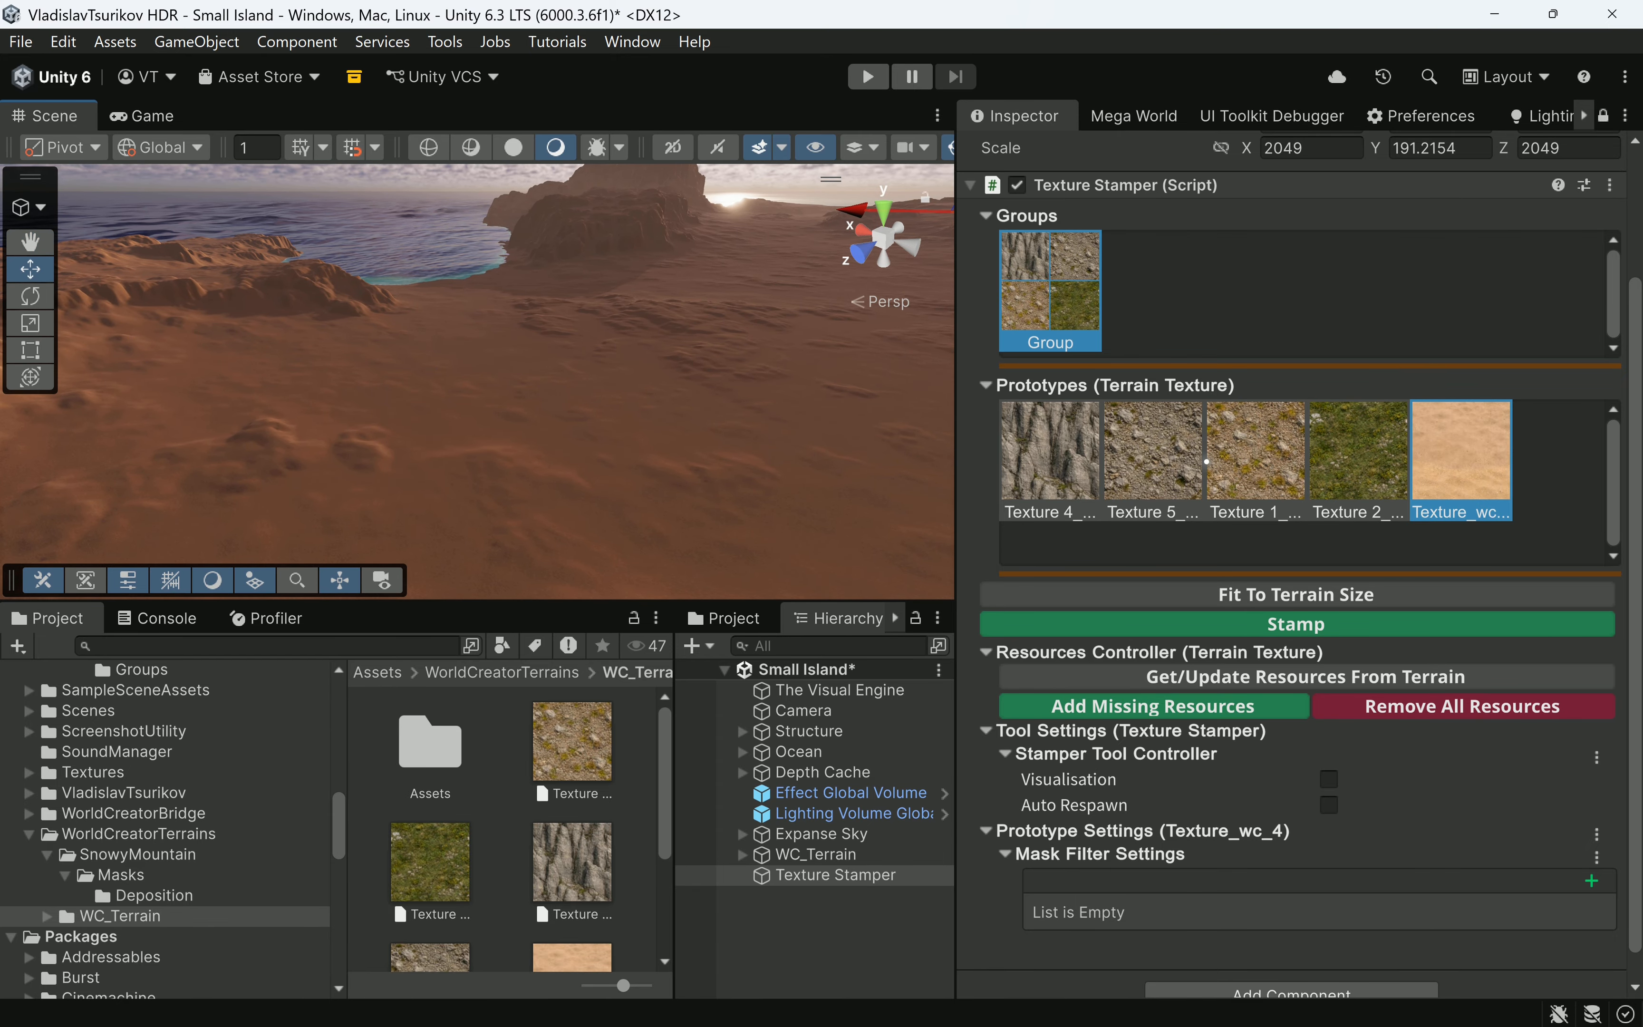
Deactivate the Texture 1, Texture 2 and Texture_wc_4 prototypes, and stamp the terrain with the textures left active.
right_click_drag(557, 390, 747, 517)
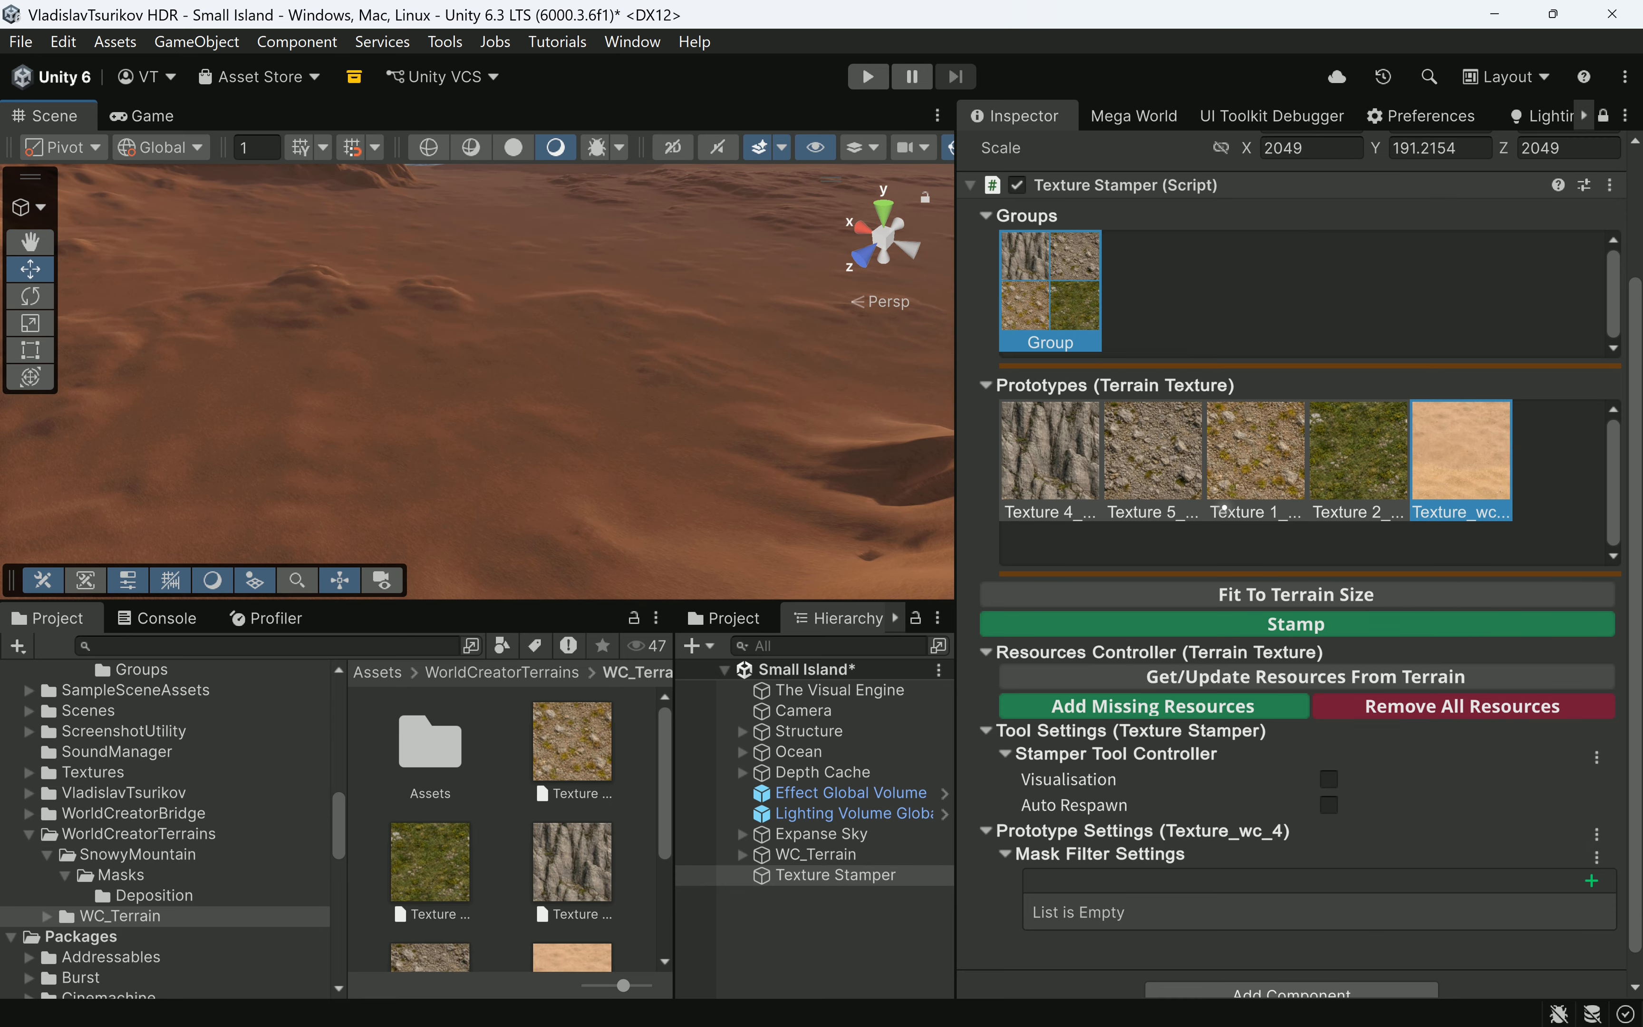
left_click(1259, 482)
left_click(1462, 467, "shift")
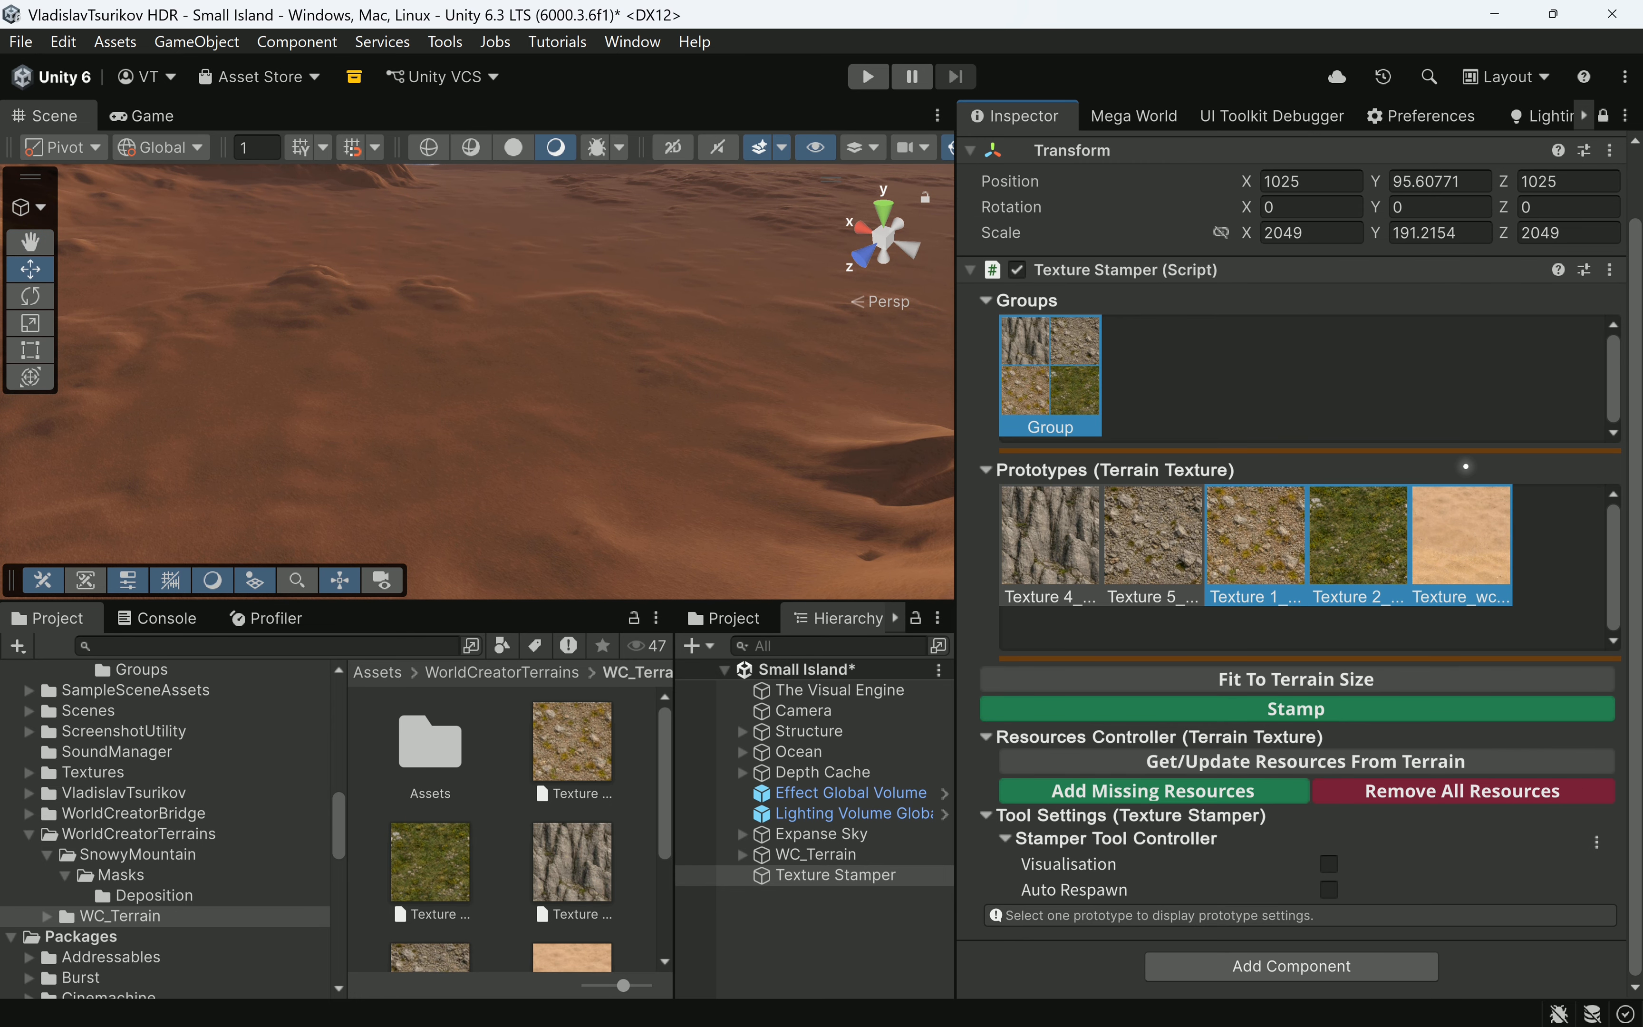
right_click(1353, 538)
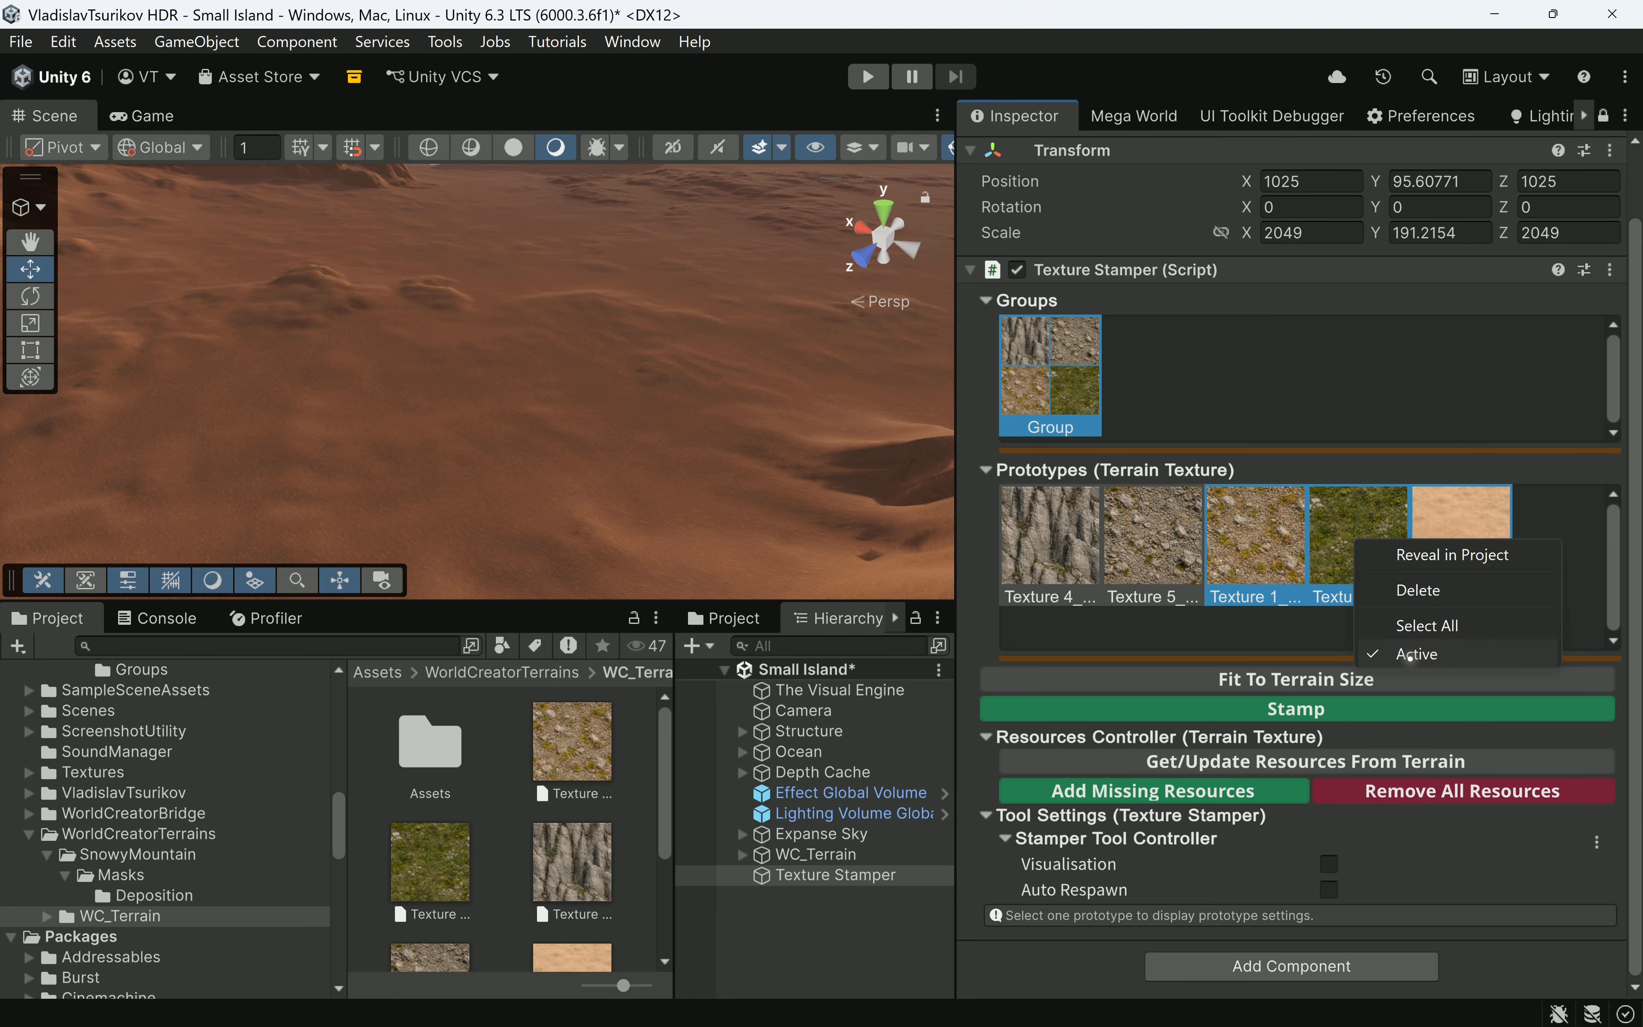
left_click(1409, 655)
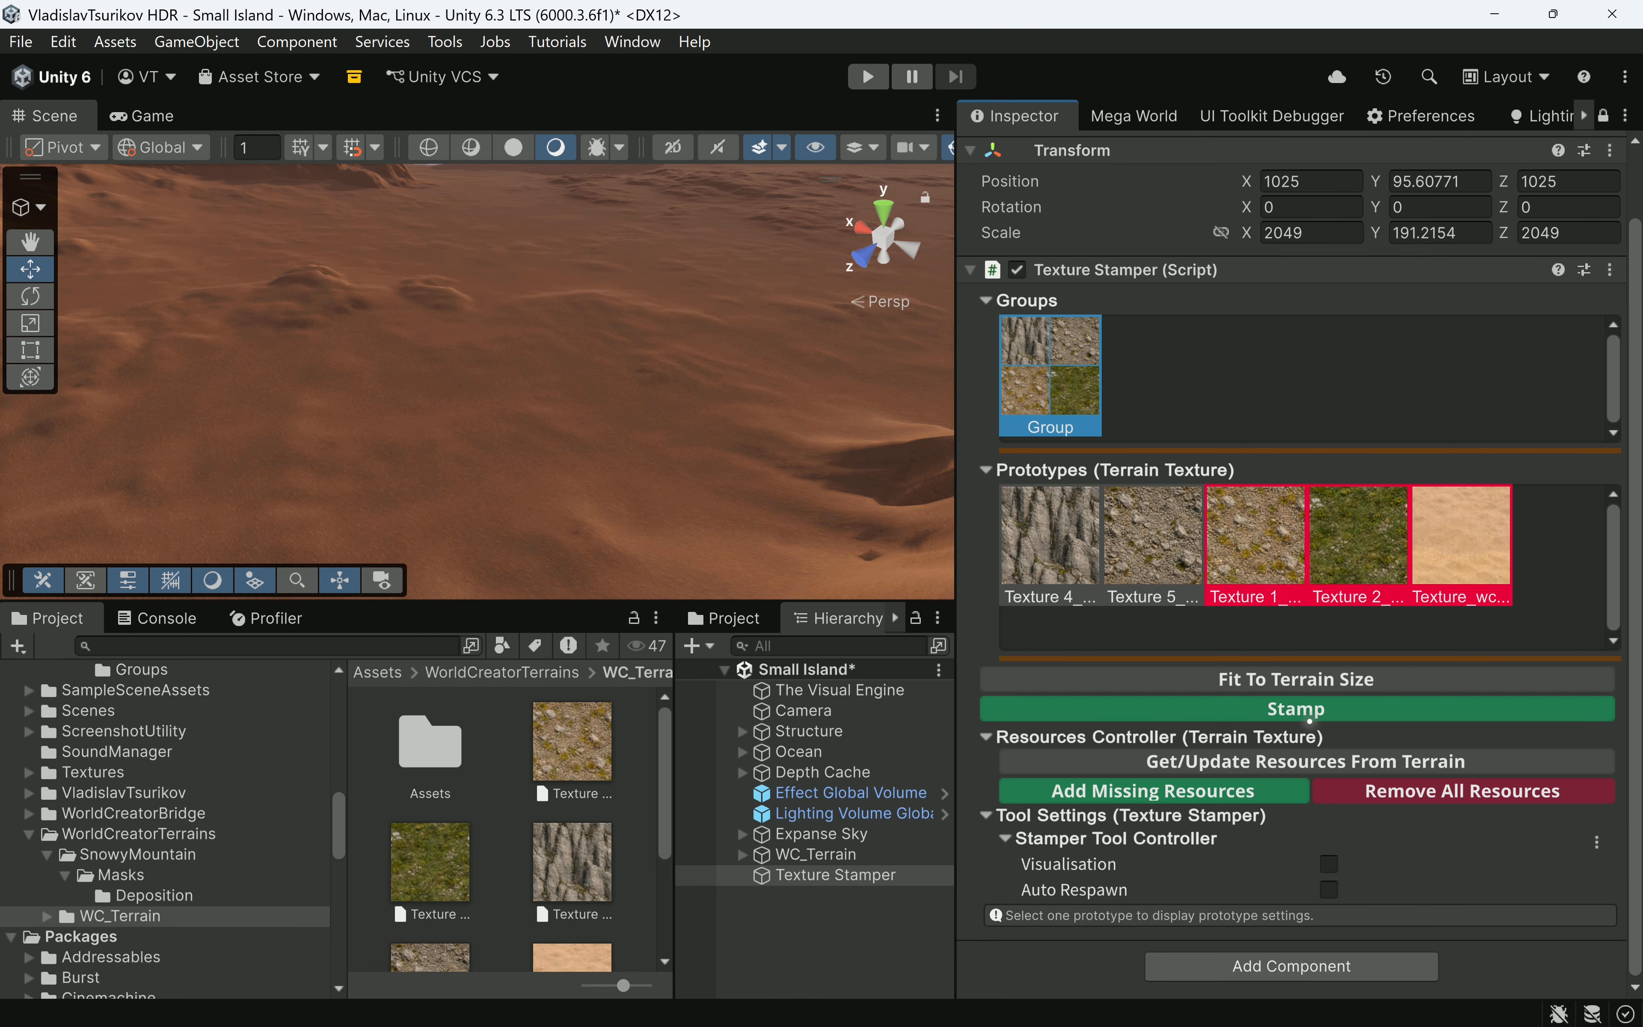
left_click(1299, 710)
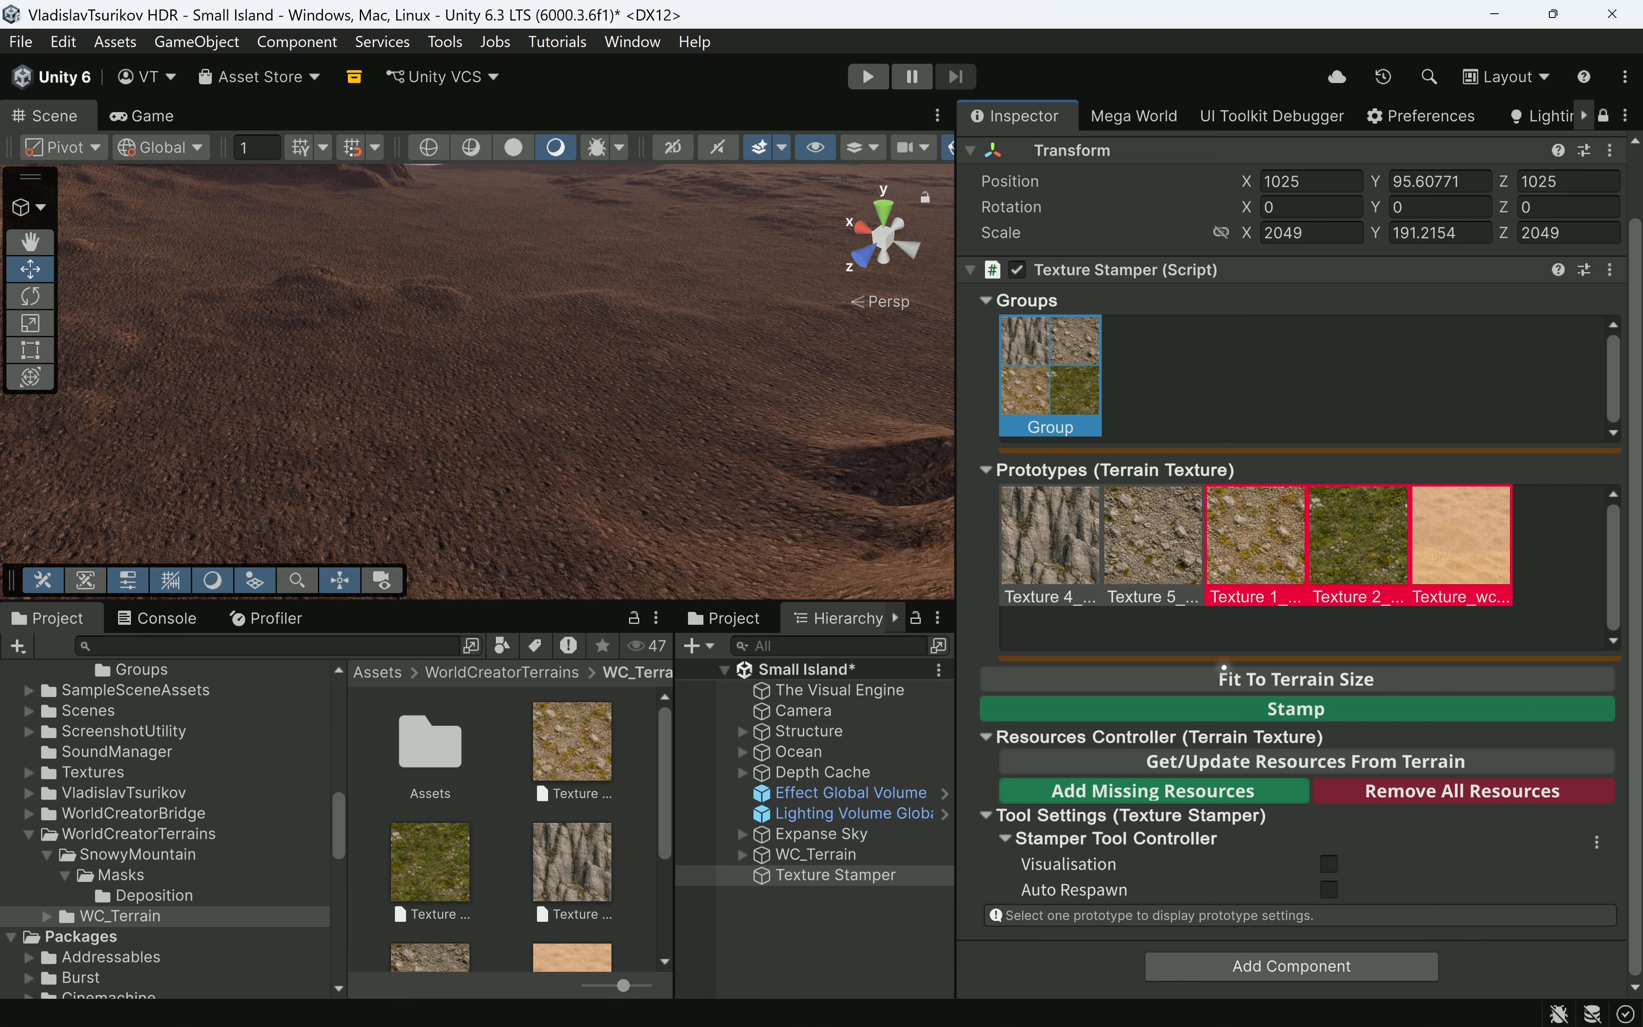
Select the Texture 5 prototype and add a Slope filter to its mask filter settings.
middle_click_drag(533, 442, 620, 503)
right_click_drag(620, 503, 517, 312)
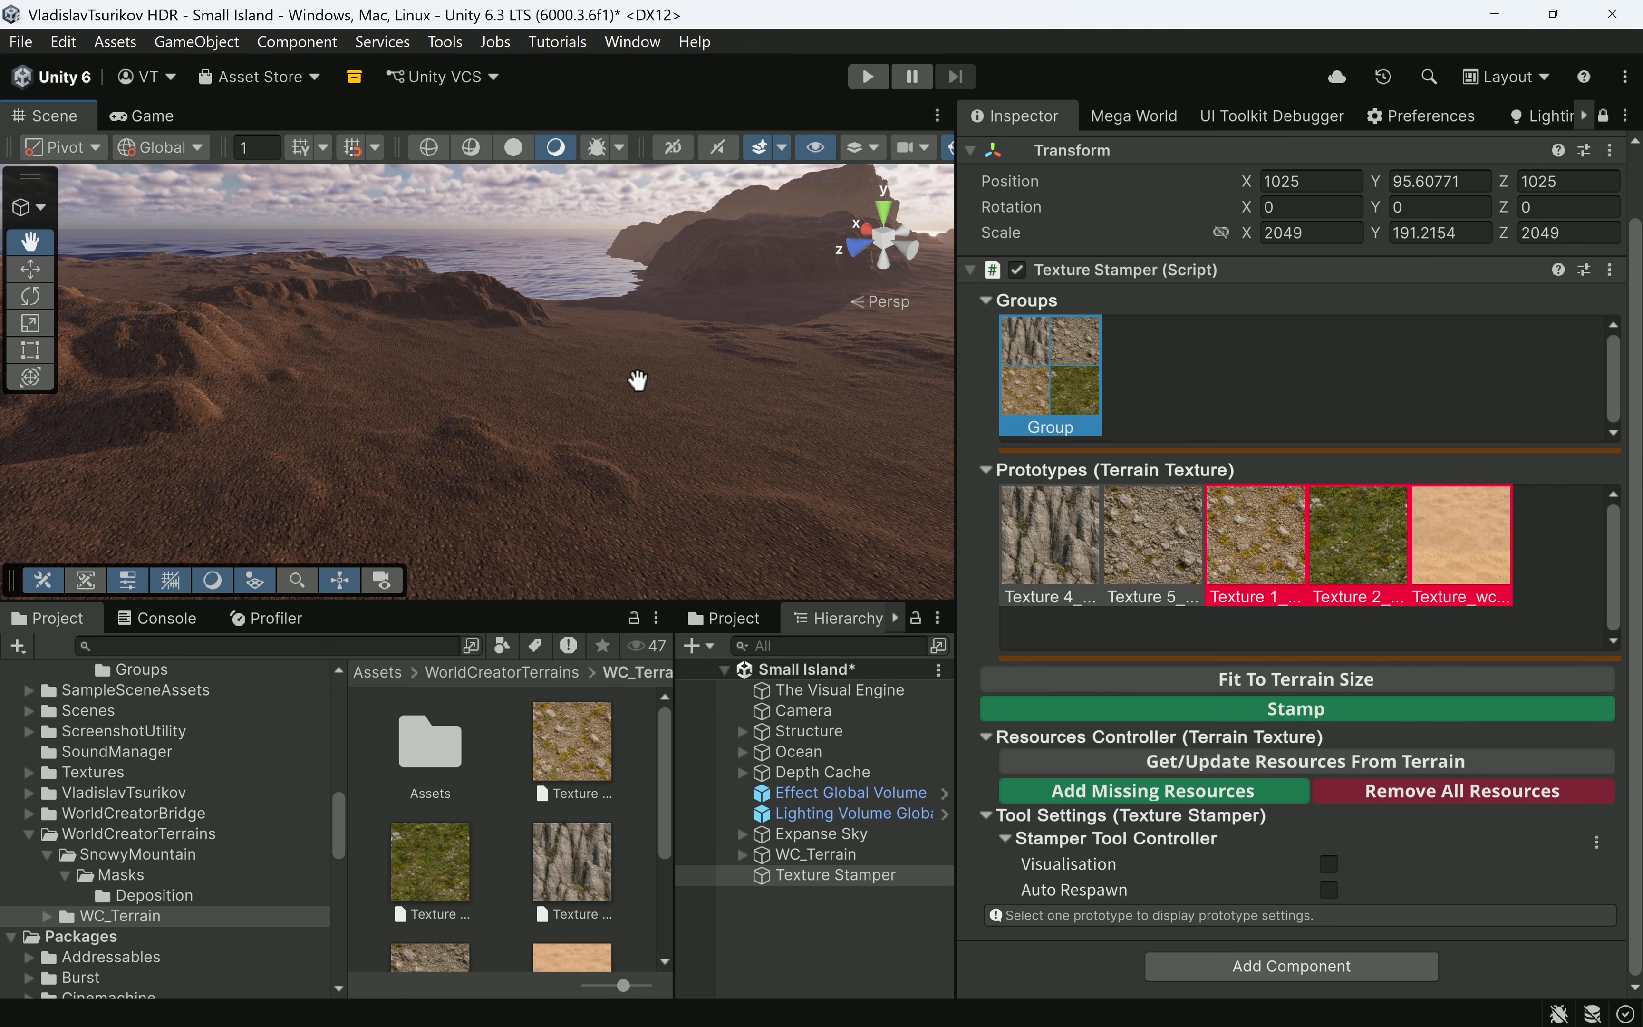
middle_click_drag(638, 379, 658, 374)
left_click(1167, 561)
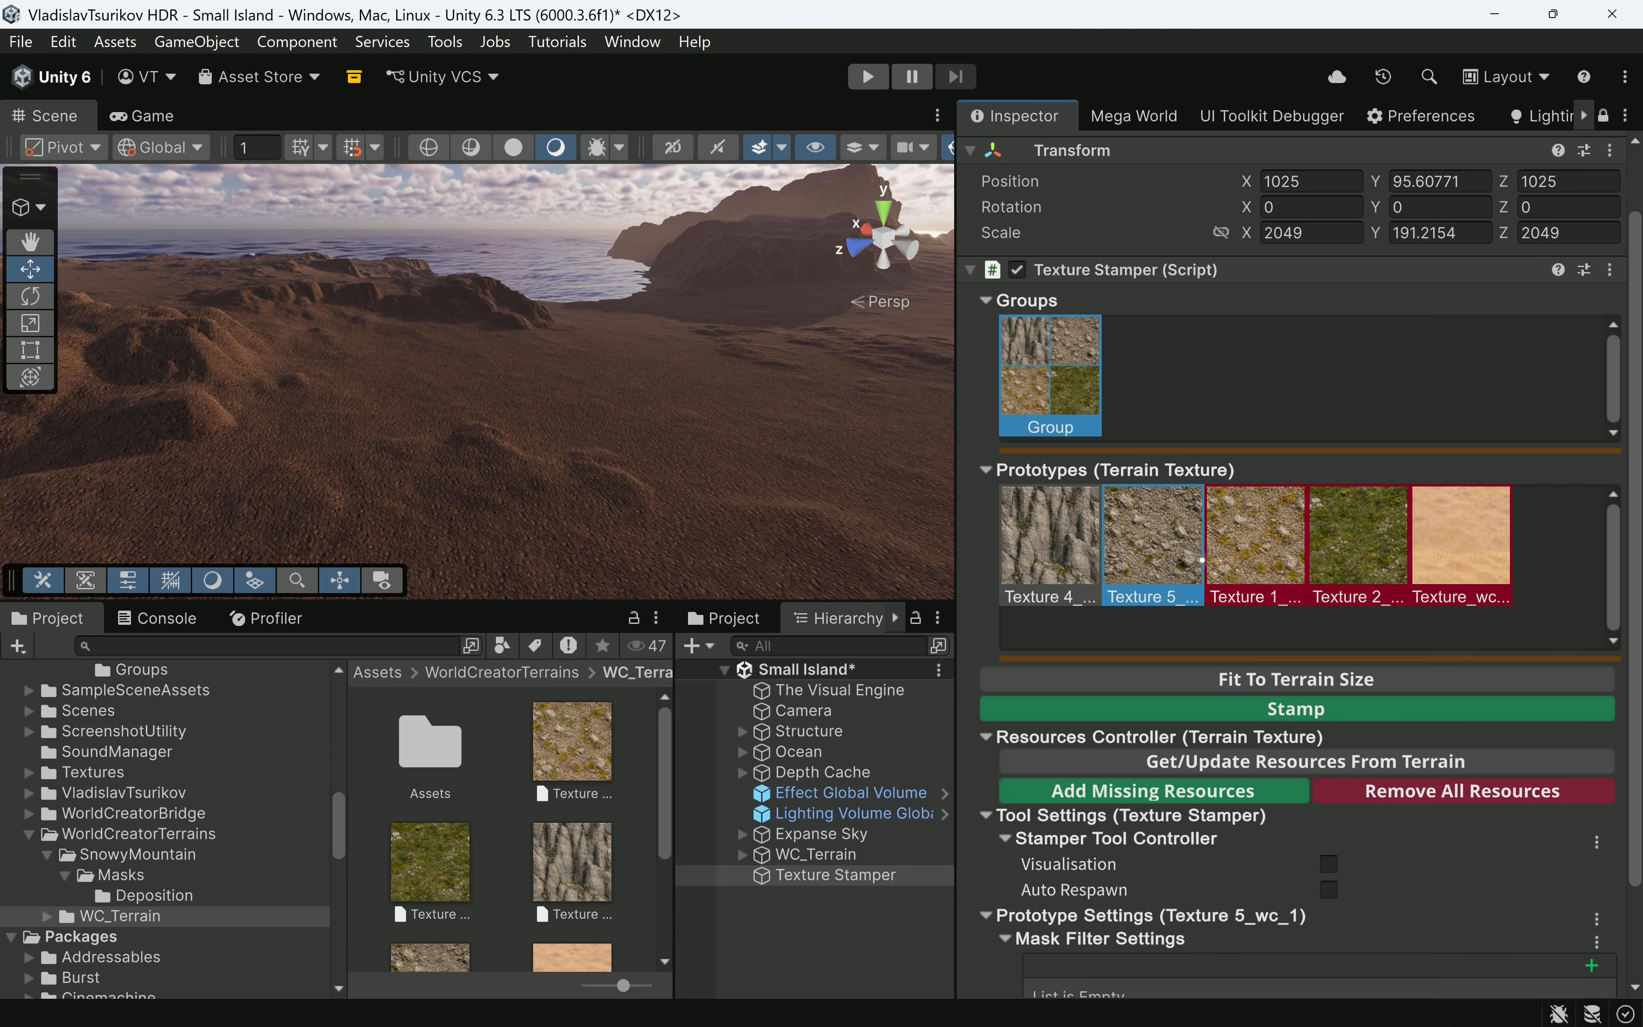
scroll(1290, 543, "down", 3)
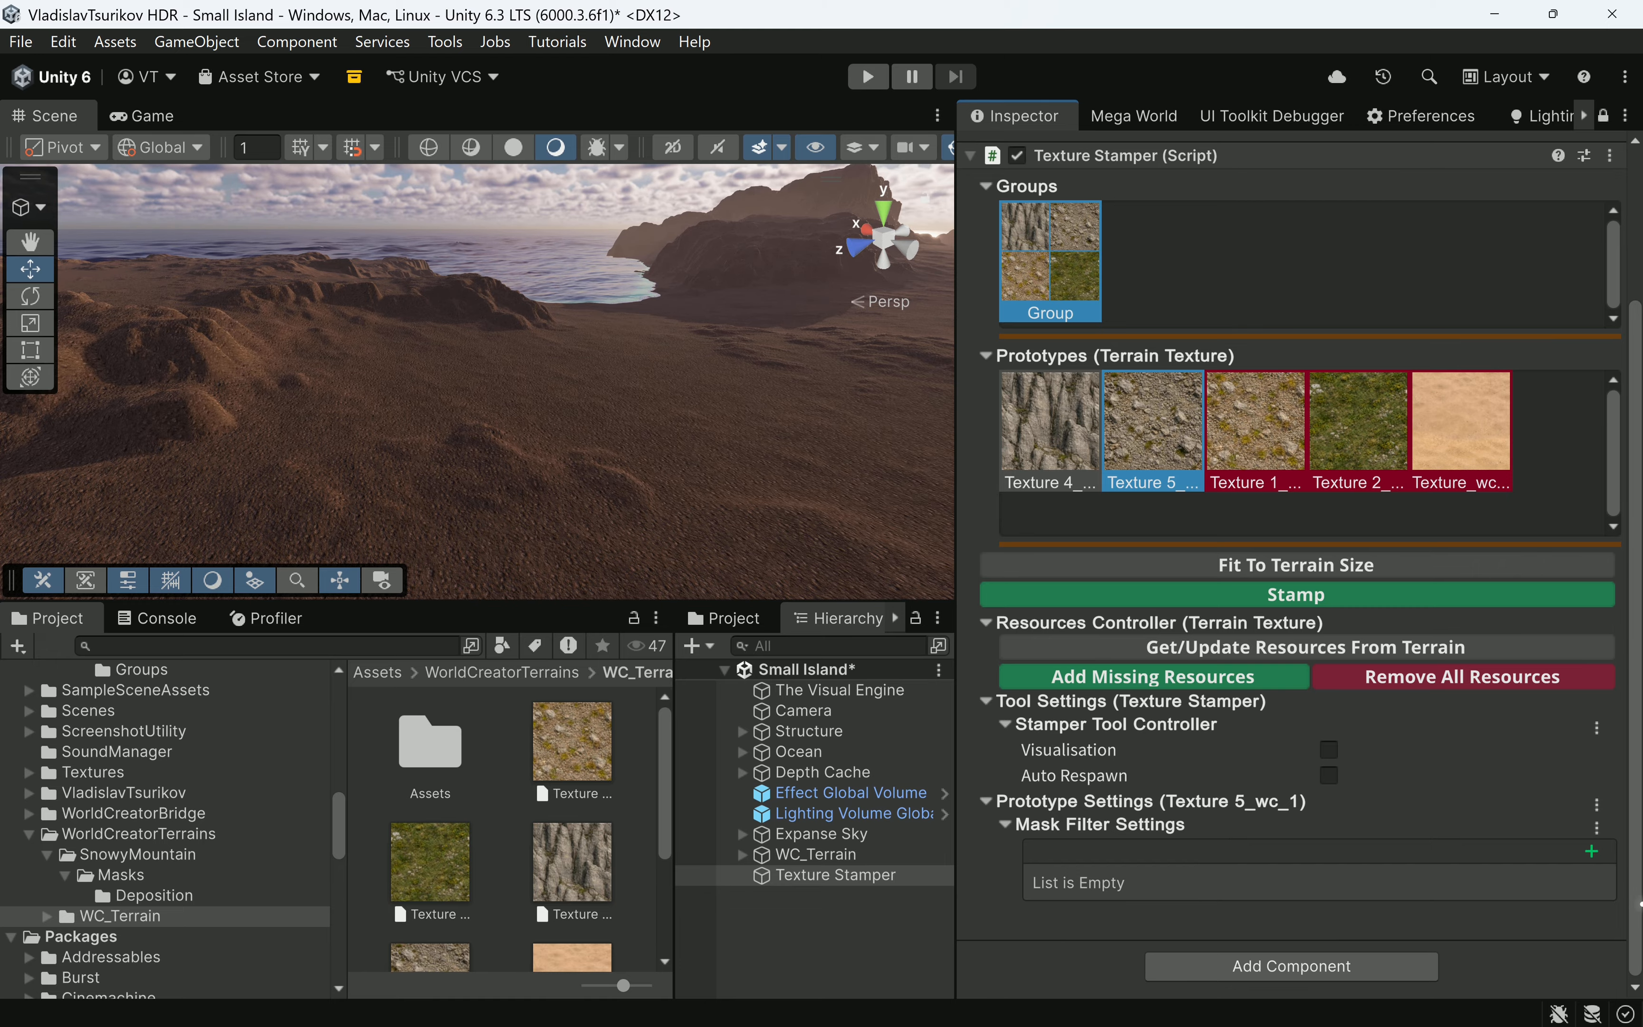
left_click(1591, 851)
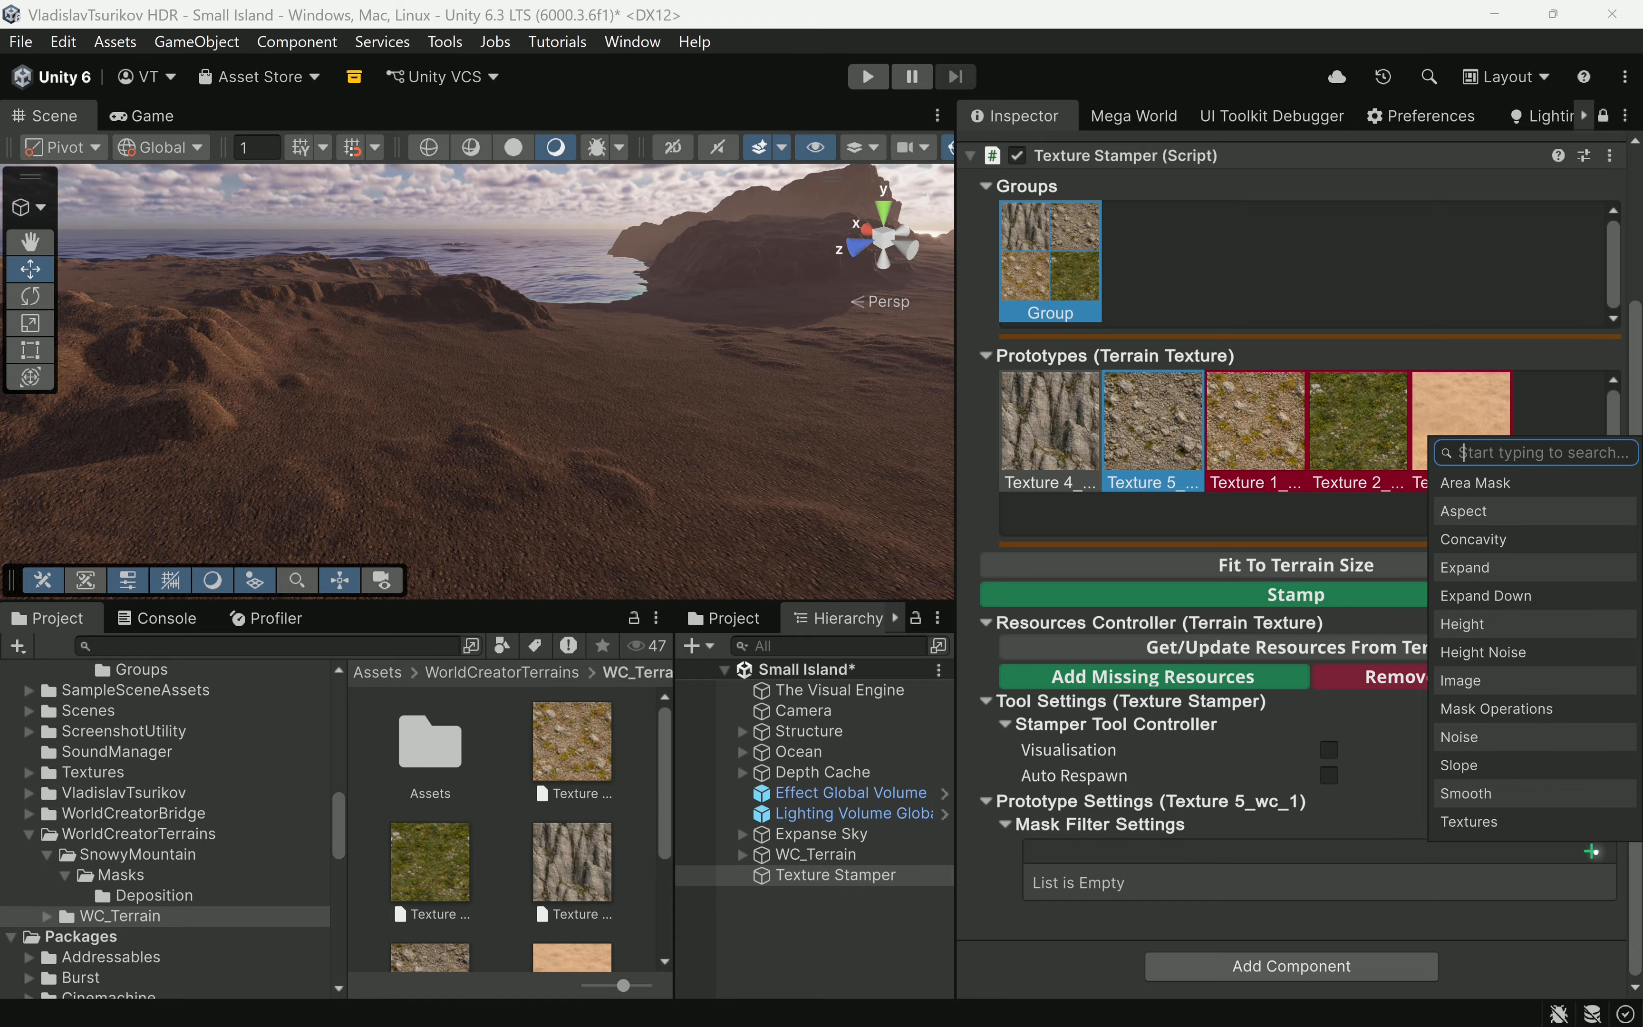
left_click(1531, 762)
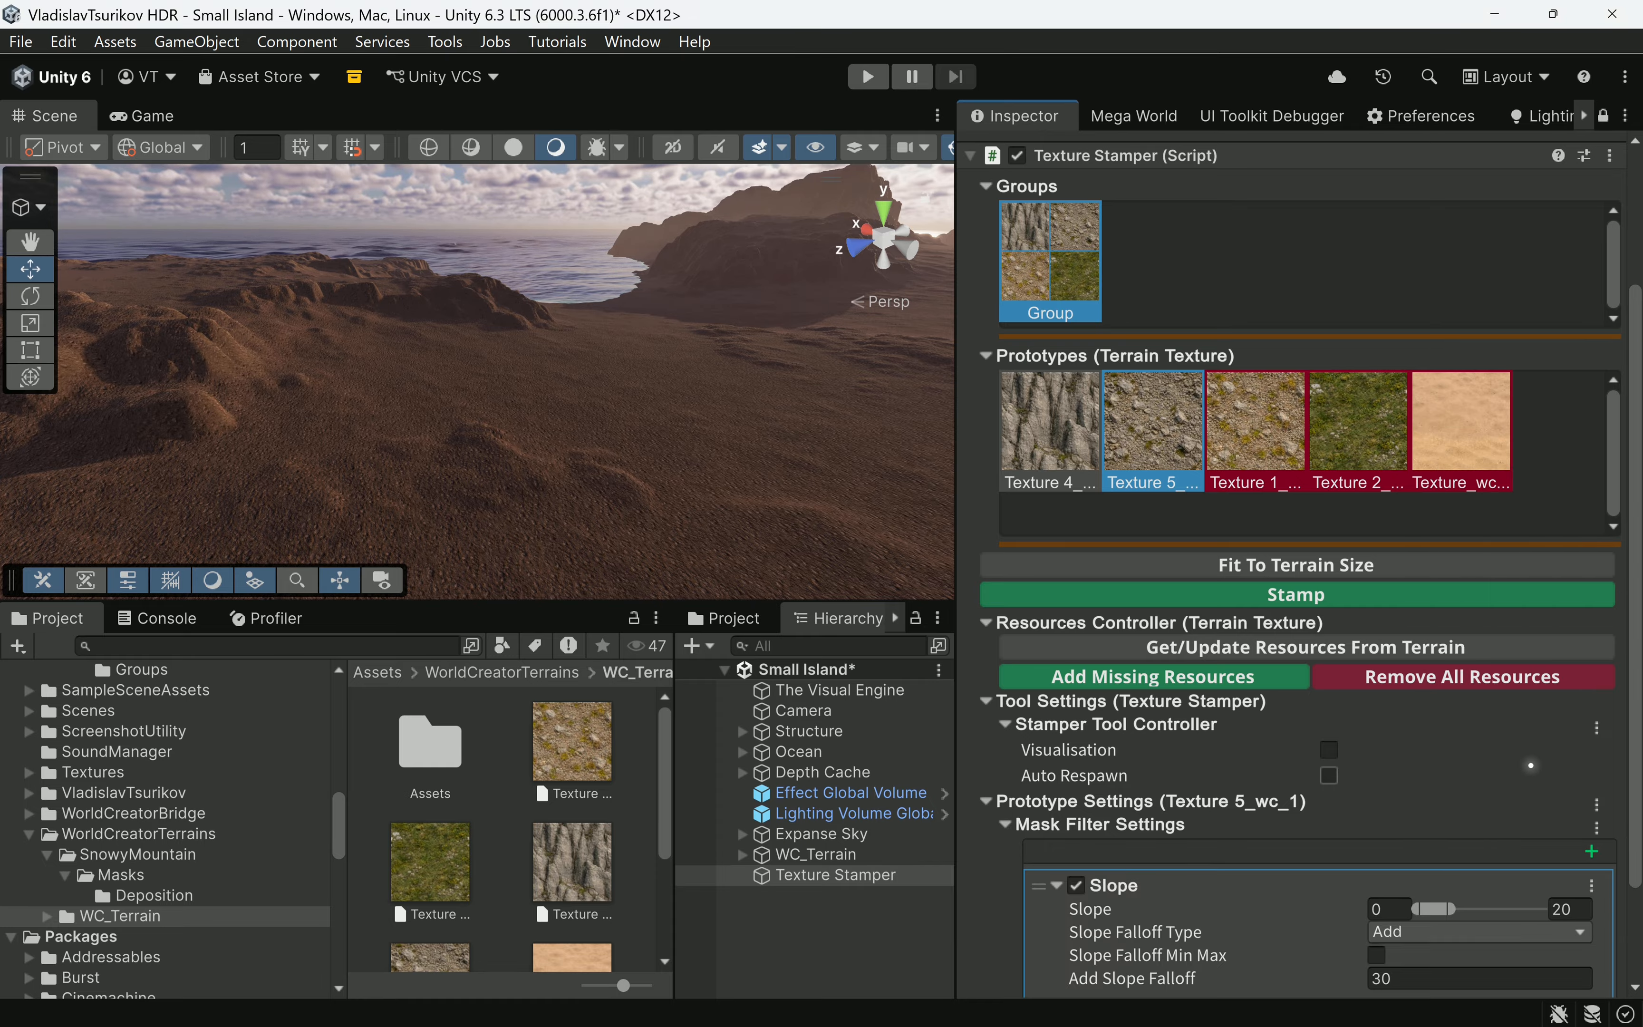
Set the Slope filter range of Texture 5 to 24.41–90 and stamp the terrain.
scroll(1623, 775, "down", 3)
left_click_drag(1459, 791, 1564, 785)
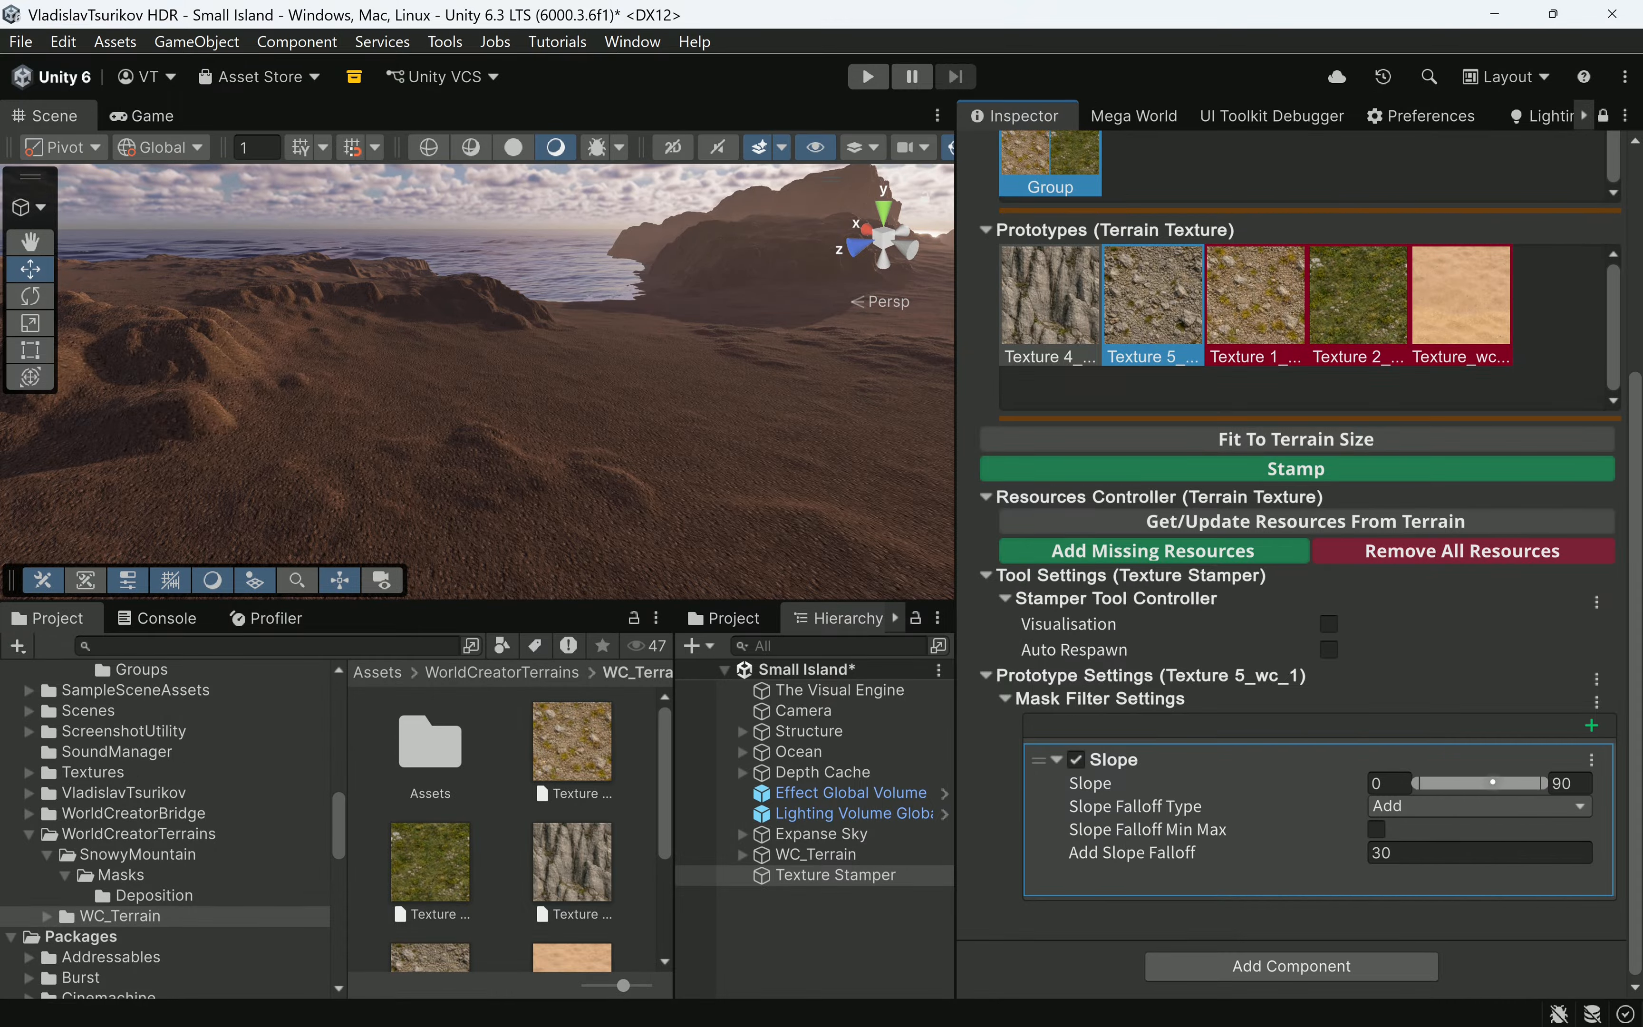
left_click_drag(1418, 783, 1447, 783)
left_click(1253, 469)
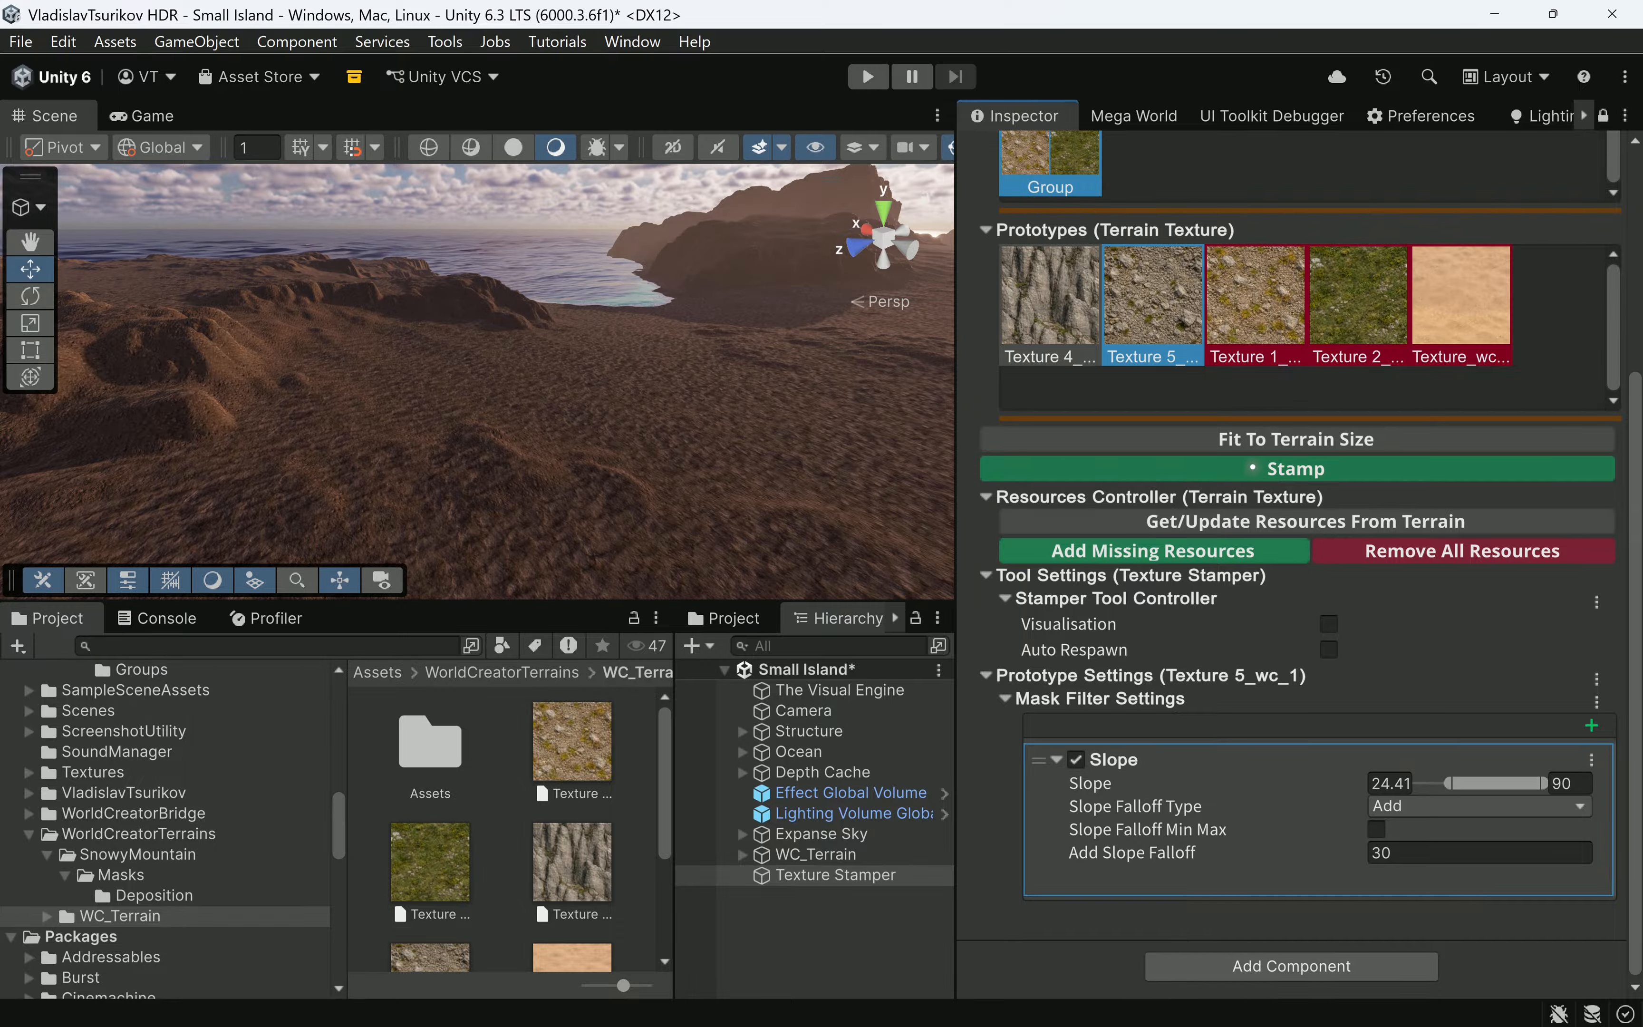
Restamp the terrain with the Slope filter at 0–60.12, and again with the range narrowed to 0–29.93.
right_click_drag(858, 436, 542, 458)
scroll(587, 490, "up", 5)
middle_click_drag(591, 492, 628, 422)
left_click_drag(1454, 785, 1388, 796)
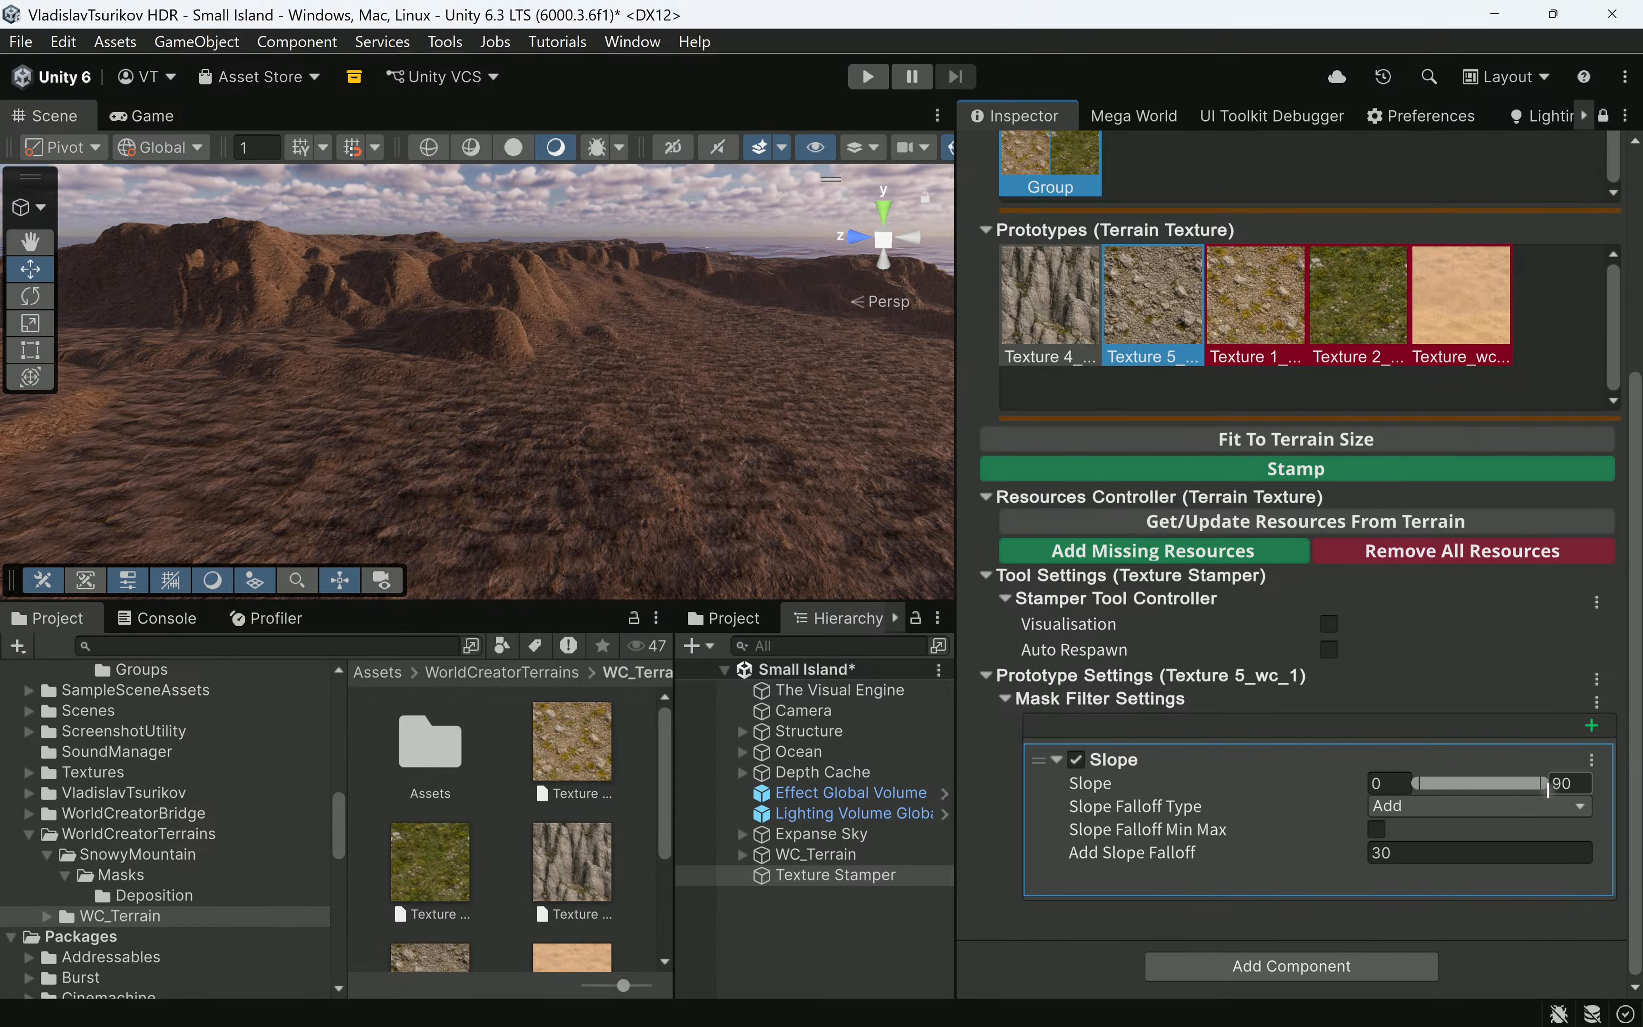
left_click_drag(1548, 786, 1502, 786)
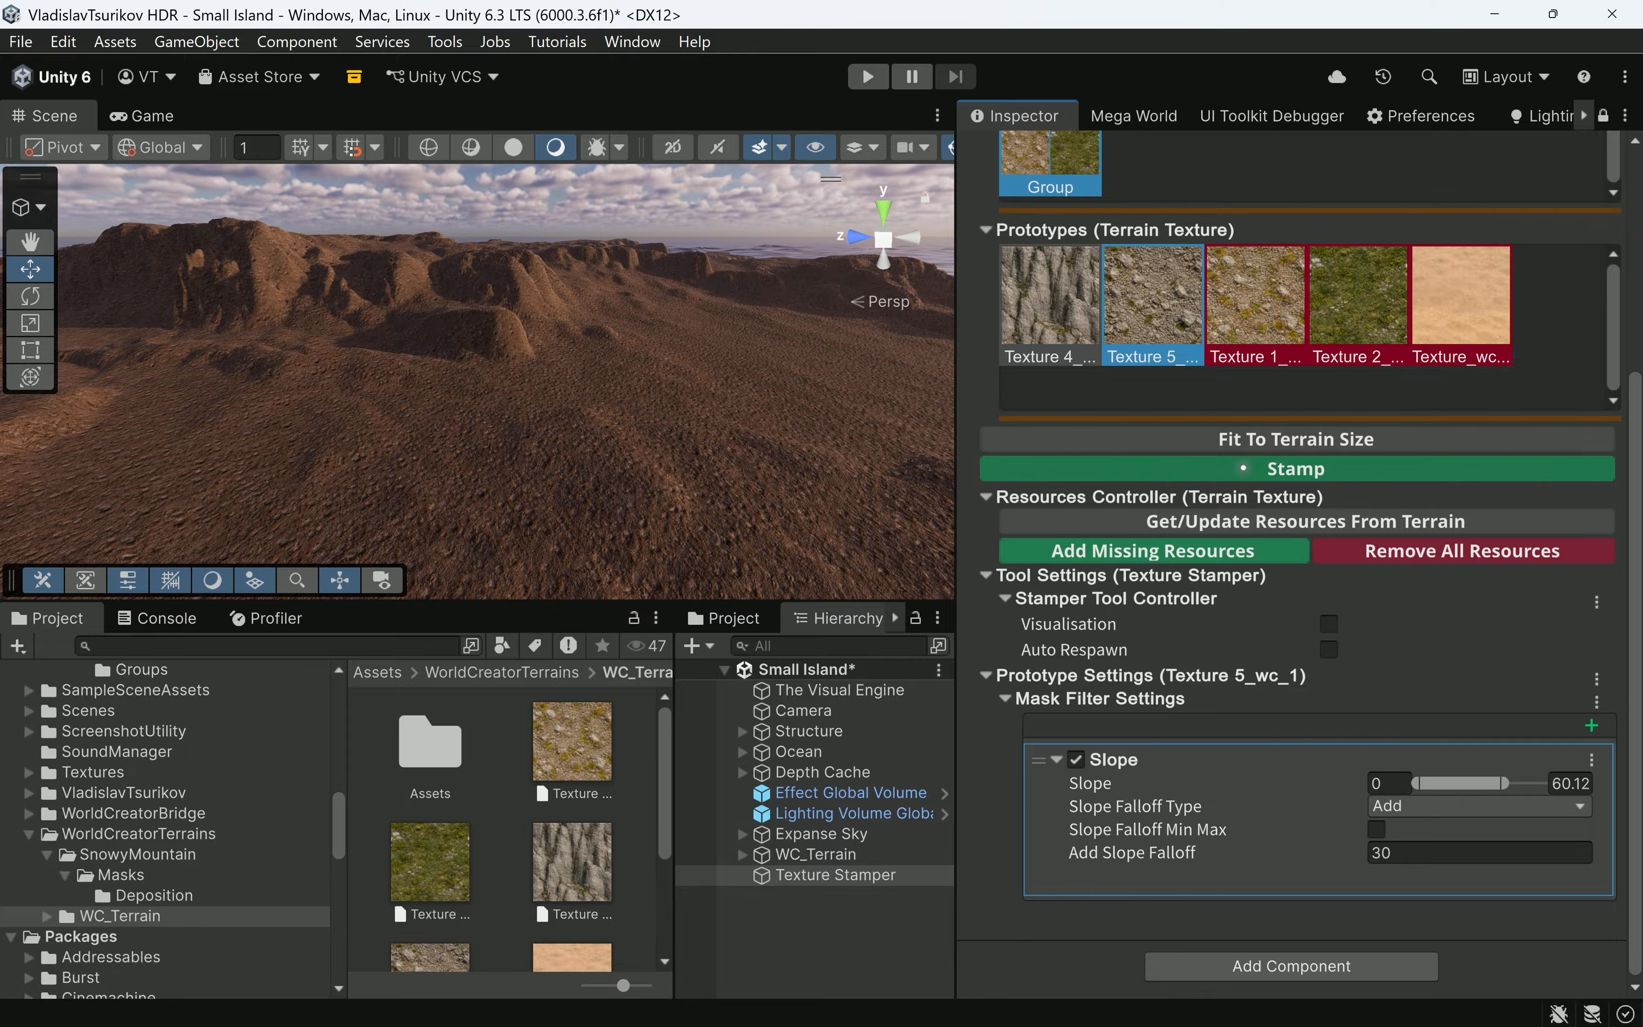
left_click(1246, 462)
left_click_drag(1503, 787, 1464, 786)
left_click(1248, 469)
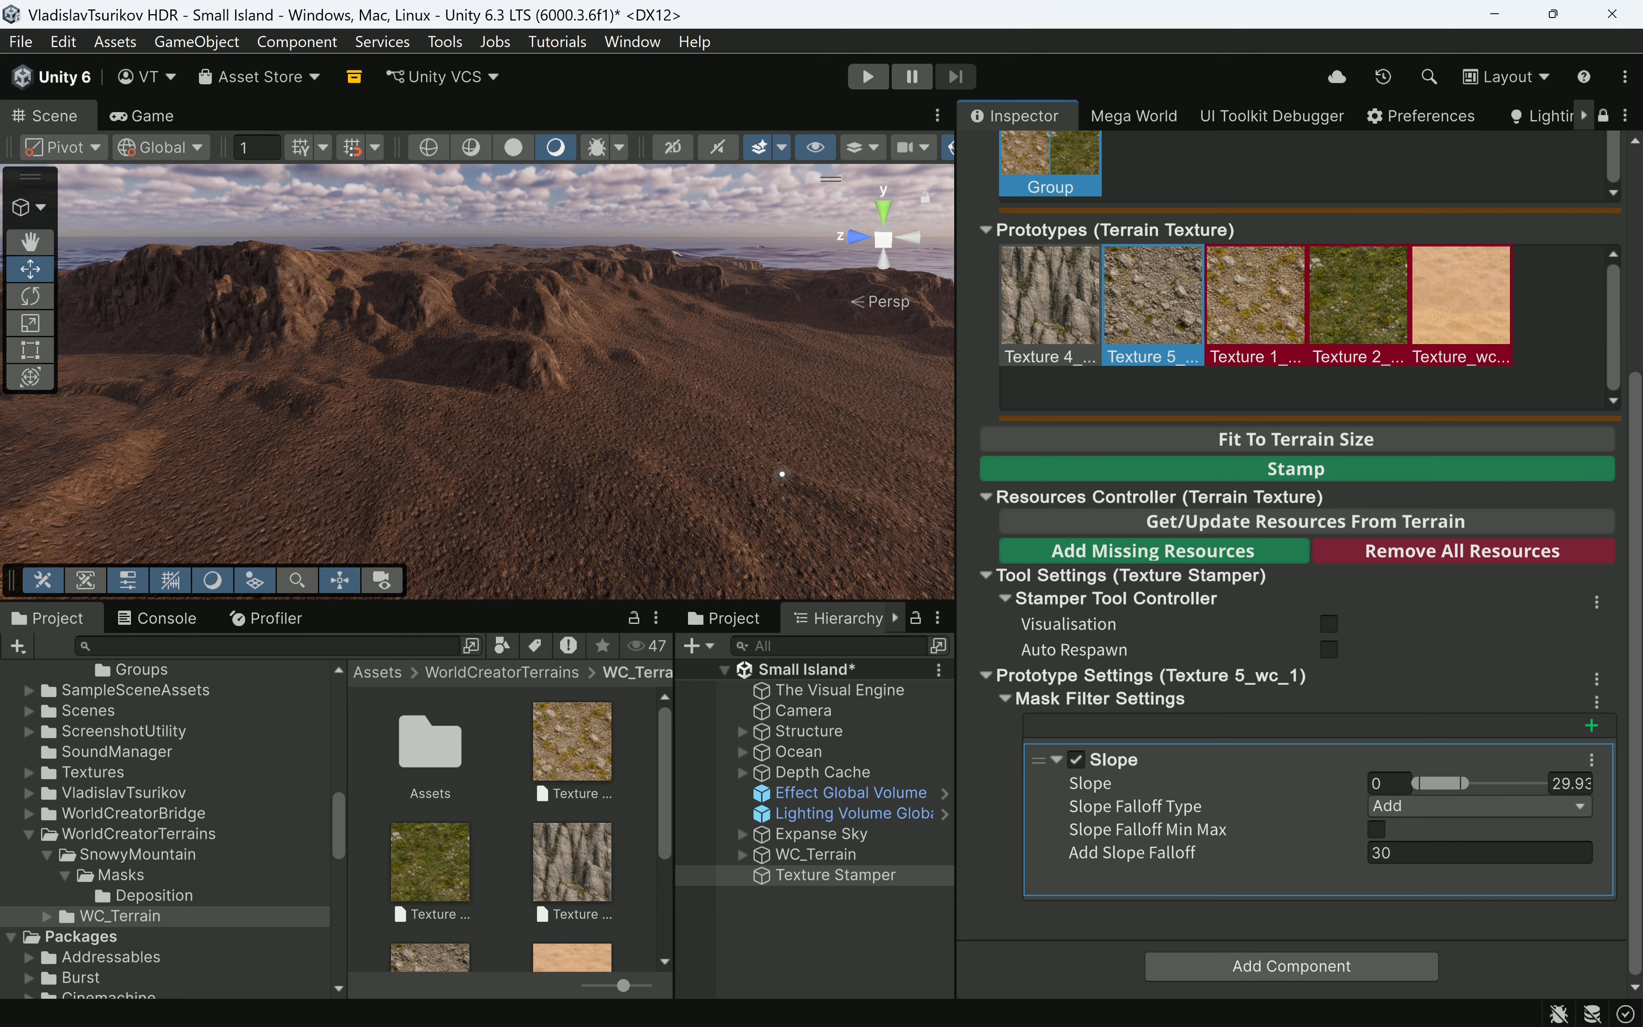
Raise the Slope filter's maximum to 42.78 and restamp the terrain near the rocky cliff.
key("w")
right_click_drag(876, 531, 655, 438)
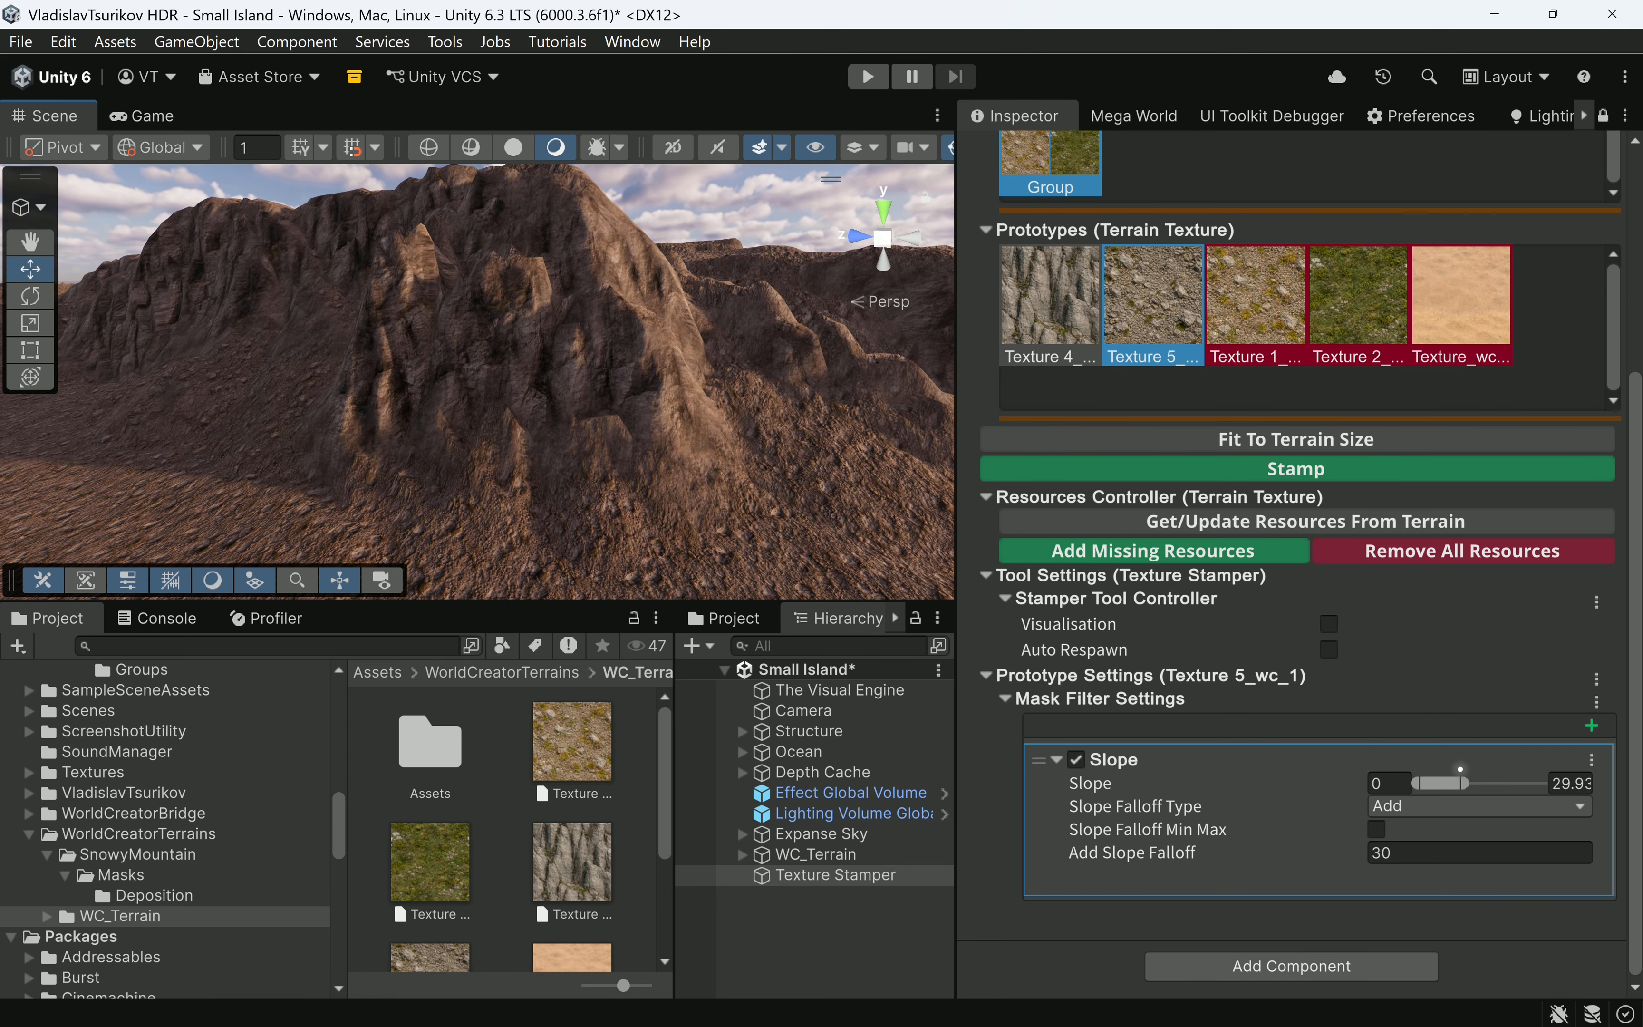
left_click_drag(1461, 785, 1471, 784)
left_click(1244, 466)
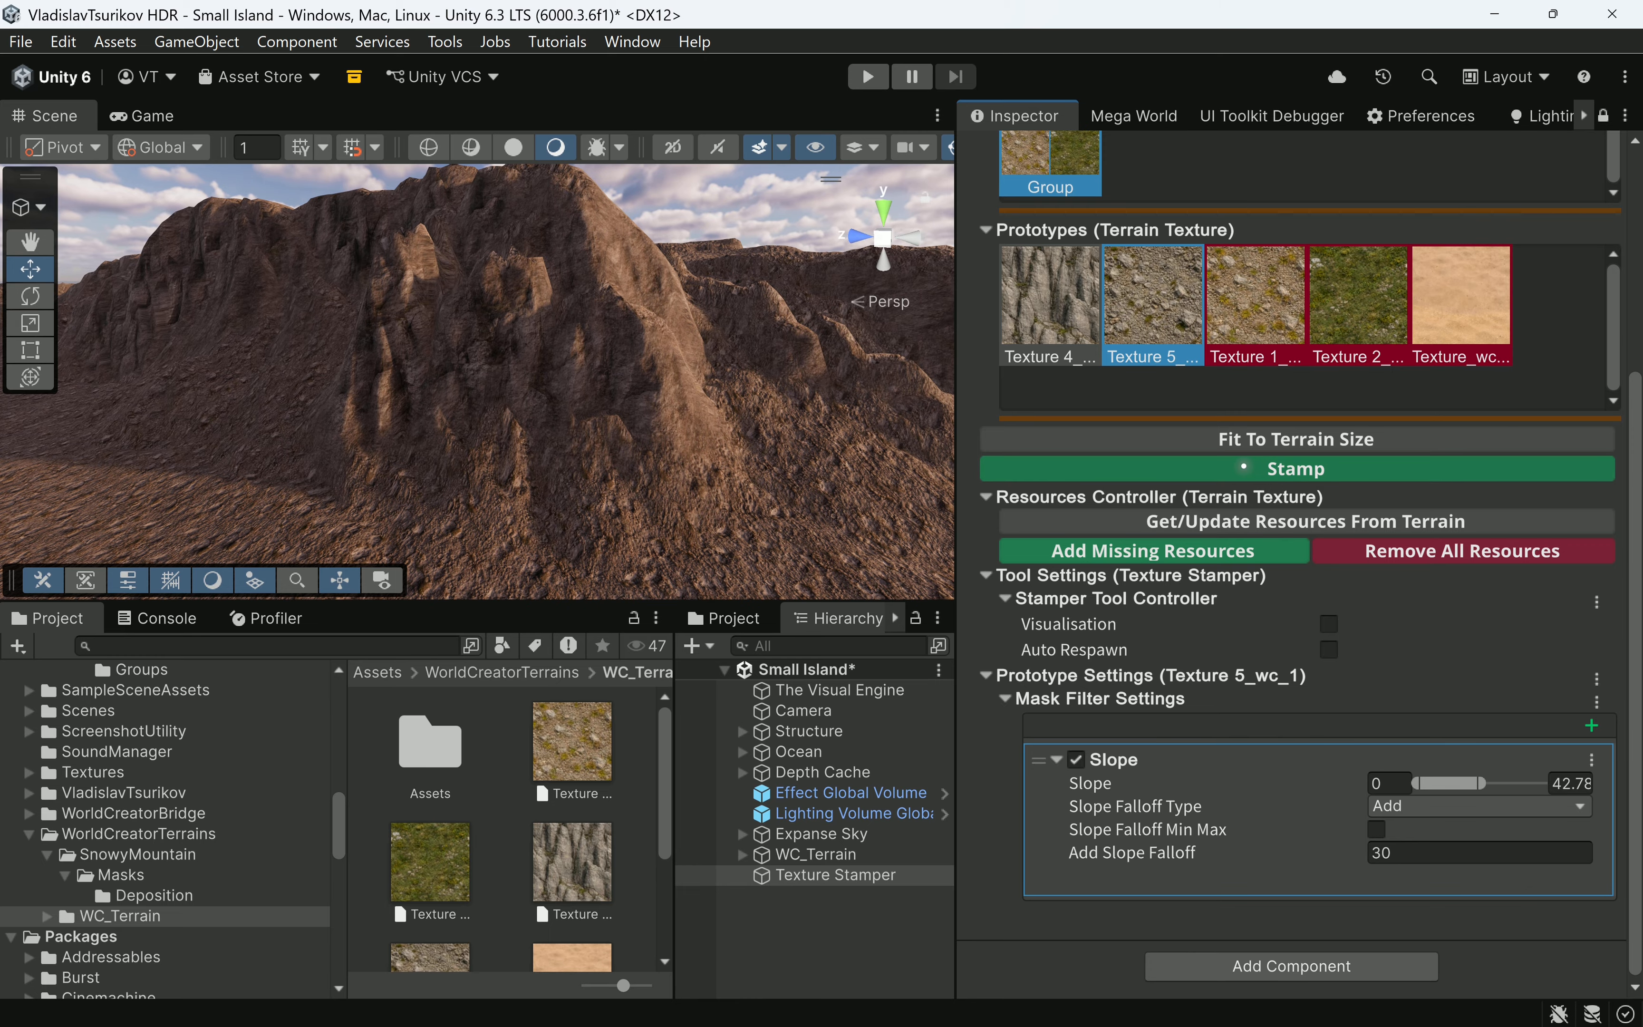
Set the Slope Falloff Type of Texture 5 to None, reduce the maximum slope to 36.35 and restamp.
left_click(1393, 806)
left_click(1392, 832)
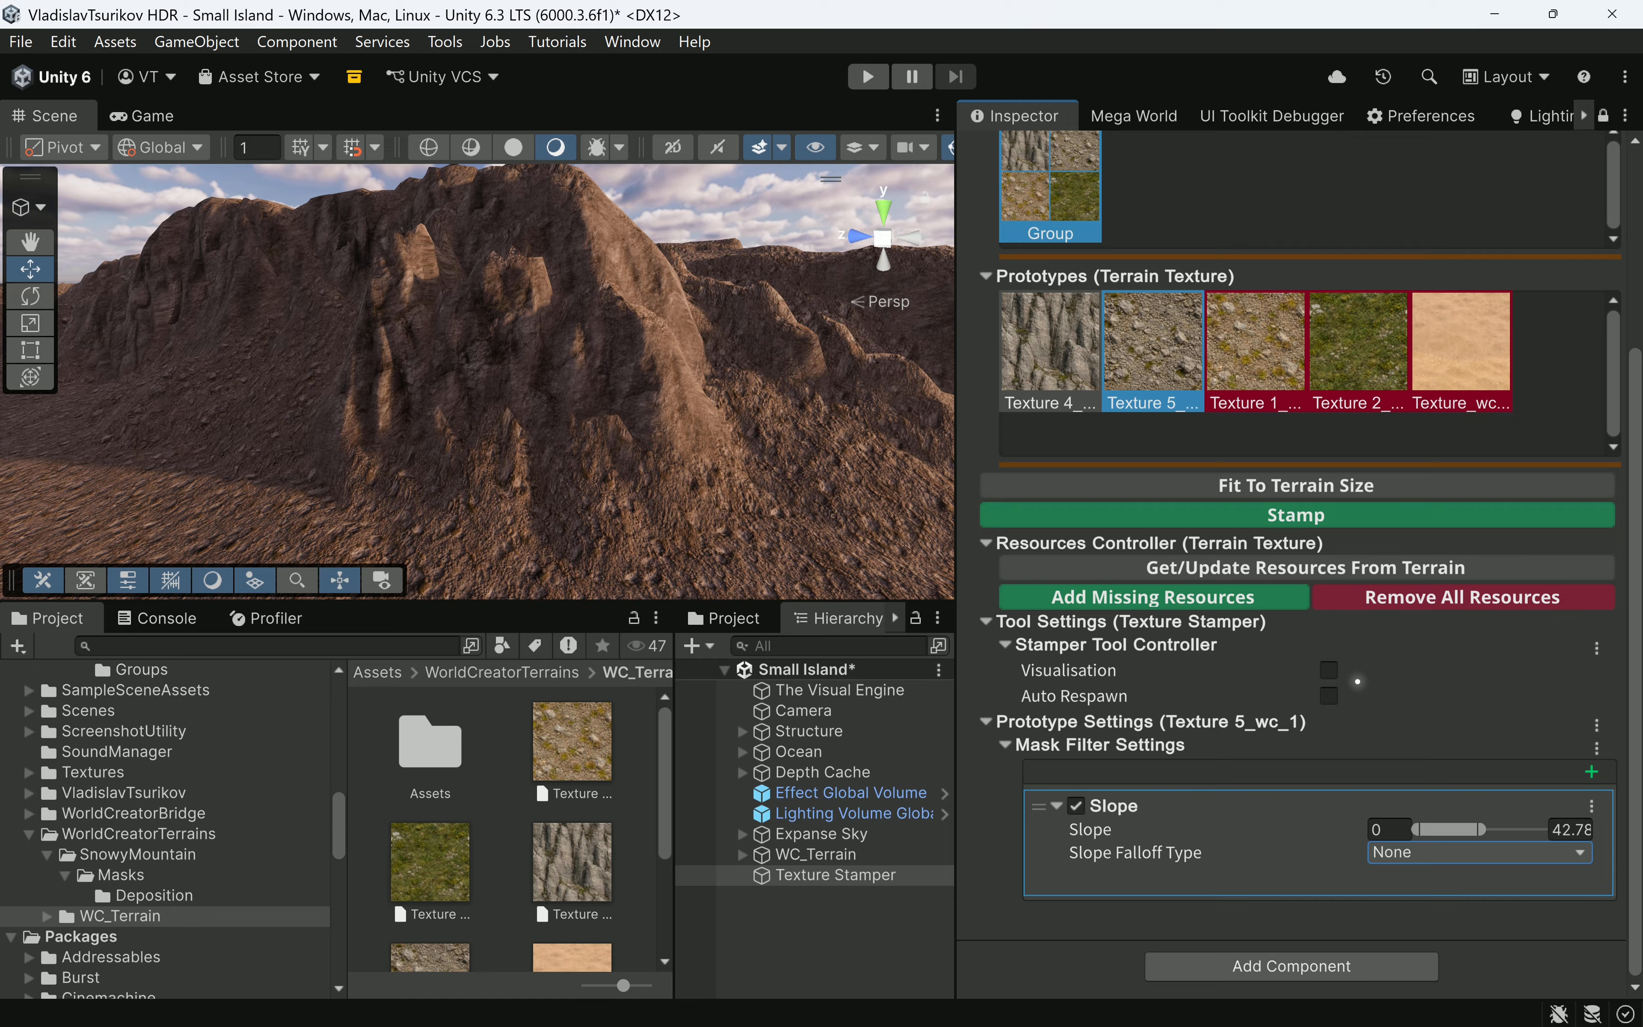
left_click(1286, 508)
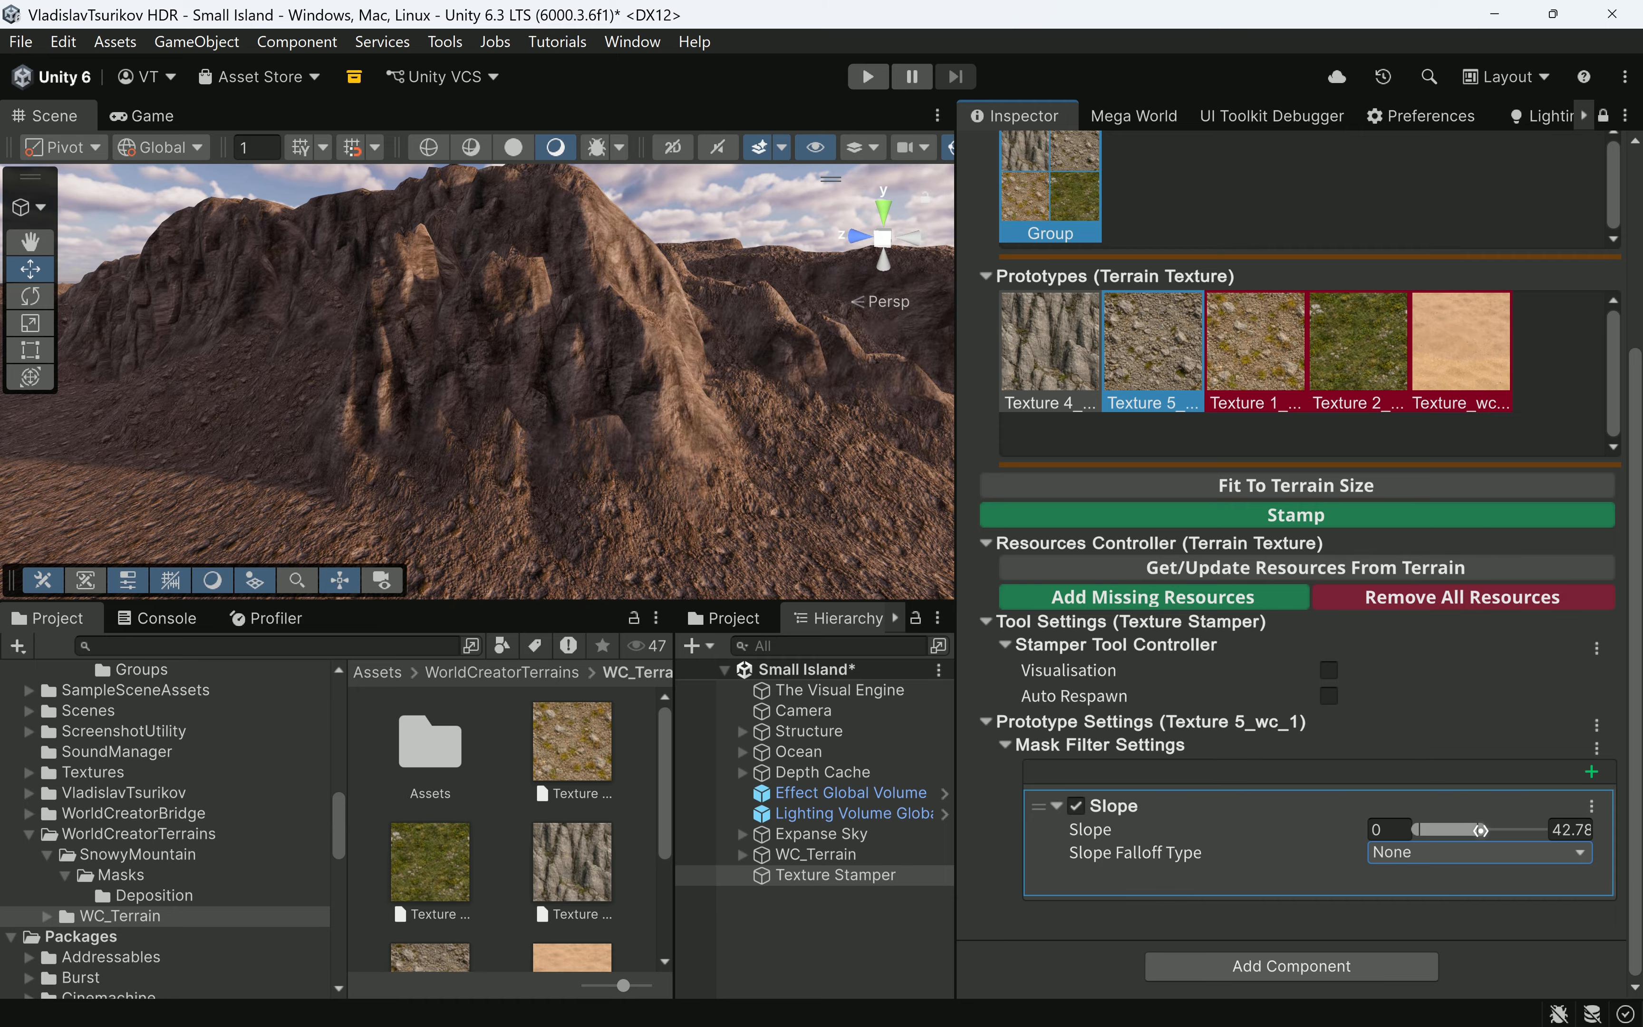
left_click_drag(1481, 830, 1472, 830)
left_click(1287, 515)
scroll(767, 505, "down", 3)
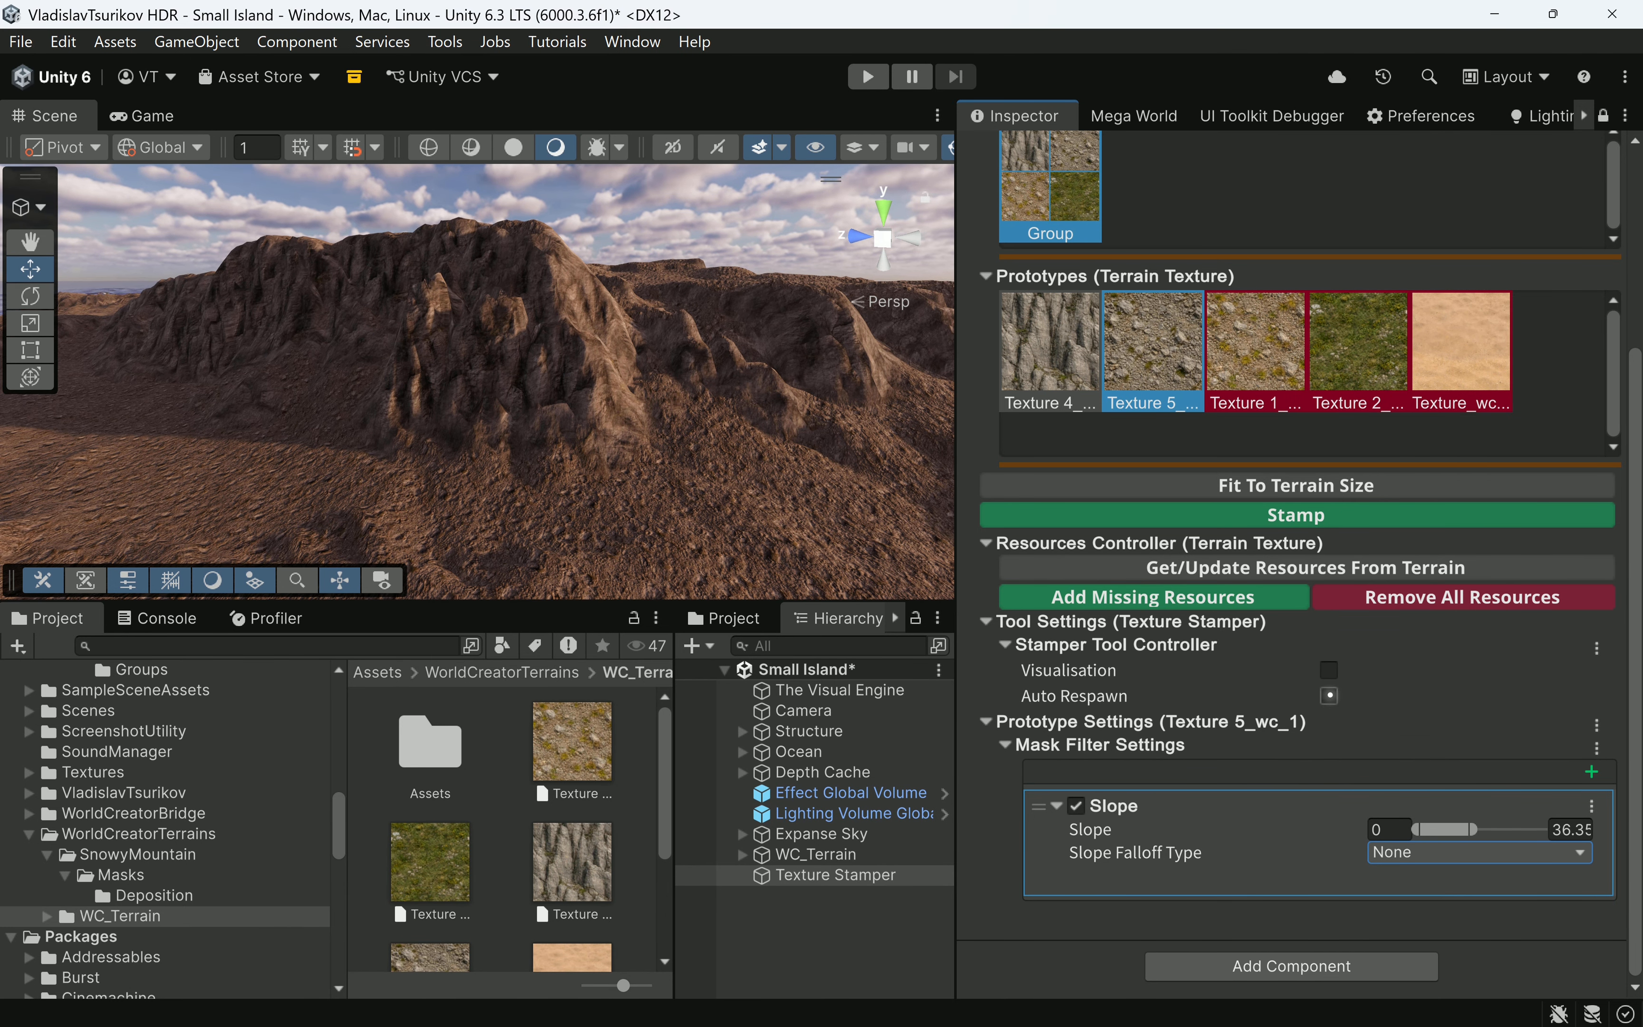
Enable Auto Respawn for the stamper and set Delay Auto Spawn to 0.01.
left_click(1329, 696)
left_click(1592, 721)
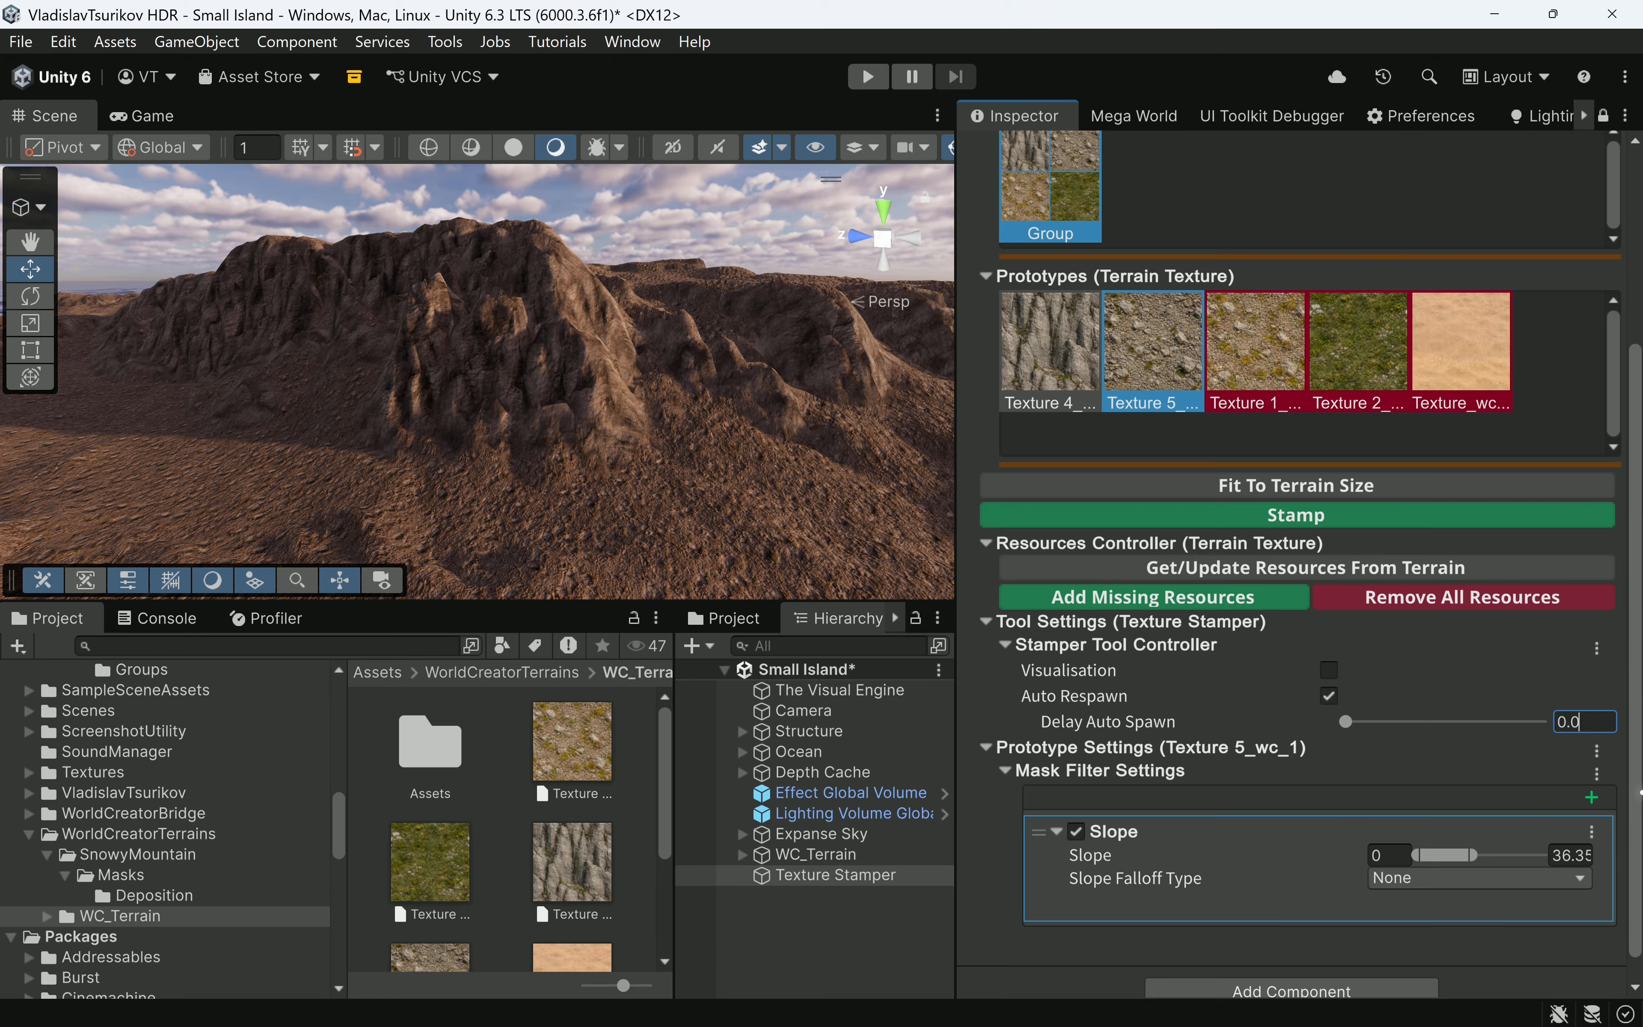
scroll(720, 548, "down", 3)
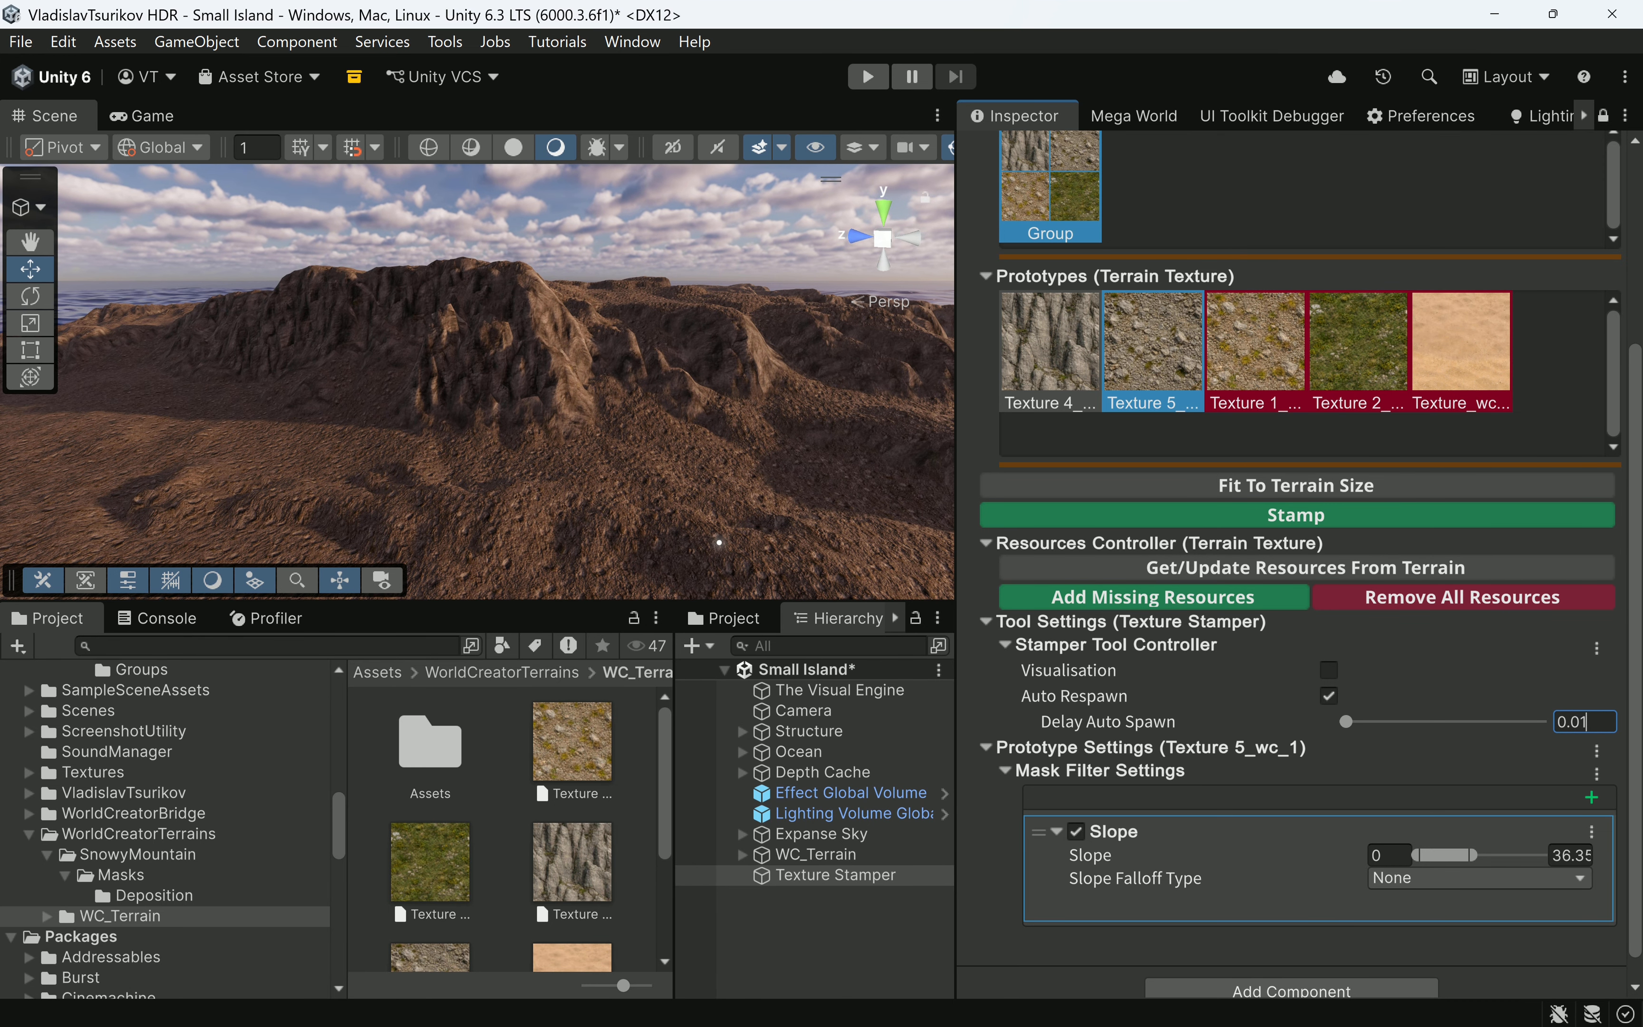
Lower the maximum slope of Texture 5 to 0, and raise it back up to 29.55.
left_click_drag(1470, 858, 1406, 872)
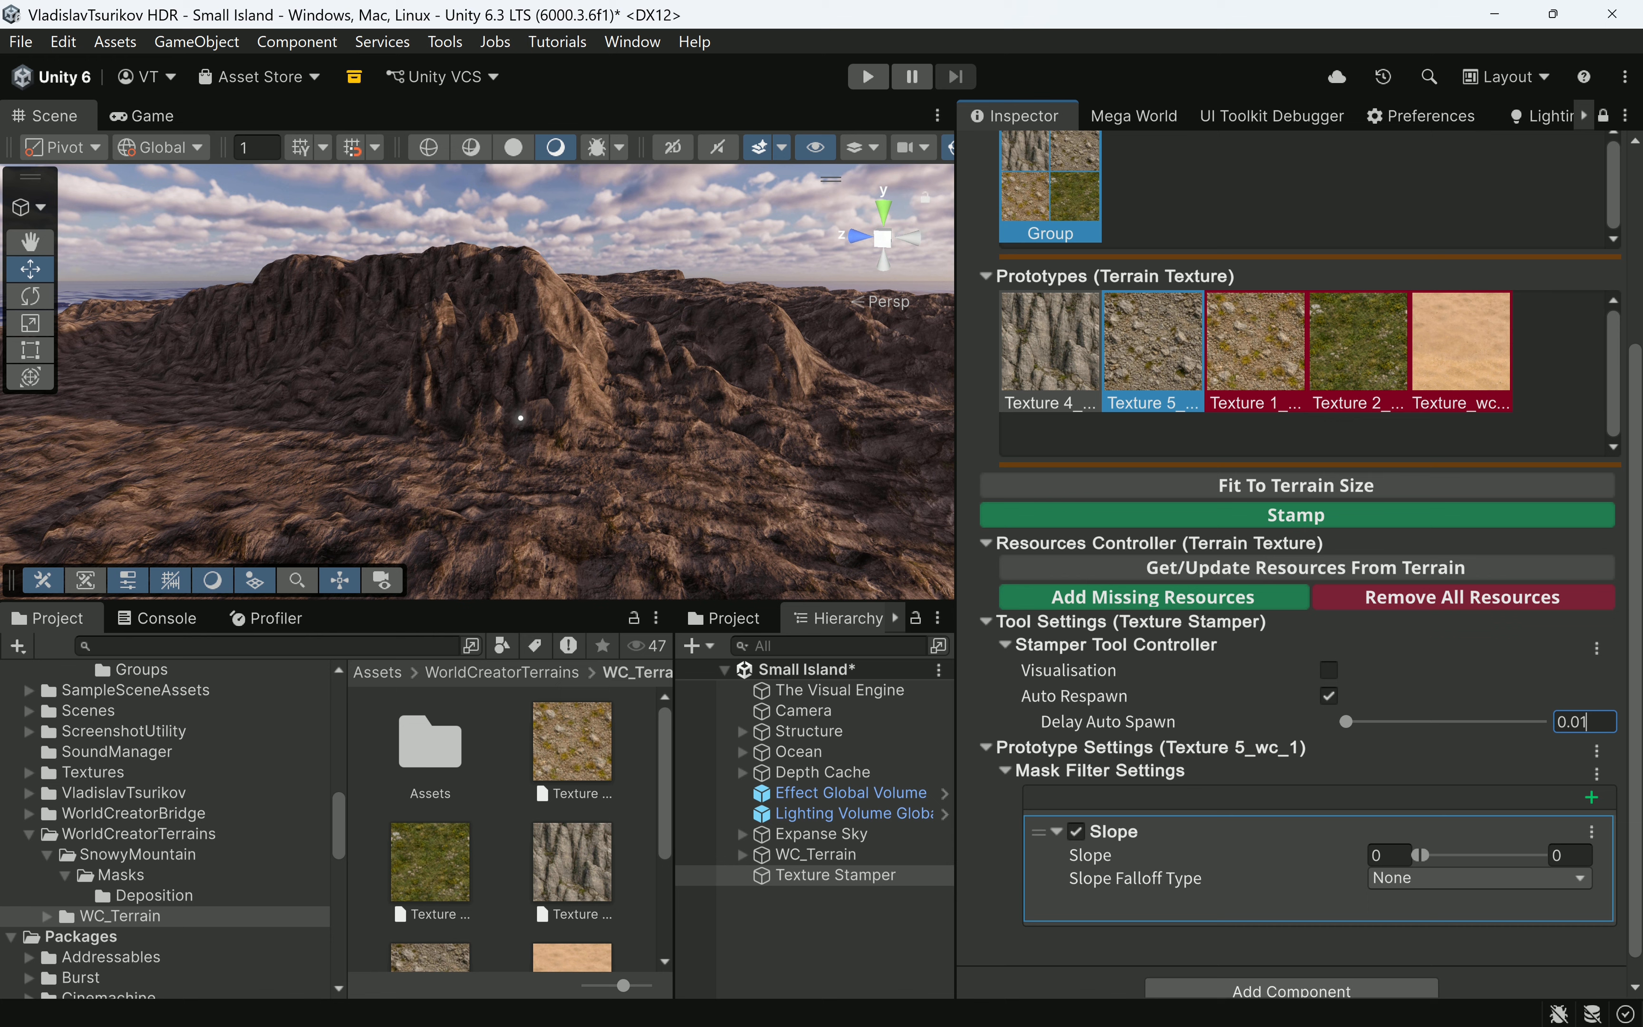
right_click_drag(521, 418, 611, 469)
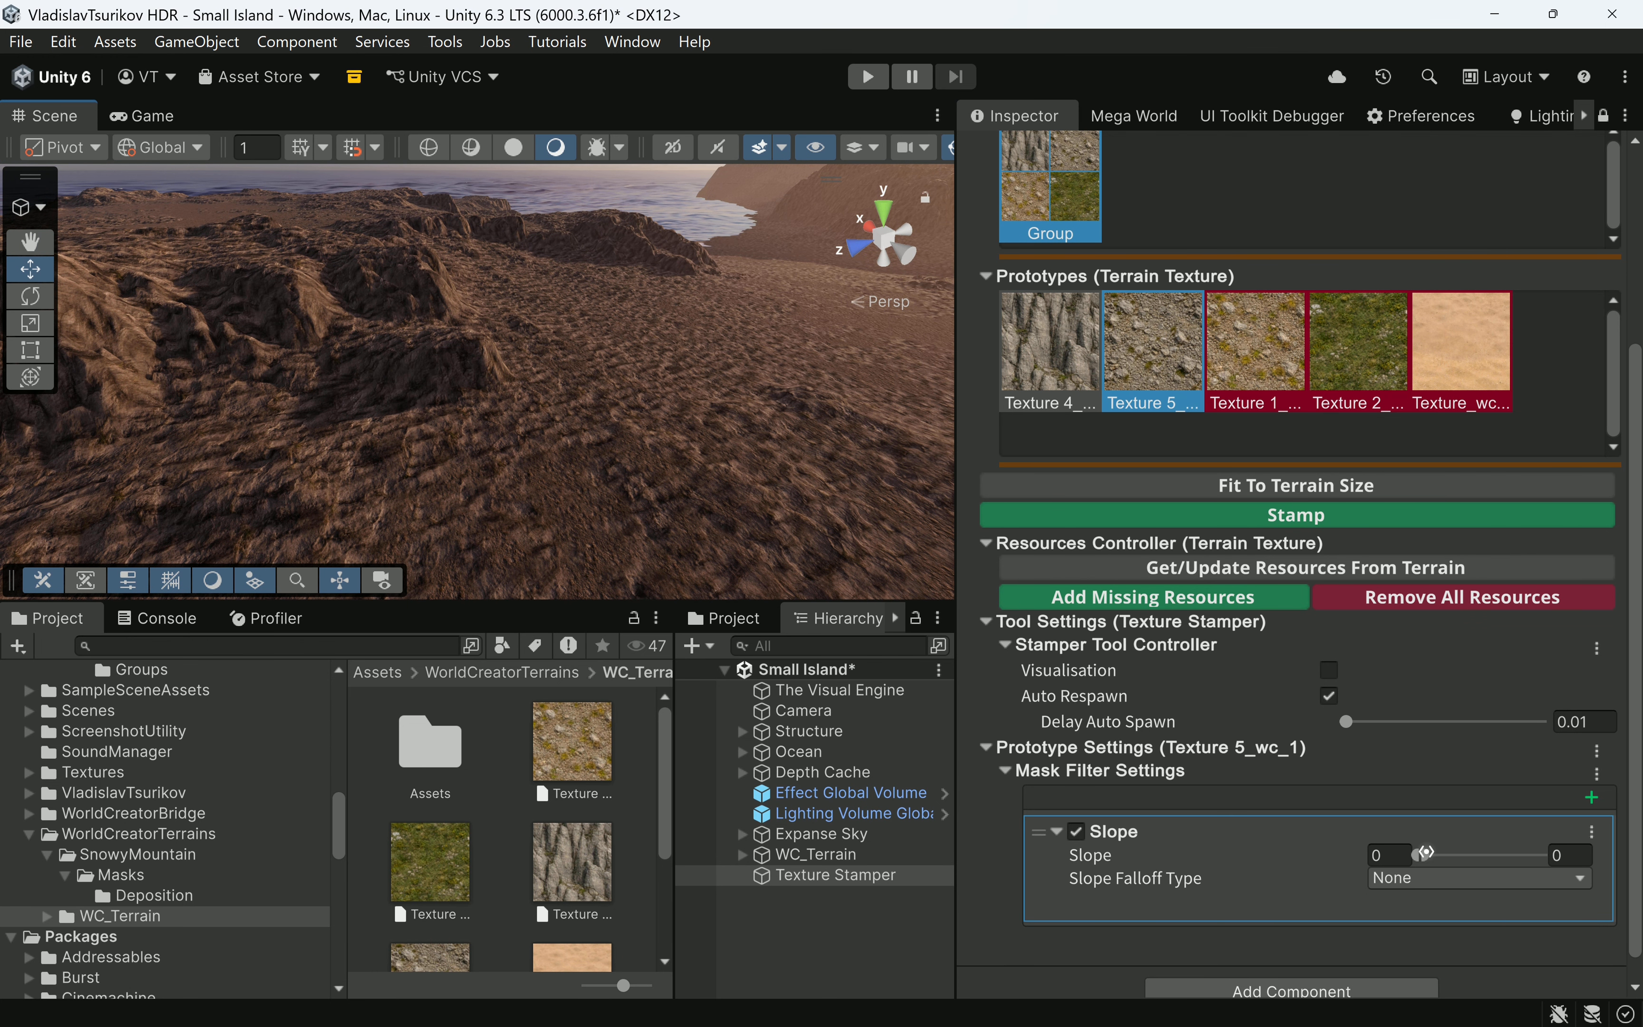
left_click_drag(1424, 854, 1470, 854)
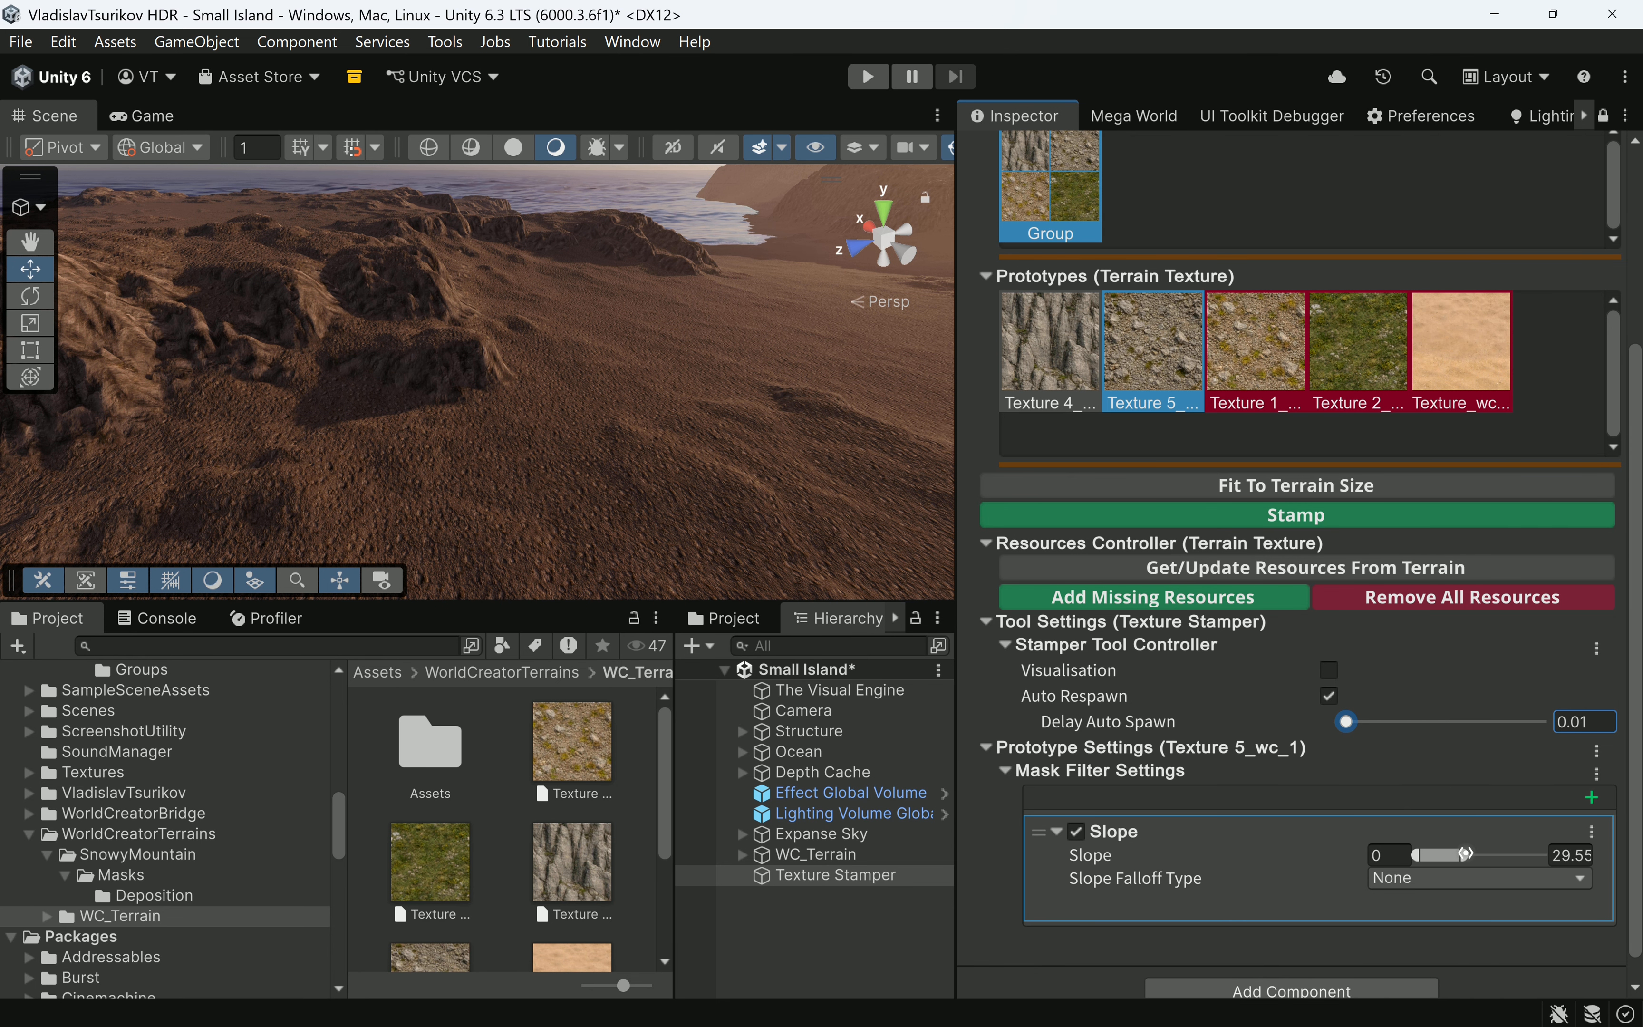
Reactivate the Texture 1 prototype and stamp the terrain with it.
right_click_drag(380, 475, 944, 398)
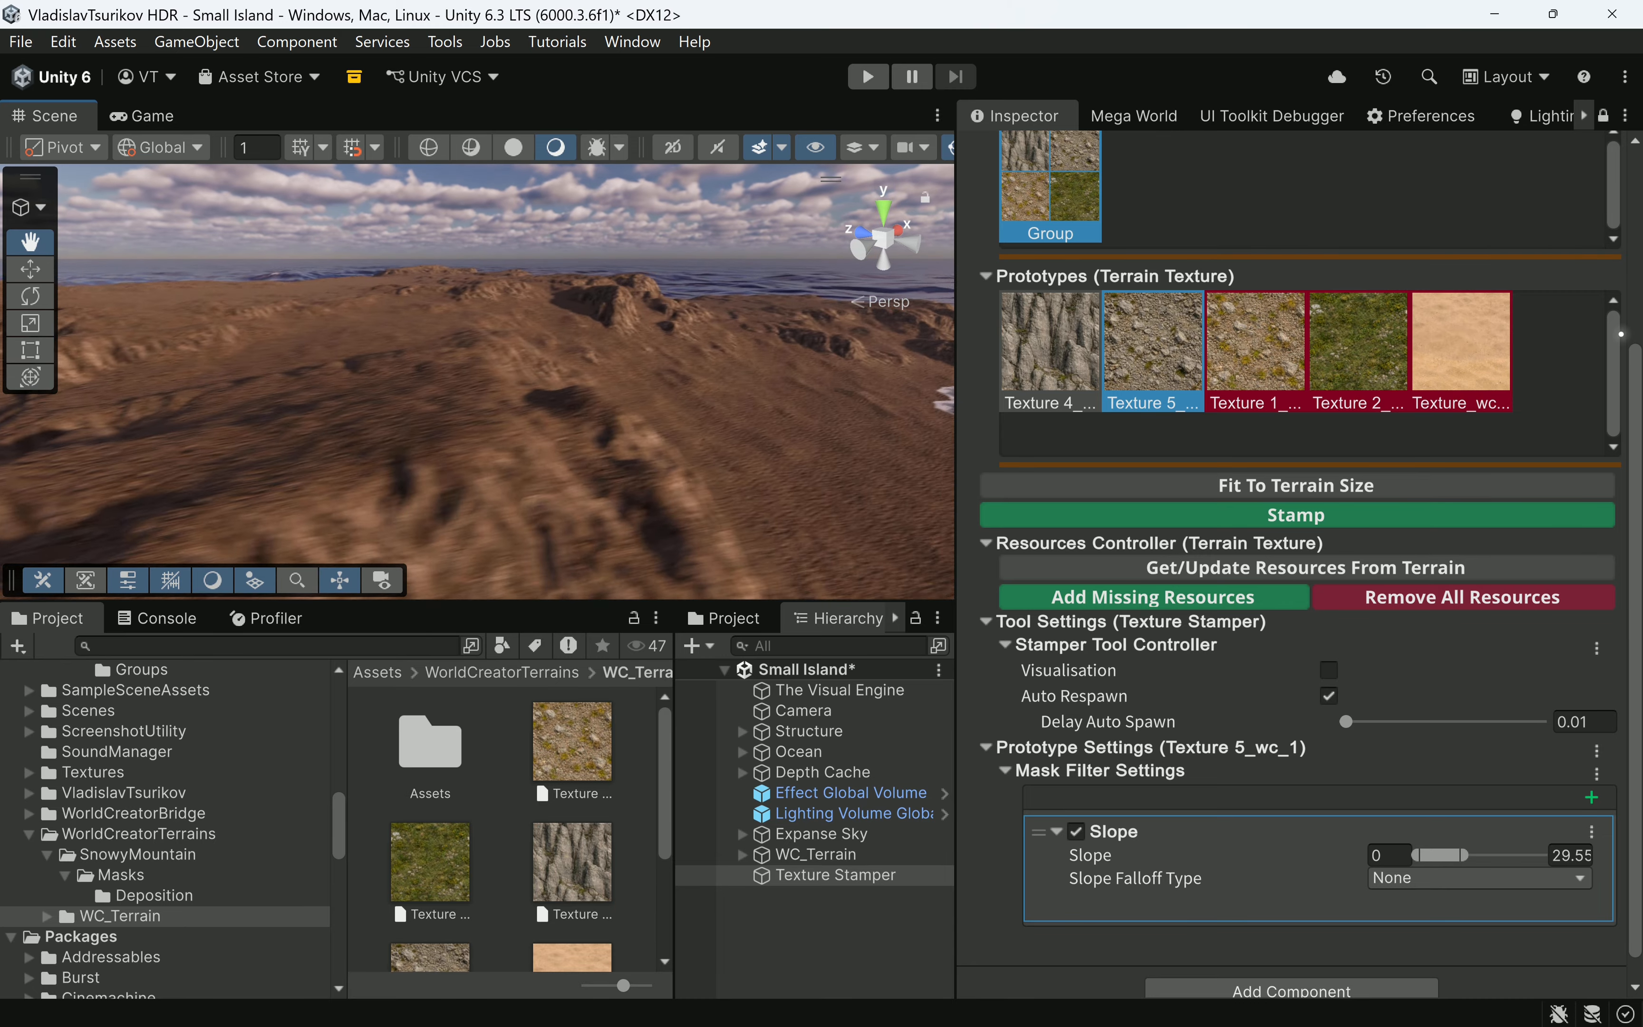
right_click_drag(1621, 334, 1622, 367)
right_click_drag(543, 421, 447, 397)
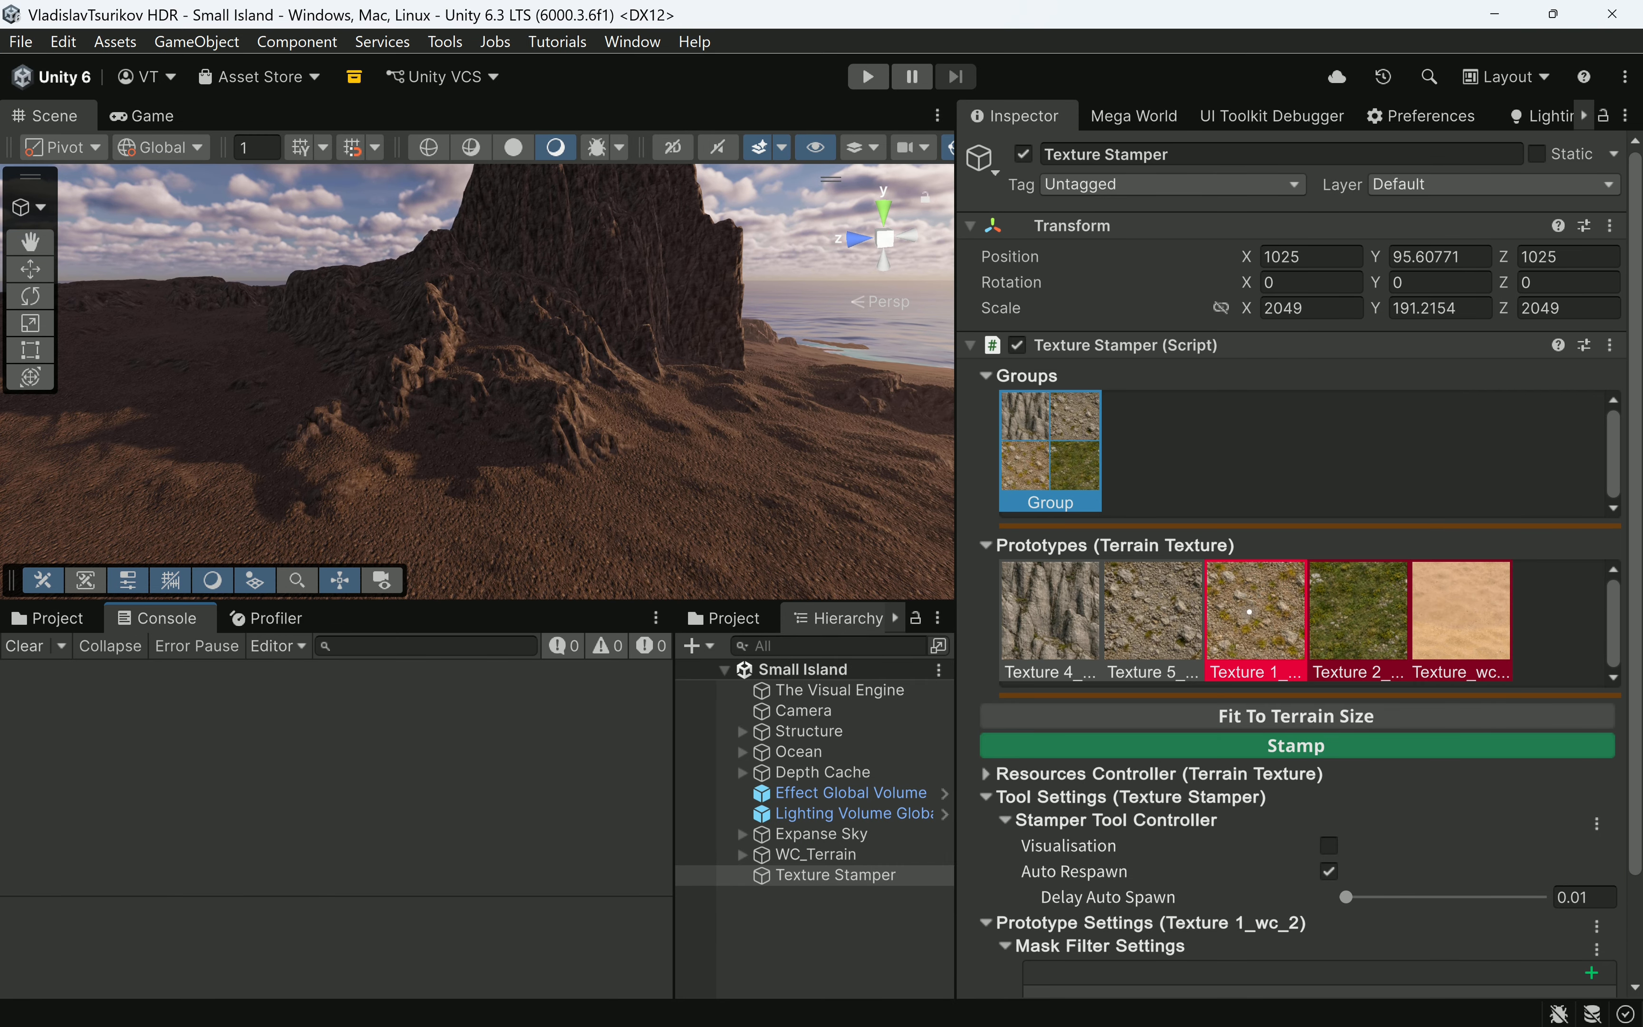
right_click(1249, 611)
left_click(1314, 762)
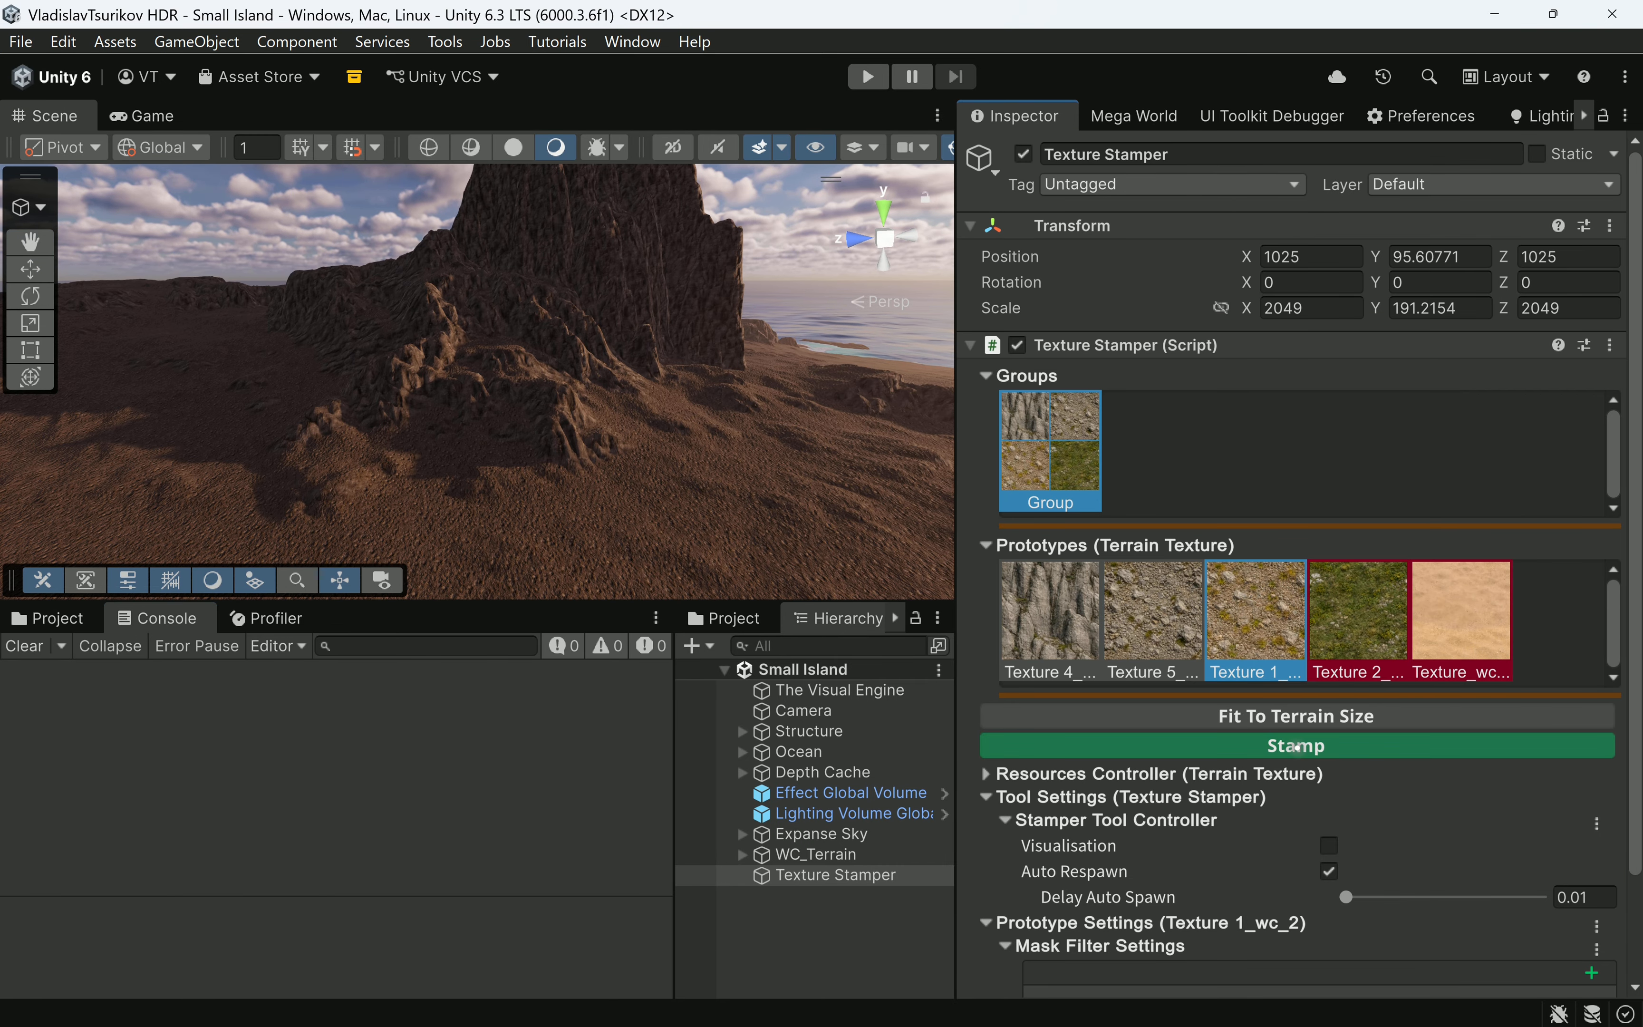
left_click(1297, 747)
Add a Slope filter to the mask filter settings of the Texture 1 prototype.
scroll(1297, 564, "down", 3)
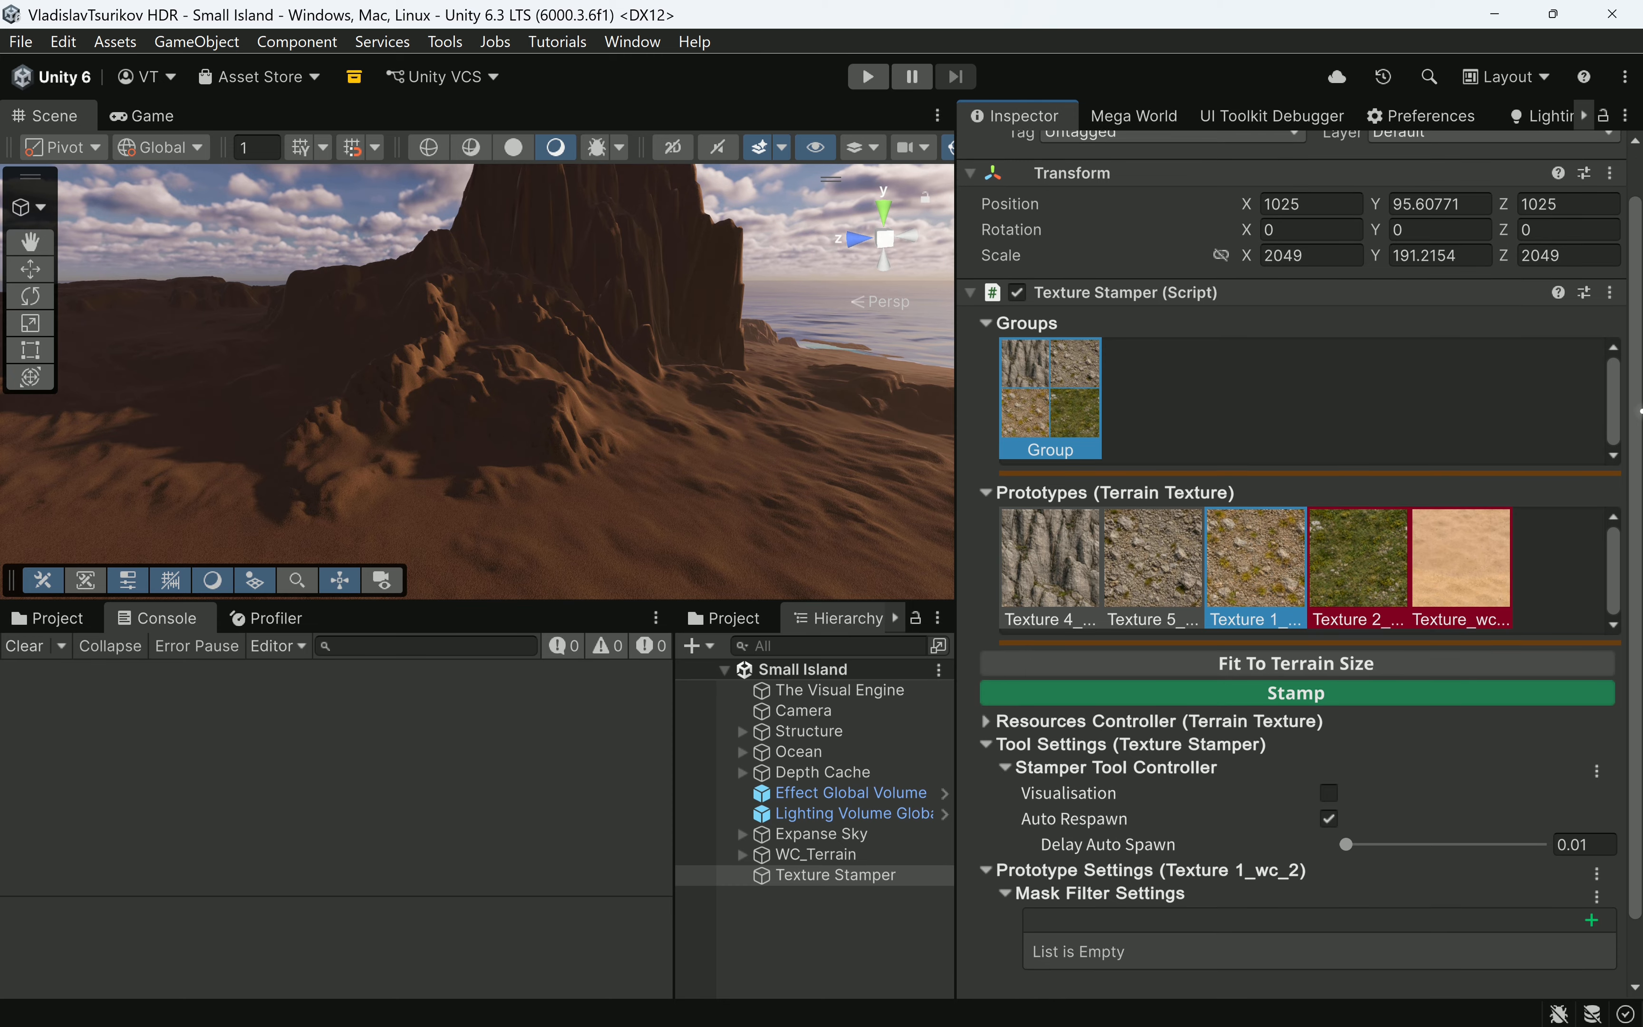
left_click(1592, 853)
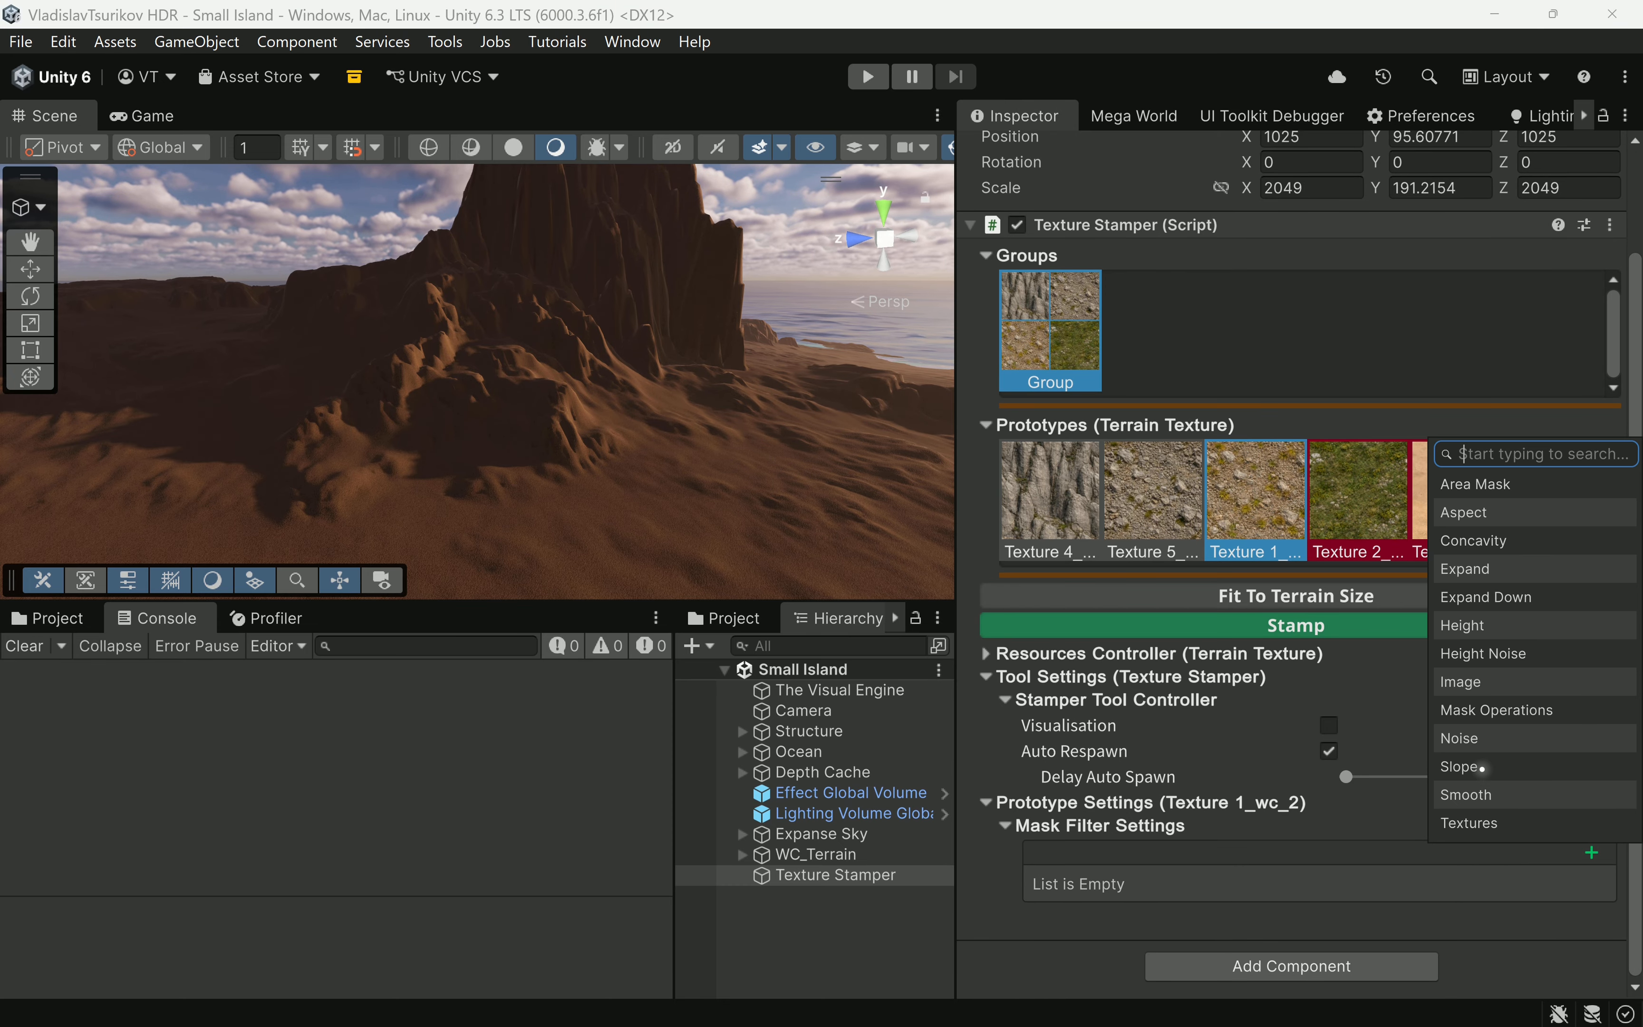
left_click(1456, 787)
scroll(1374, 830, "down", 3)
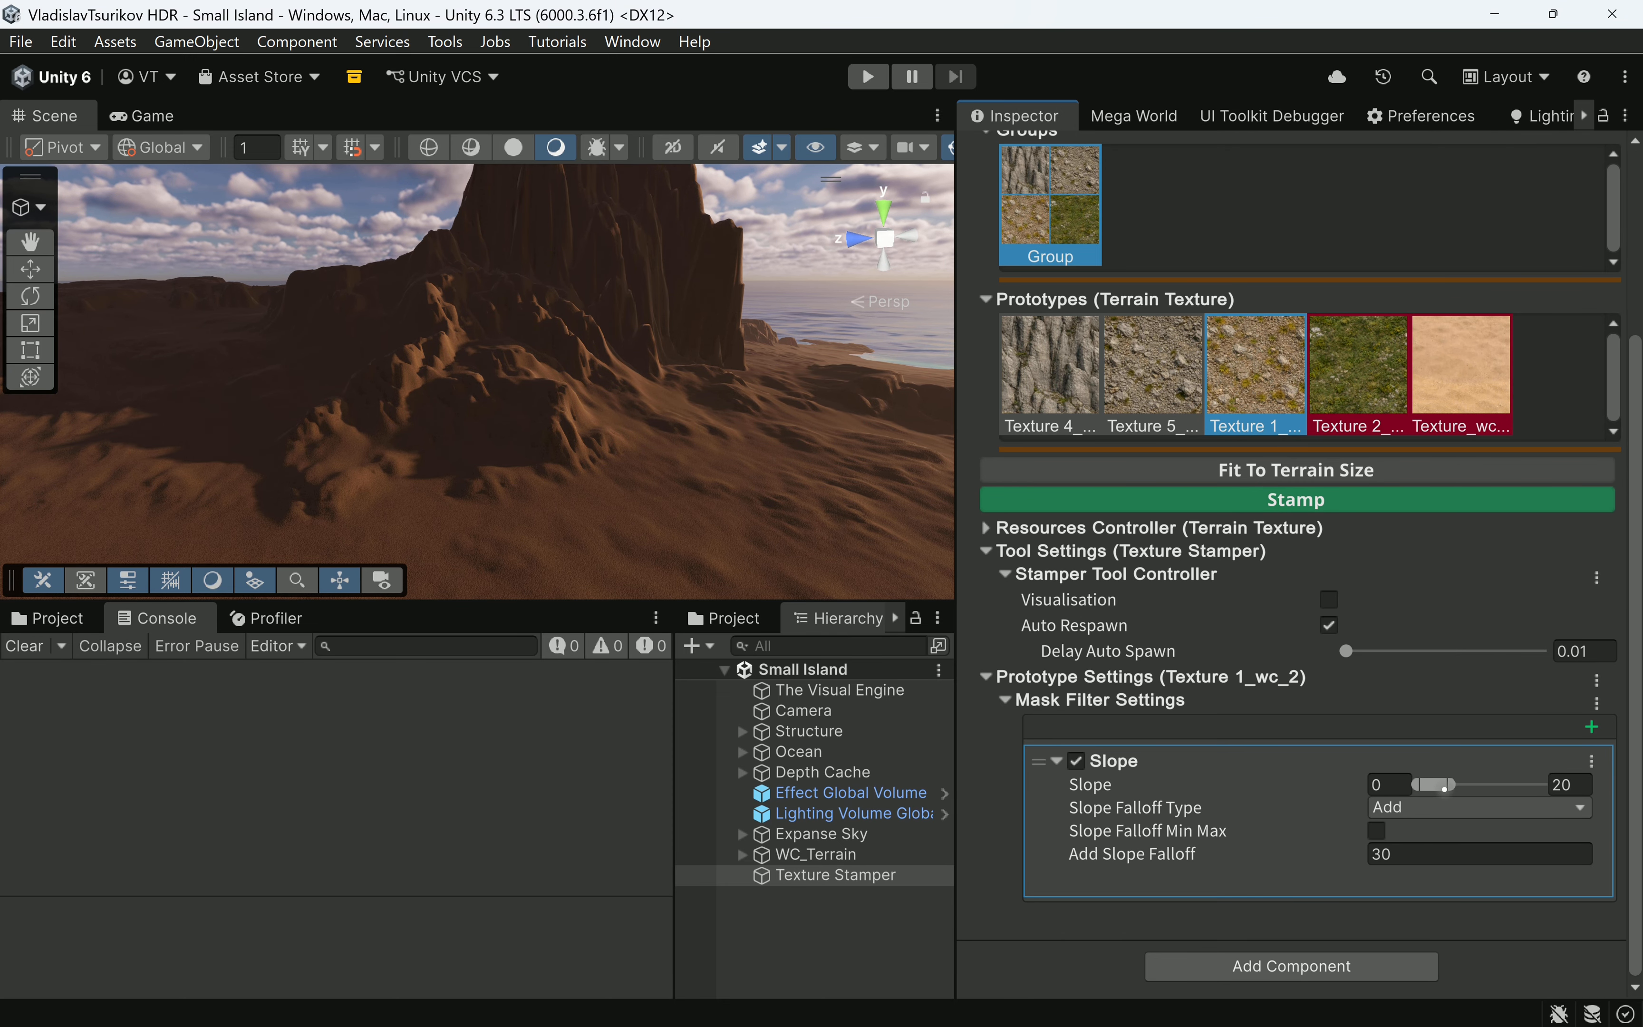
Set the Slope Falloff Type of the Texture 1 filter to None.
mouse_move(1444, 788)
left_mouse_down()
mouse_move(1511, 790)
mouse_move(1412, 792)
mouse_move(1450, 794)
left_mouse_up()
right_click_drag(390, 406, 600, 335)
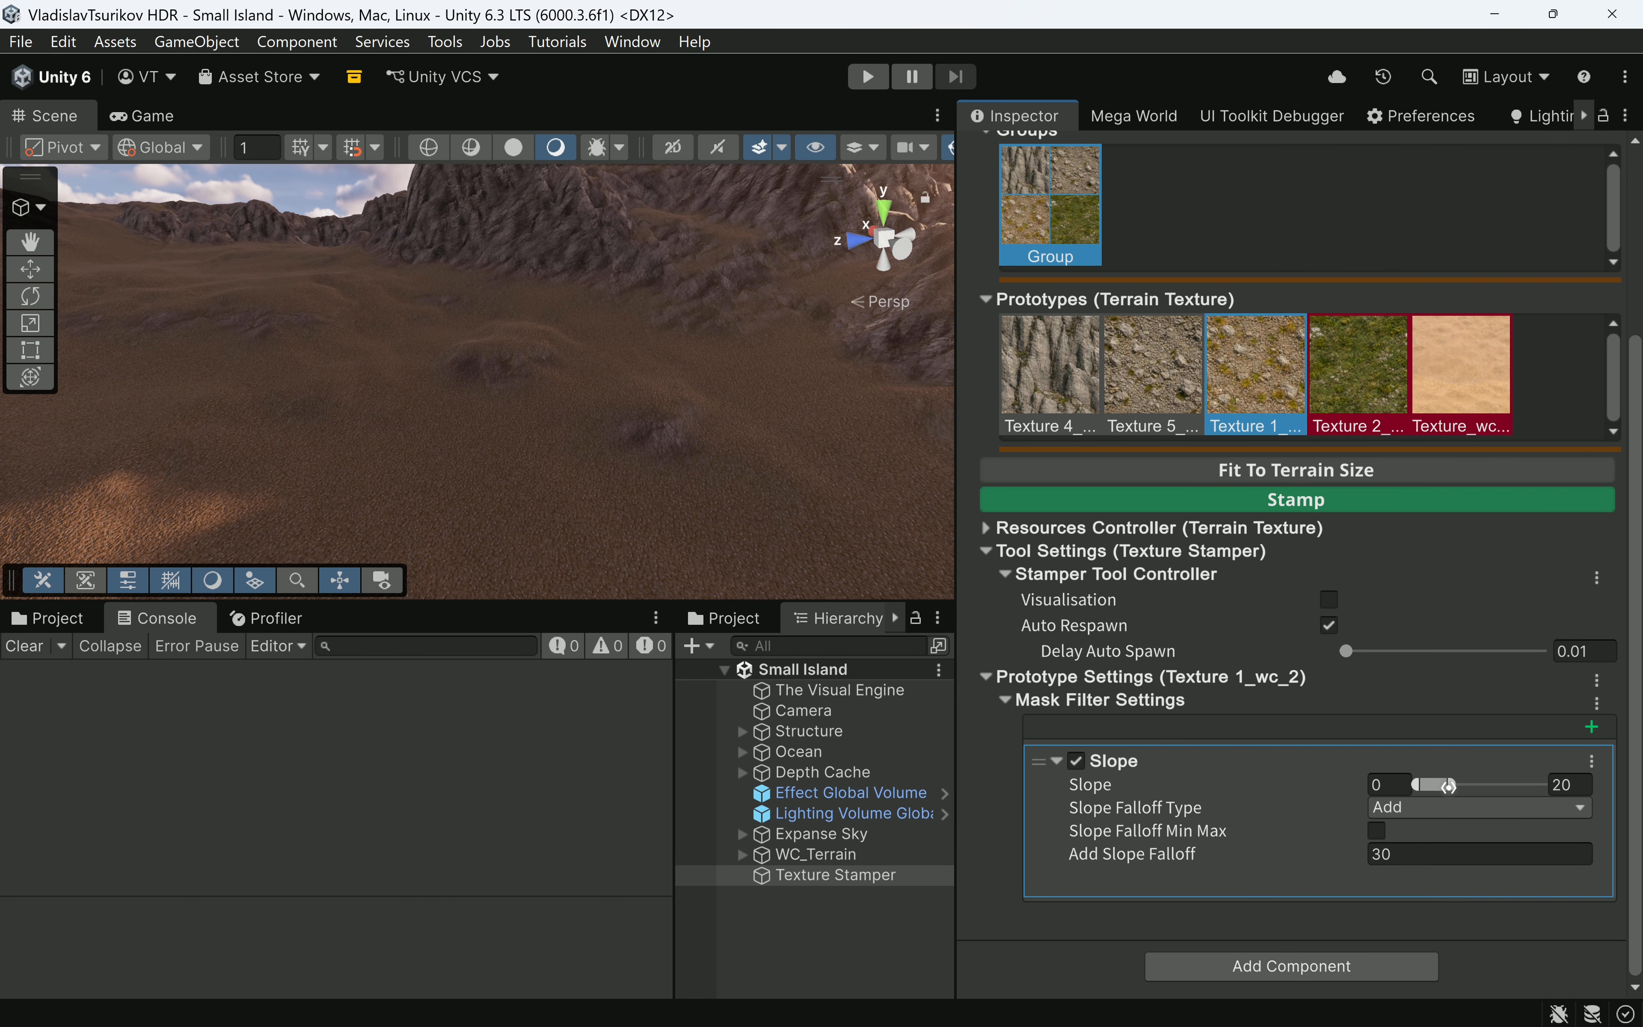
left_click(1426, 807)
left_click(1398, 836)
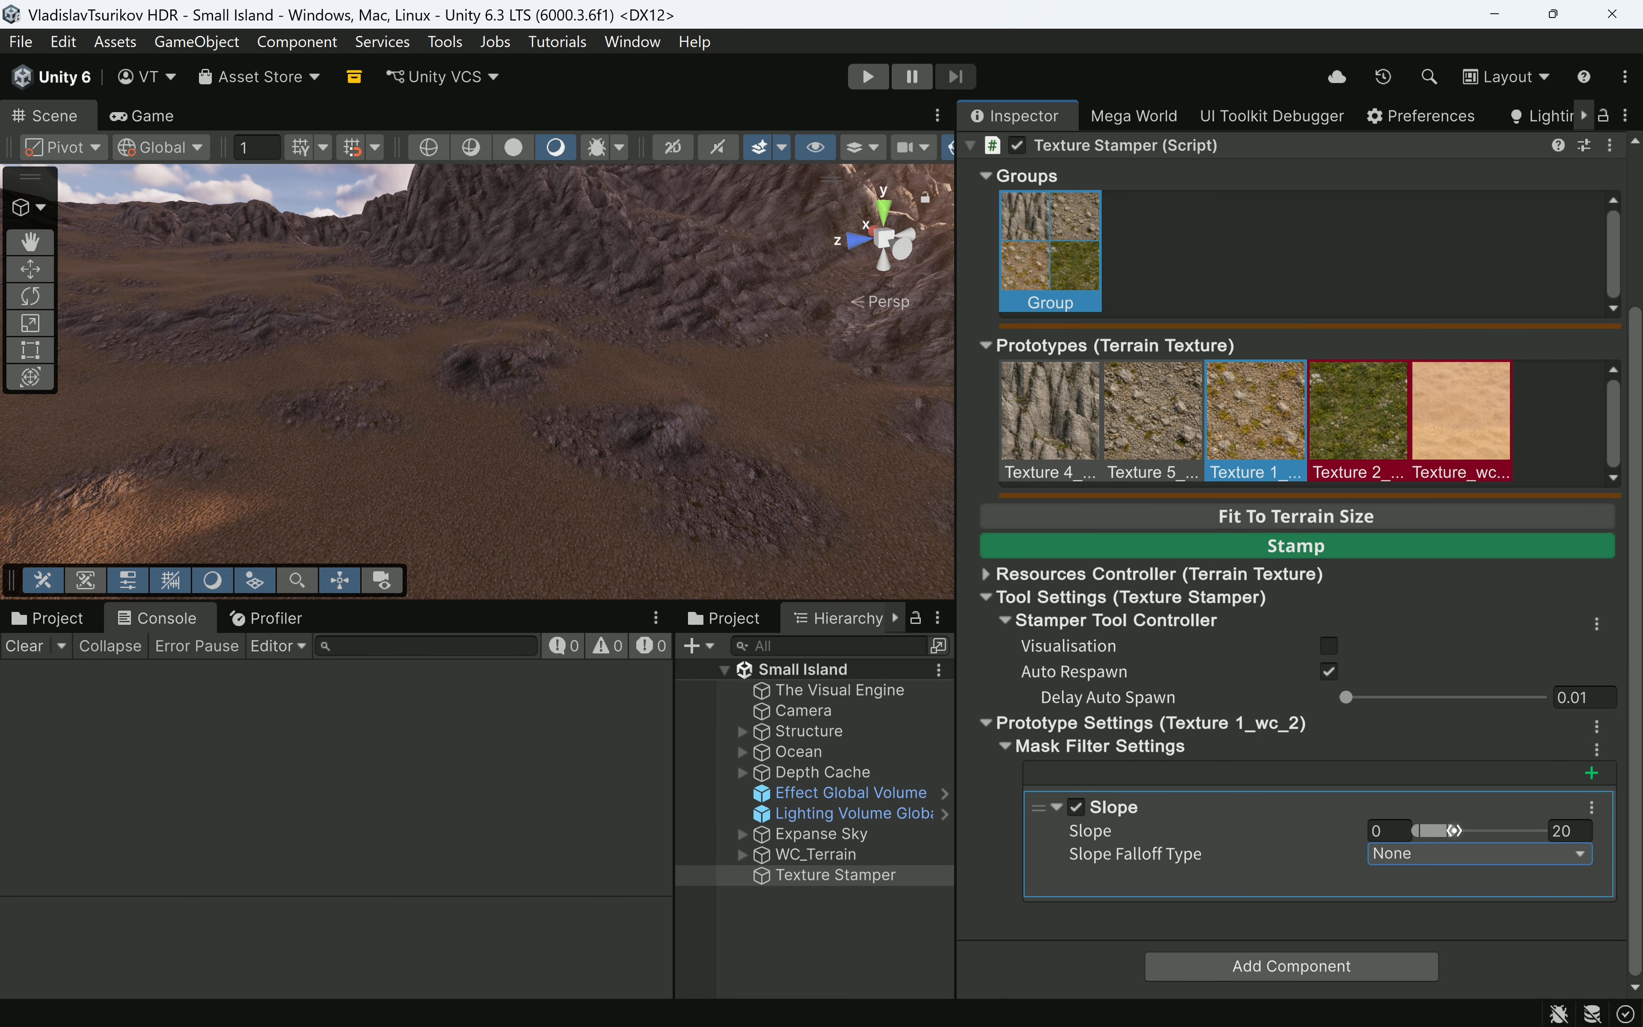
Reduce the maximum slope of the Texture 1 filter to 13.57 and check the coverage on the terrain.
left_click_drag(1454, 830, 1441, 830)
scroll(562, 462, "down", 4)
middle_click_drag(598, 465, 679, 447)
left_click_drag(1437, 831, 1440, 831)
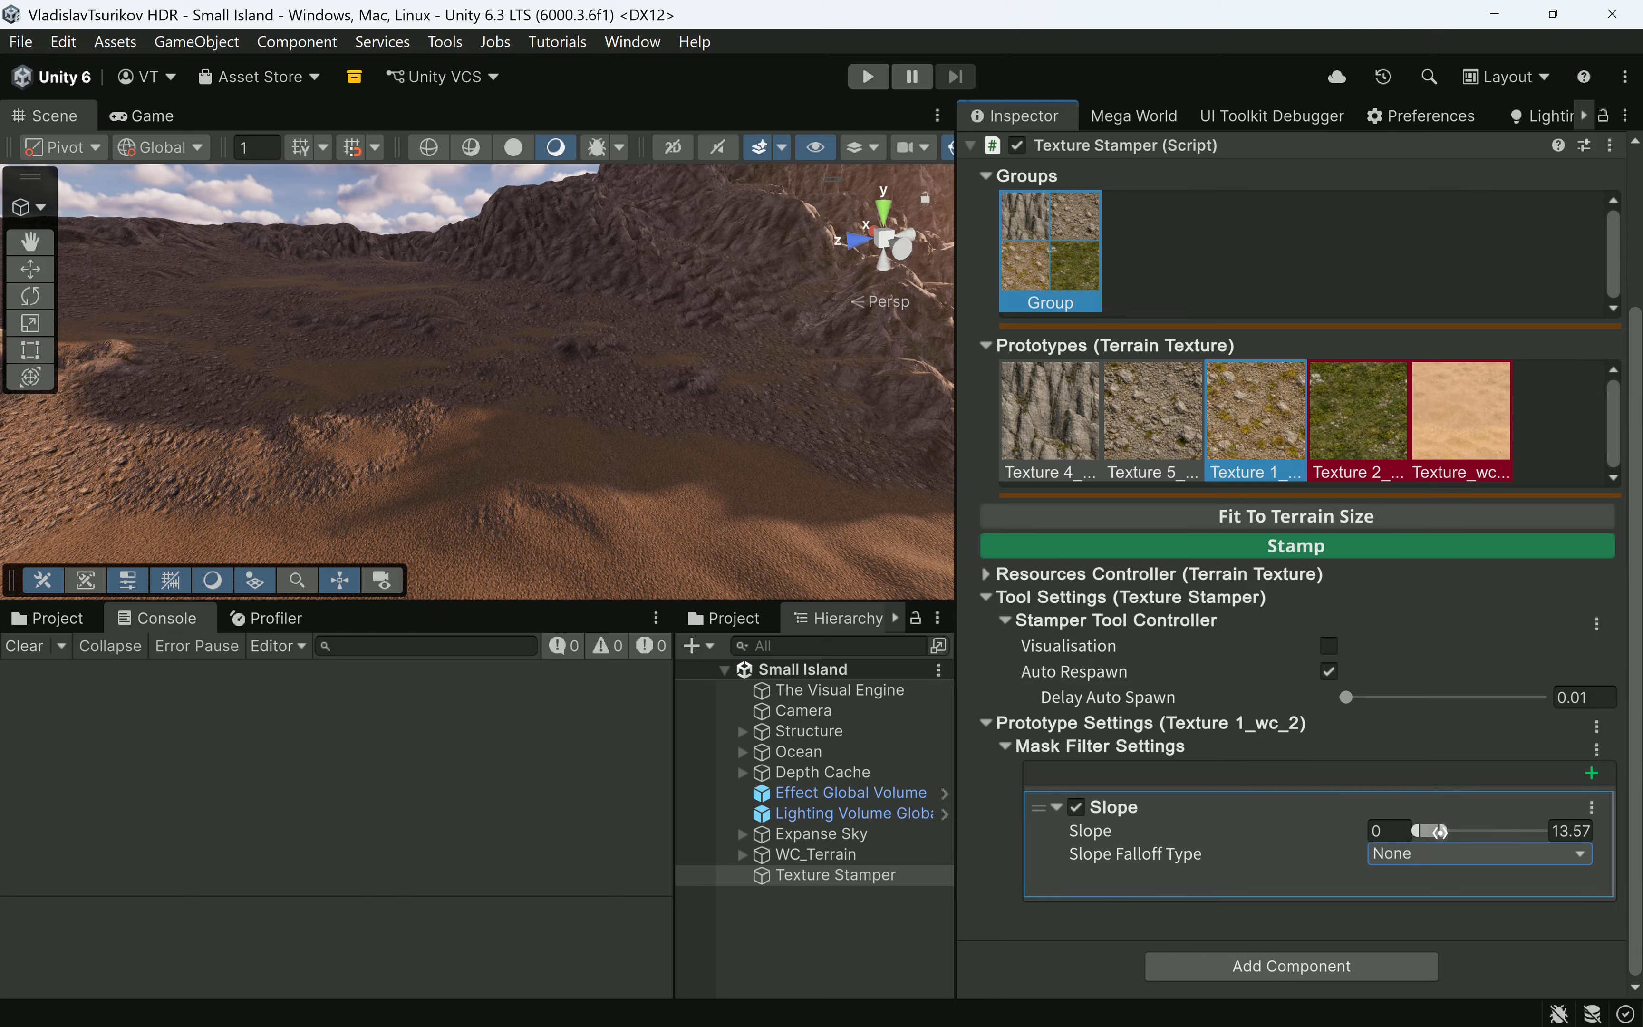
middle_click_drag(568, 494, 601, 470)
scroll(601, 470, "up", 2)
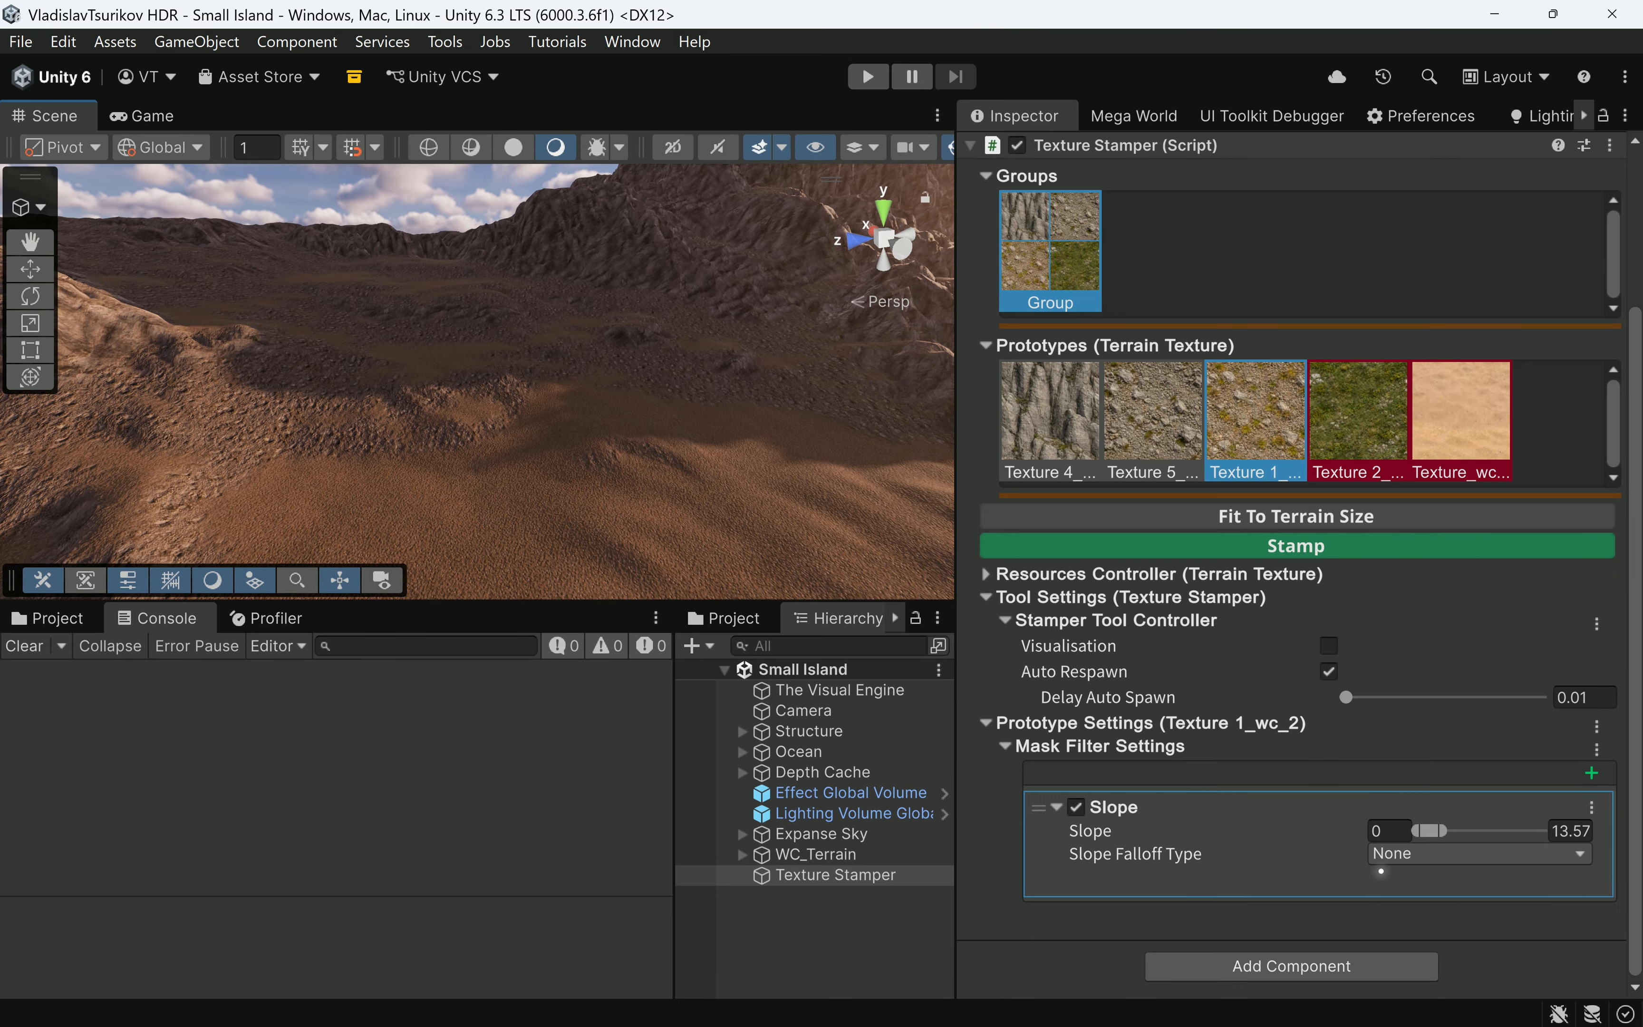
Set the Slope Falloff Type of the Texture 1 filter to Add with an Add Slope Falloff of 3.5.
left_click(1381, 856)
left_click(1415, 908)
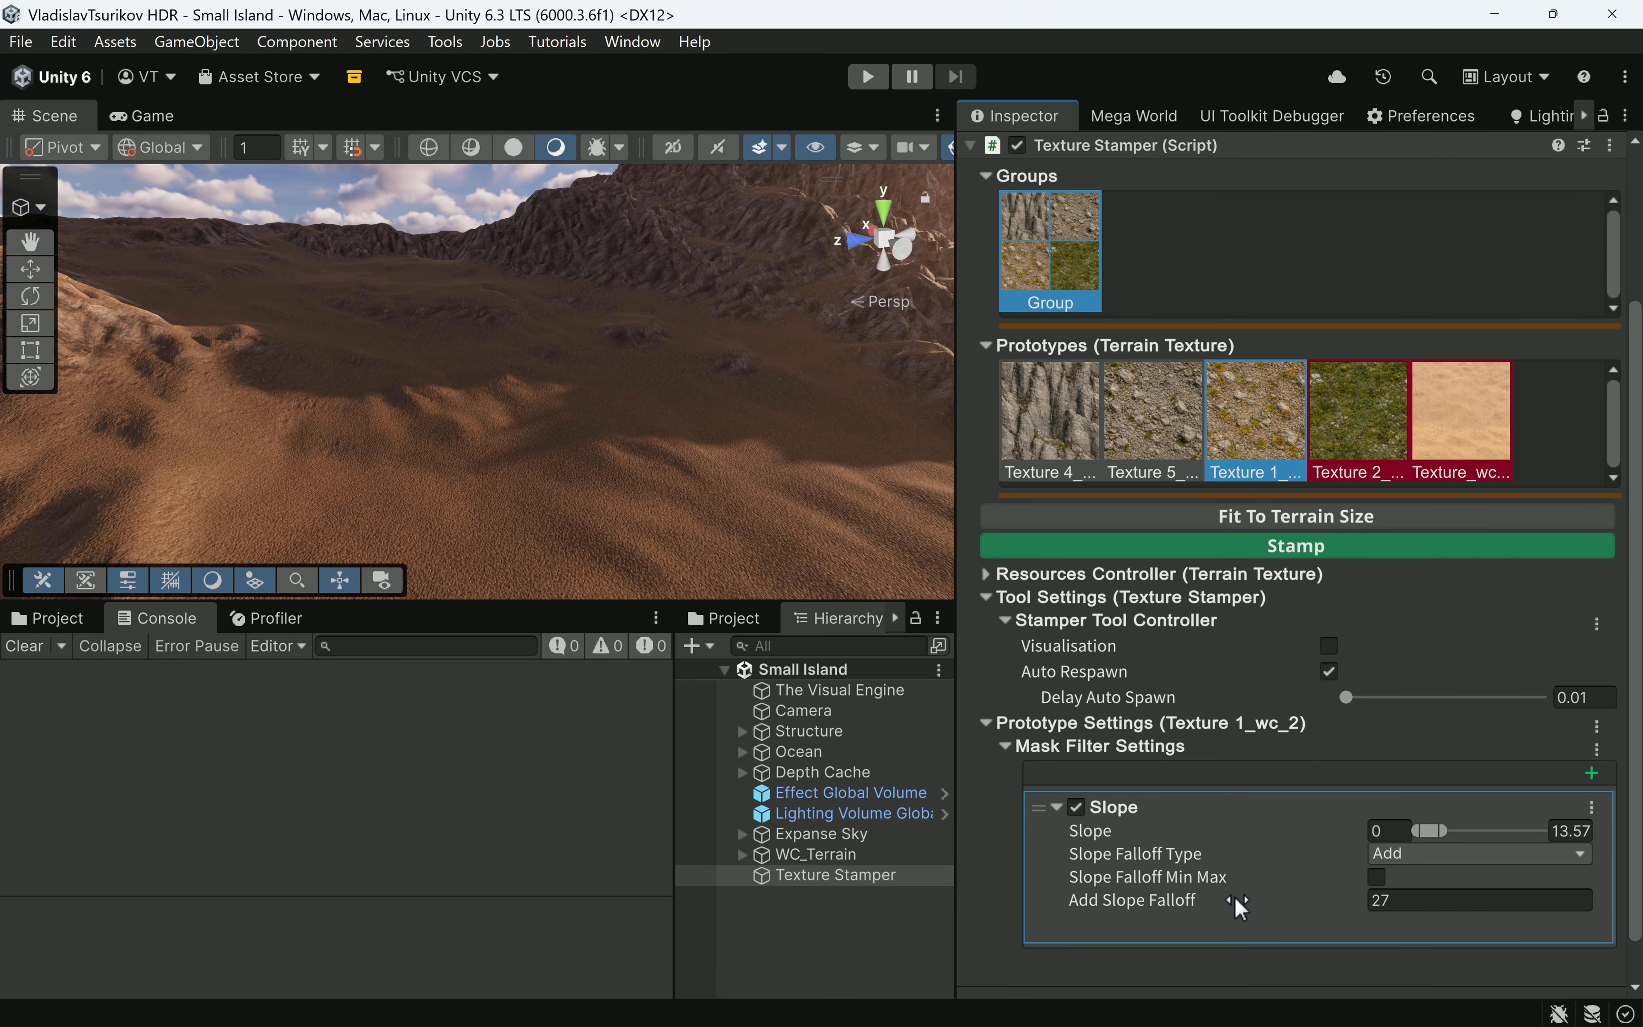
left_click_drag(1237, 907, 877, 884)
left_click_drag(547, 871, 791, 876)
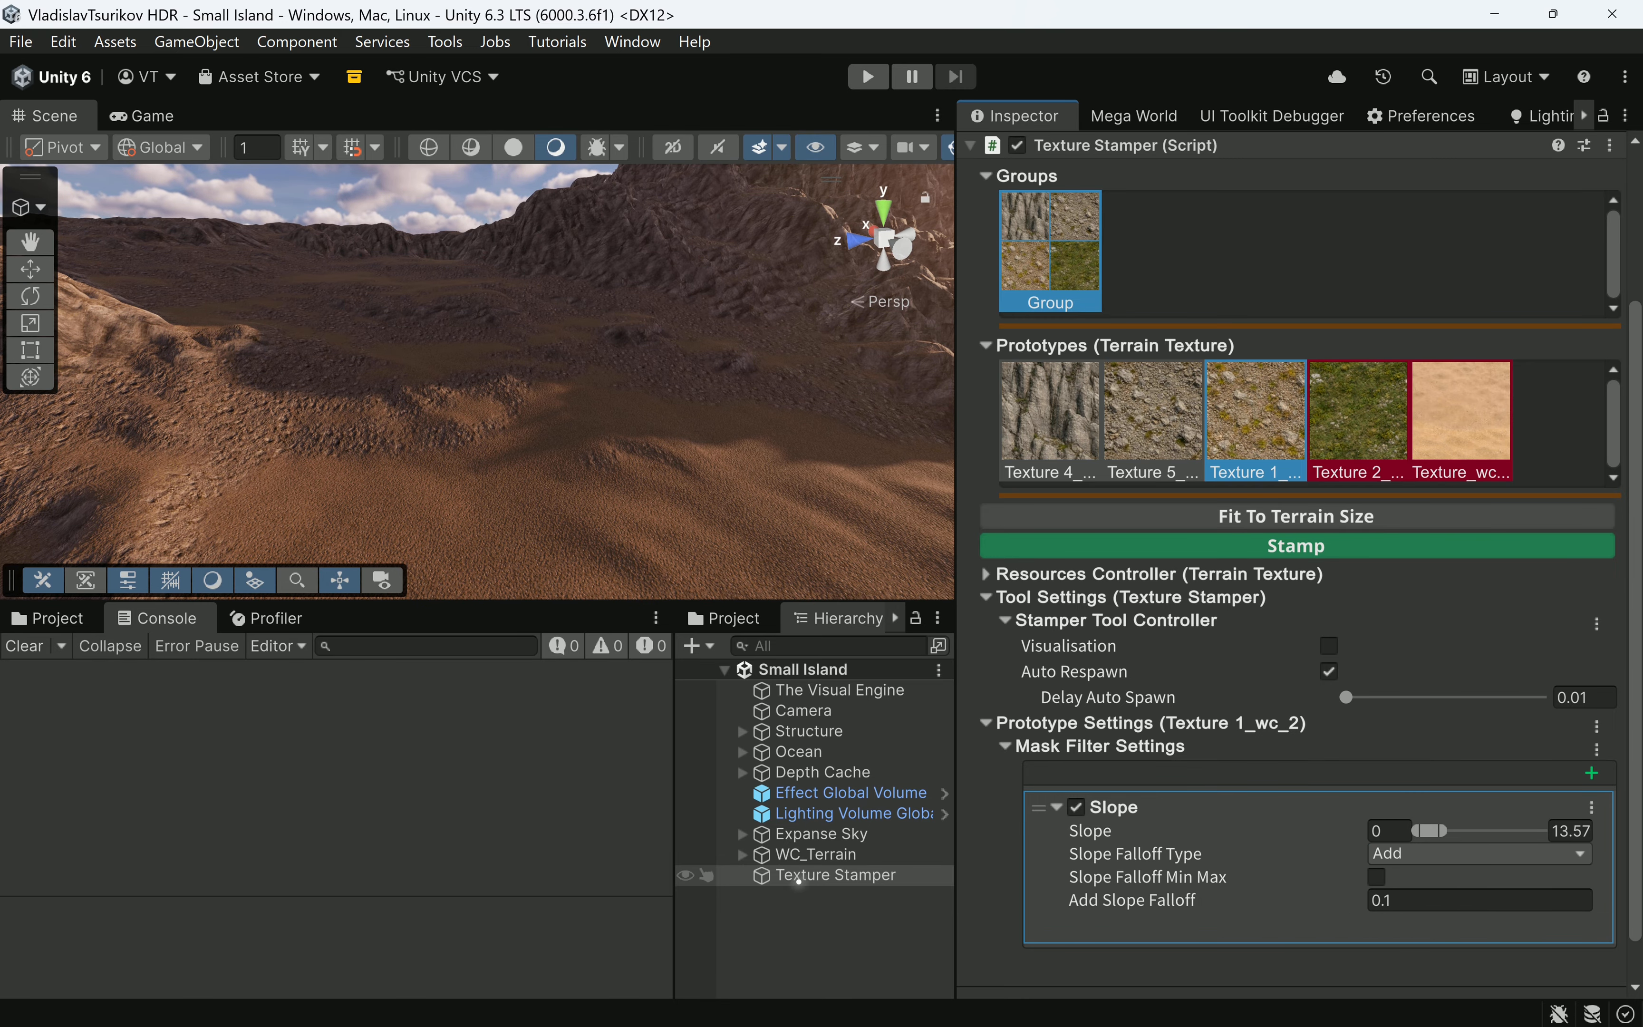
right_click_drag(671, 442, 653, 490)
key("w")
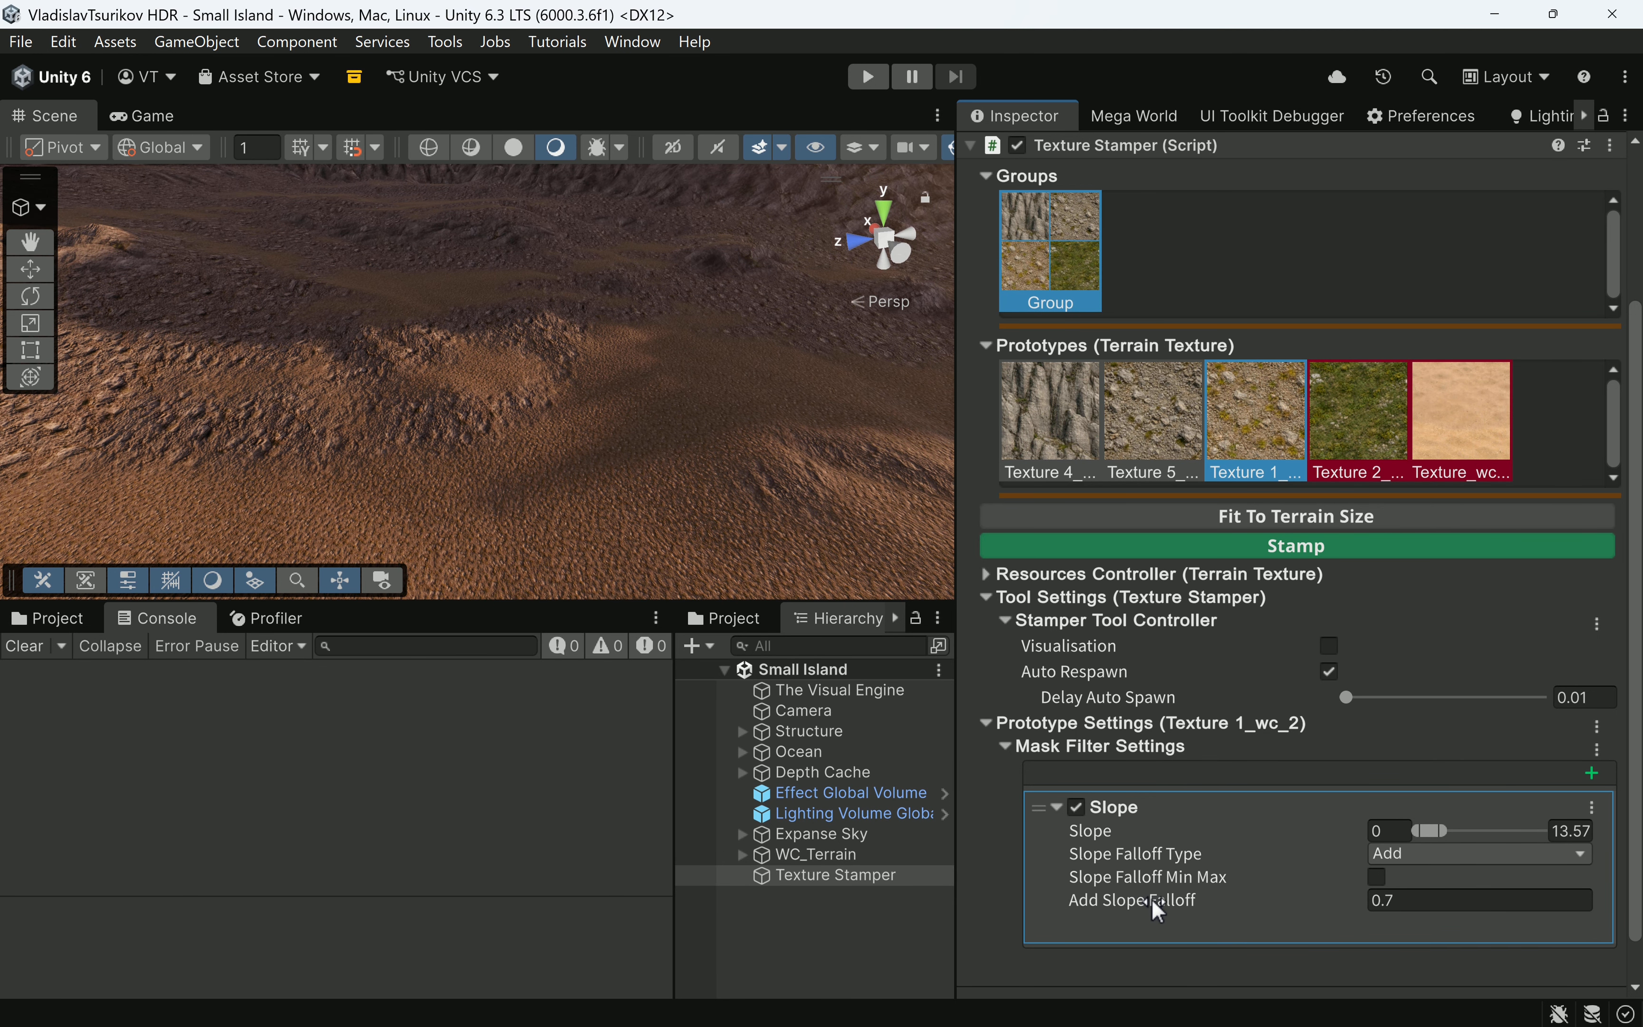
left_click_drag(1151, 902, 1208, 901)
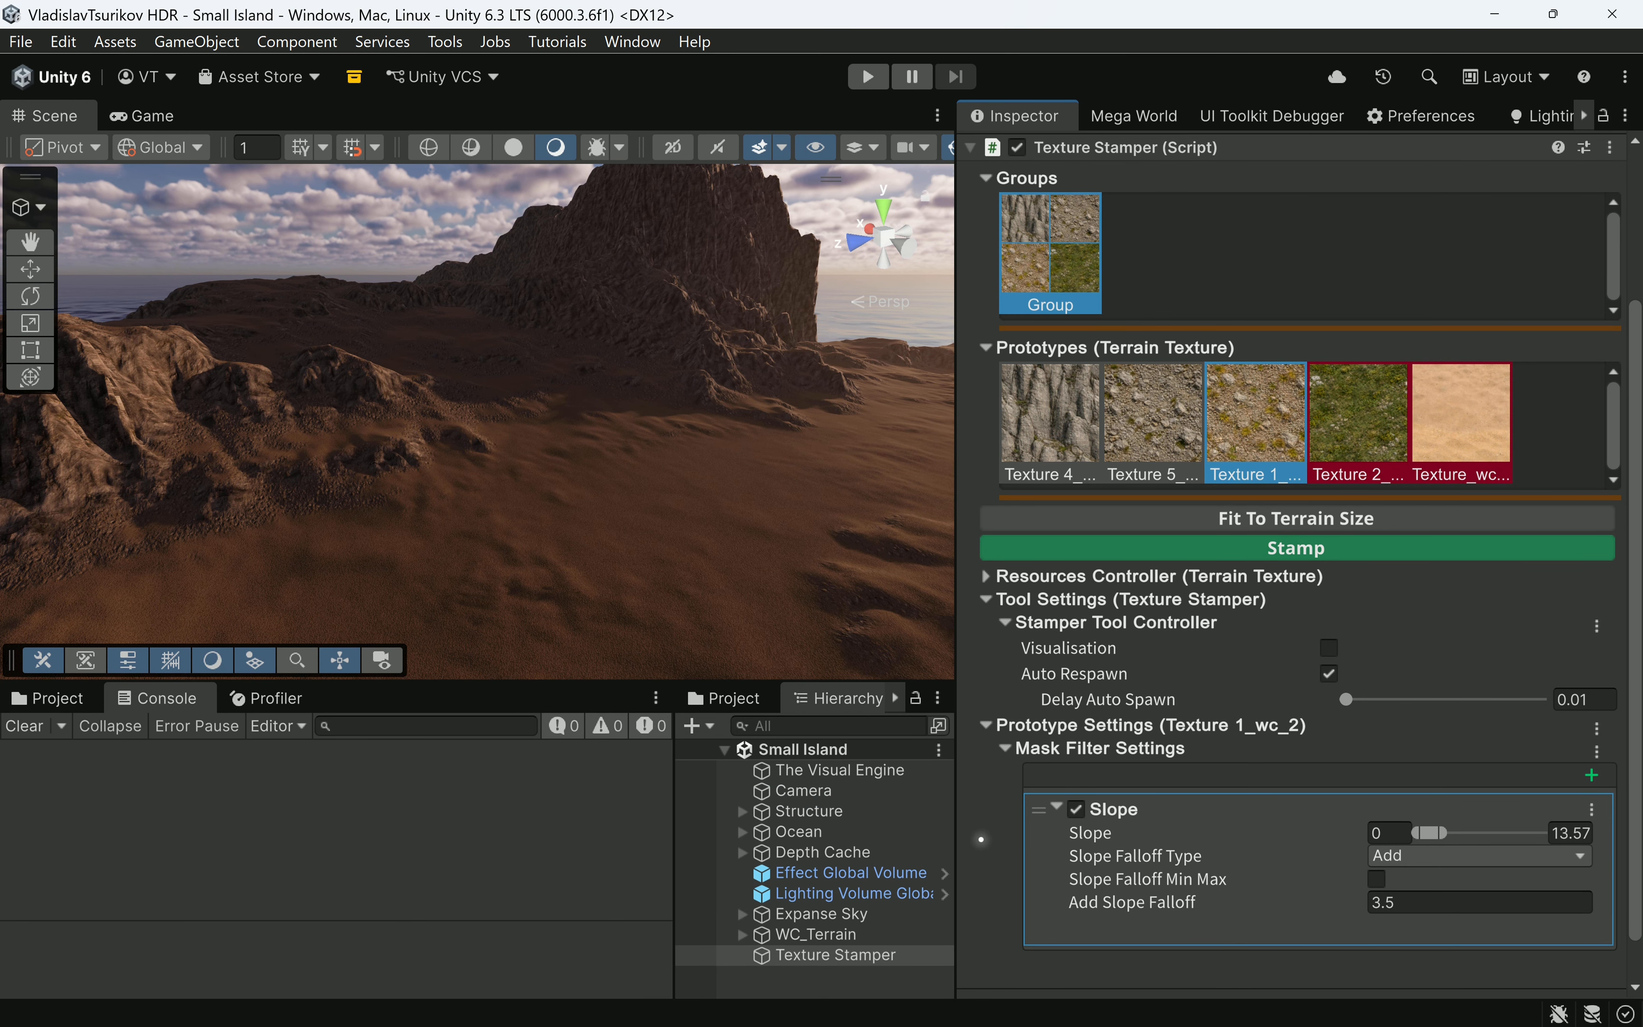
Activate the Texture 2 prototype and stamp the terrain with it.
left_click(1359, 422)
right_click(1352, 500)
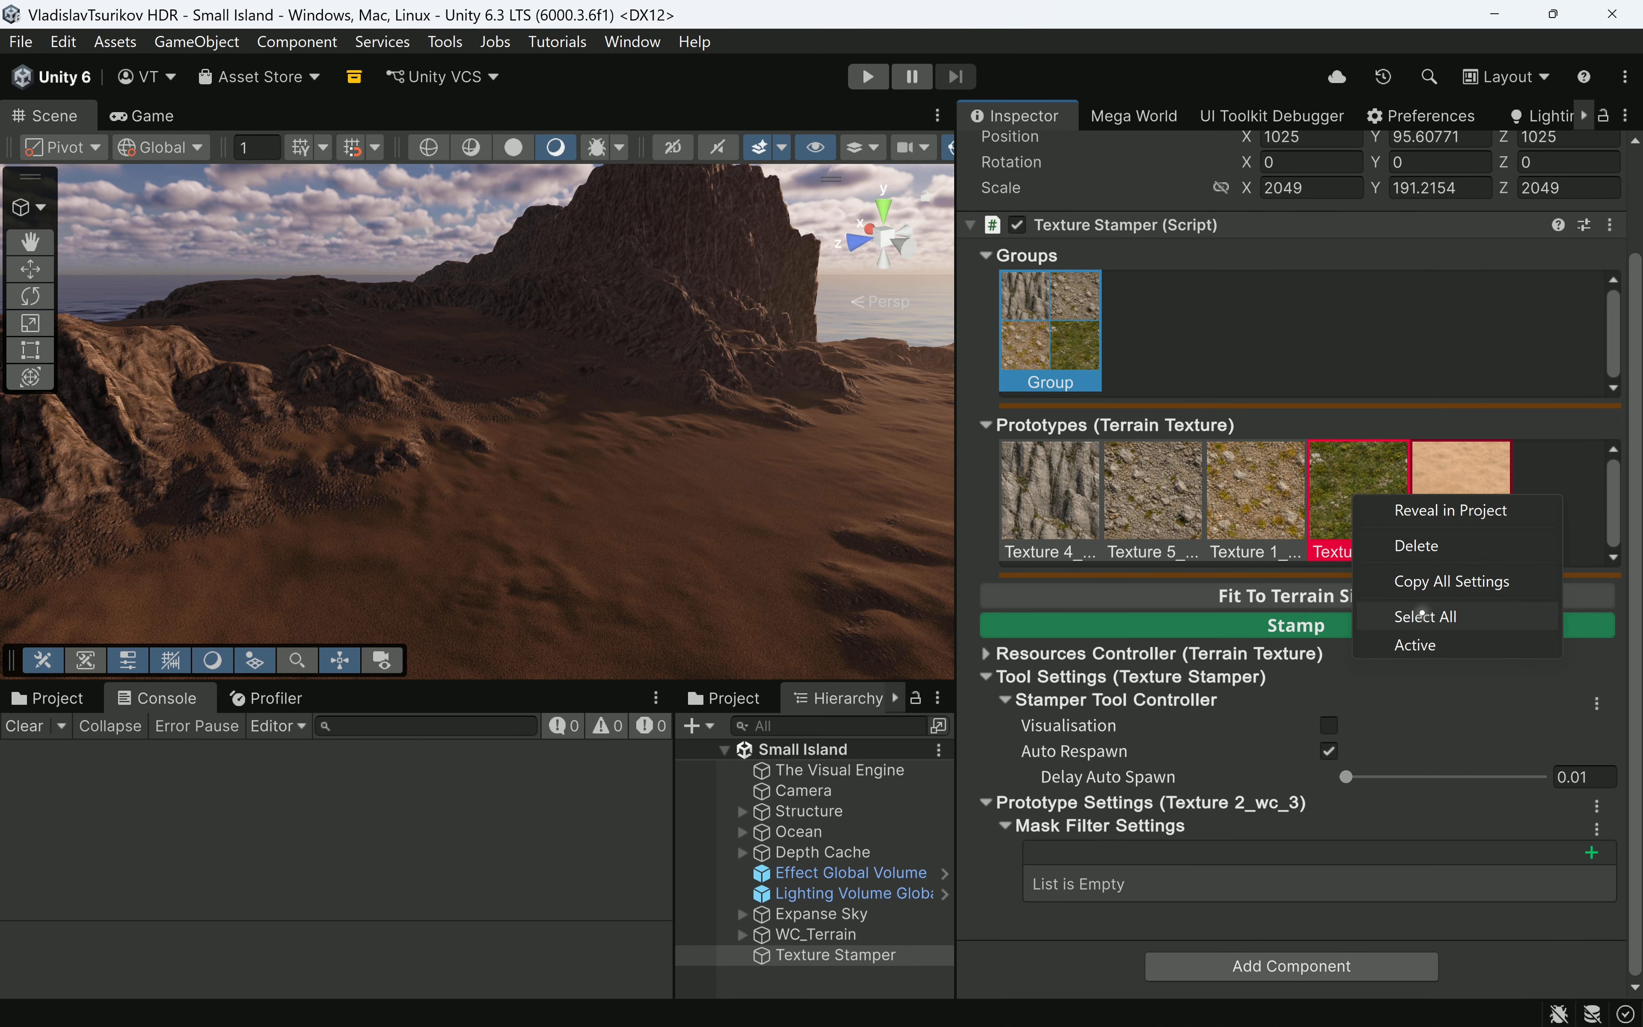
left_click(1429, 645)
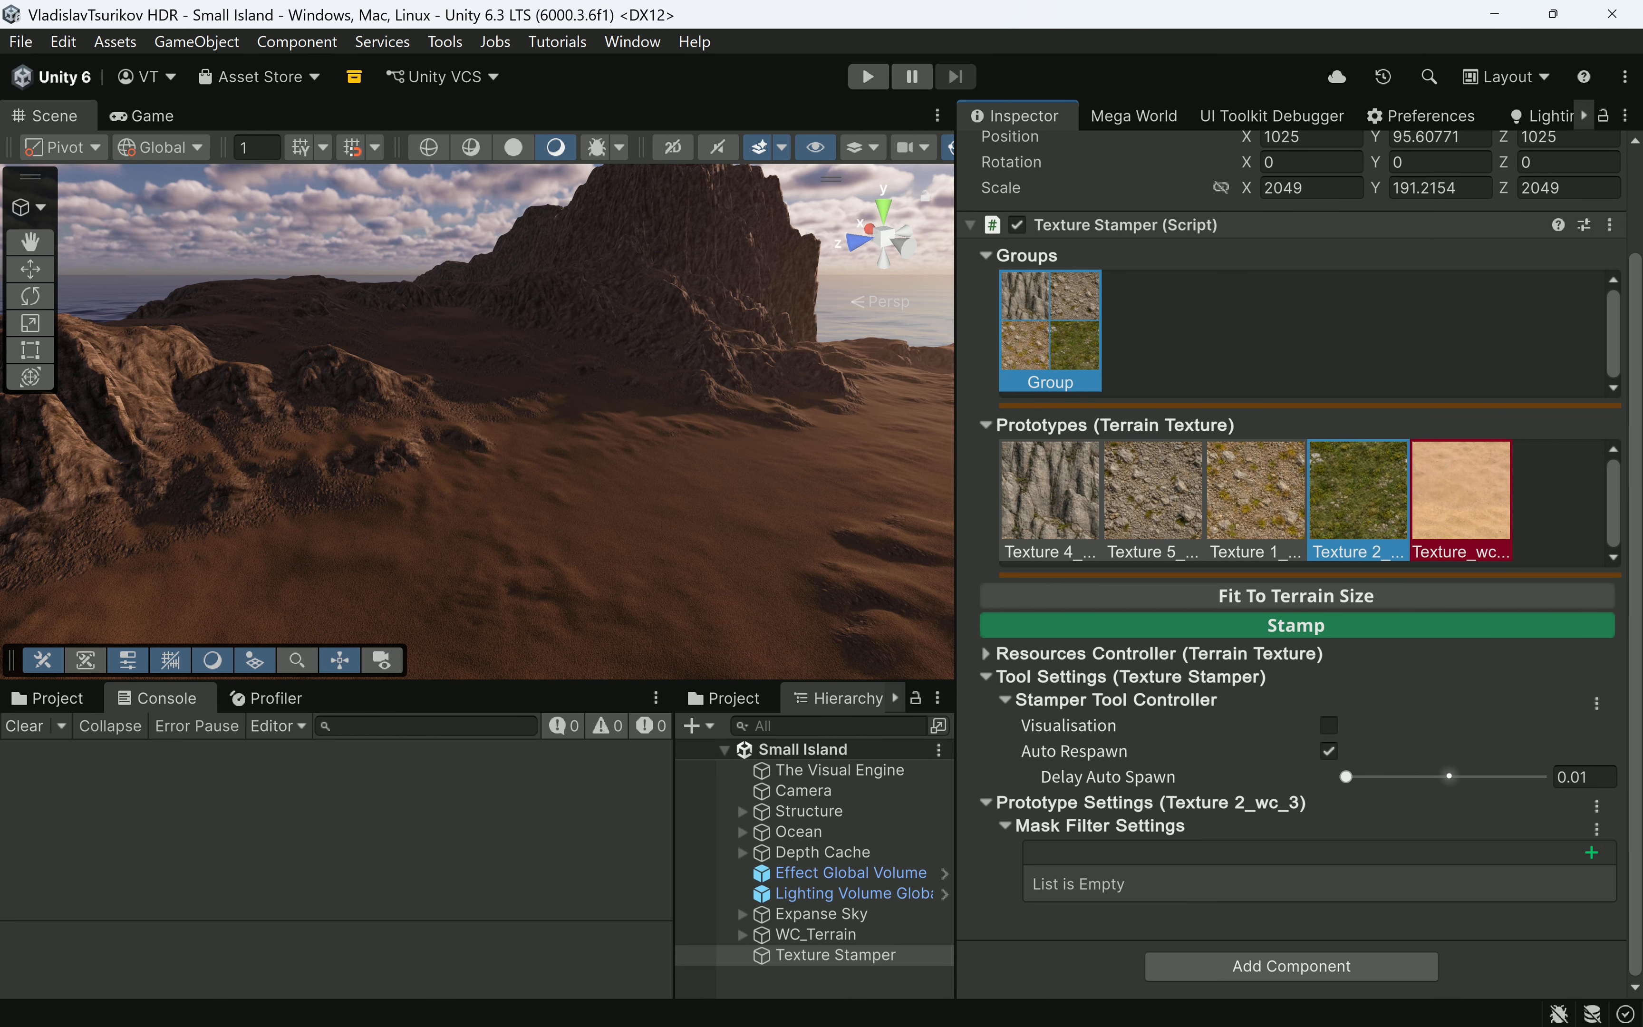
left_click(1279, 624)
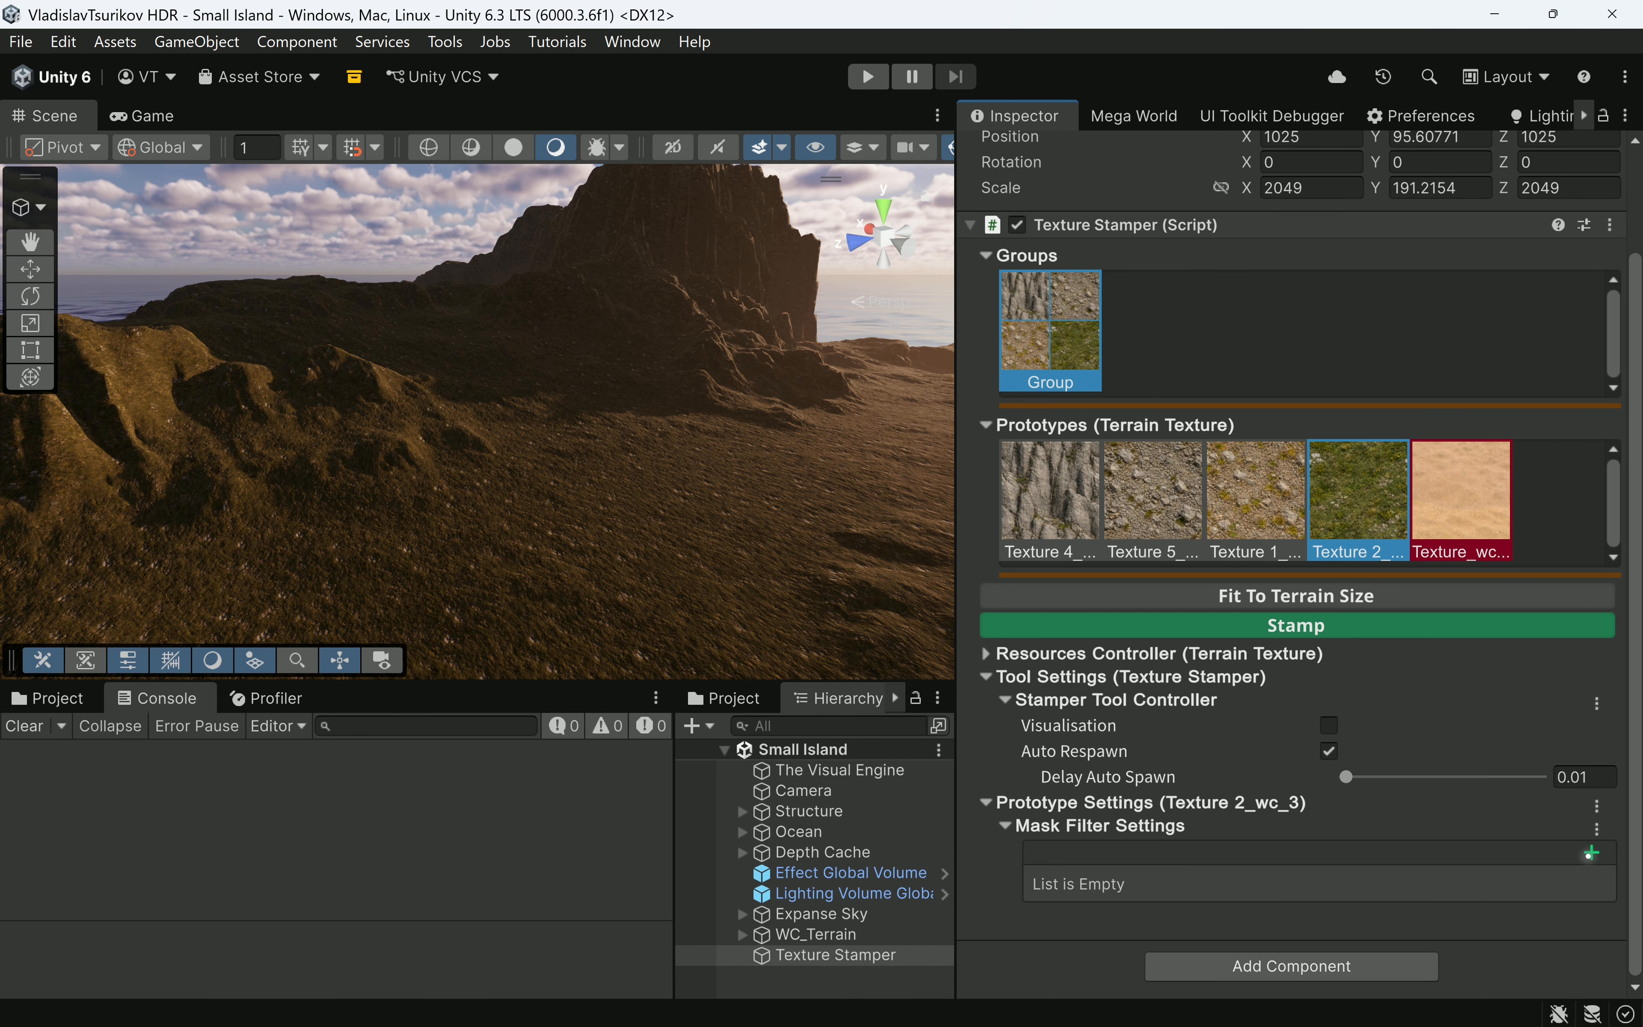
Add a Slope filter to the mask filter settings of Texture 2 and set its Slope Falloff Type to None.
left_click(1590, 852)
left_click(1488, 783)
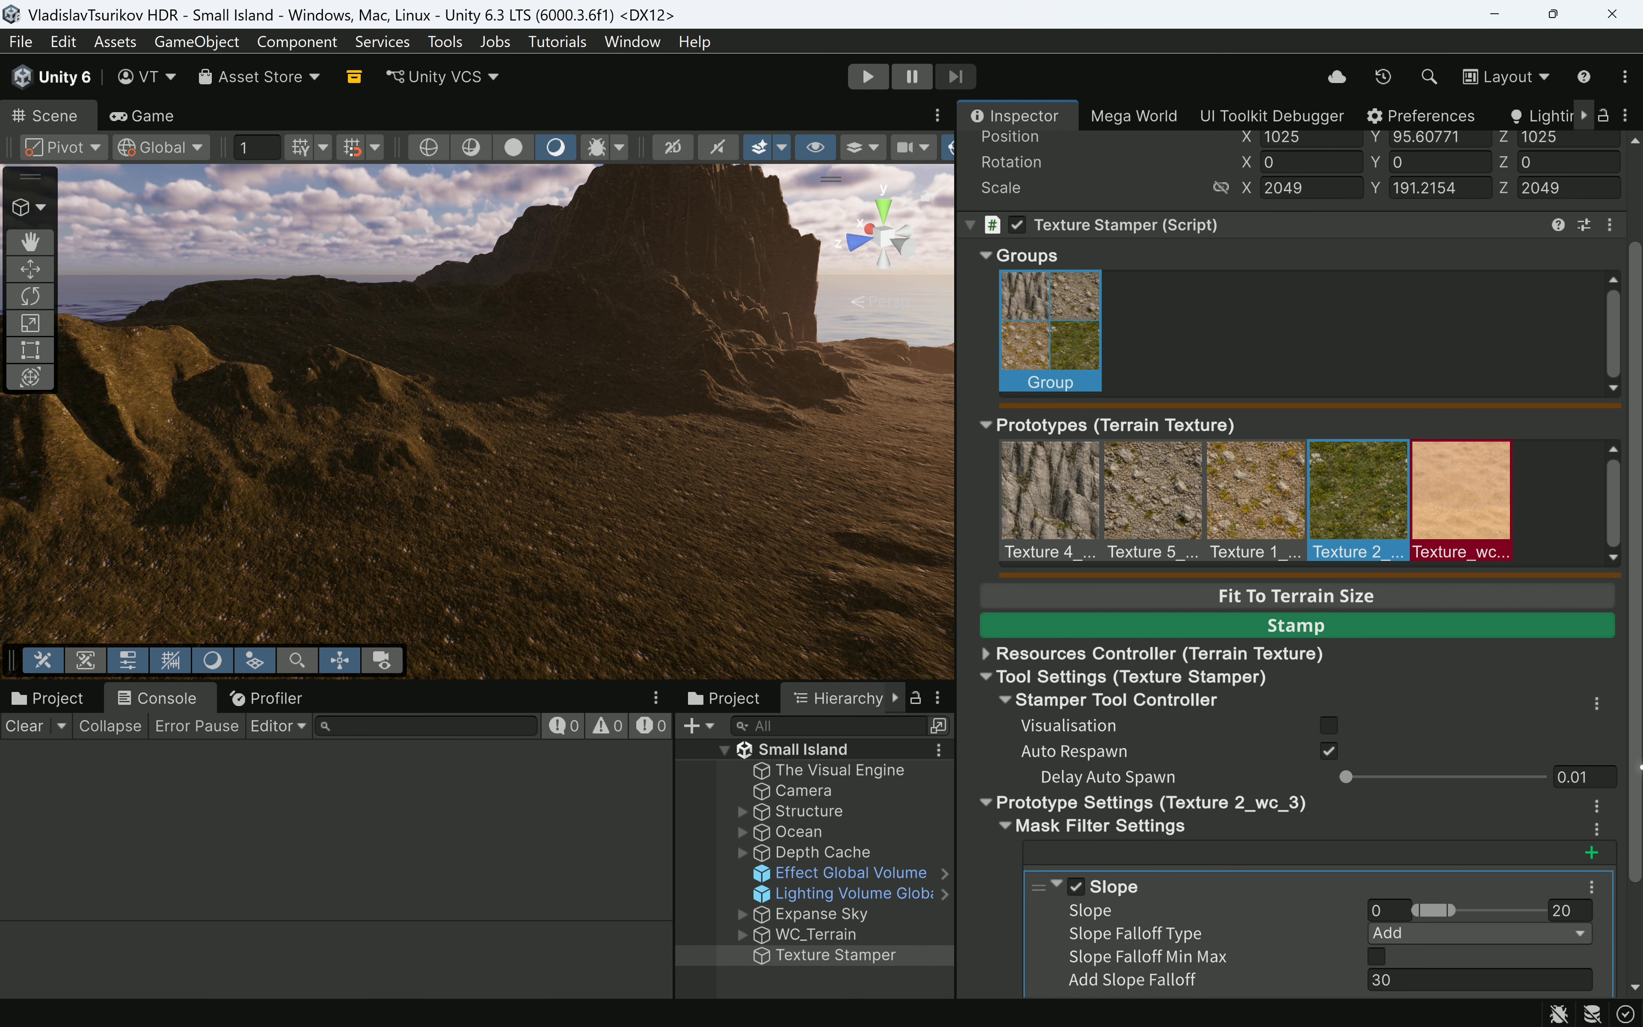
left_click_drag(1639, 766, 1624, 839)
left_click(1459, 854)
left_click(1460, 854)
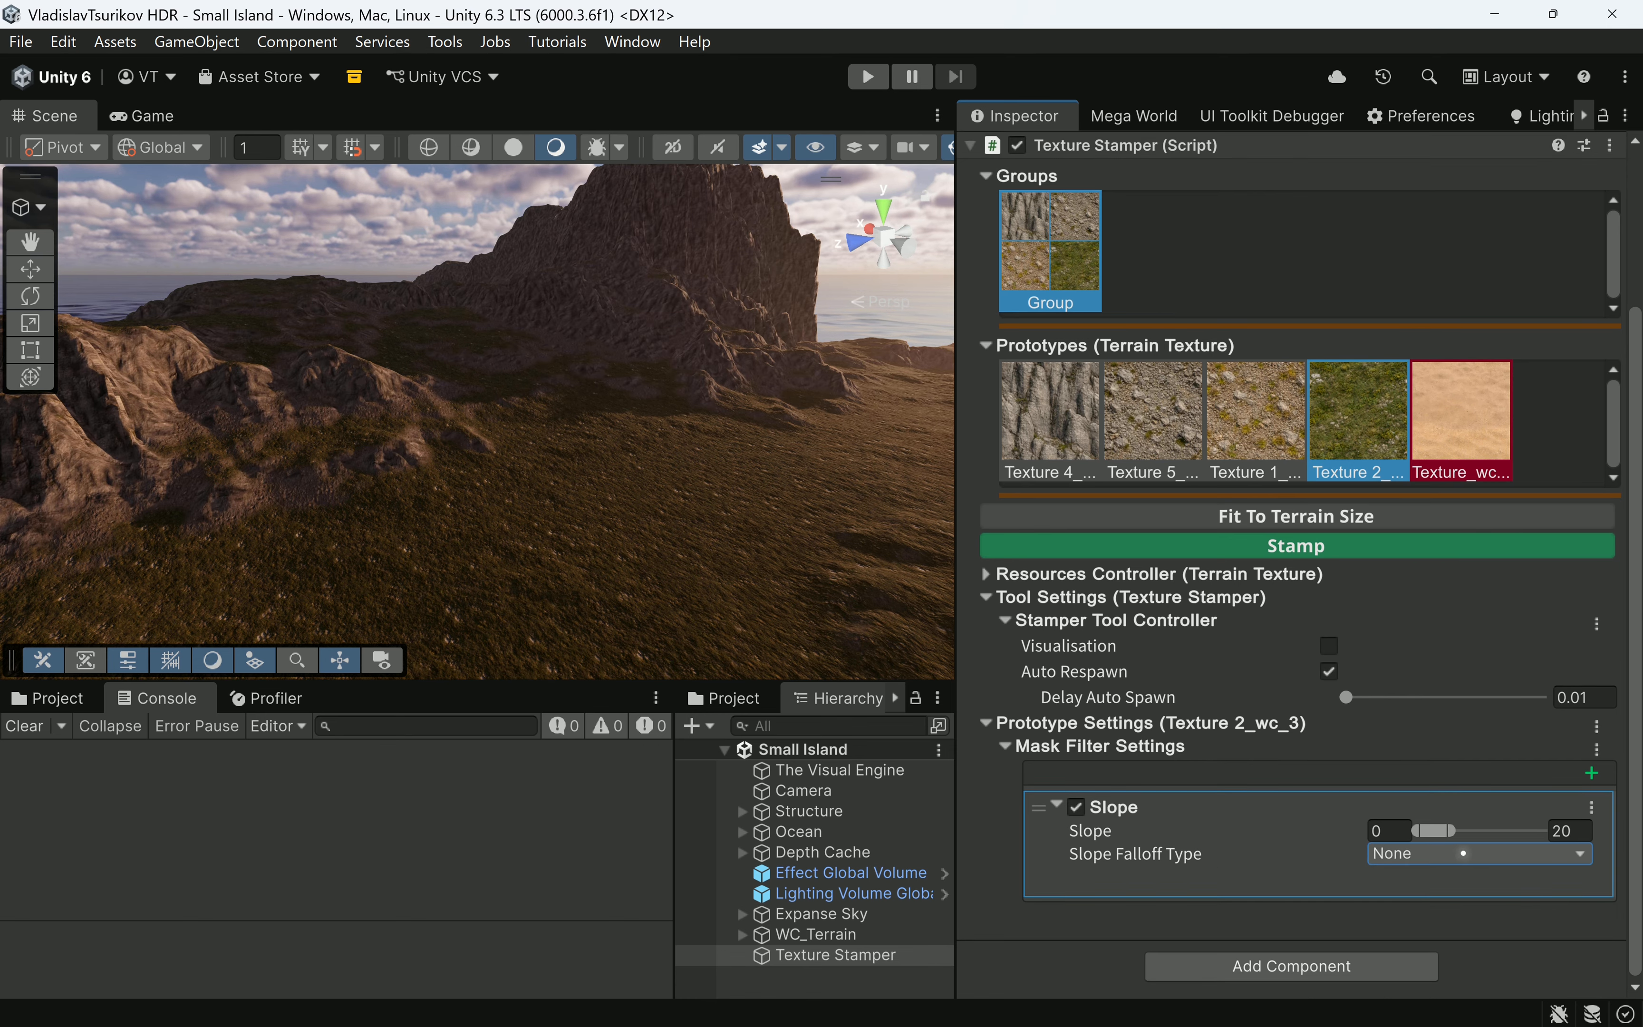
Reduce the maximum slope of the Texture 2 filter to 10.36.
left_click_drag(1452, 831, 1440, 830)
right_click_drag(433, 521, 1314, 307)
left_click_drag(1443, 828, 1438, 830)
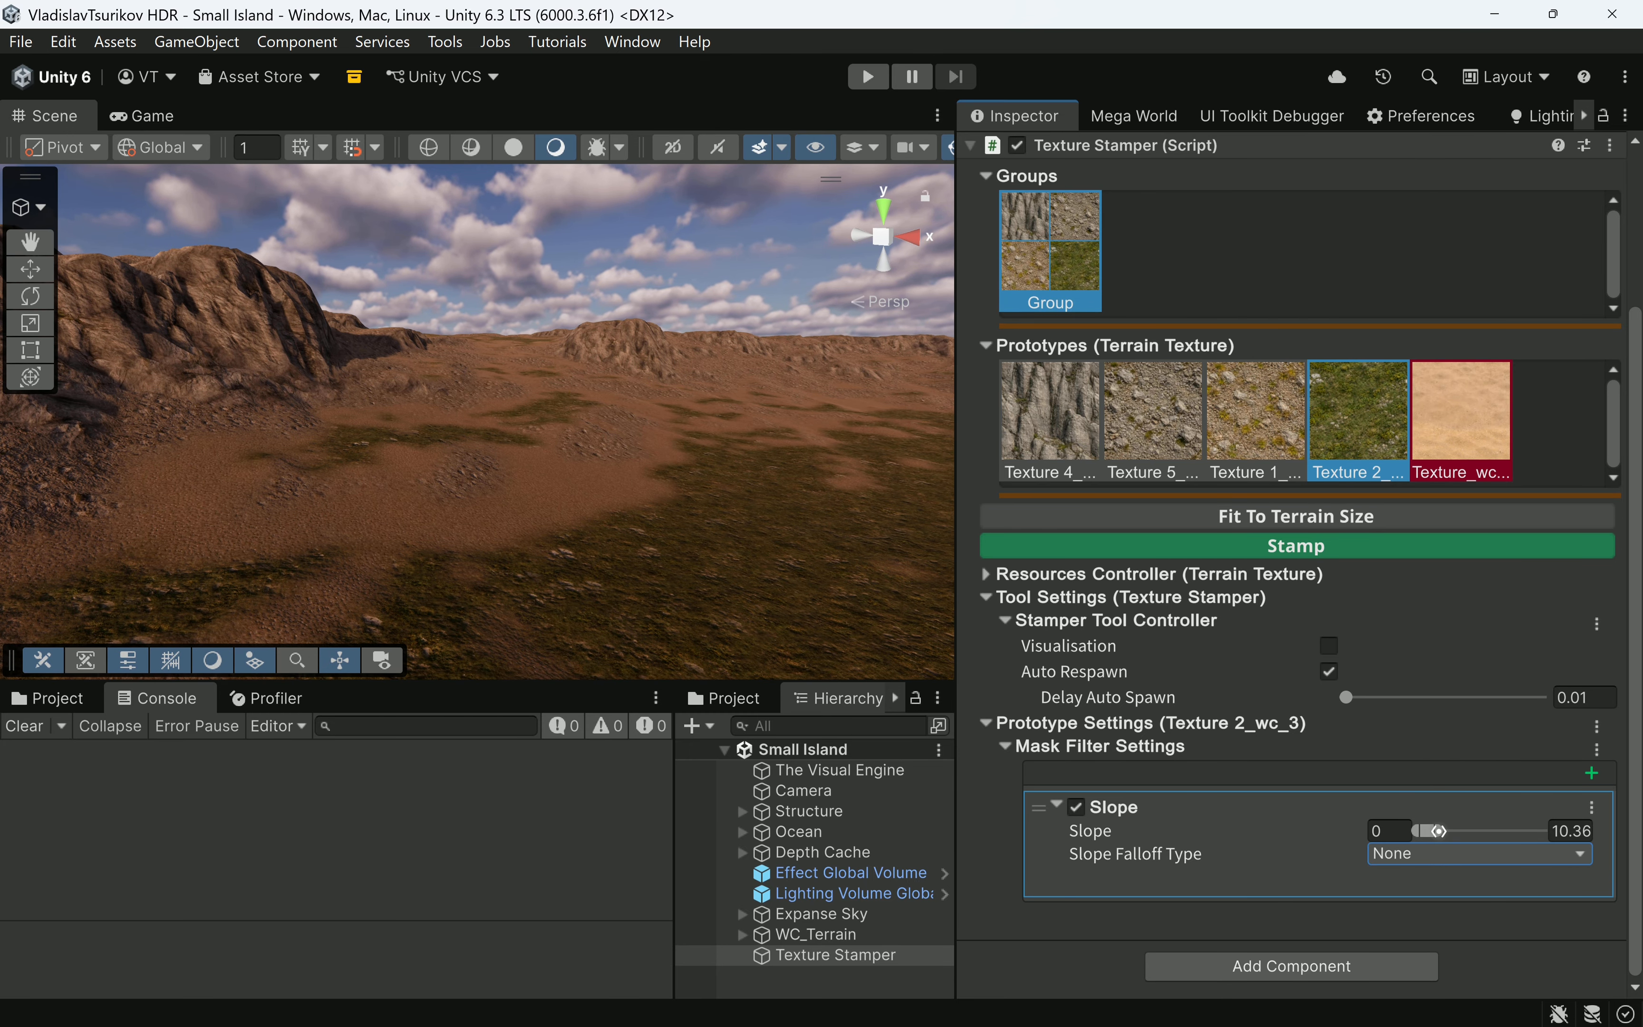
Set the Texture 2 Slope Falloff Type to Add with a falloff of 5.9 and check the grass coverage across the terrain.
left_click(1435, 855)
left_click(1432, 904)
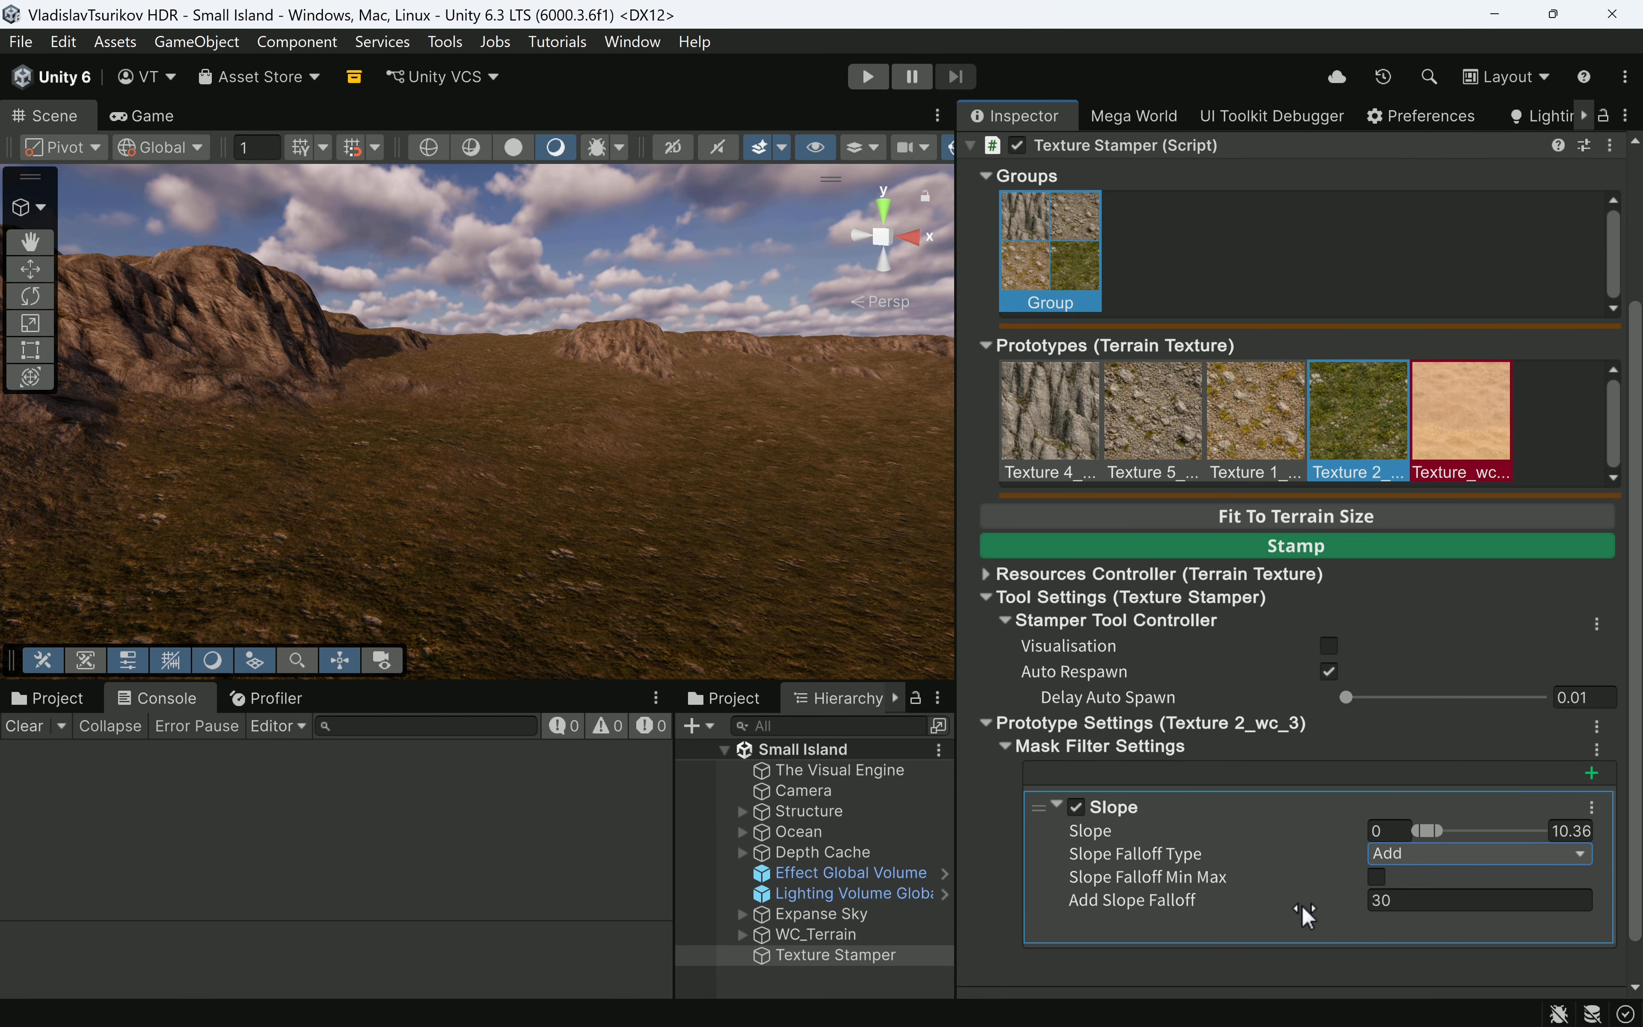
left_click_drag(1307, 916, 1245, 903)
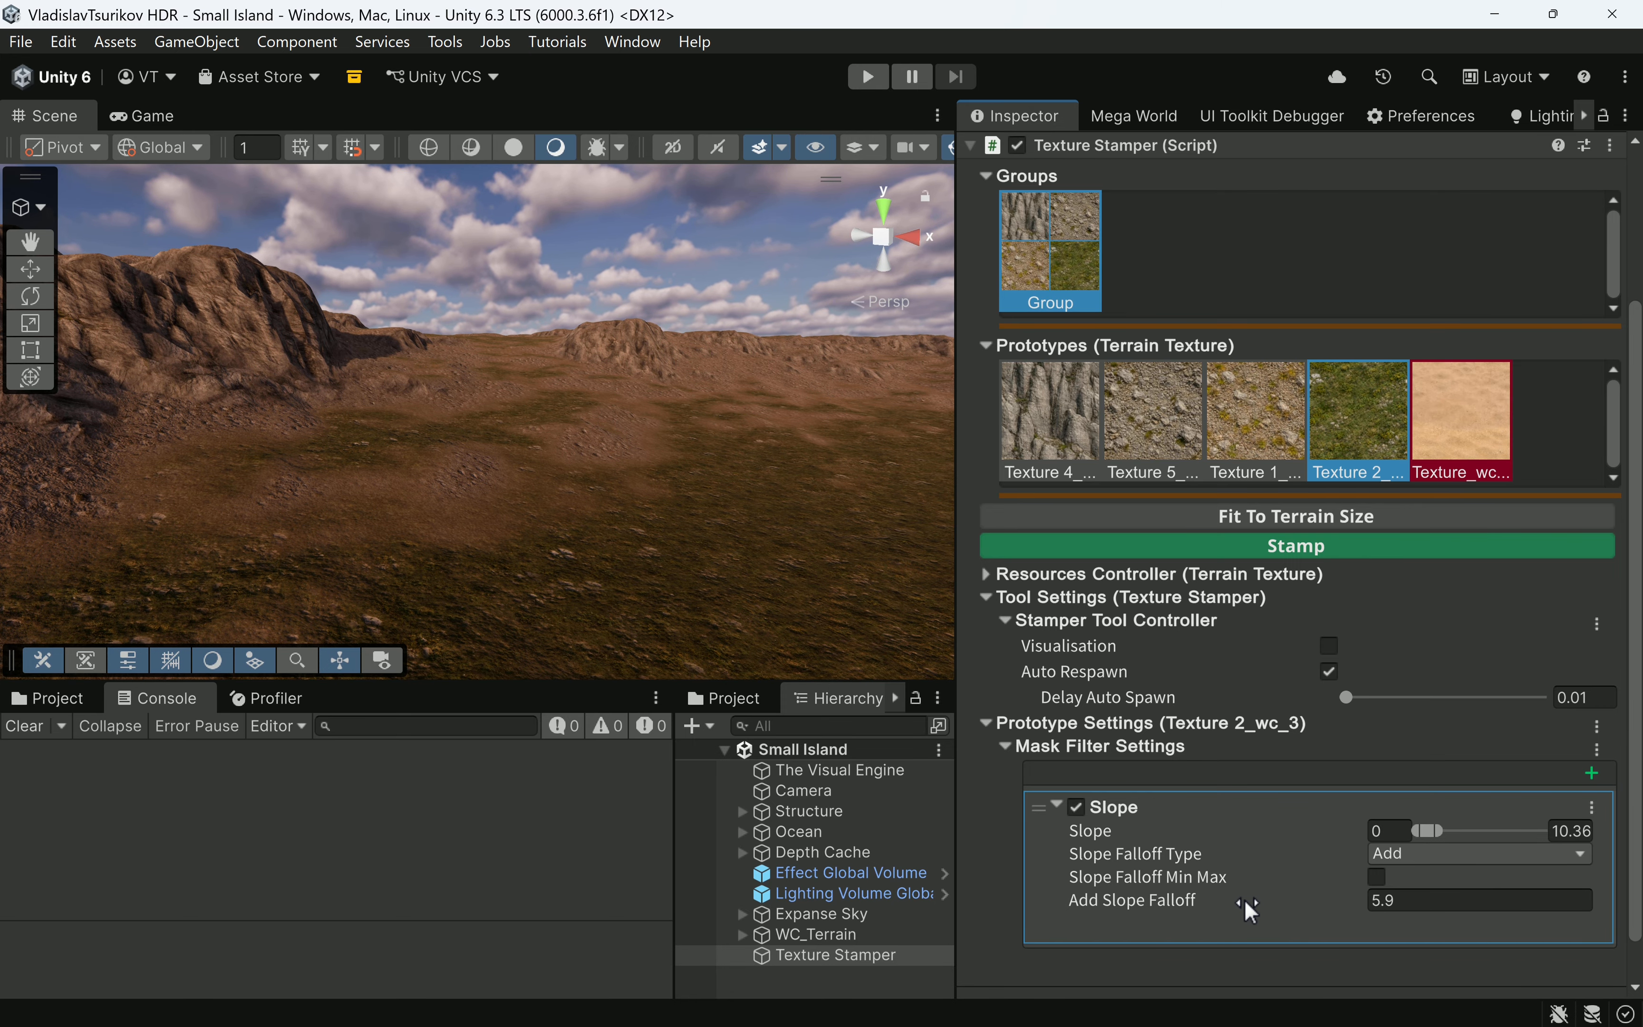
scroll(487, 495, "down", 5)
right_click_drag(489, 495, 703, 574)
scroll(660, 520, "down", 5)
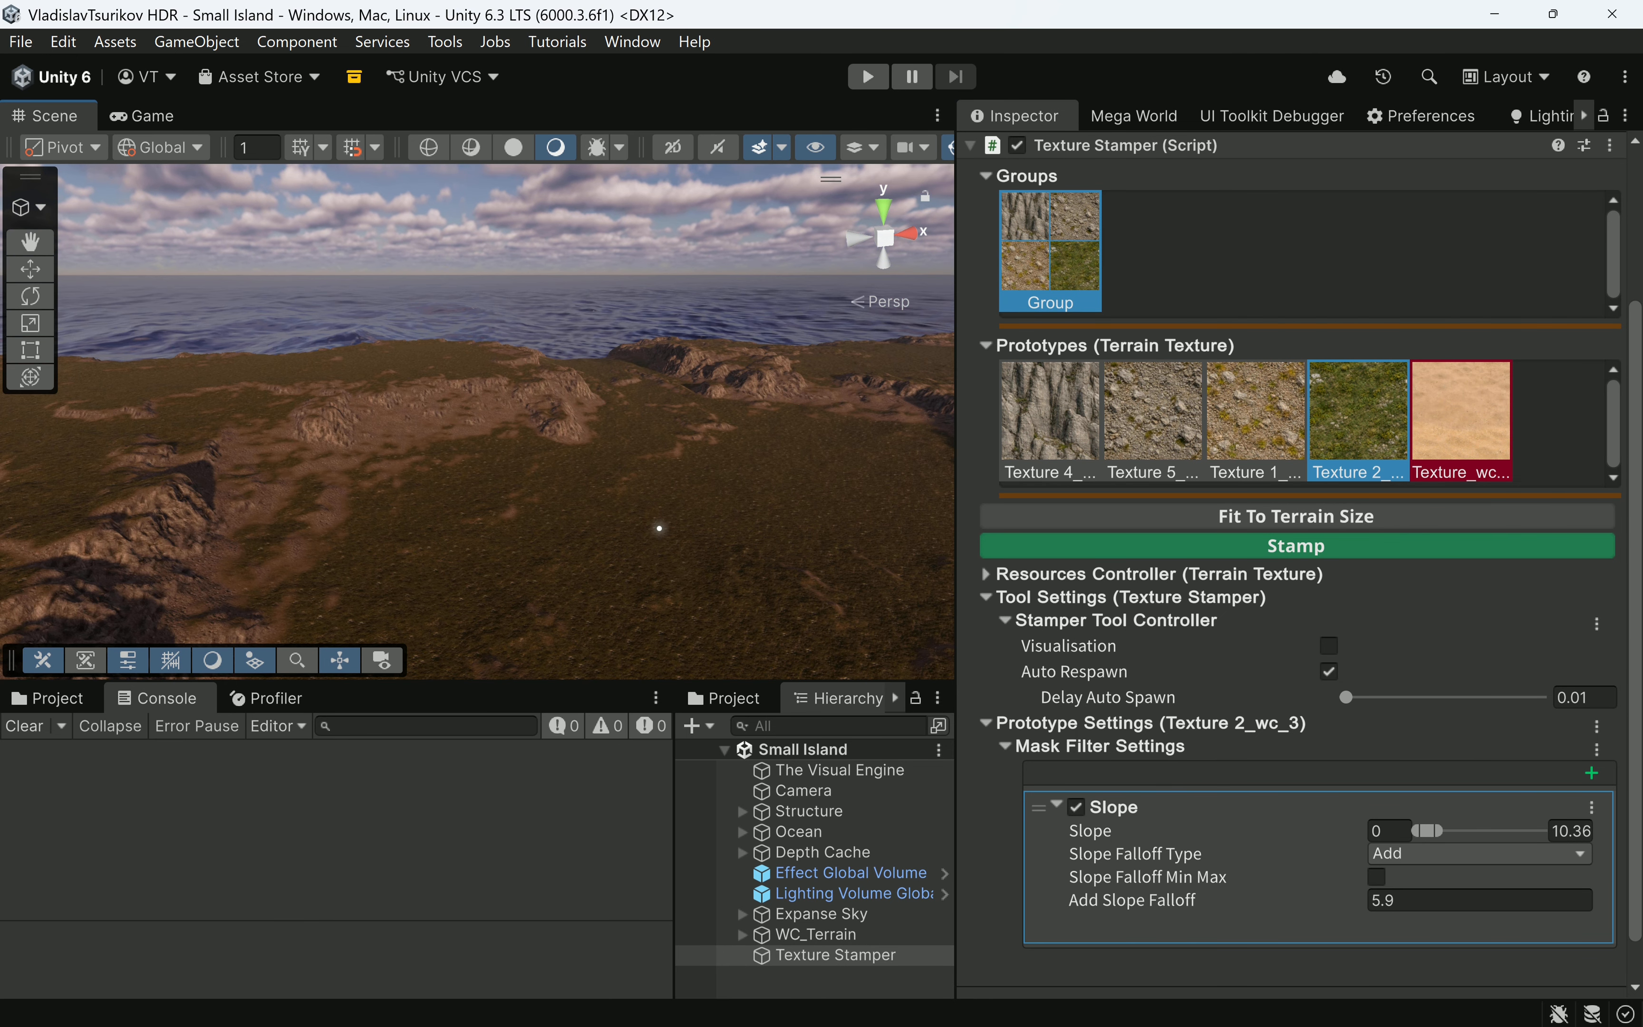
middle_click_drag(702, 573, 632, 426)
scroll(686, 466, "down", 3)
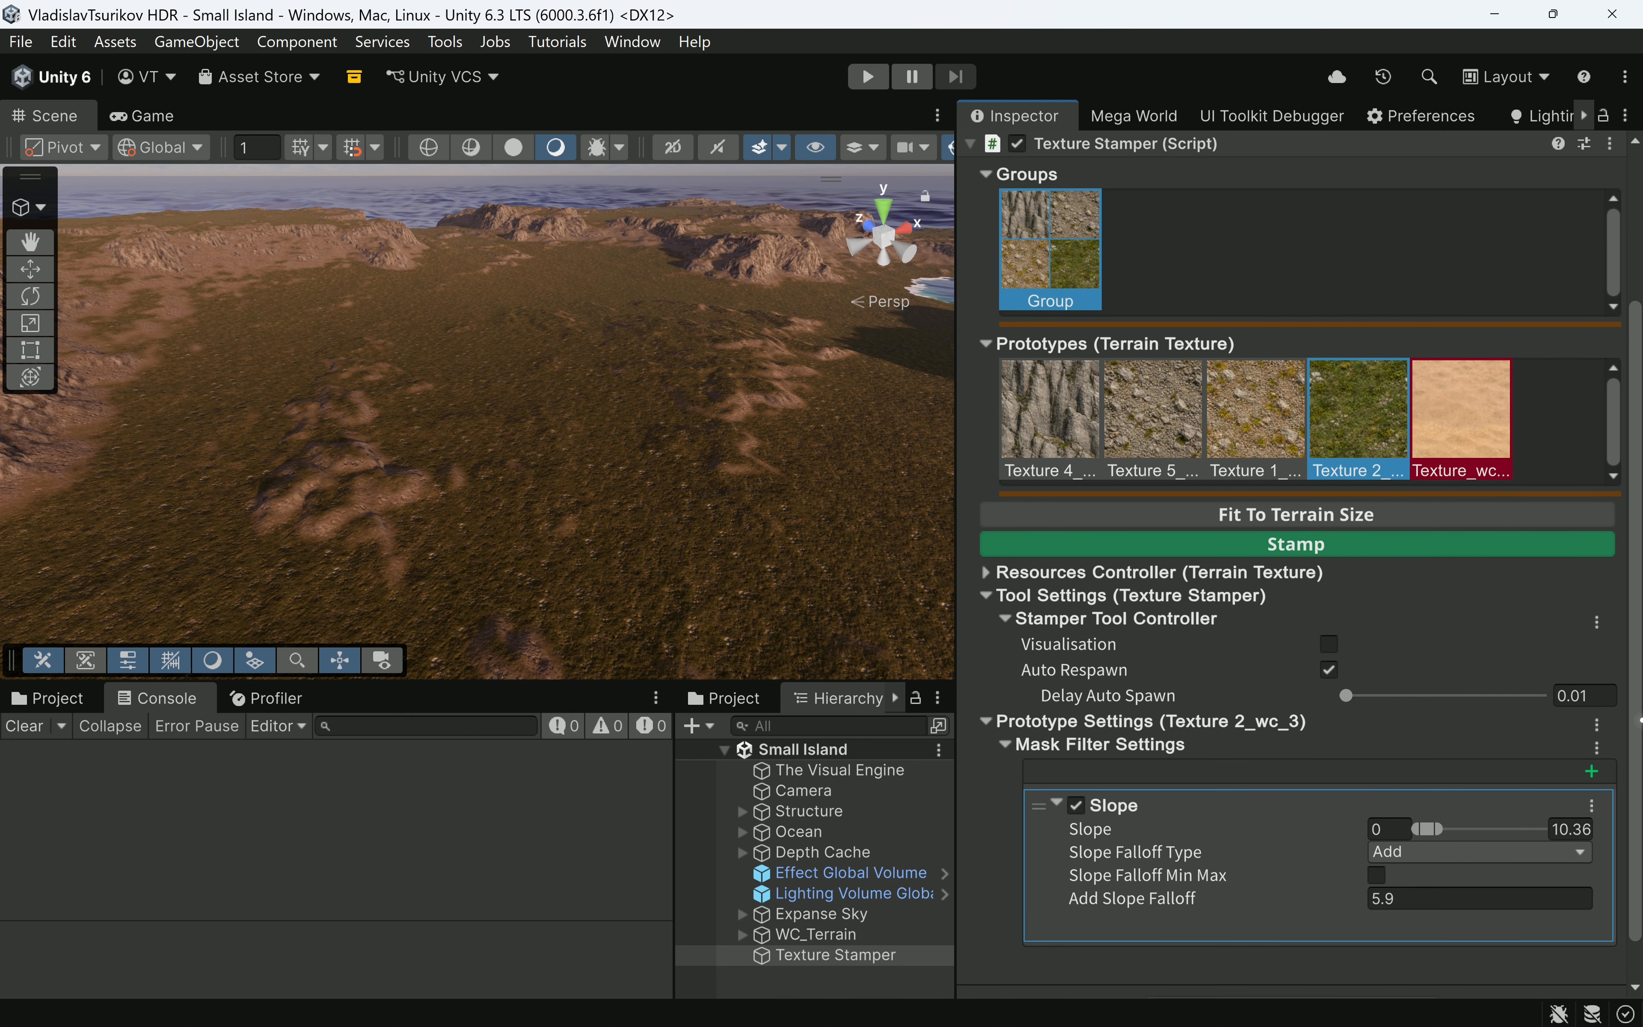
Add a Noise filter to the mask filter settings of Texture 2 and shift the pattern in its preview.
scroll(1589, 740, "down", 2)
left_click(1591, 727)
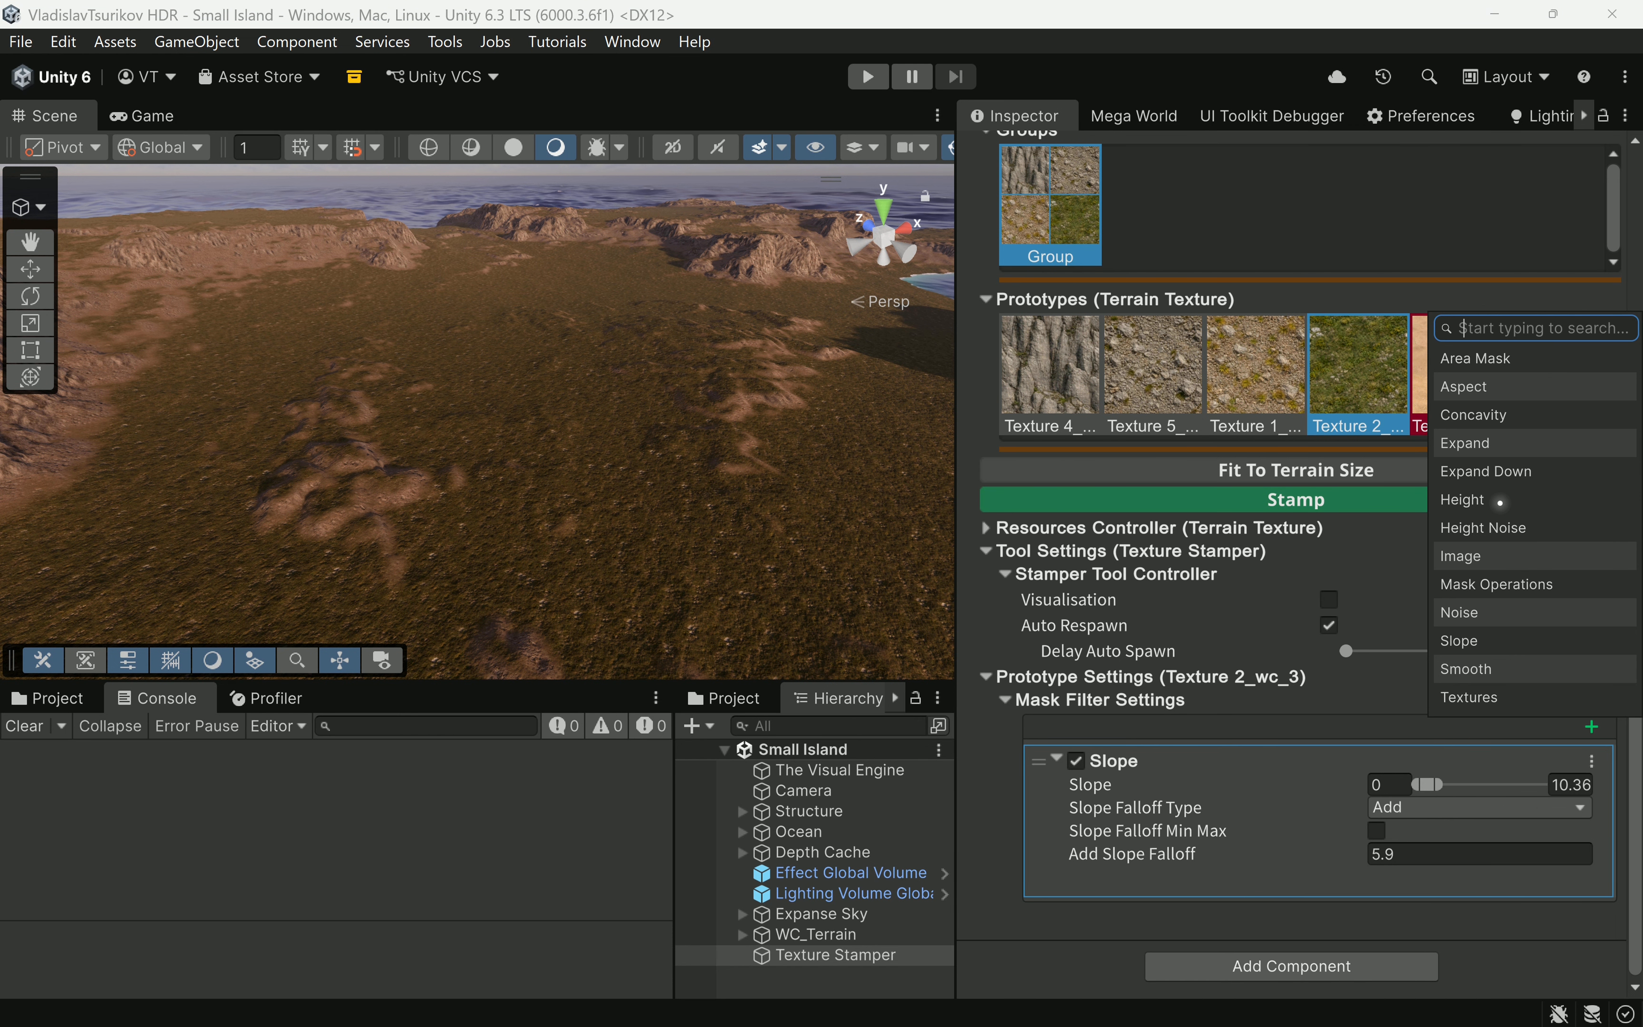
left_click(1476, 614)
scroll(1426, 638, "down", 6)
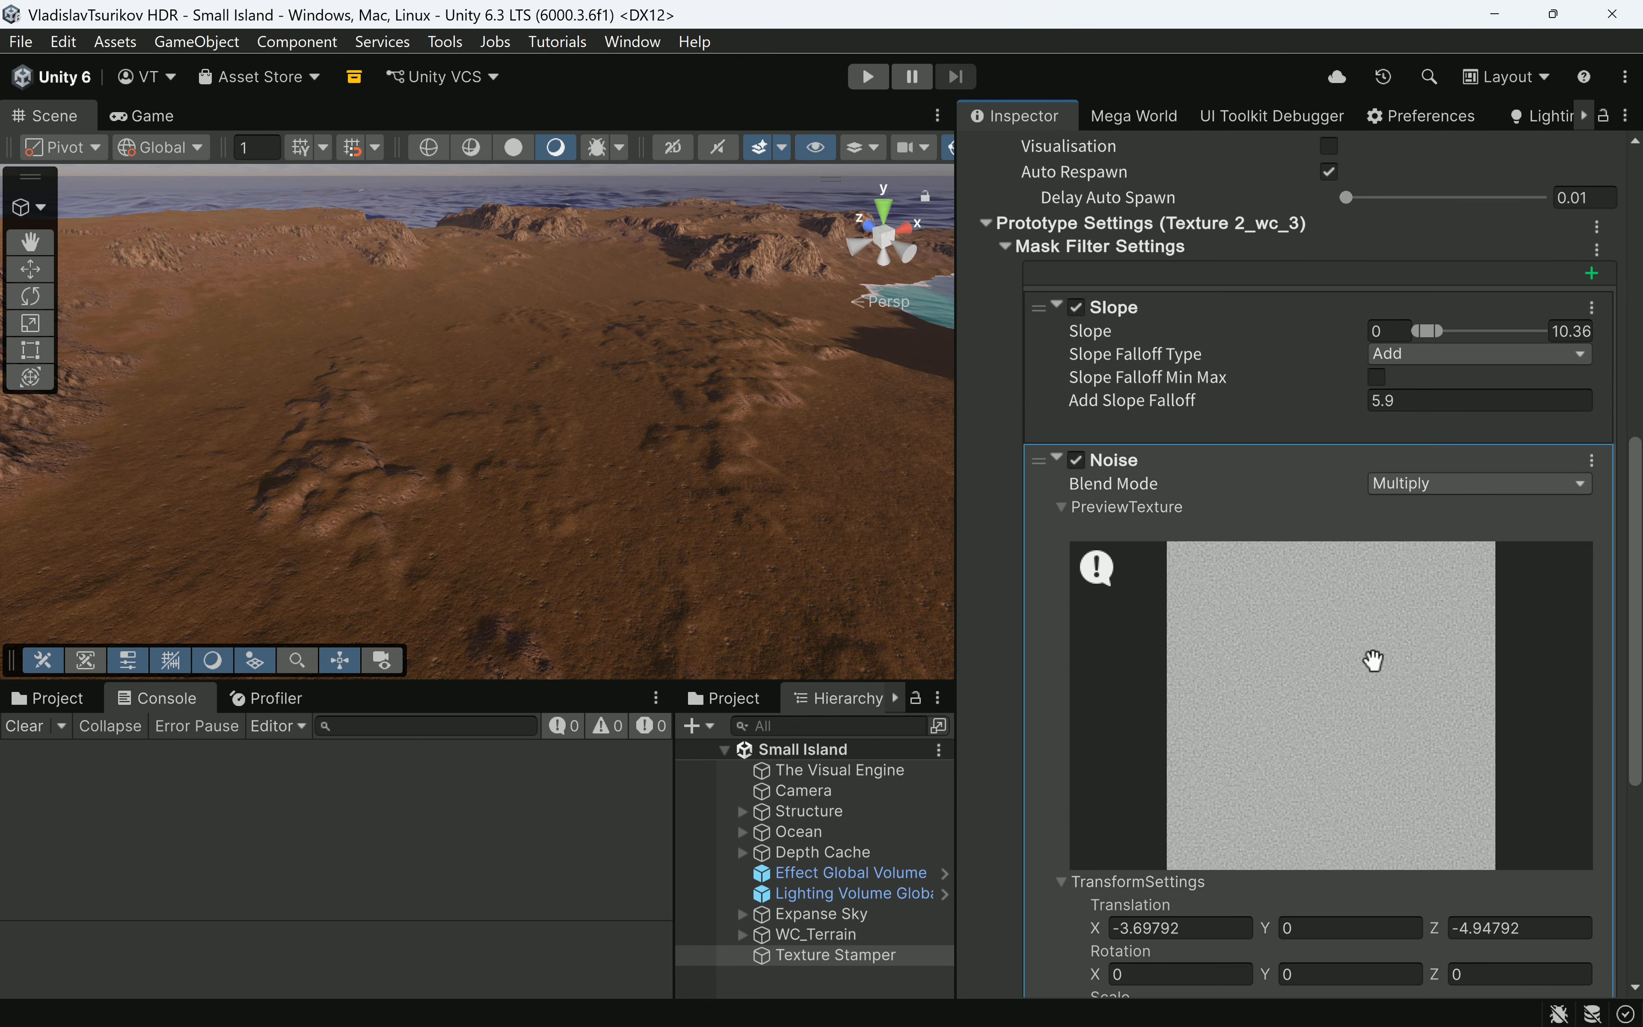
left_click_drag(1373, 660, 1324, 671)
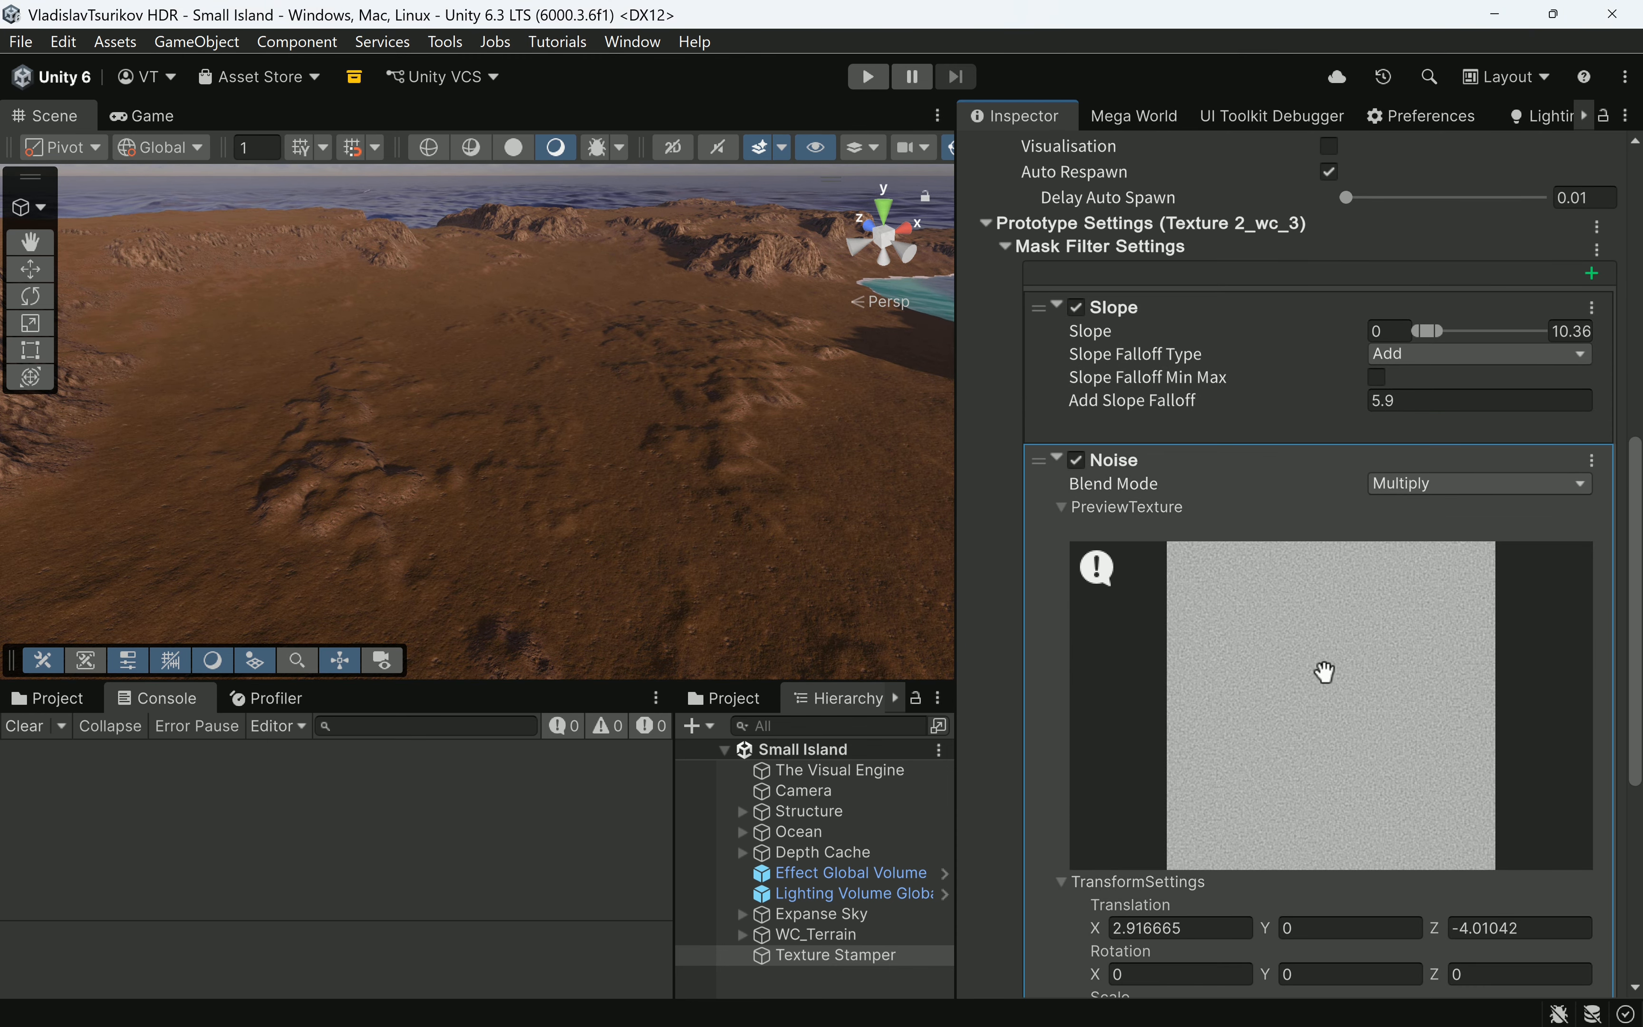
Turn on Visualisation in the Stamper Tool Controller and shift the noise pattern to translation X 7.031245, Z -5.67709.
scroll(1640, 639, "up", 1)
scroll(1640, 638, "up", 6)
left_click(1335, 583)
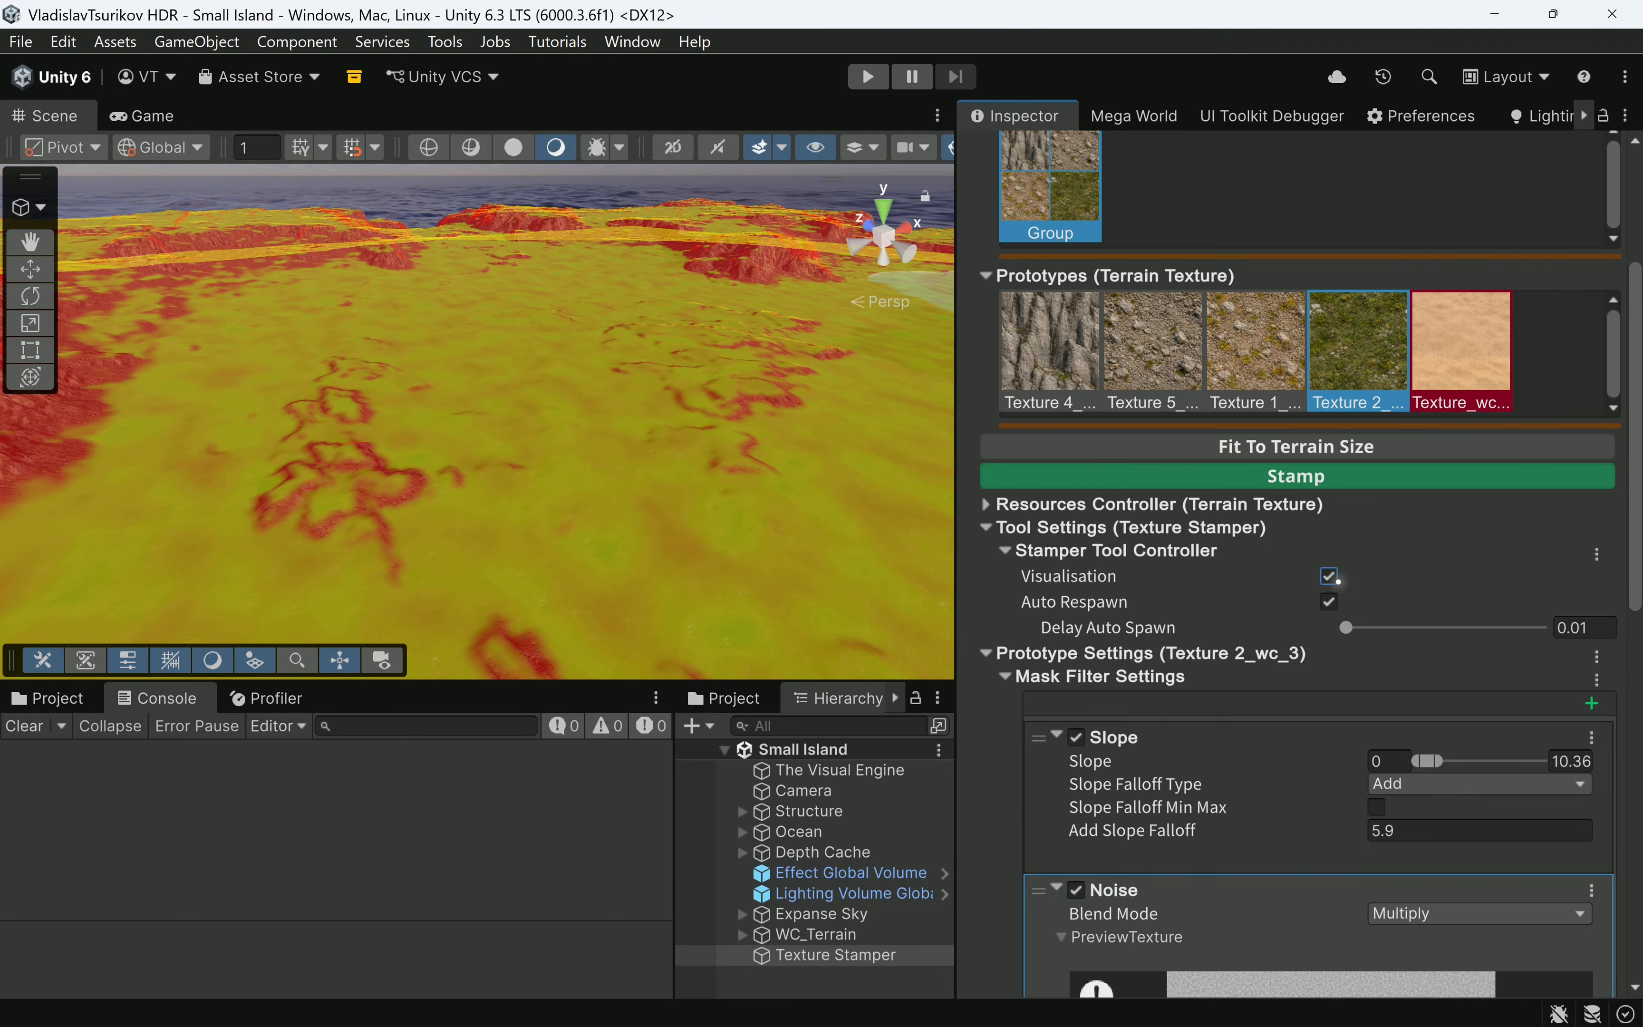
scroll(1331, 679, "down", 6)
left_click_drag(1369, 719, 1336, 705)
Add a Mask Operations filter to Texture 2 and set its Remap range to about 0.335–0.489.
left_click_drag(1637, 623, 1635, 574)
left_click(1591, 386)
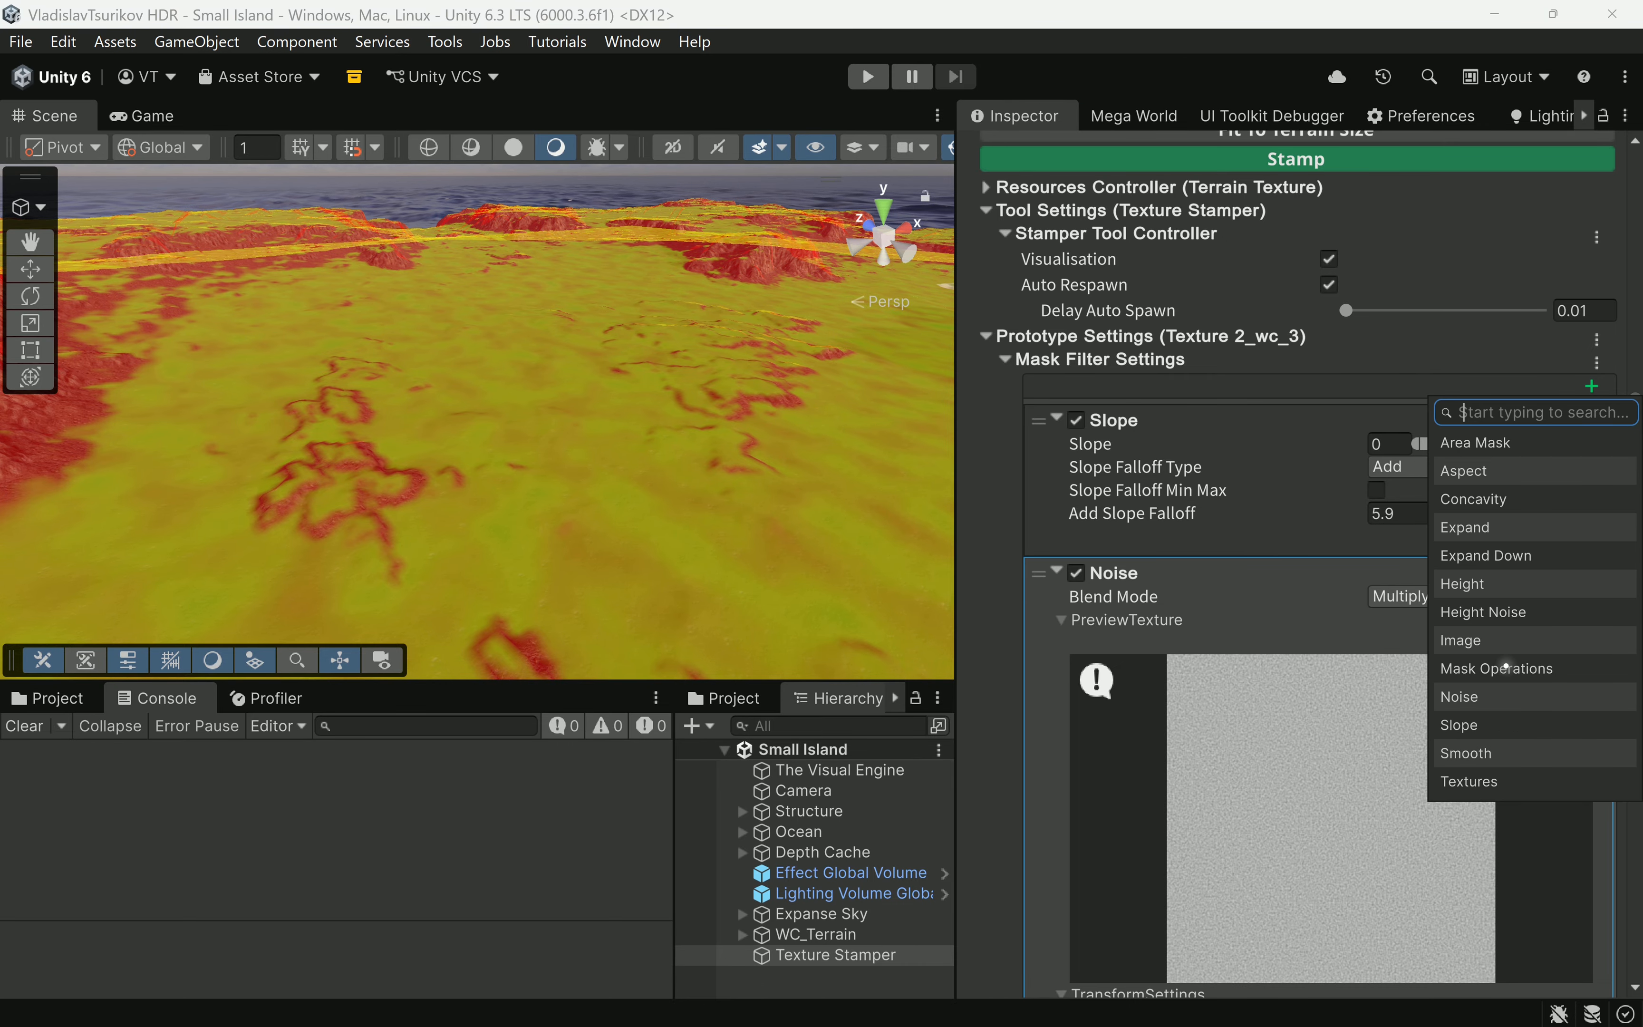
left_click(1506, 668)
left_click_drag(1633, 517, 1630, 860)
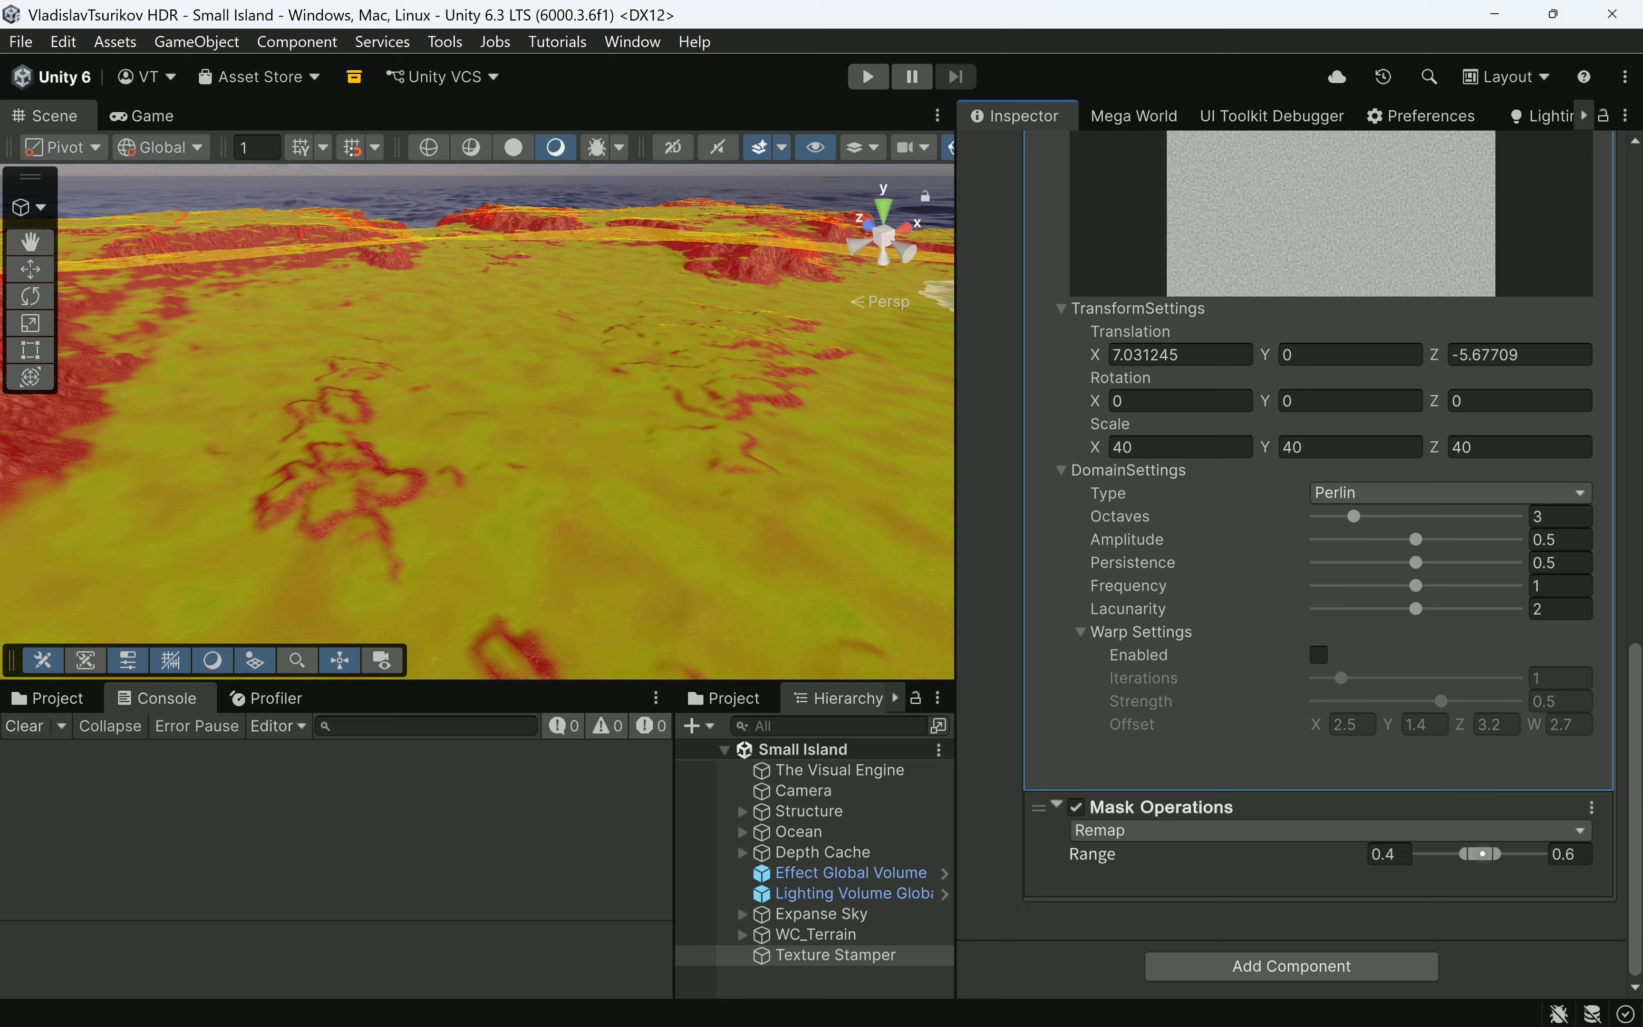
left_click_drag(1482, 853, 1459, 854)
left_click_drag(1469, 854, 1470, 853)
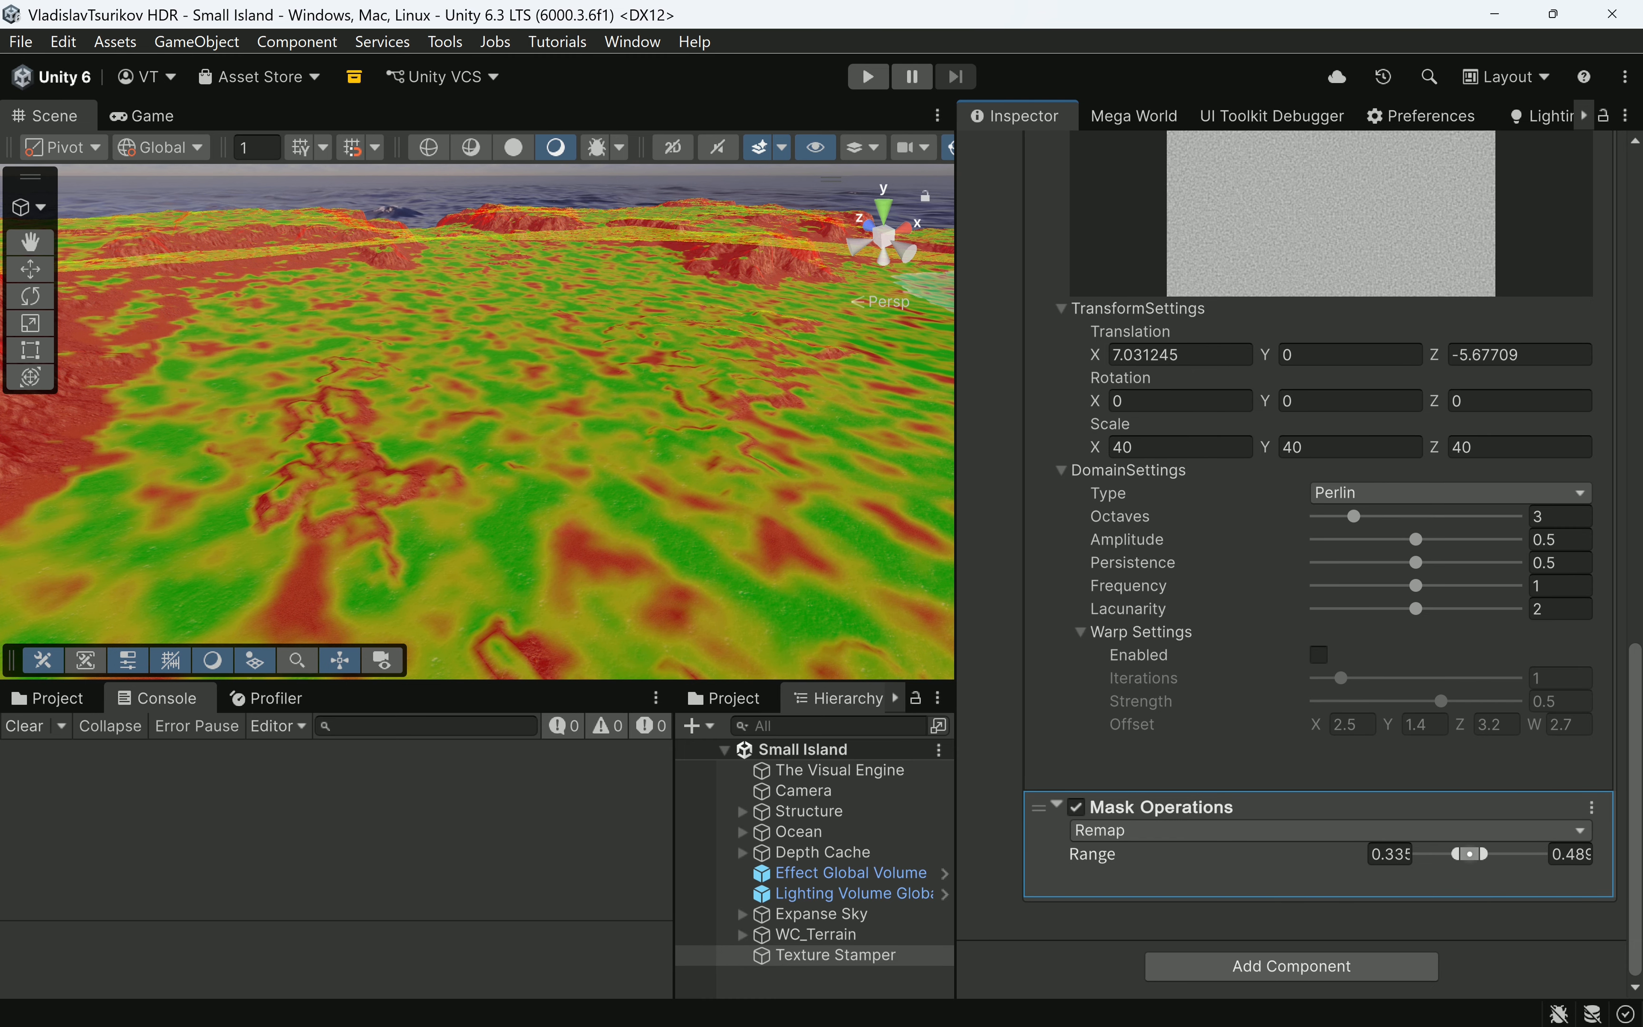
Make the noise pattern finer by raising its X and Z scale to 161.8253.
left_click_drag(1640, 808, 1640, 653)
left_click_drag(1364, 551, 1355, 532)
scroll(1340, 549, "down", 10)
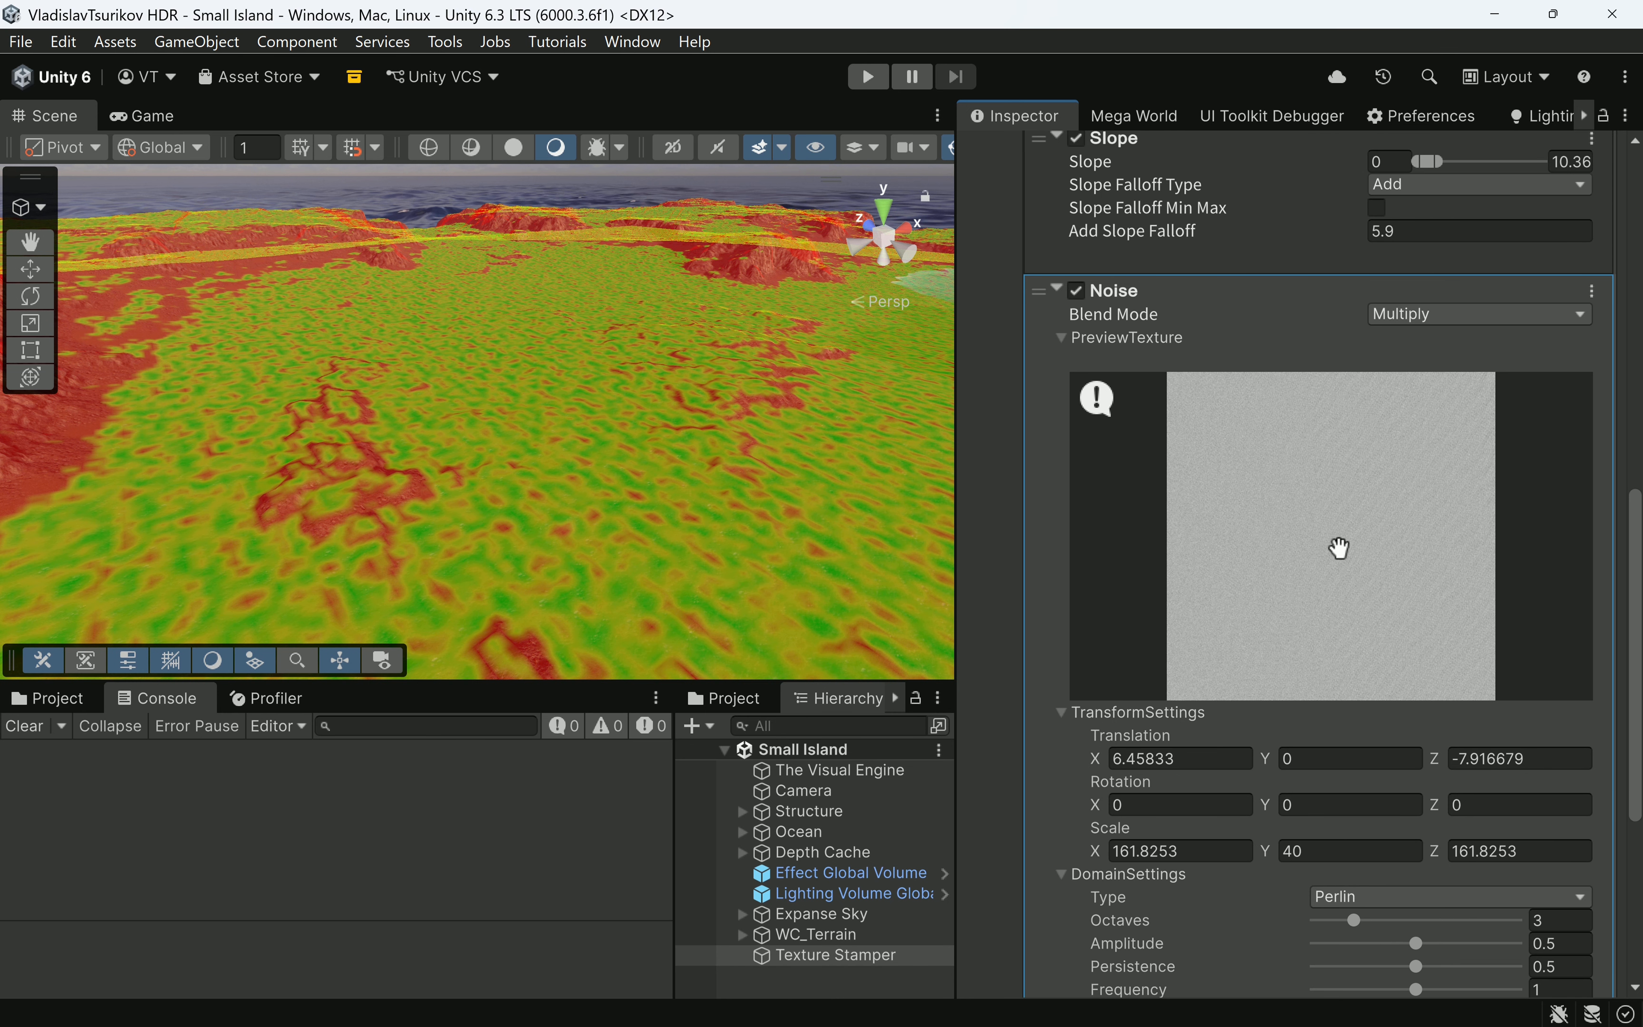
Turn off Visualisation and adjust the noise scale to 154.6251 in X and Z.
scroll(1311, 501, "up", 6)
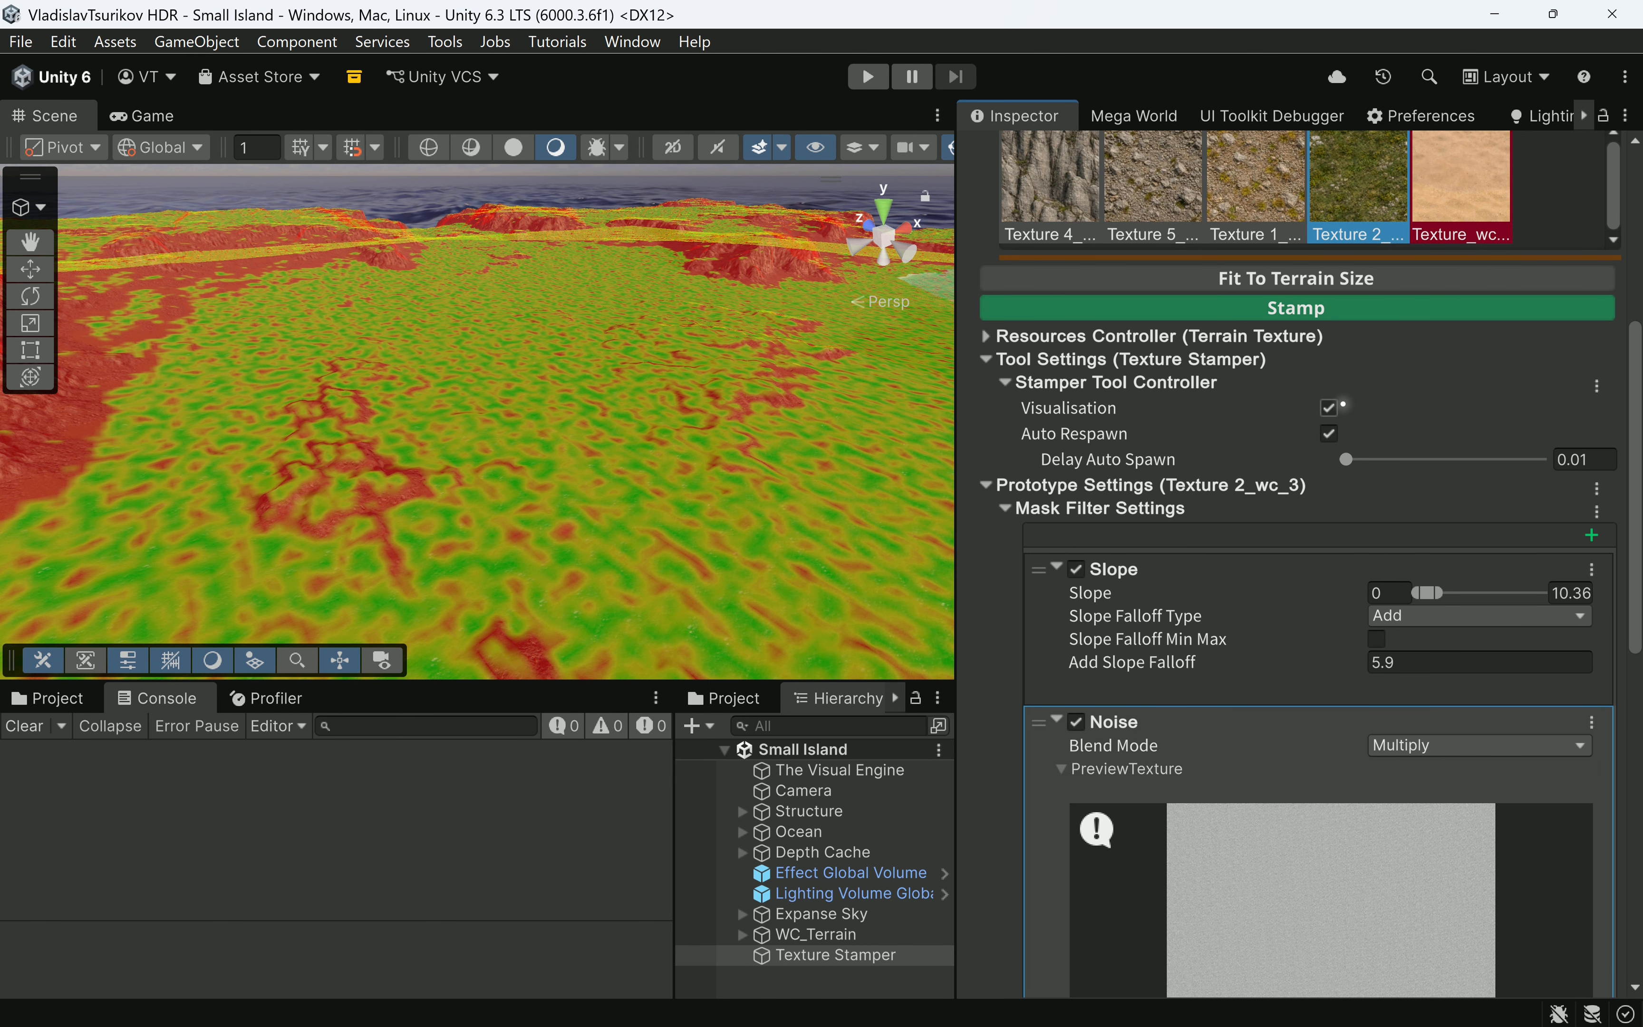
left_click(1329, 407)
left_click_drag(1317, 890, 1318, 901)
scroll(561, 451, "up", 6)
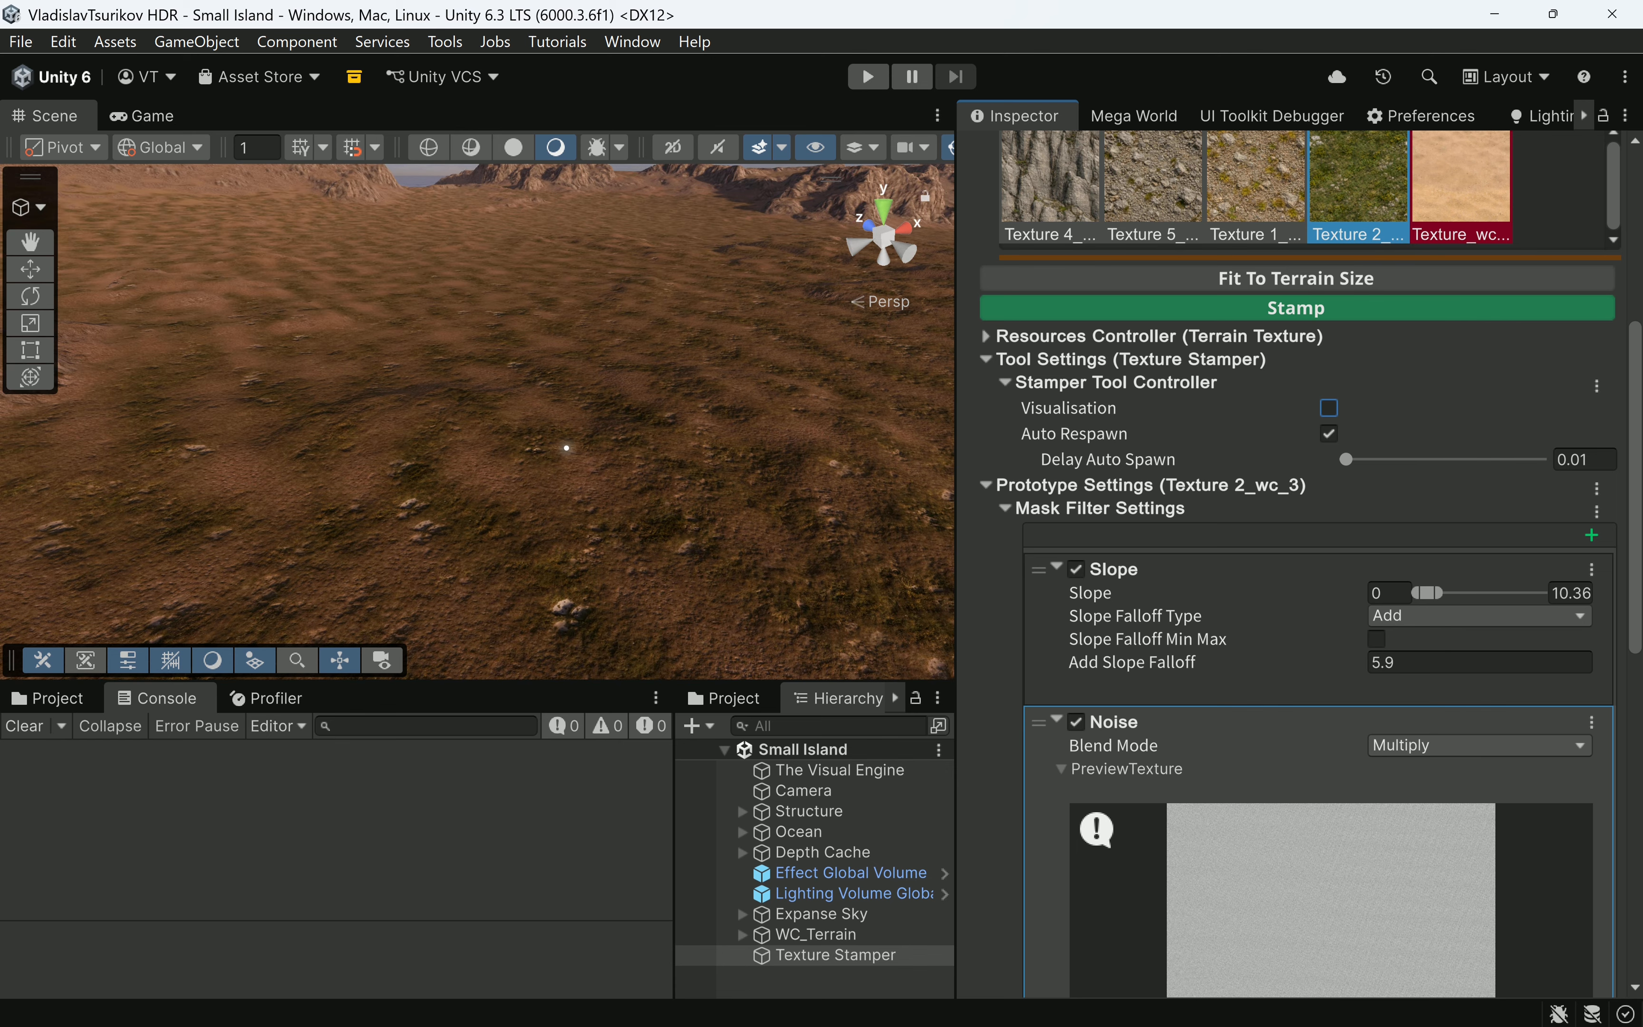
scroll(565, 449, "down", 3)
Narrow the Remap range of the Mask Operations filter to about 0.317–0.385.
left_click_drag(1634, 556, 1632, 878)
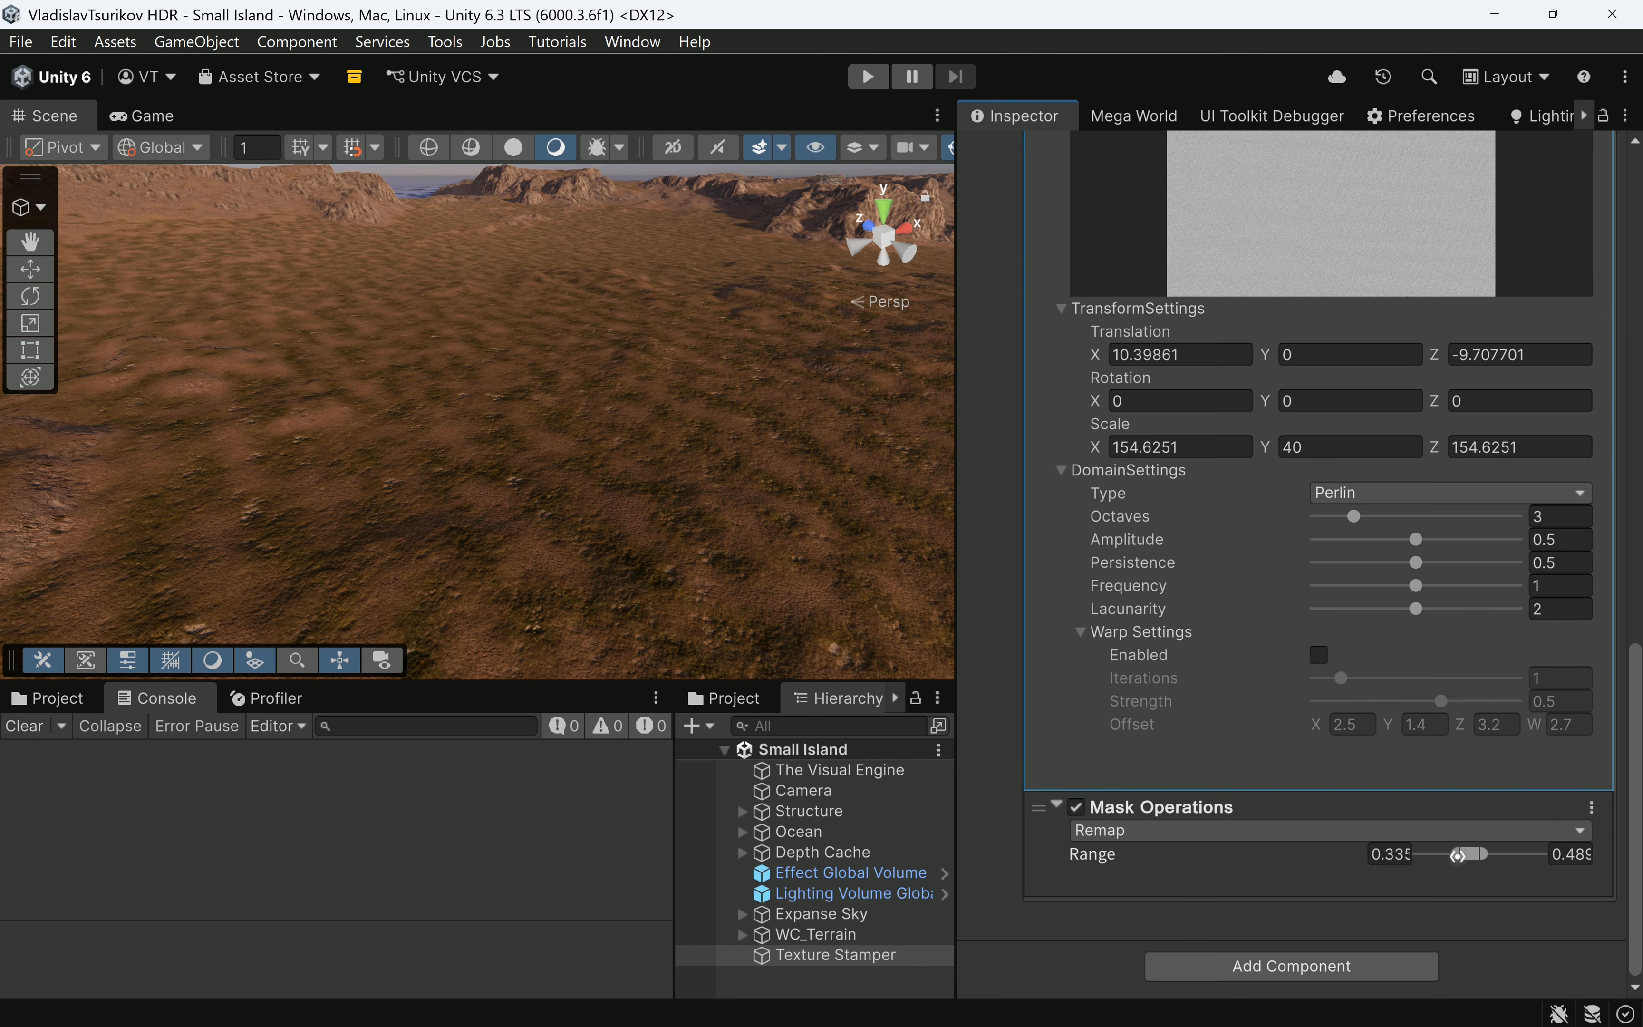
left_click_drag(1457, 855, 1459, 856)
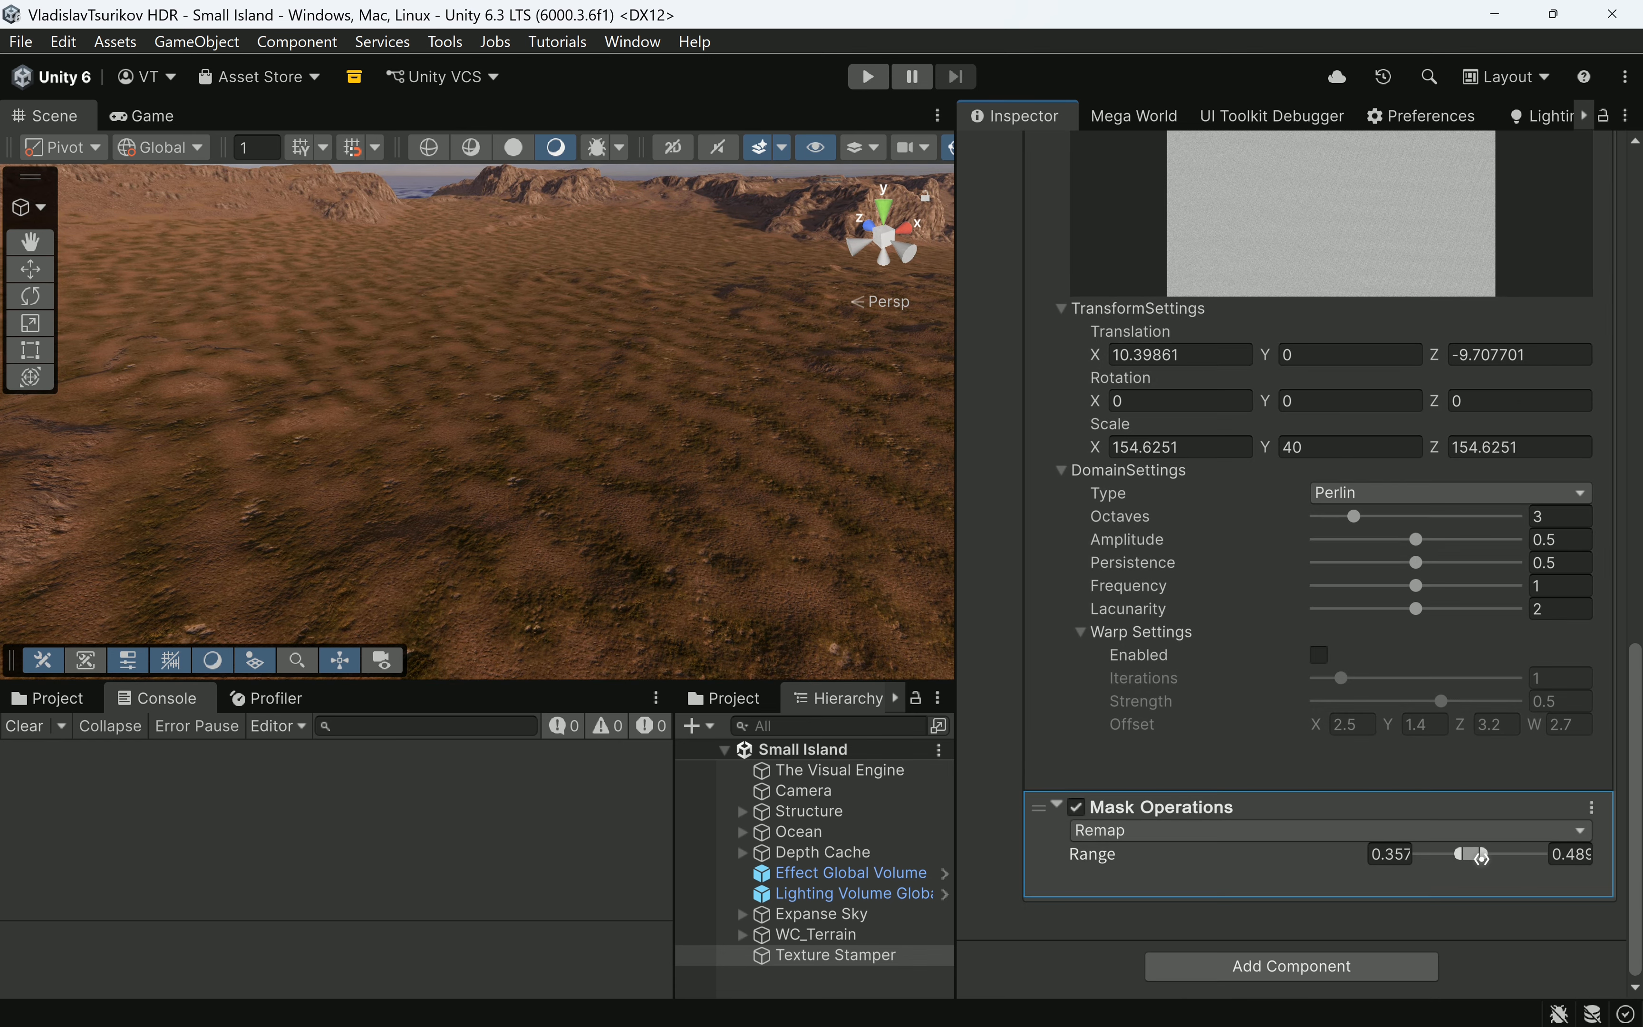
left_click_drag(1467, 855, 1460, 855)
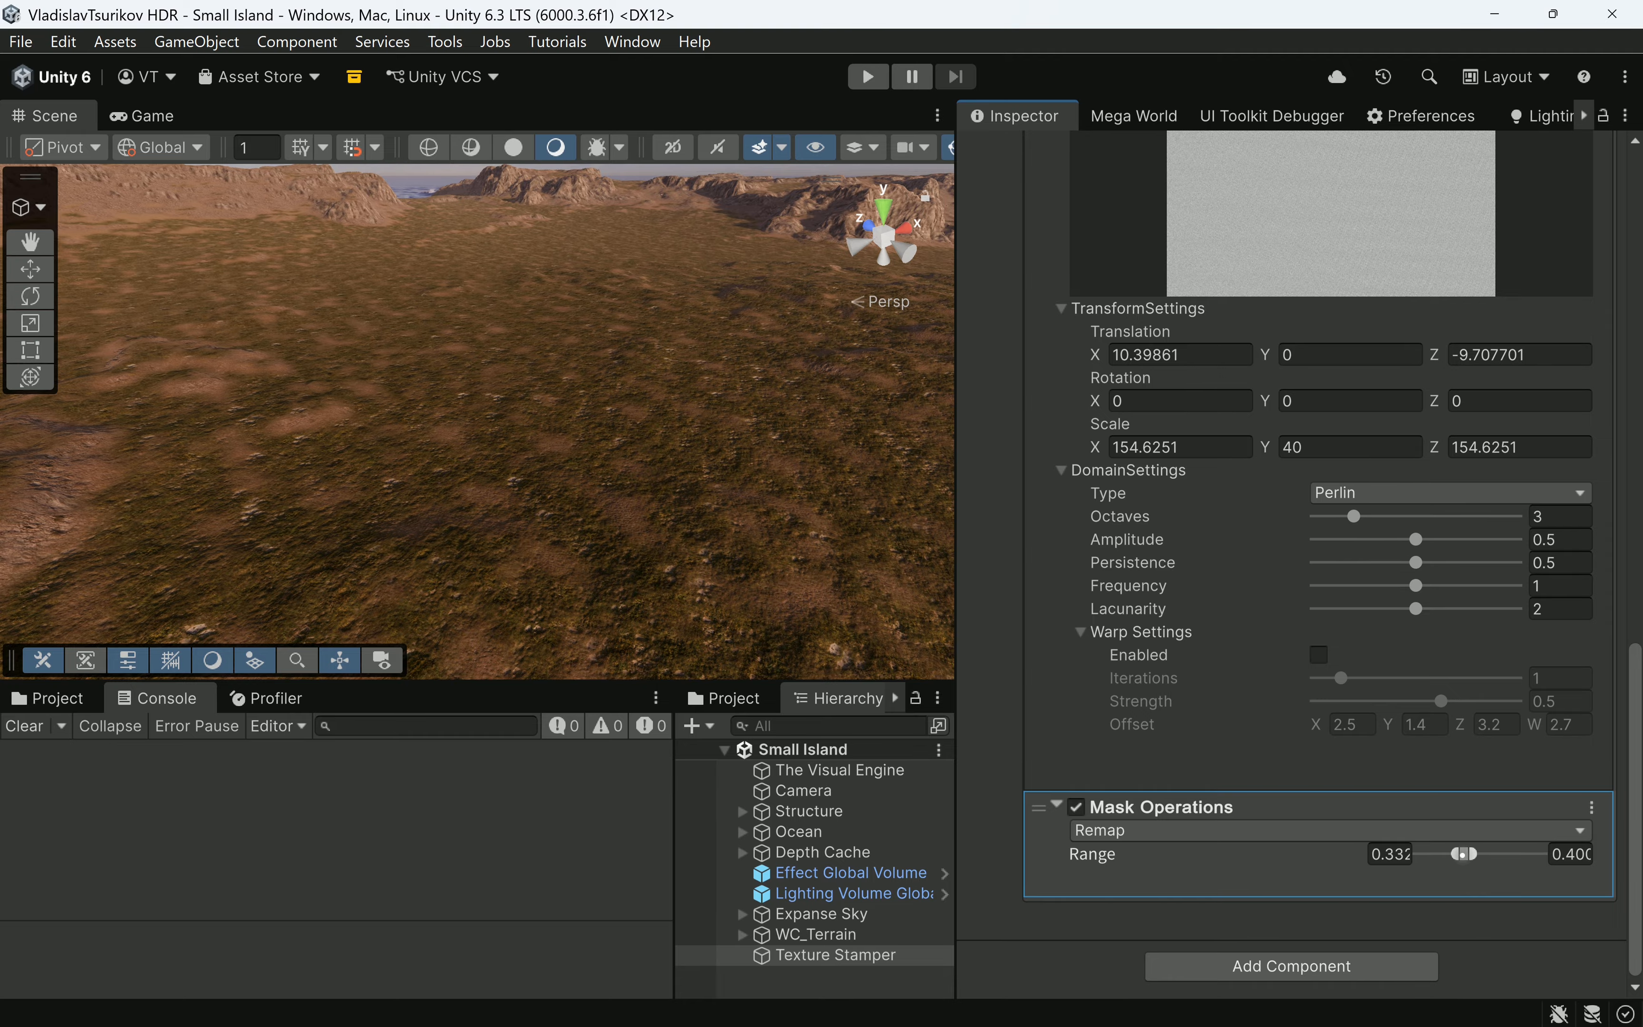
Examine the Texture 2 coverage across the island, from the cliffs down to the shoreline.
scroll(559, 429, "down", 4)
middle_click_drag(689, 428, 693, 528)
right_click_drag(693, 528, 747, 449)
middle_click_drag(747, 448, 635, 455)
right_click_drag(634, 455, 631, 418)
middle_click_drag(631, 418, 520, 509)
scroll(519, 508, "up", 4)
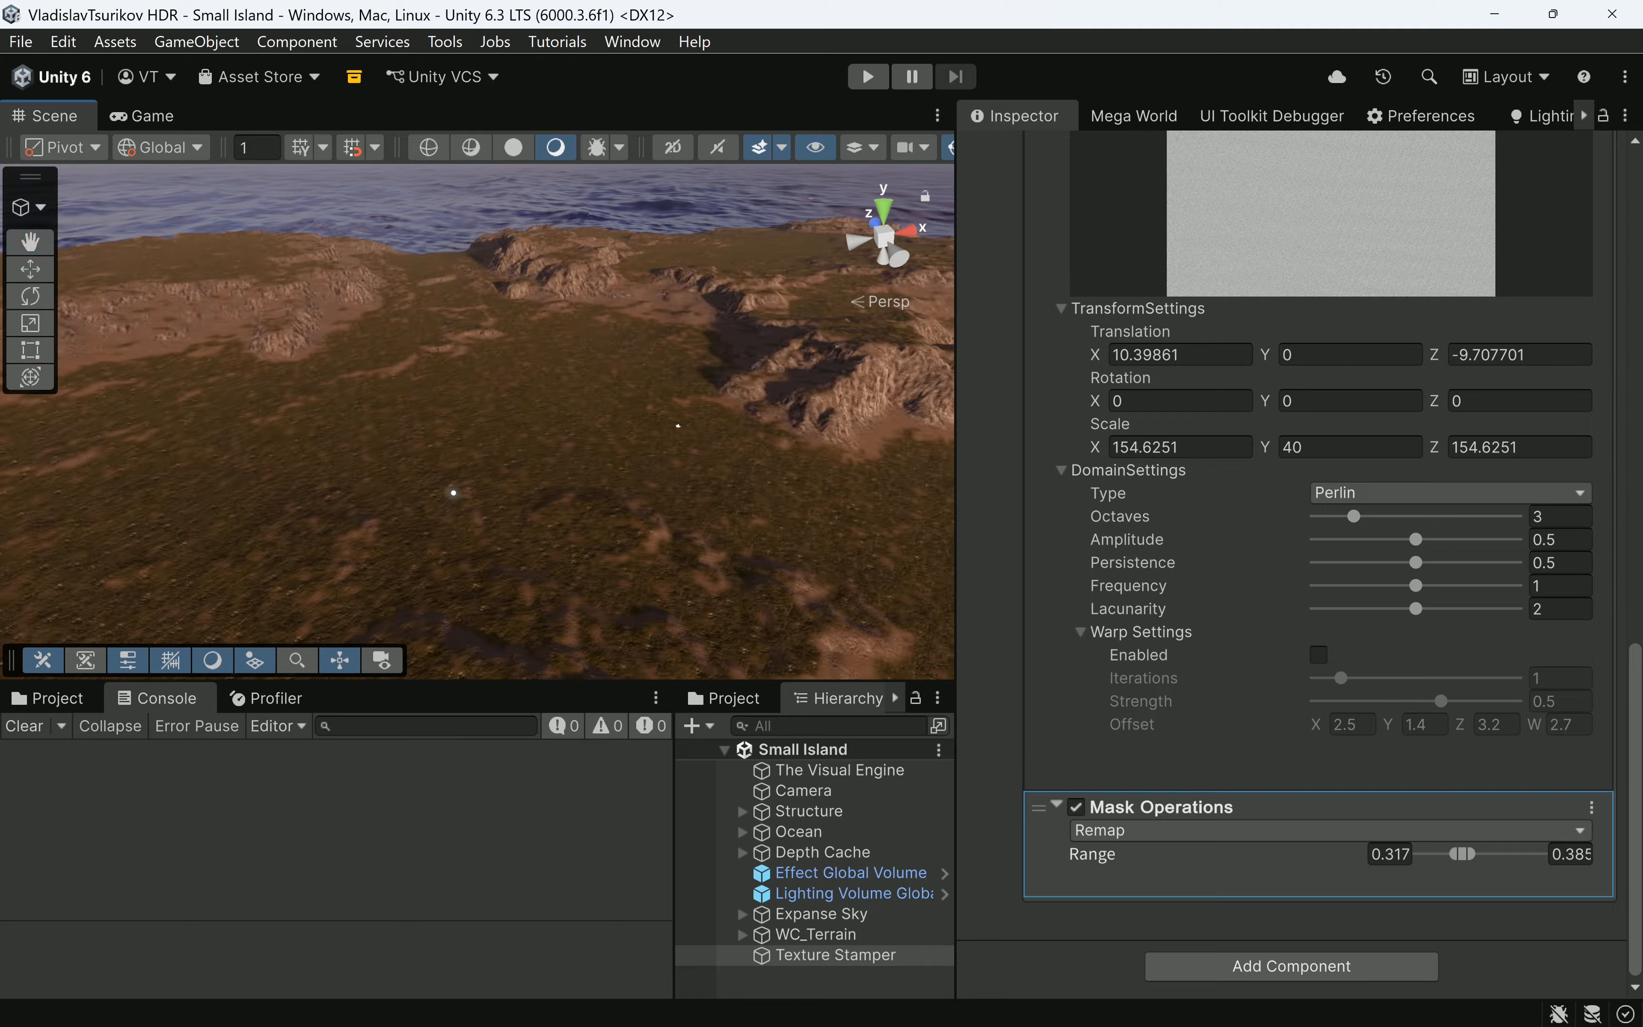
right_click_drag(451, 492, 1335, 374)
middle_click_drag(785, 502, 730, 463)
scroll(605, 429, "down", 5)
scroll(556, 441, "up", 4)
Add a Height filter to the mask filter settings of Texture 2 and set its Height Falloff Type to None.
left_click_drag(1637, 781, 1640, 545)
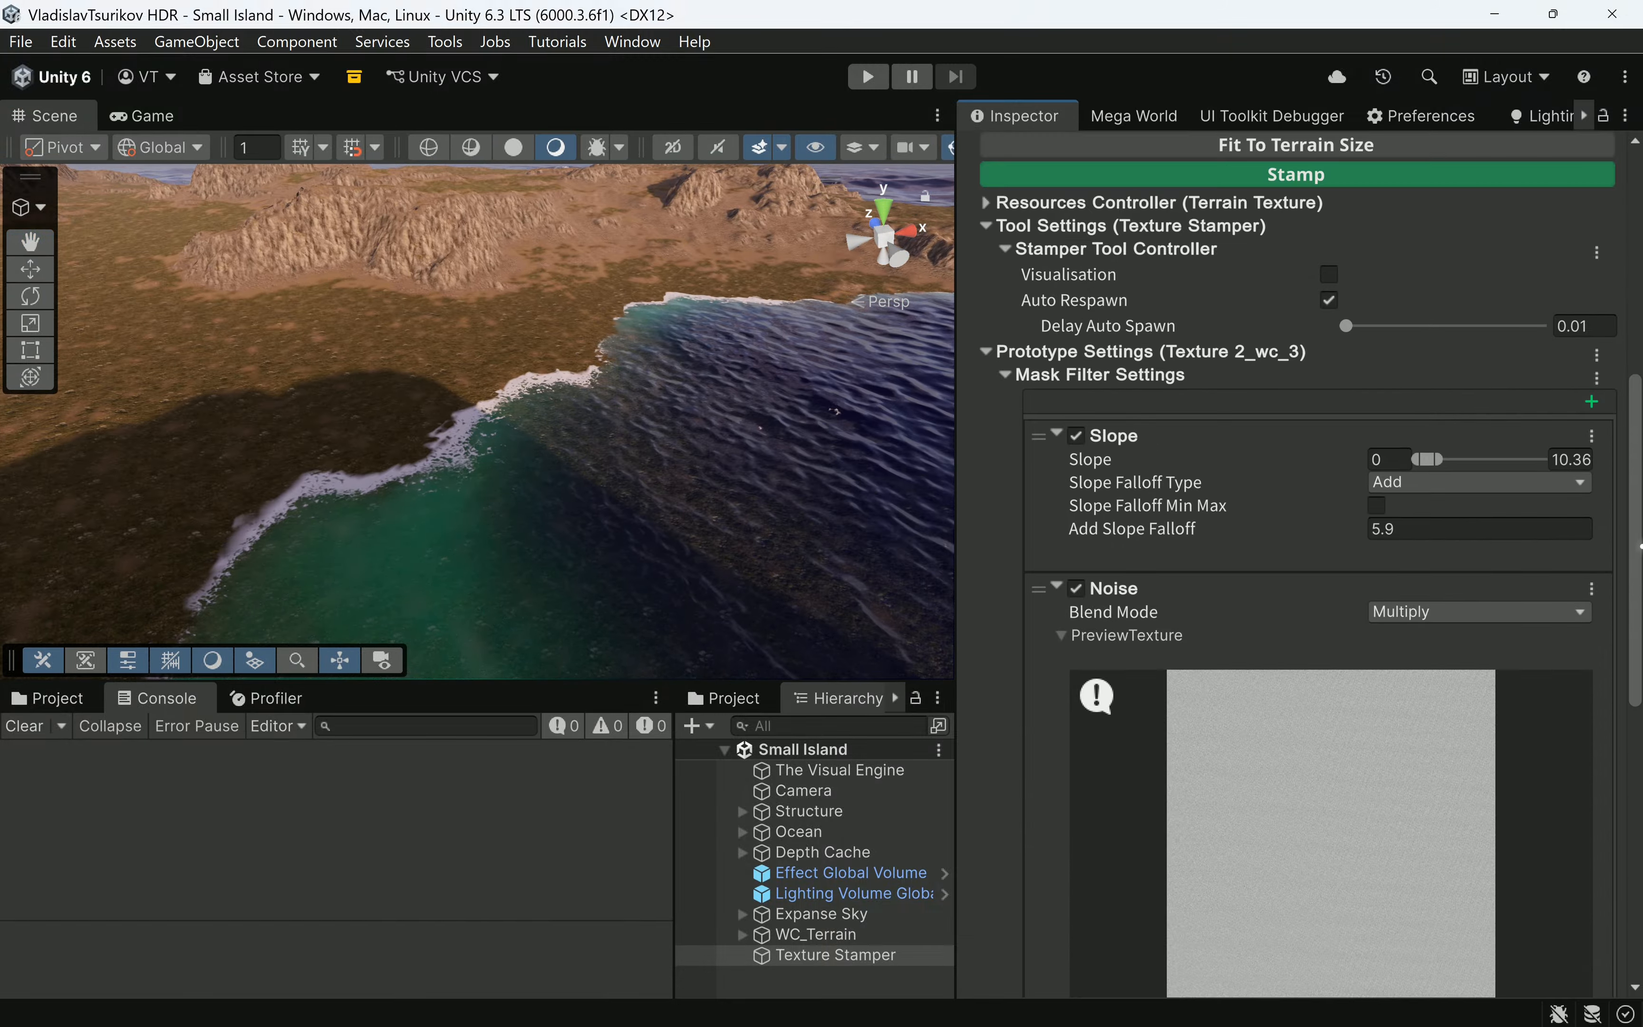
left_click(1591, 401)
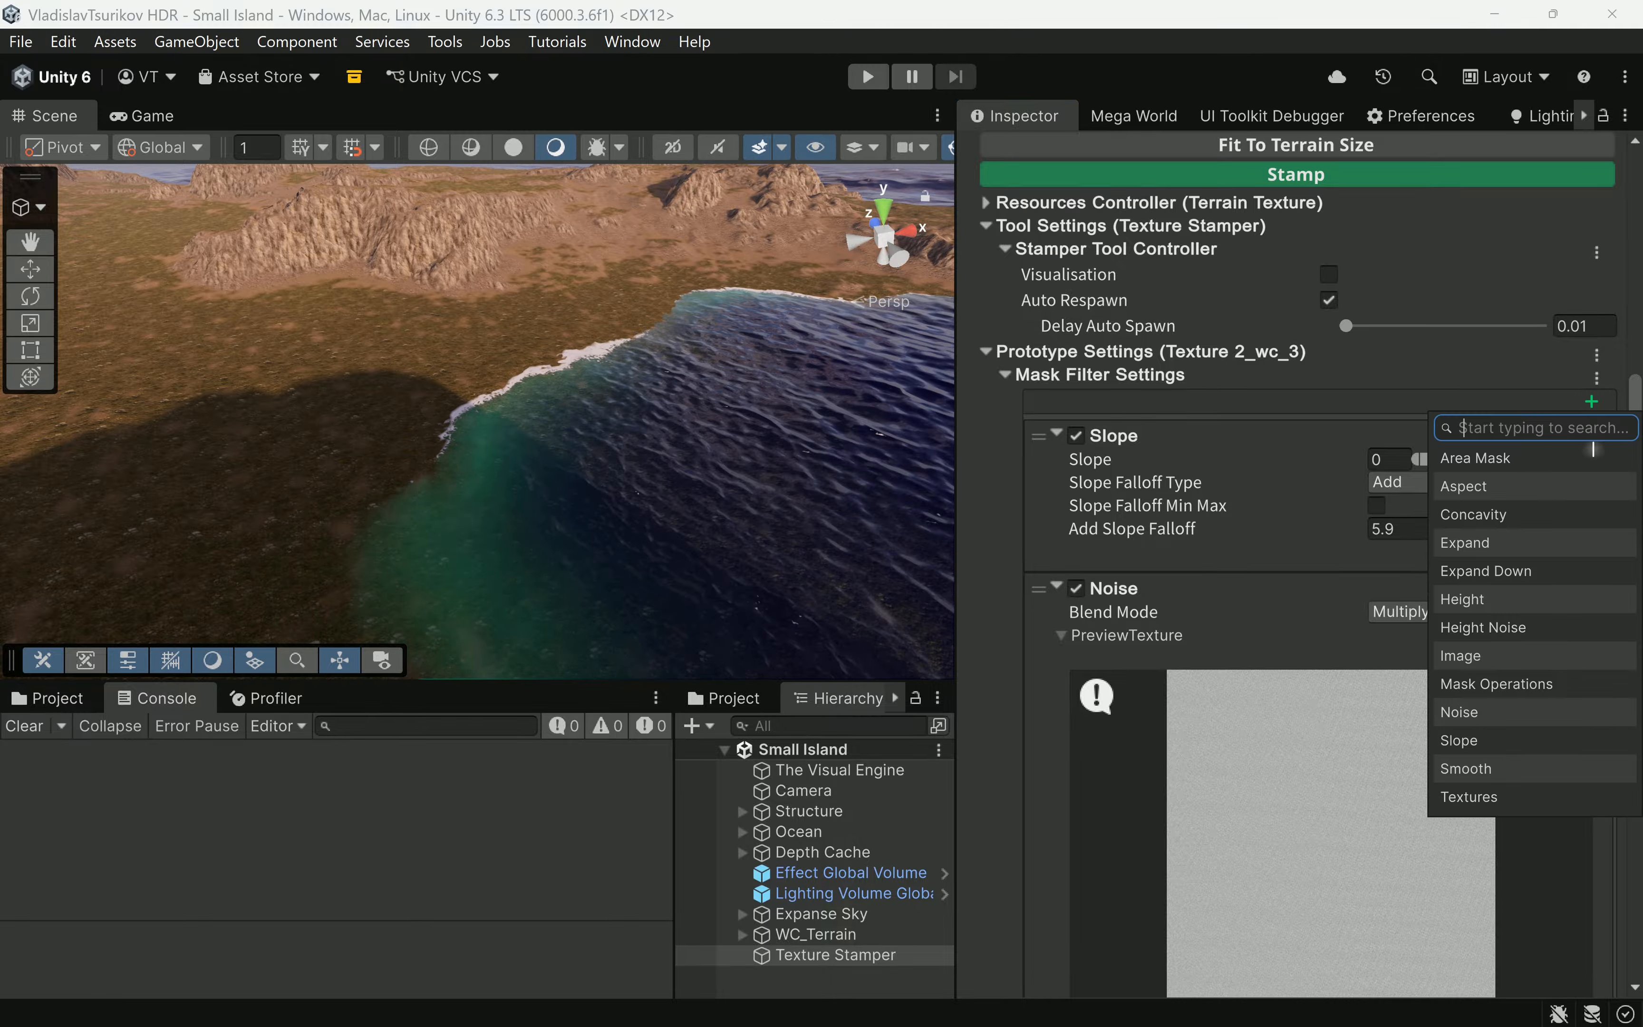
left_click(1529, 597)
left_click_drag(1641, 459, 1639, 890)
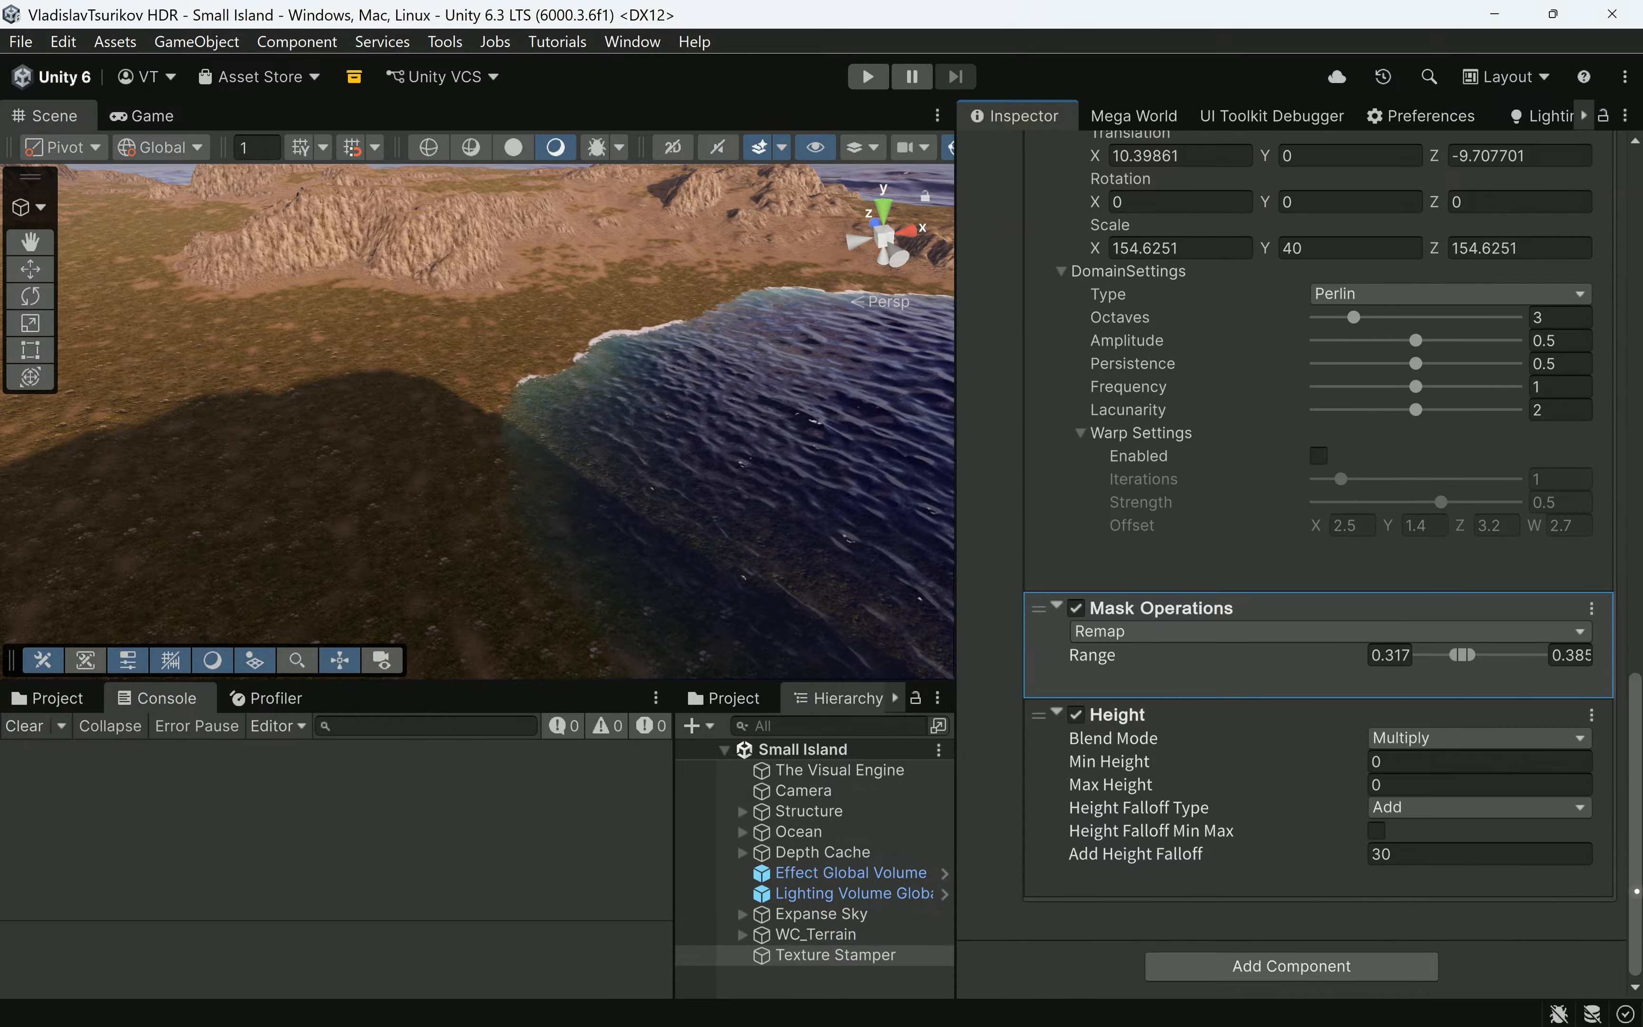
left_click(1404, 806)
left_click(1422, 838)
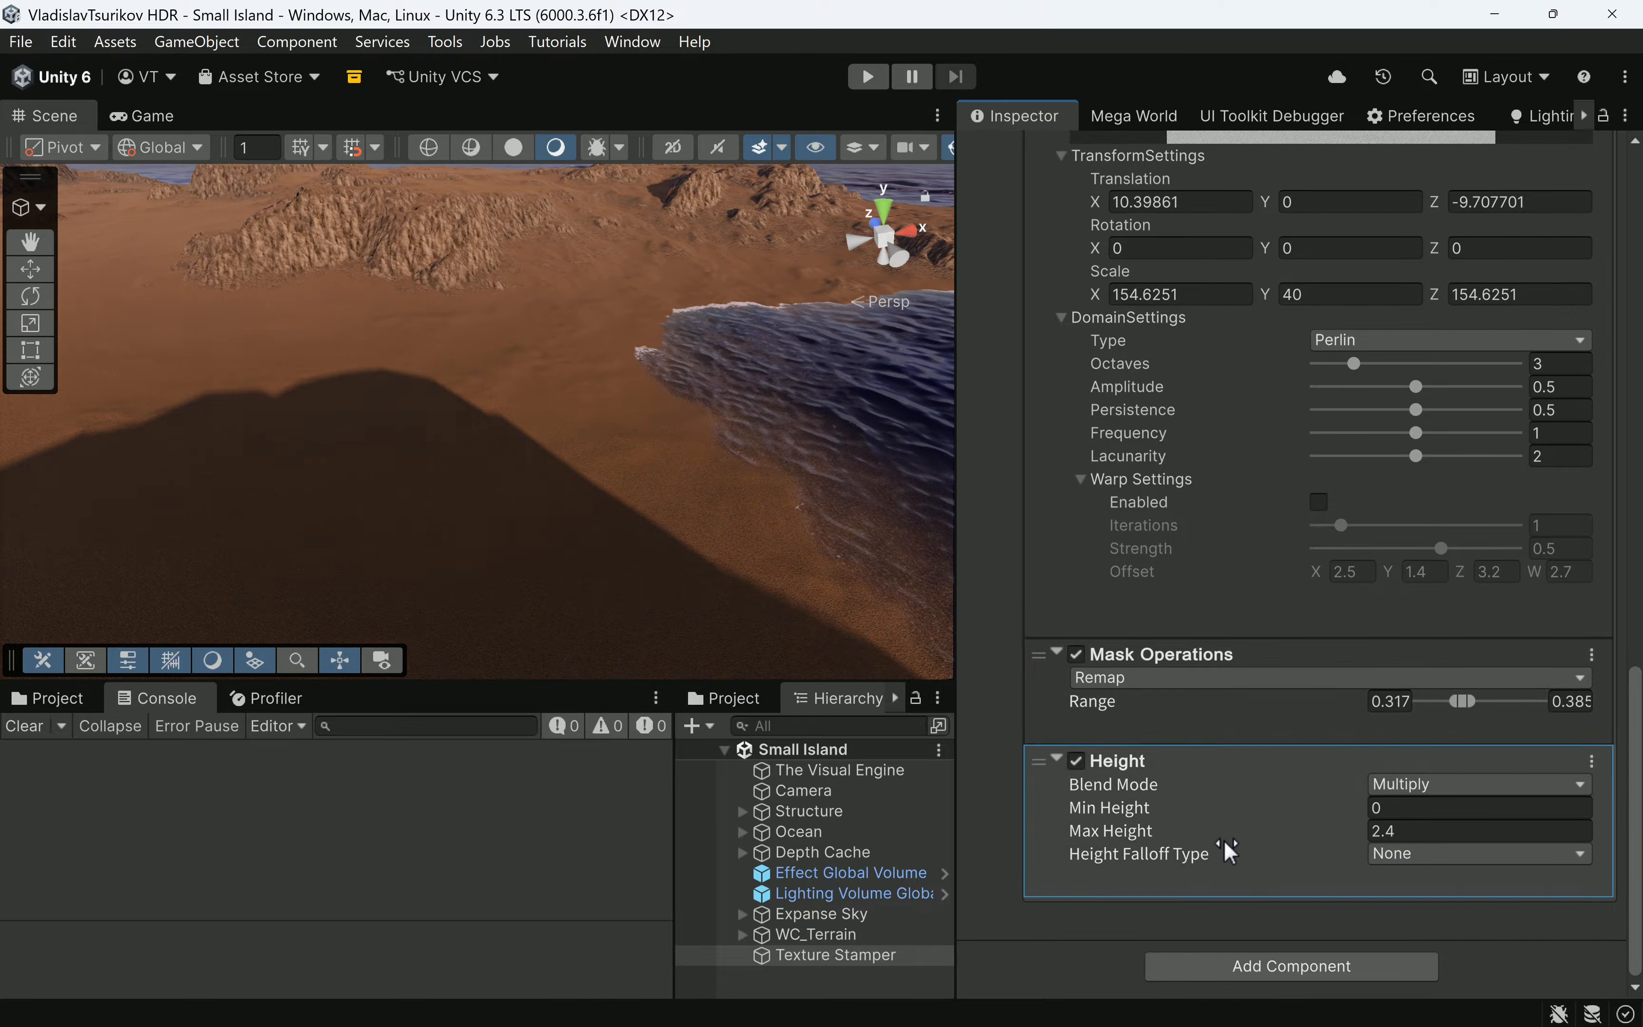
Set the Height filter's Max Height to 158 and Min Height to 43 to clear grass from the shoreline.
left_click_drag(1066, 830, 1640, 813)
left_click_drag(1390, 852, 1638, 841)
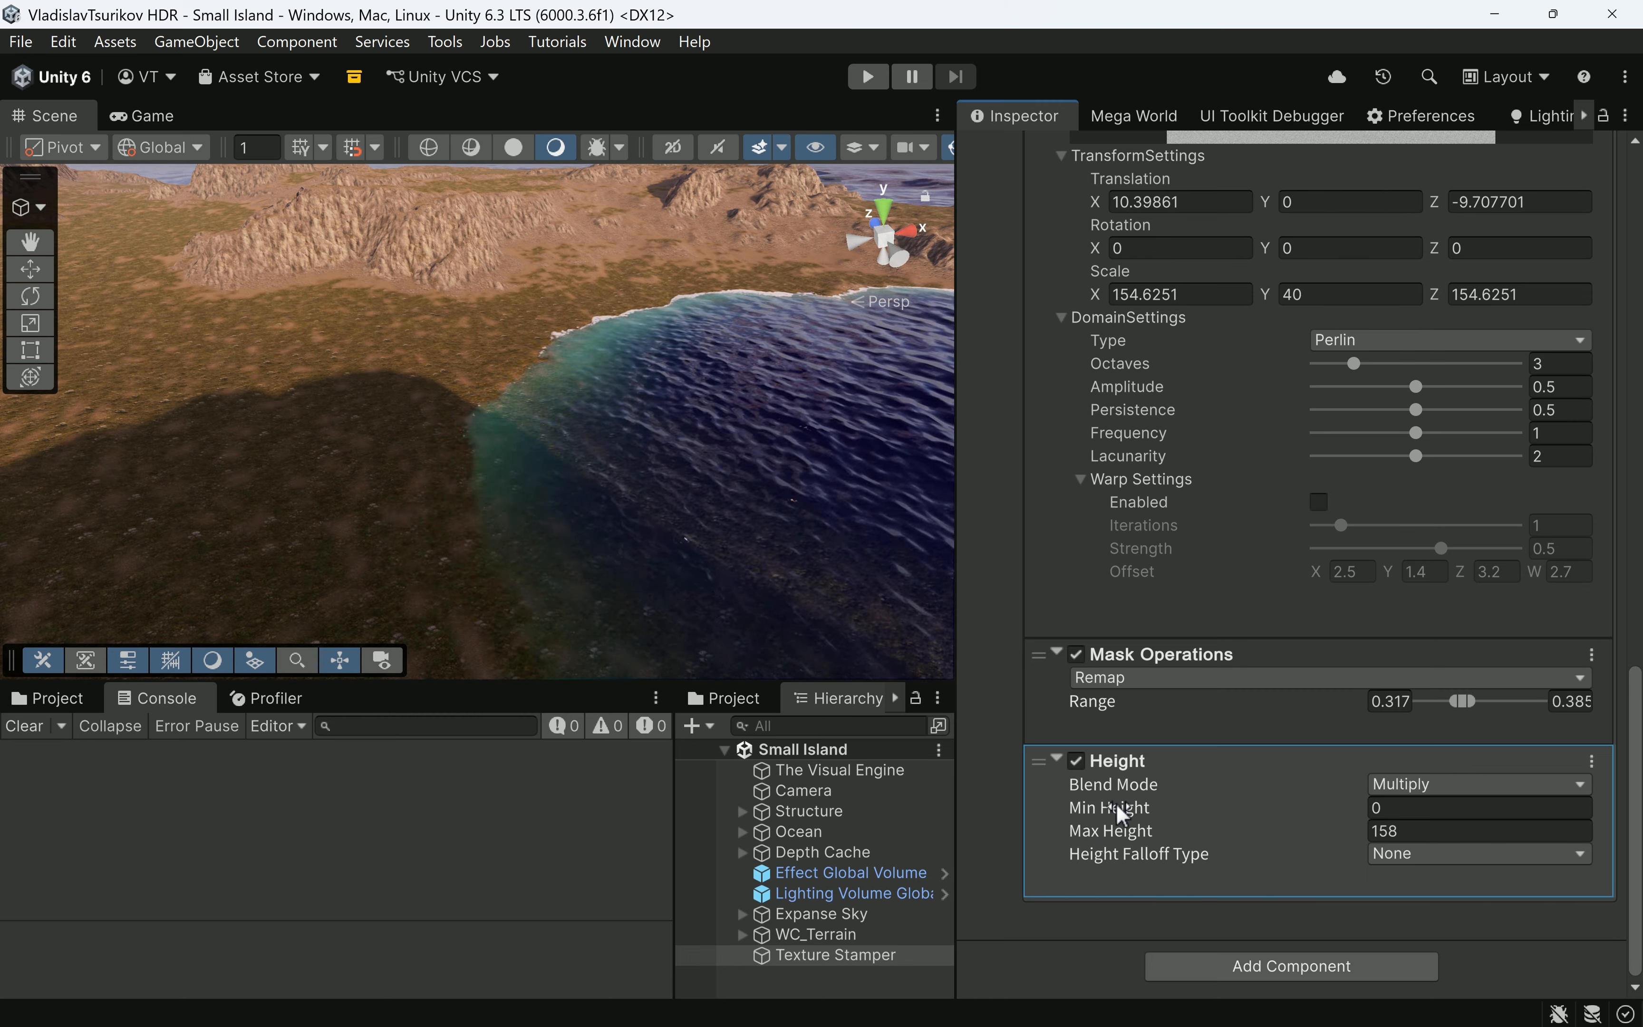
left_click_drag(1434, 813, 1642, 804)
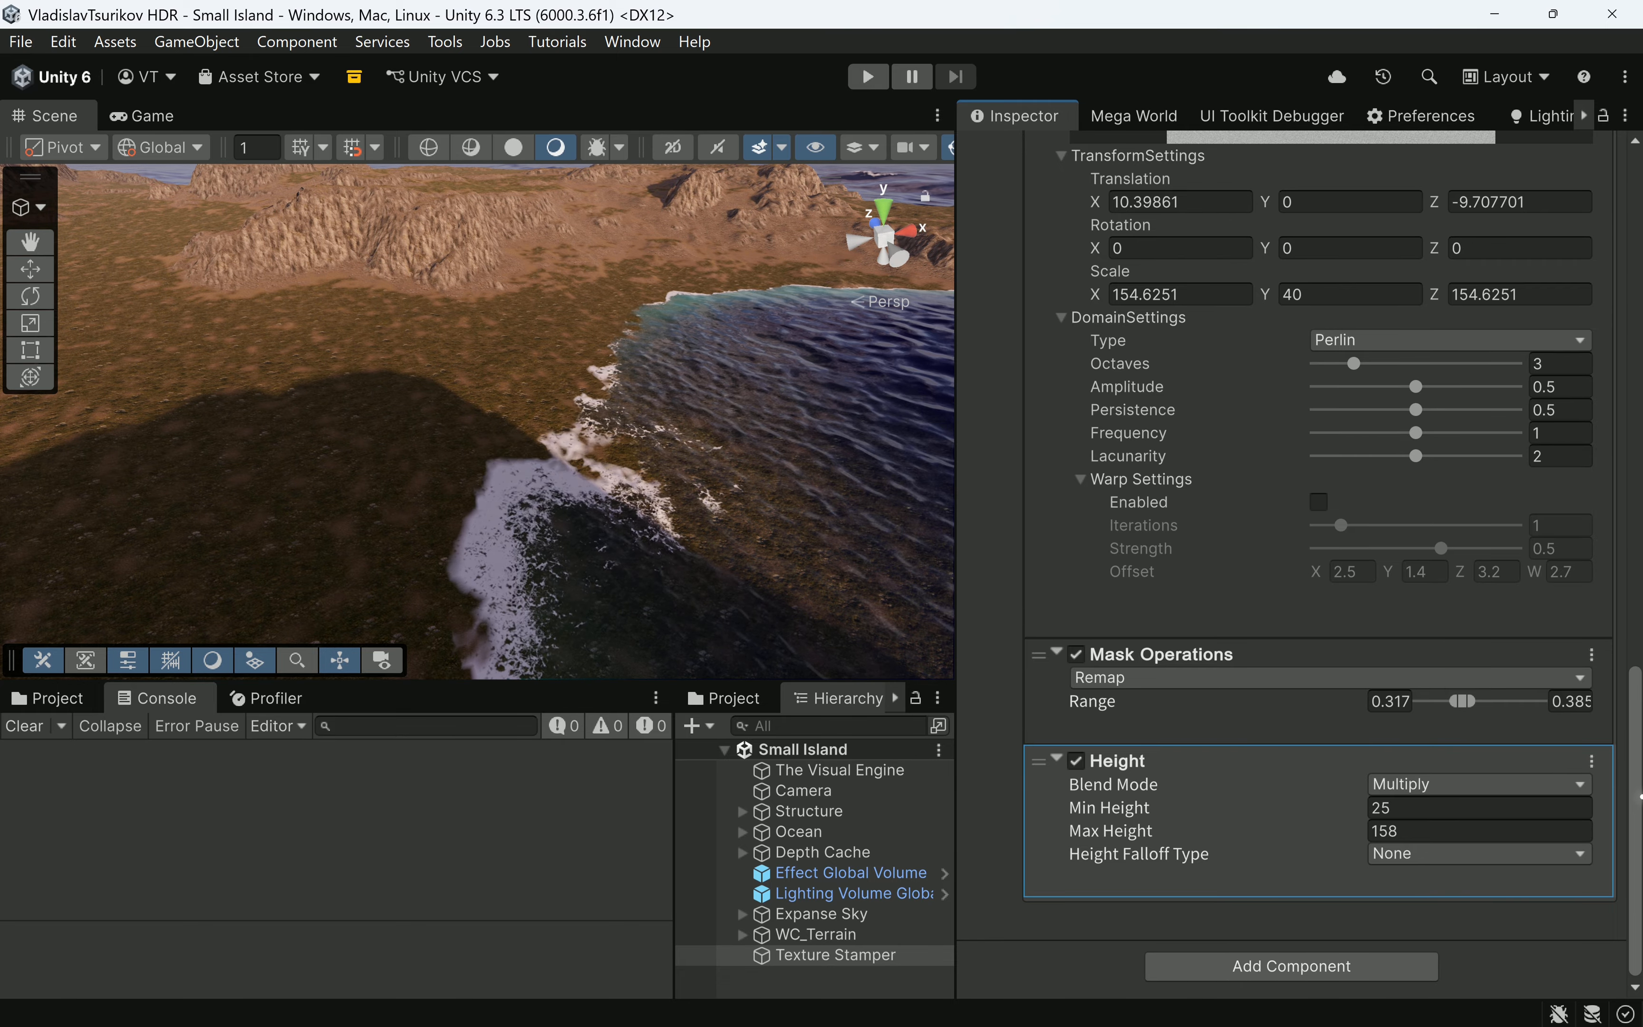
left_click_drag(1108, 815, 1320, 815)
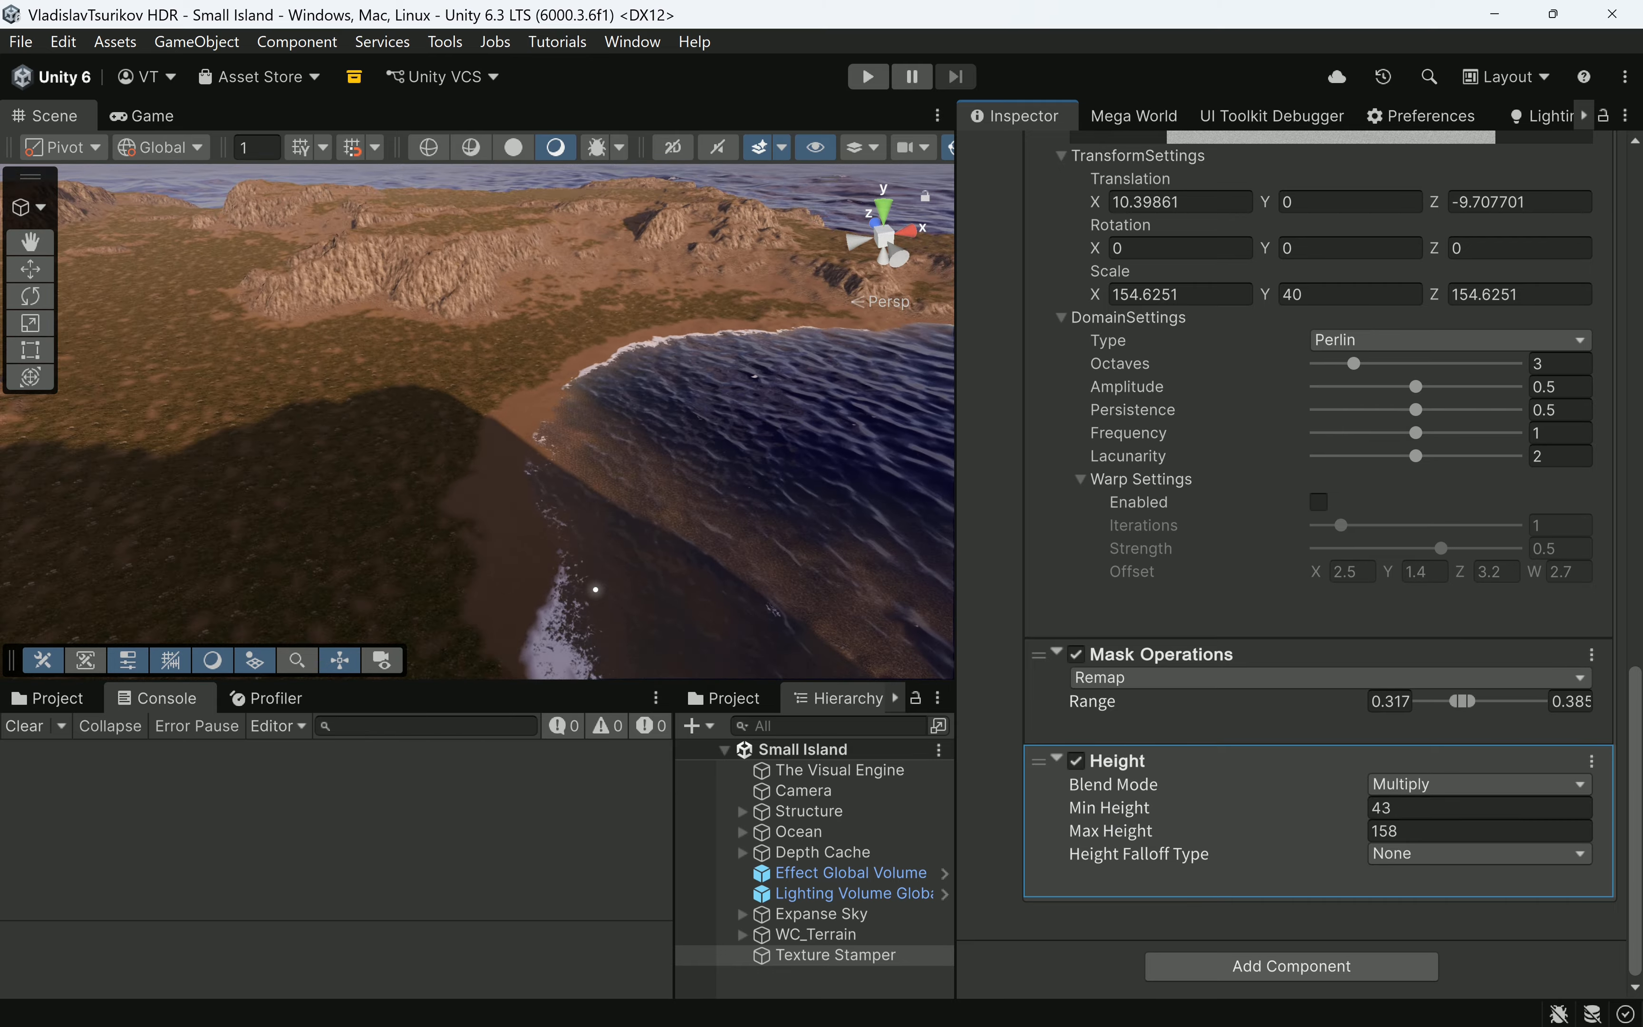
Set the Height filter's falloff type to Add with an Add Height Falloff of 1.
left_click(1426, 854)
left_click(1426, 910)
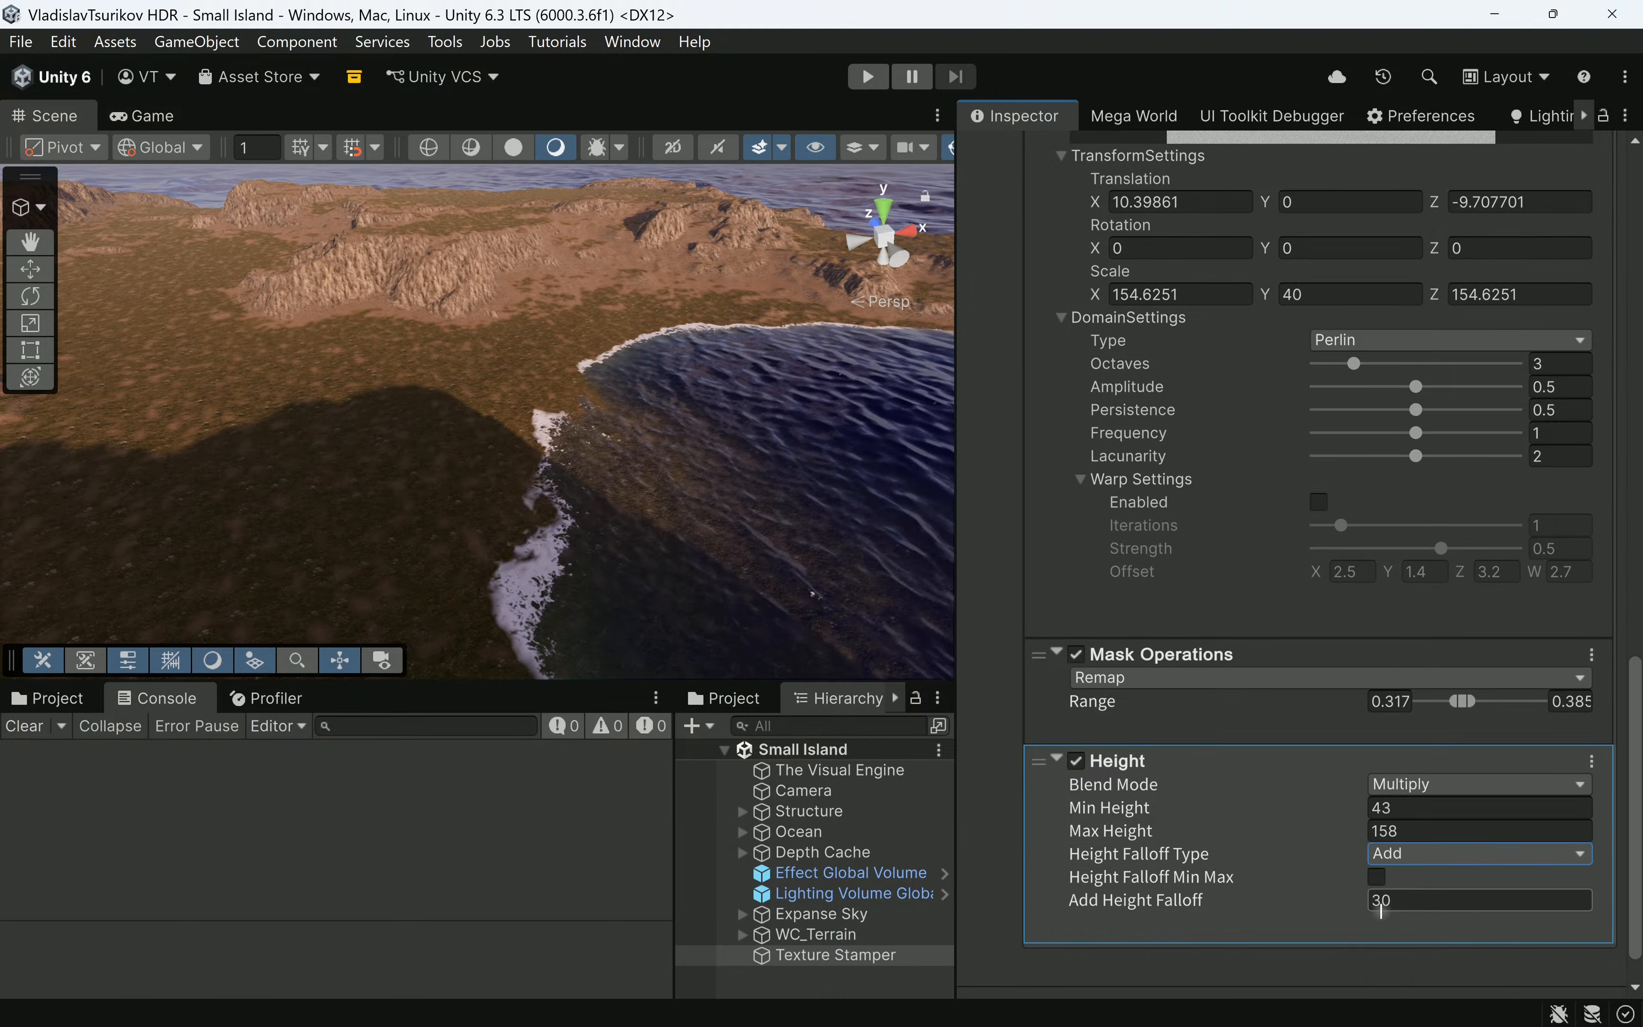
left_click(1388, 899)
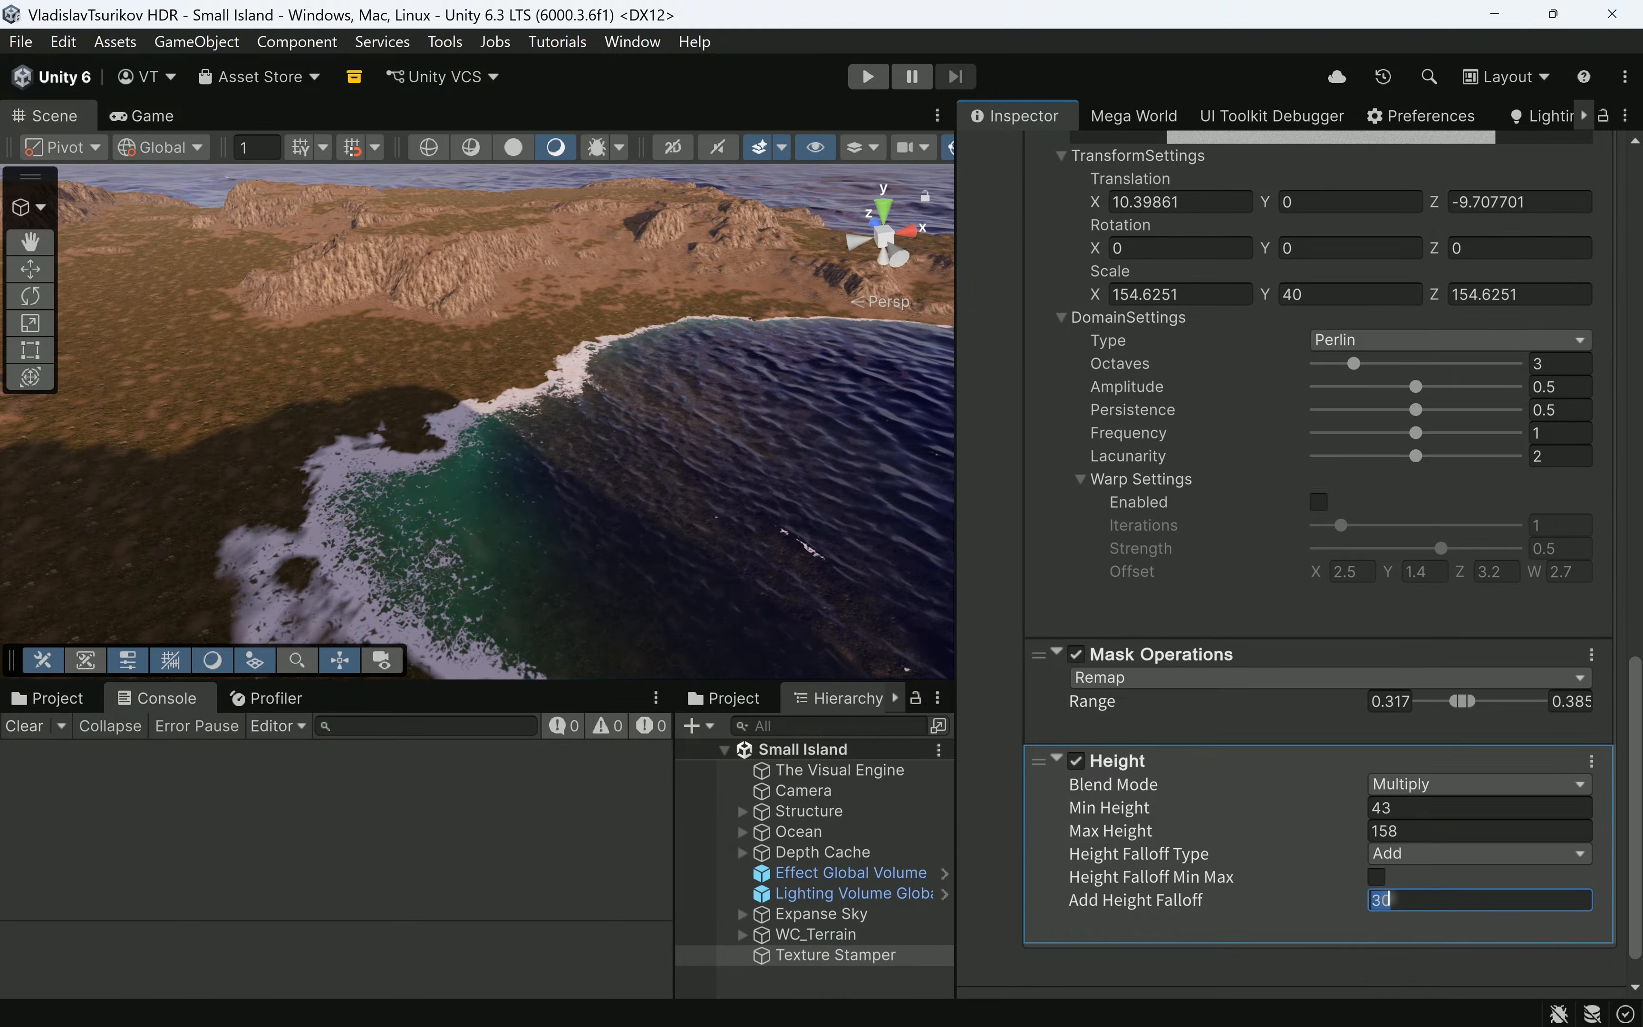
type("1")
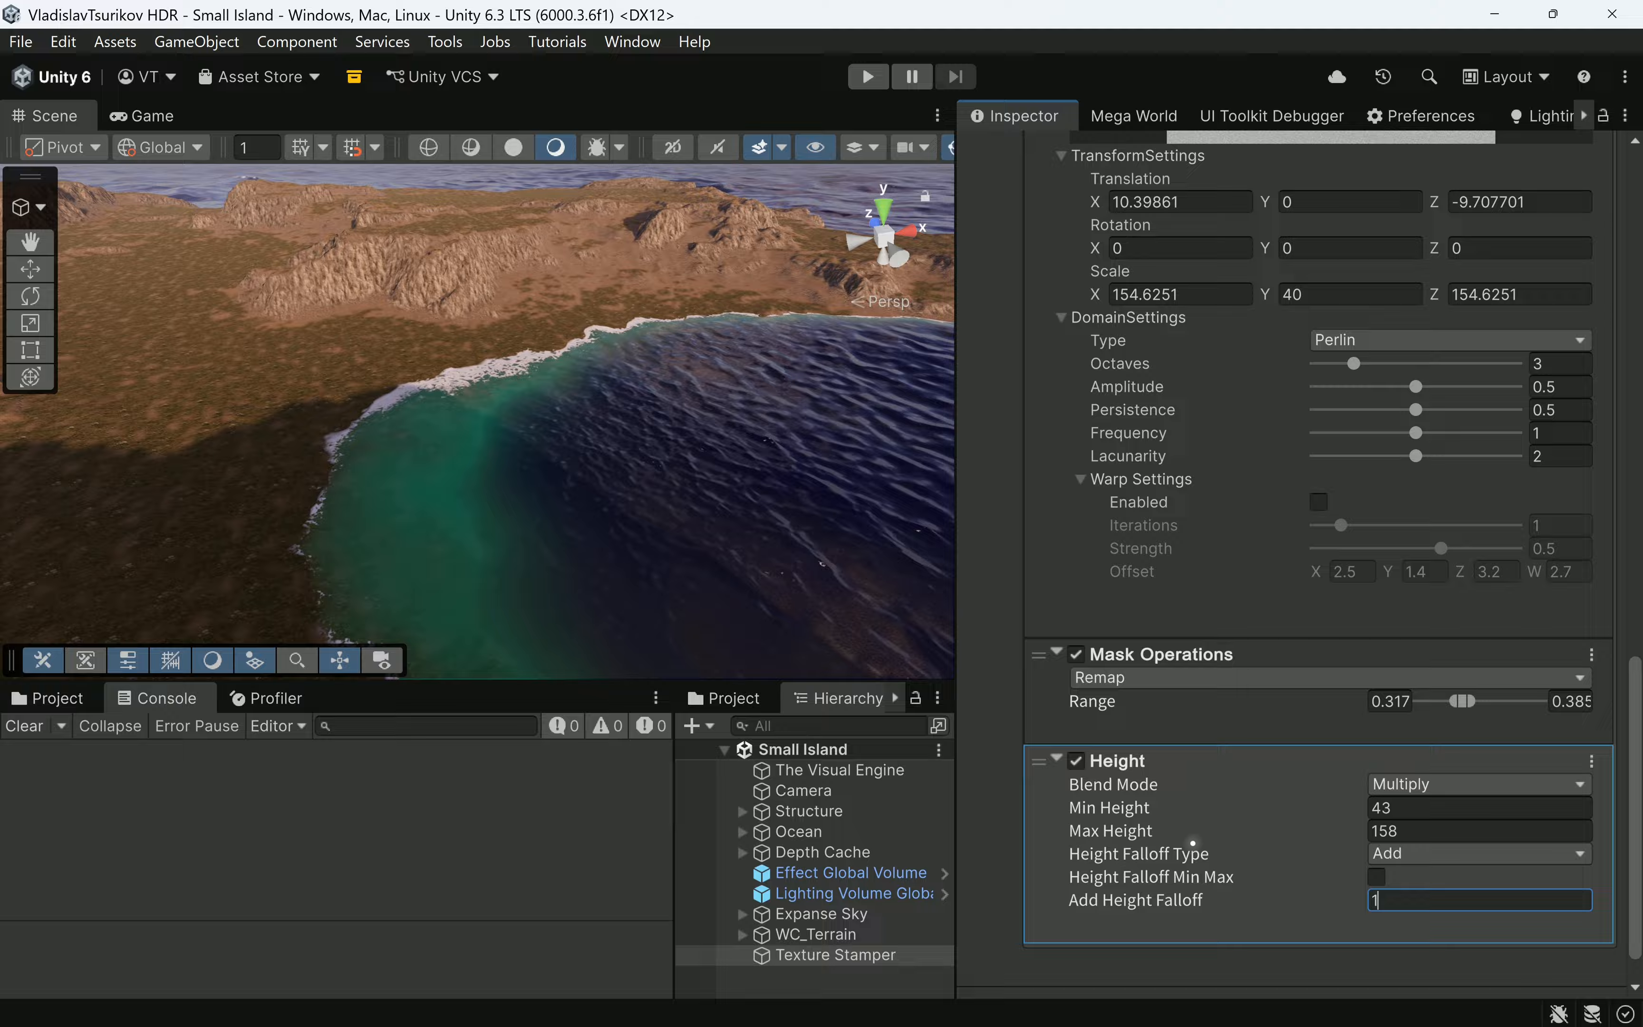
Set the Height filter's Max Height to 160 and Min Height to 45.
left_click(1138, 832)
left_click_drag(1137, 832, 1112, 808)
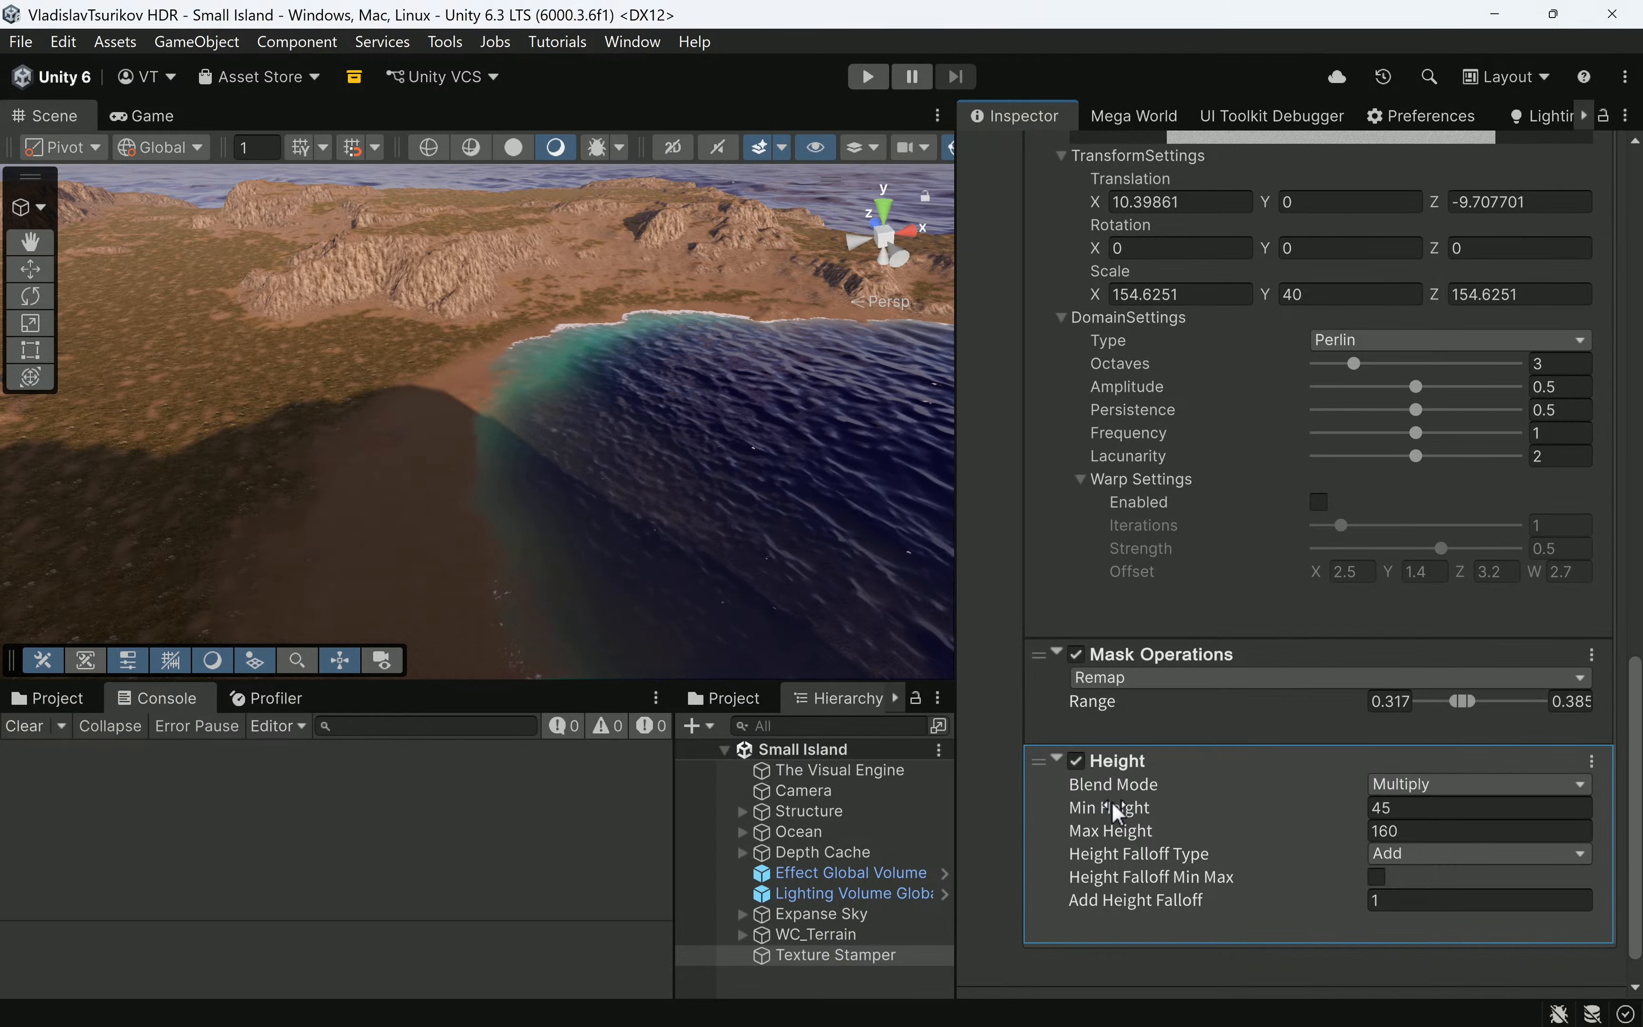
middle_click_drag(682, 580, 701, 443)
right_click_drag(700, 443, 572, 377)
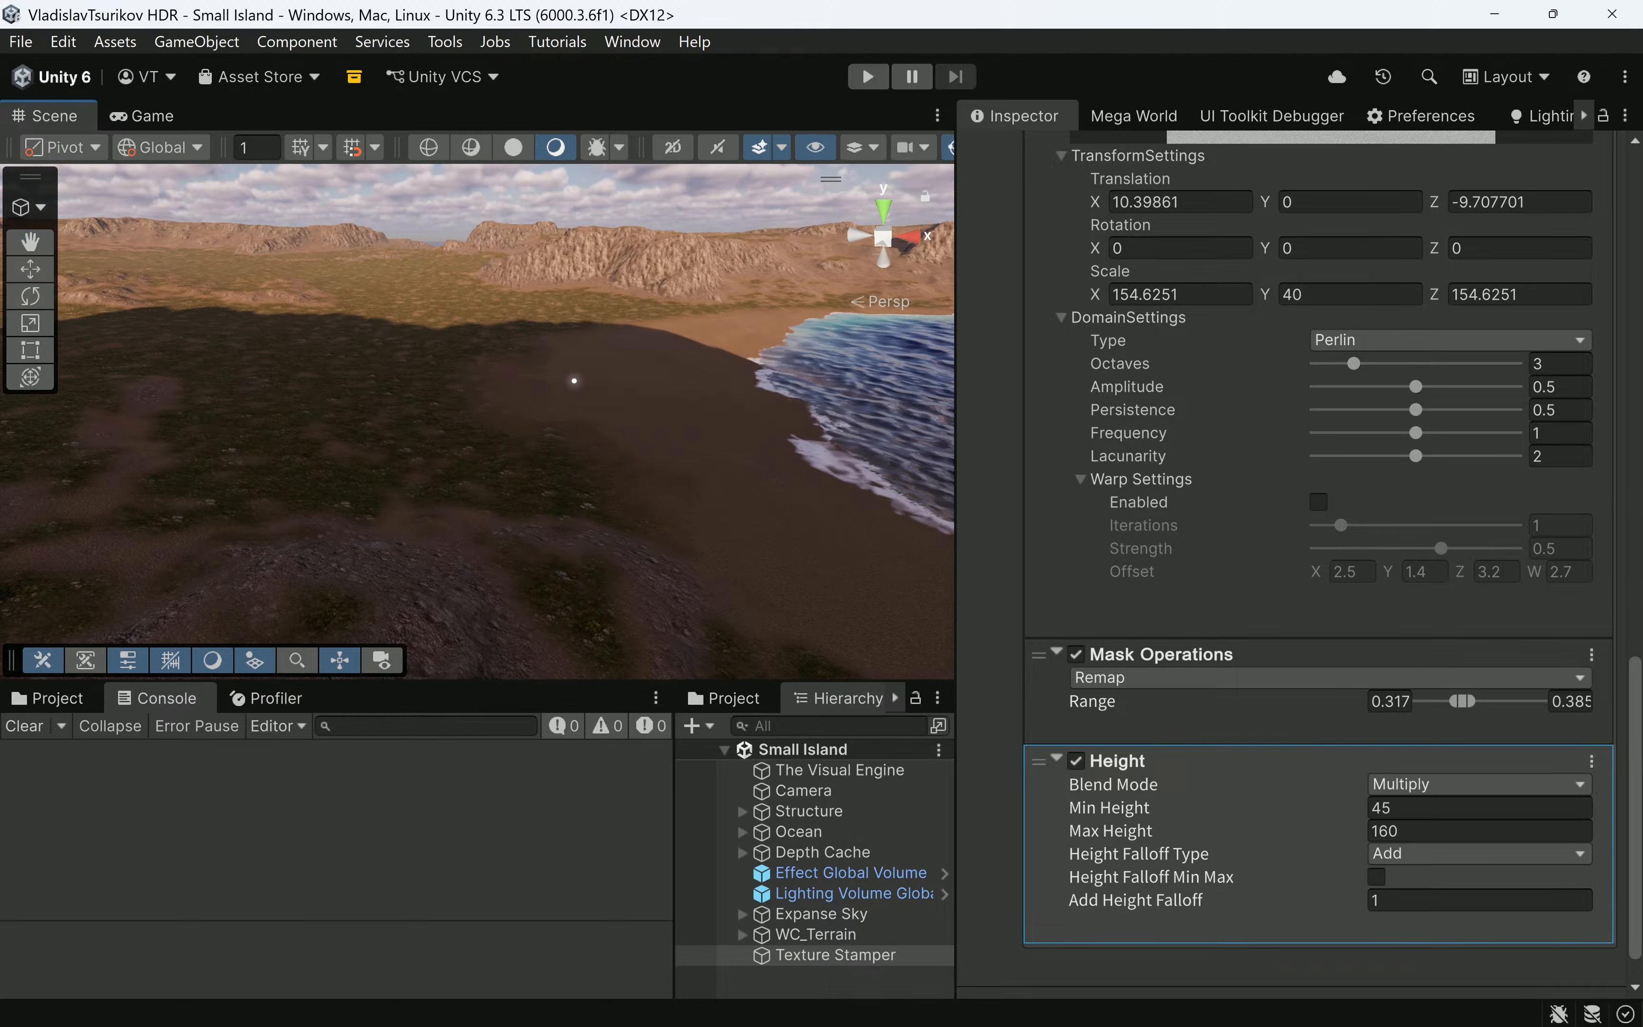
middle_click_drag(573, 378, 636, 449)
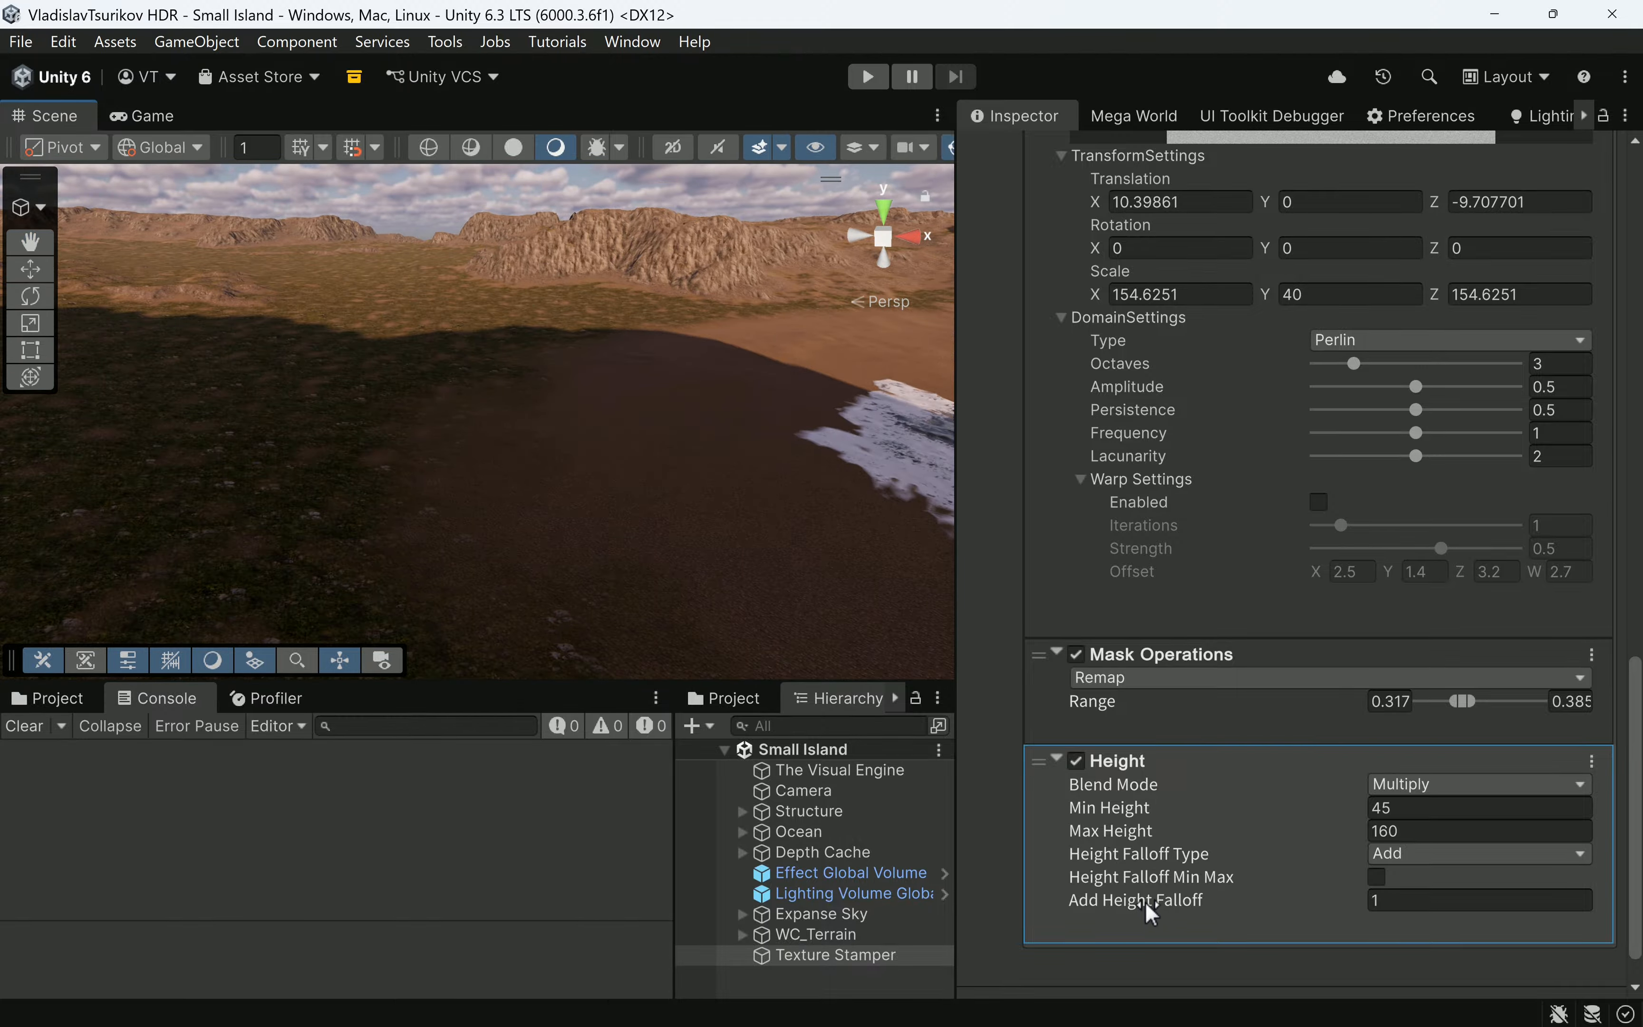
Set the Height filter's Add Height Falloff to 1.4 and its Min Height to 45.5.
left_click_drag(1147, 901, 1161, 898)
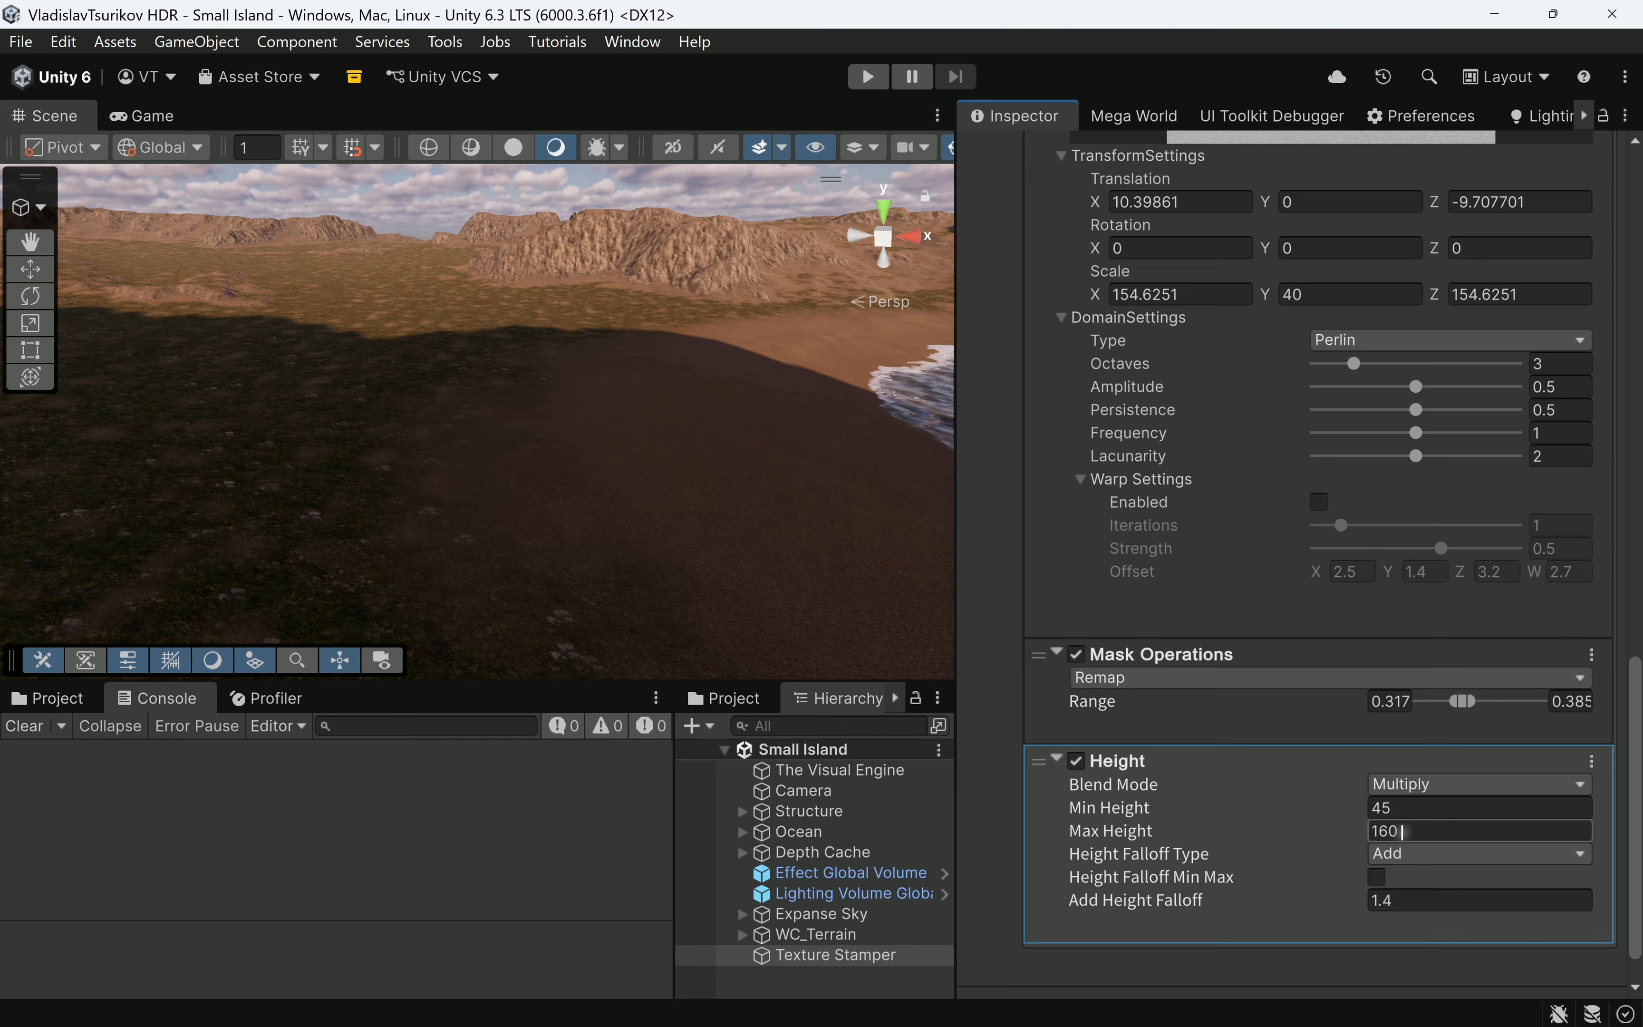
left_click(1402, 808)
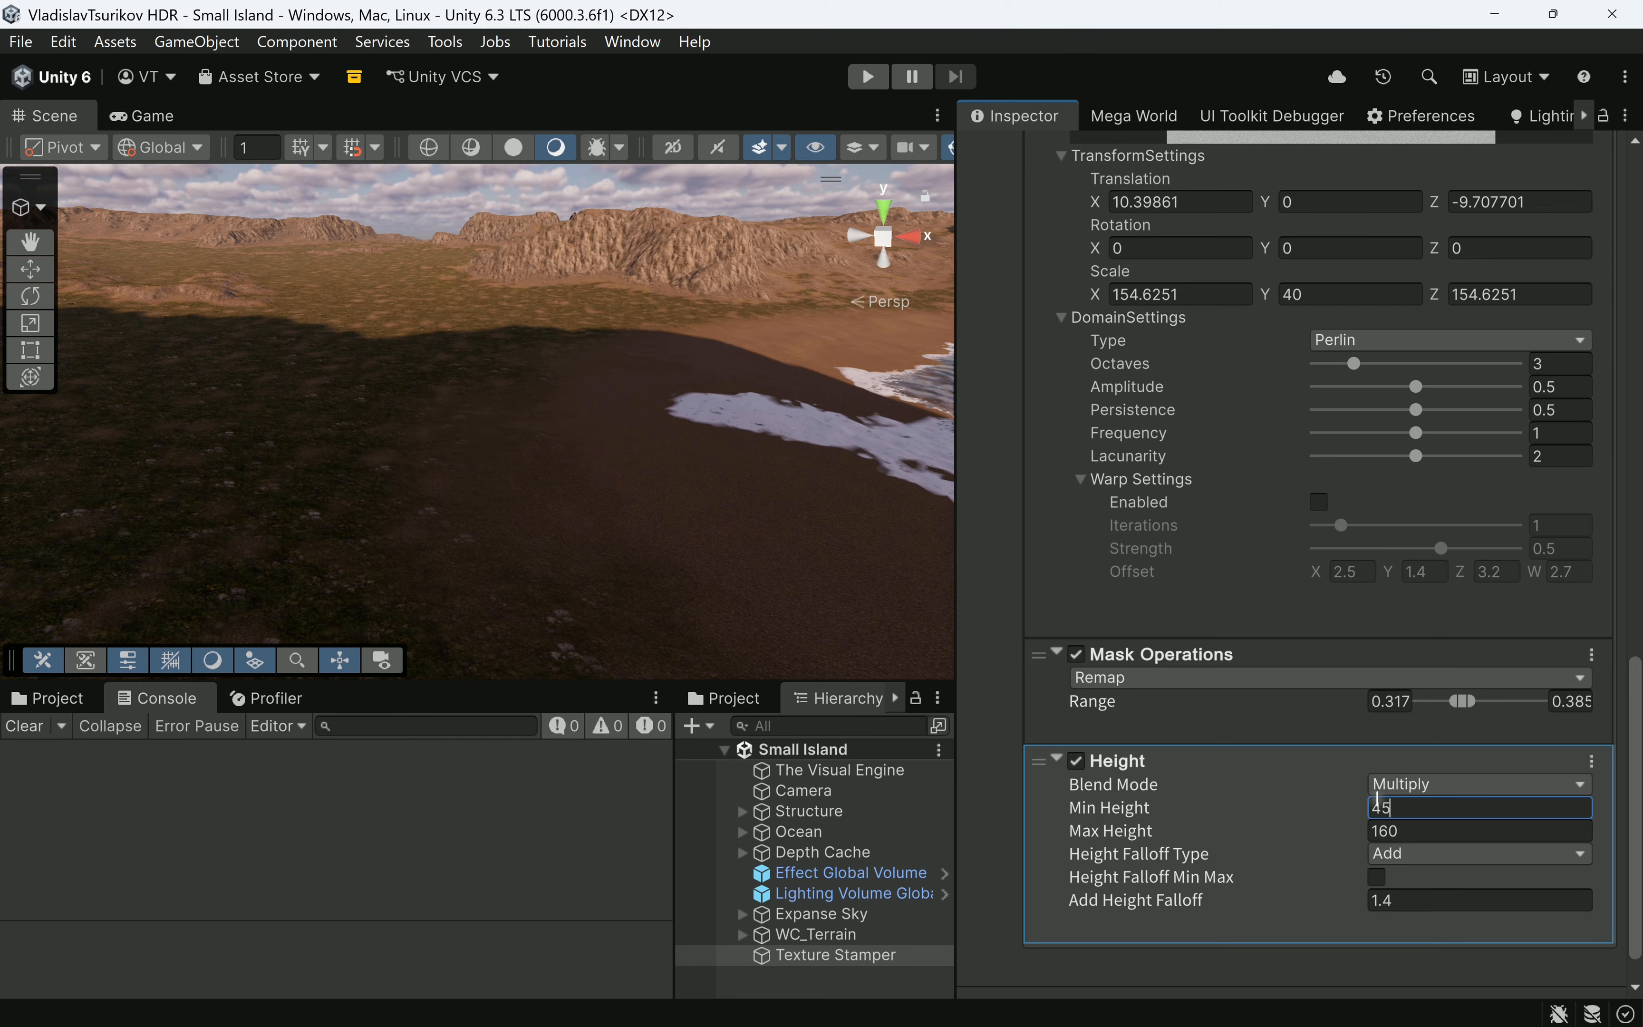
scroll(341, 415, "down", 3)
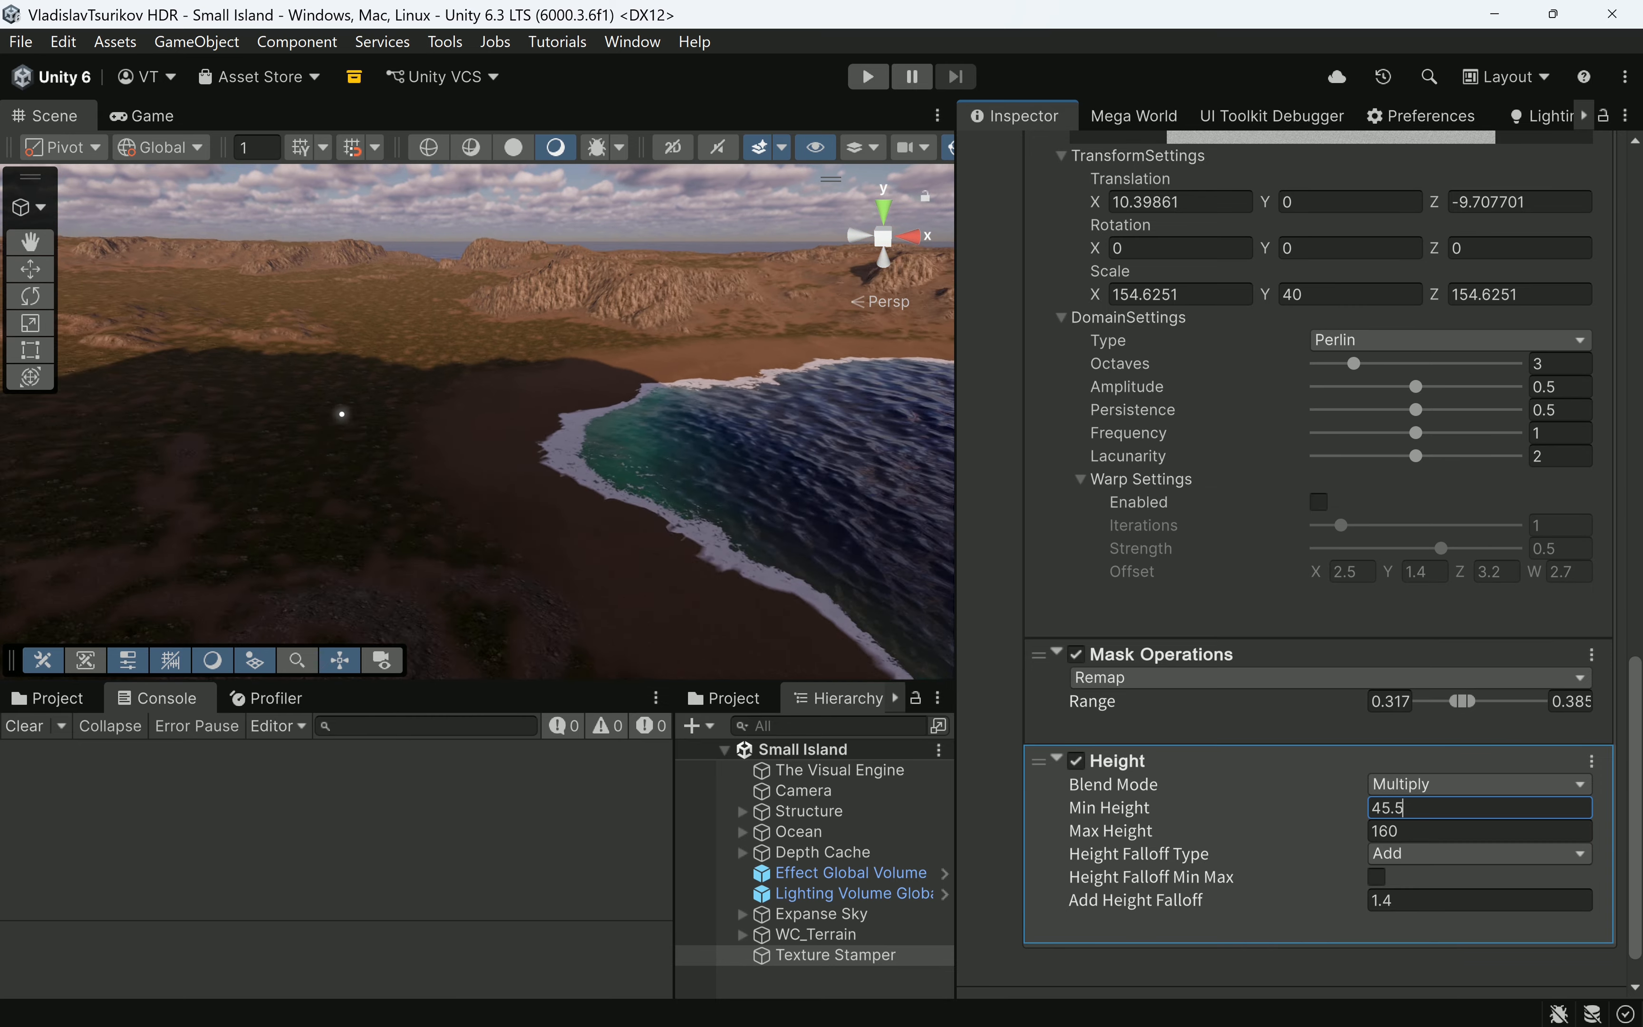
Shrink the Noise filter's pattern for Texture 2 to a scale of about 85 on X and Z.
middle_click_drag(340, 414, 319, 577)
right_click_drag(396, 484, 626, 425)
key("w")
scroll(621, 475, "down", 4)
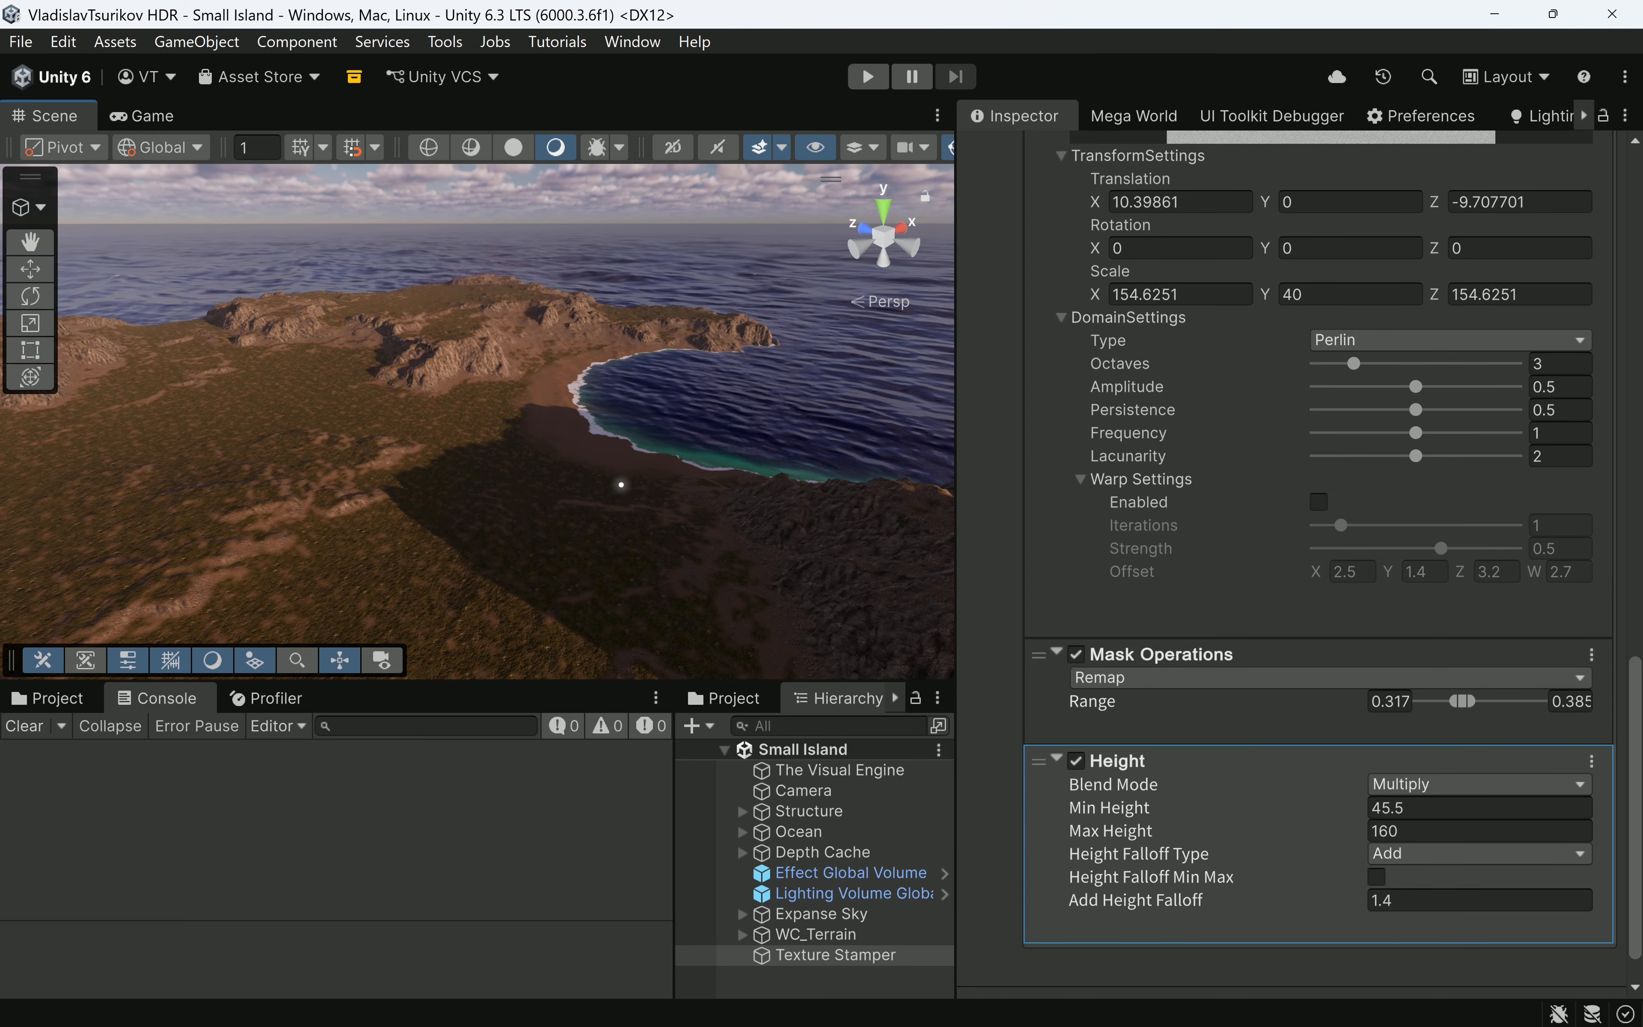
middle_click_drag(620, 485, 755, 435)
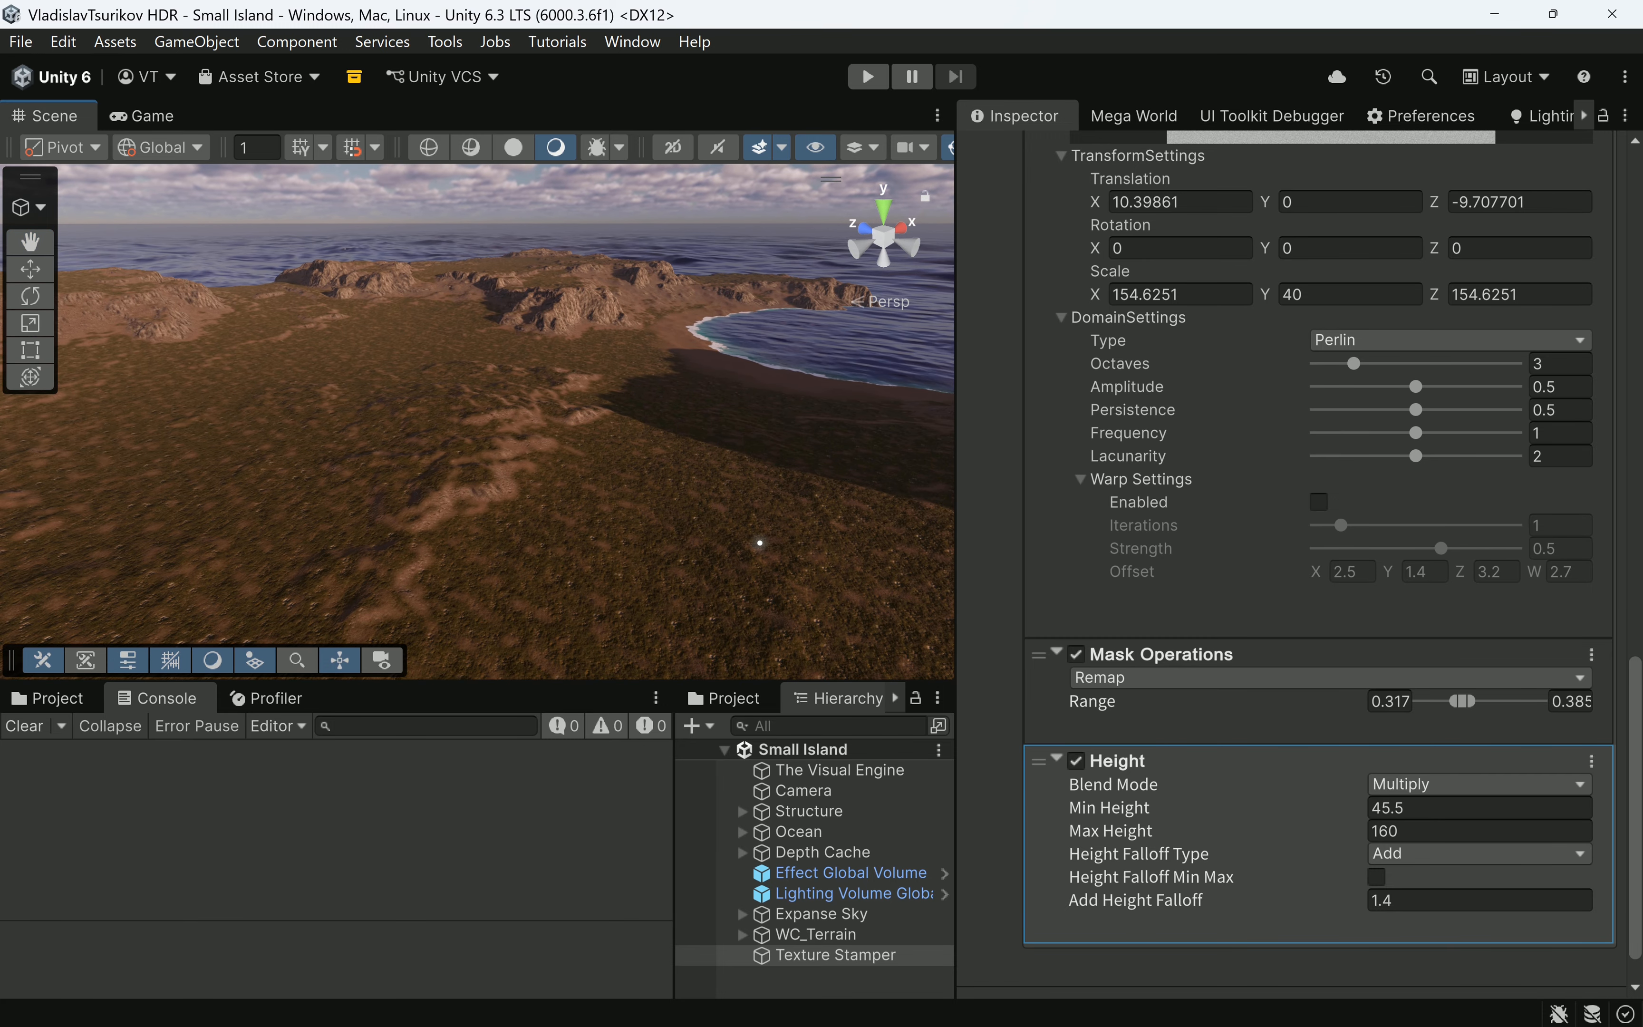
scroll(1204, 640, "up", 6)
scroll(1305, 616, "up", 3)
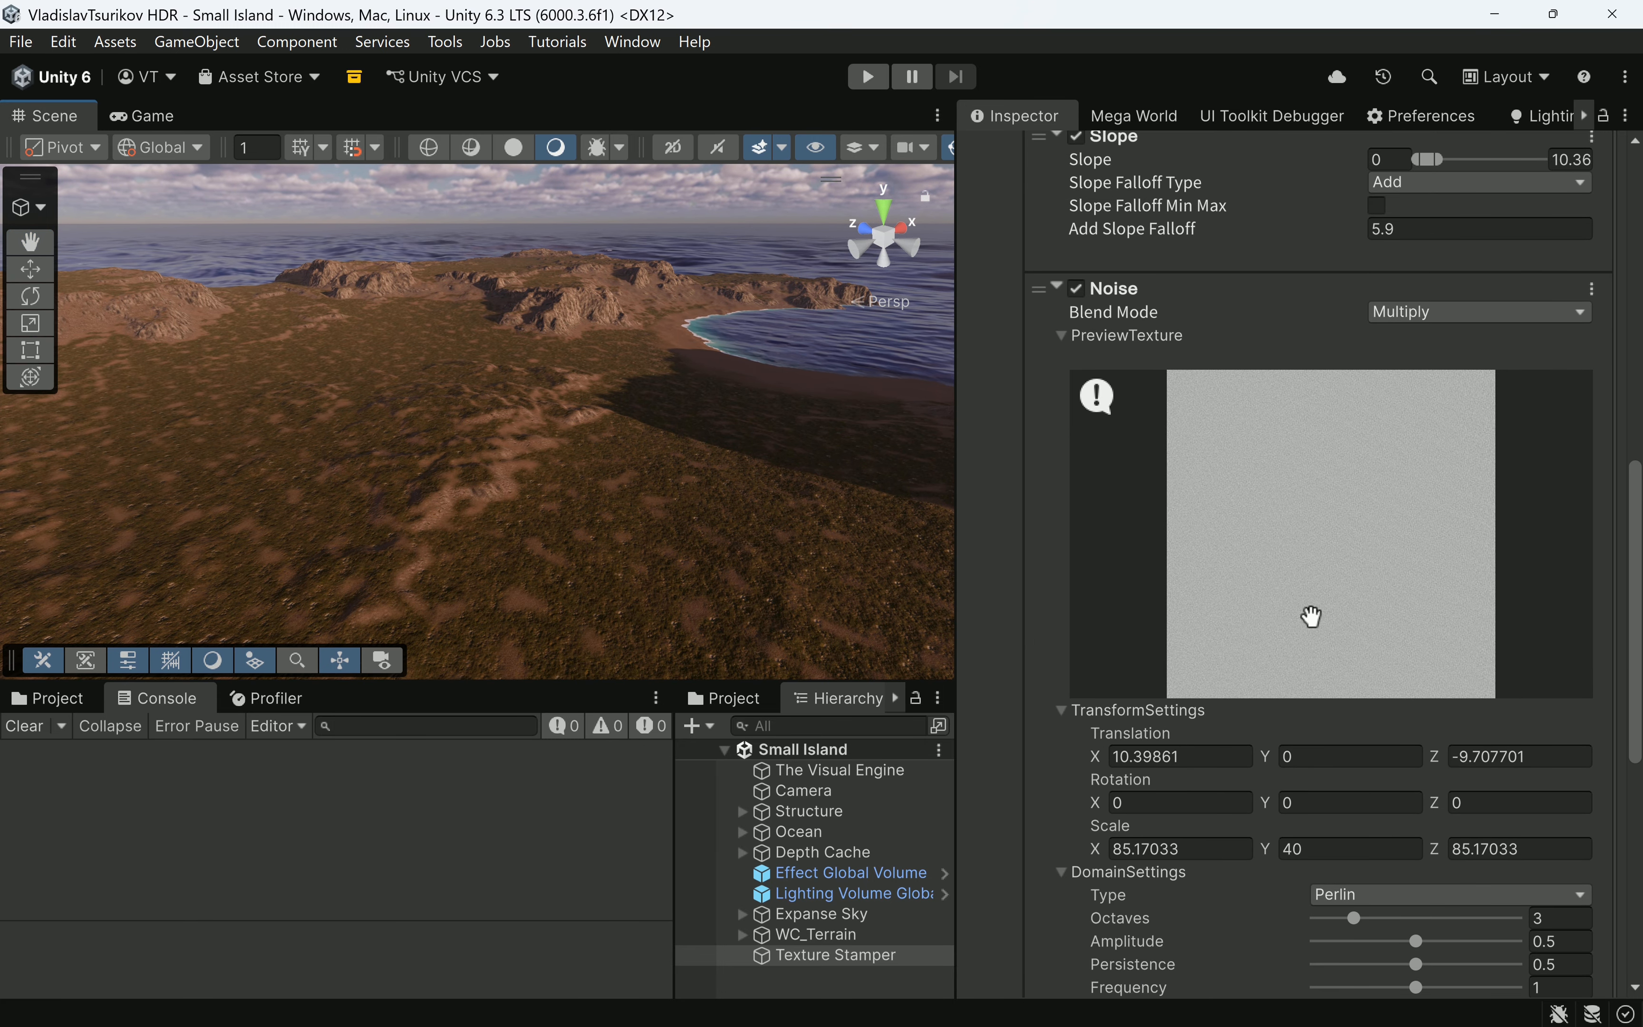
scroll(513, 554, "down", 2)
mouse_move(513, 555)
middle_mouse_down()
mouse_move(572, 455)
mouse_move(507, 524)
middle_mouse_up()
Activate the sand prototype Texture_wc_4 and stamp the terrain textures.
scroll(1440, 435, "up", 10)
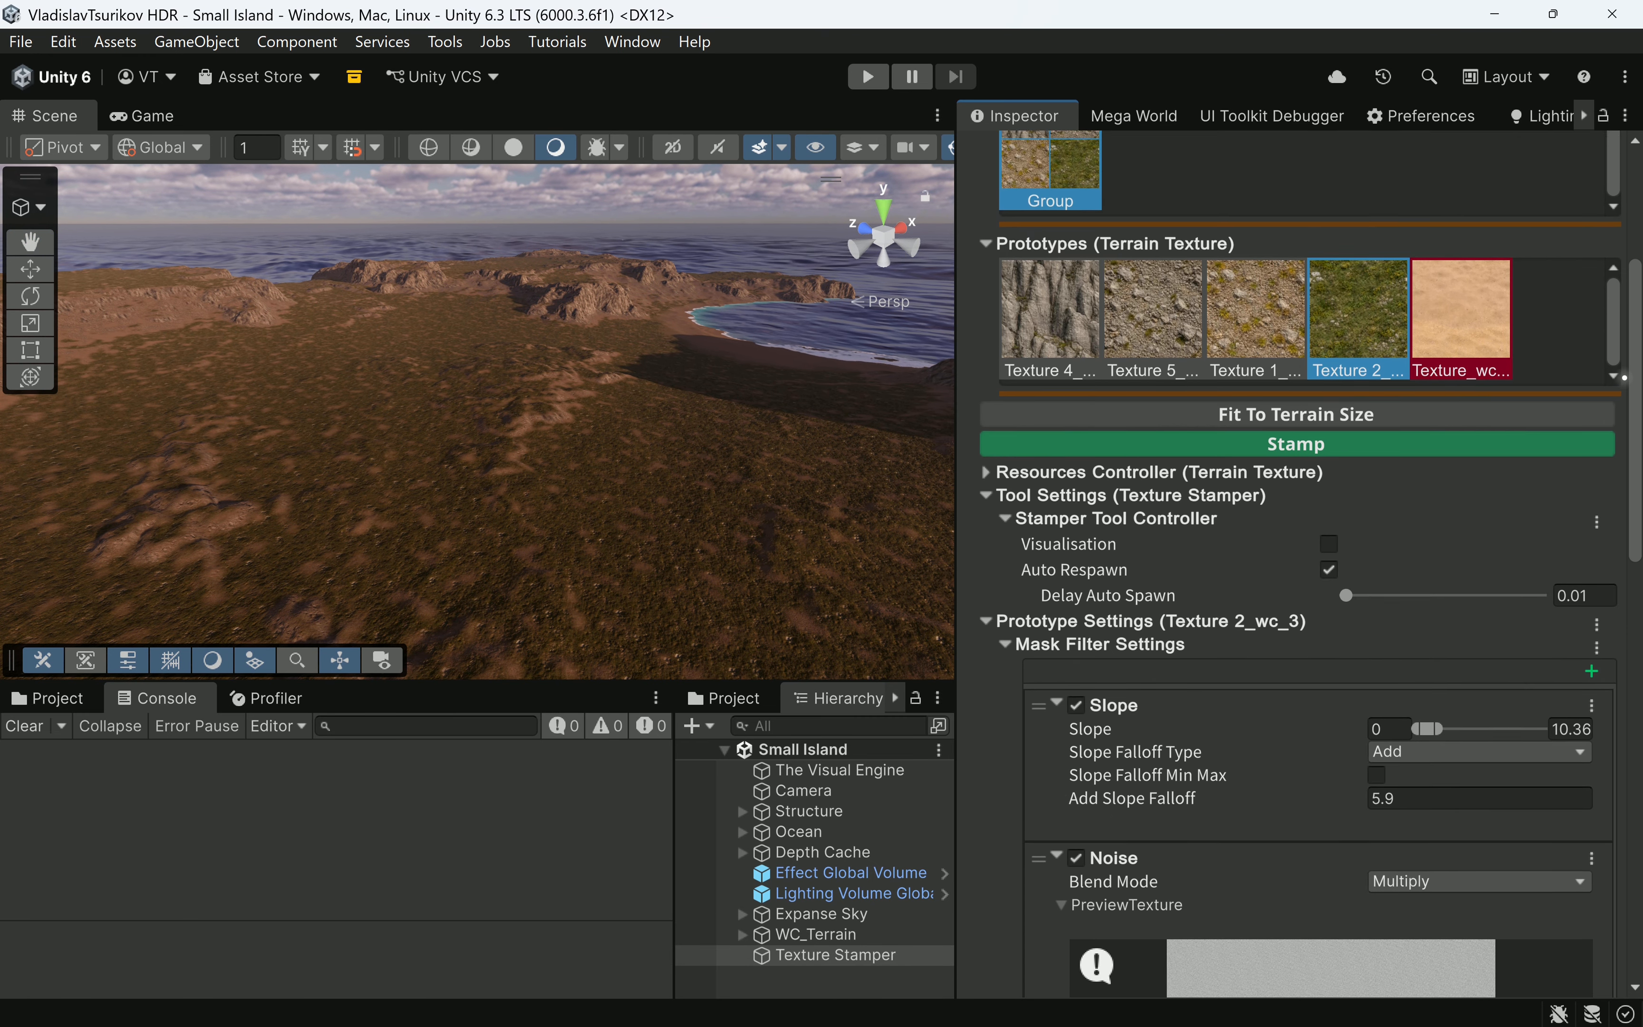
left_click(1434, 495)
right_click(1434, 495)
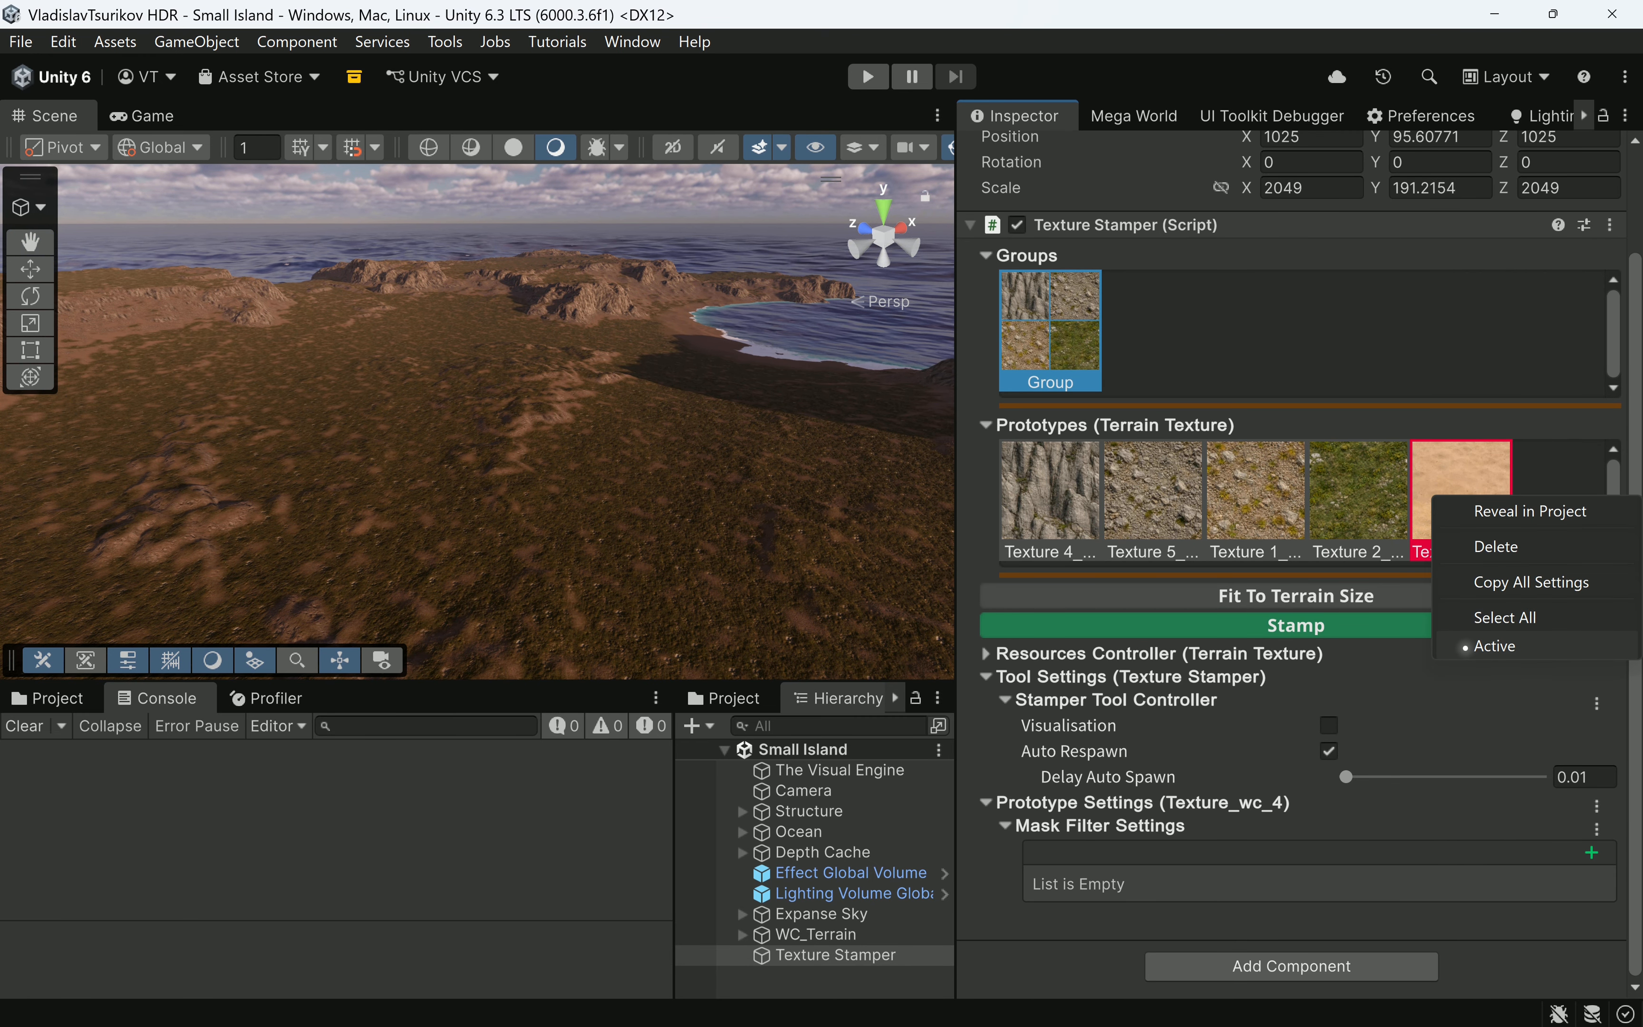
left_click(1493, 646)
left_click(1276, 626)
Add a Height filter to the mask filters of Texture_wc_4 and set its Height Falloff Type to None.
scroll(591, 510, "up", 3)
middle_click_drag(693, 477, 564, 482)
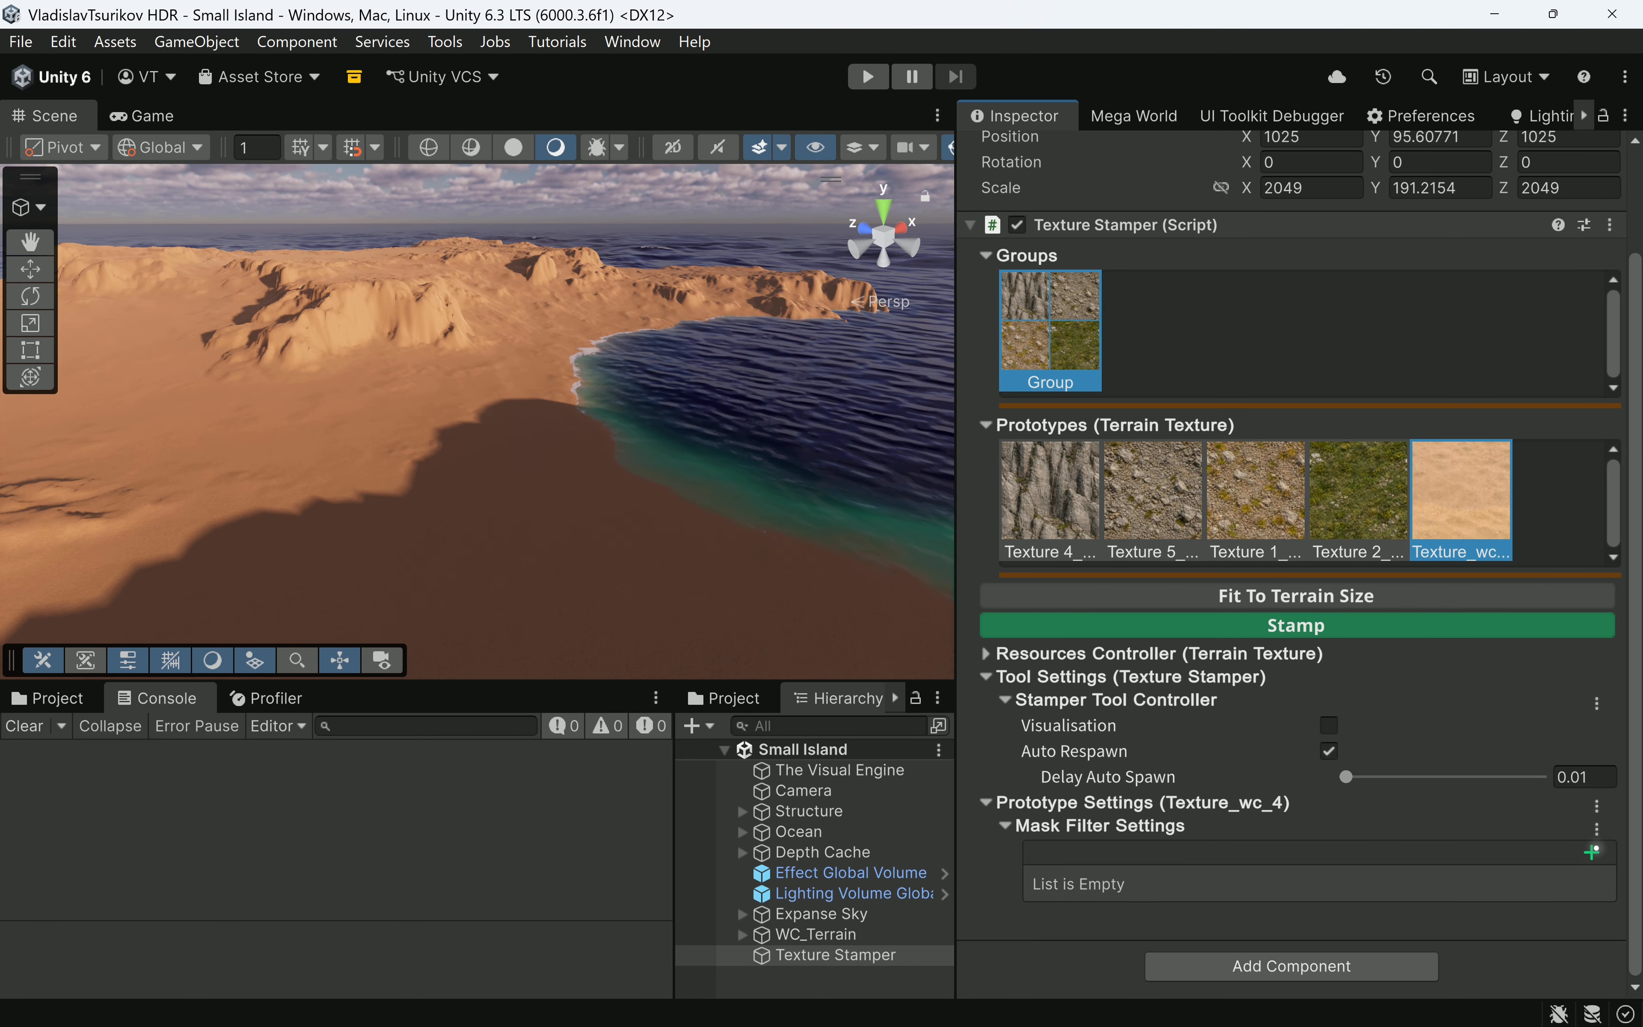
left_click(1591, 851)
left_click(1480, 624)
scroll(1410, 820, "down", 3)
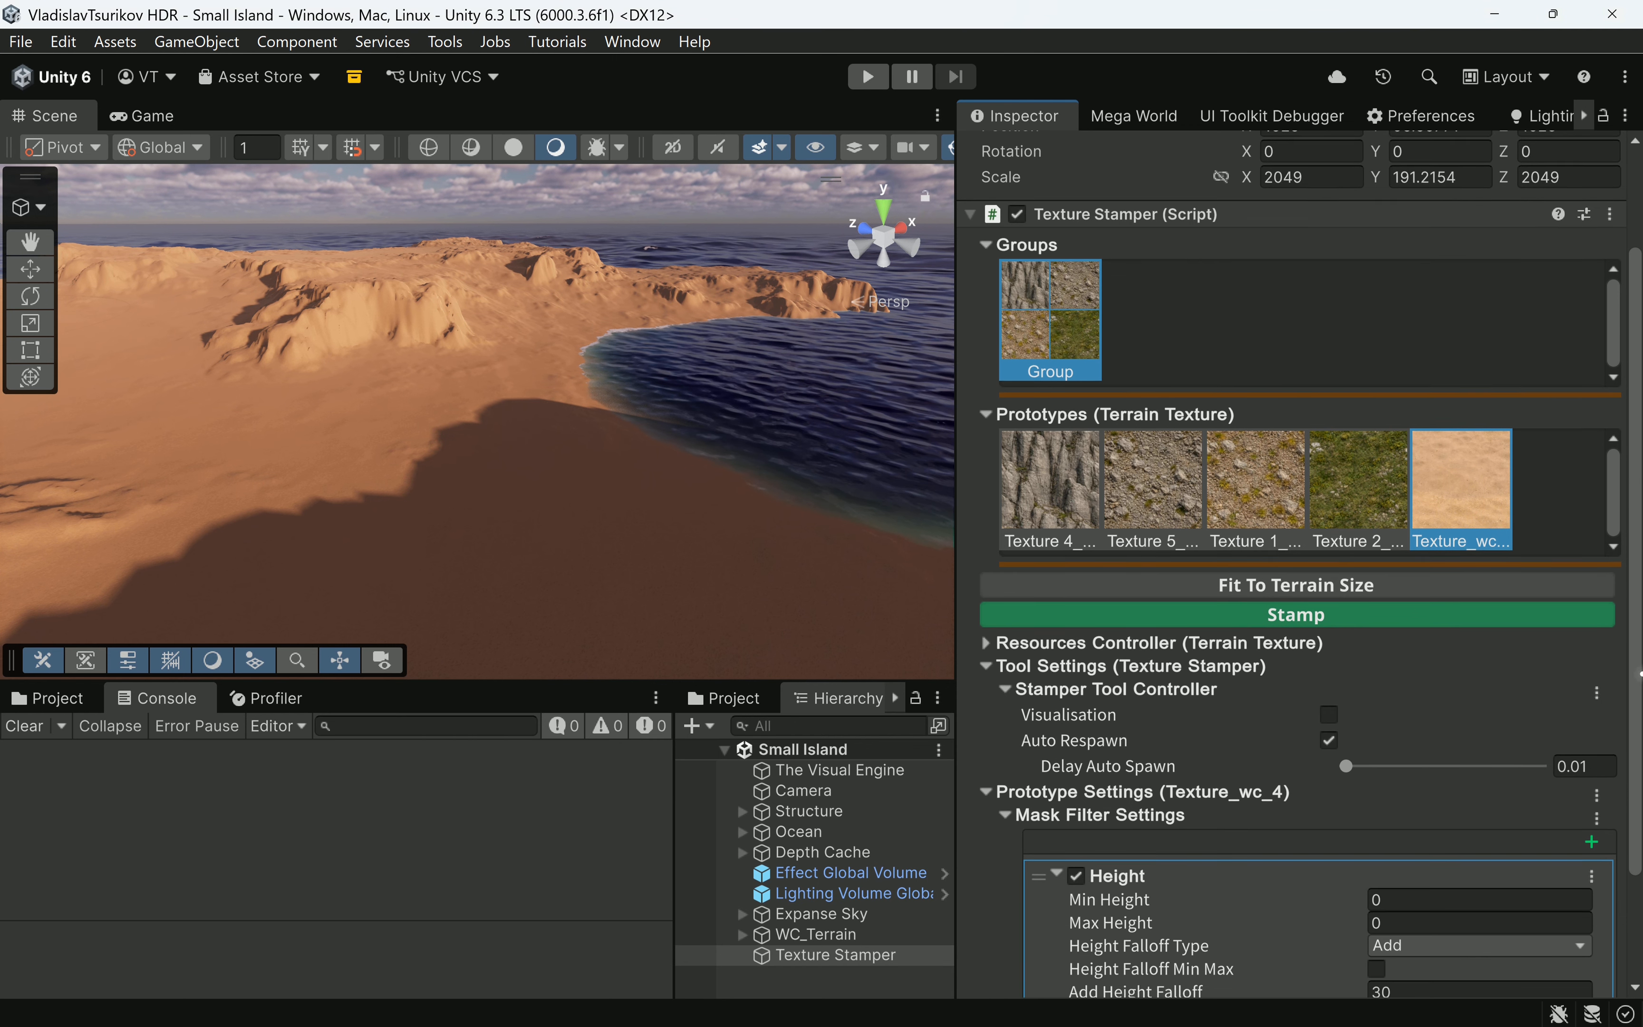
left_click_drag(1105, 783, 1147, 782)
left_click(1399, 806)
left_click(1402, 833)
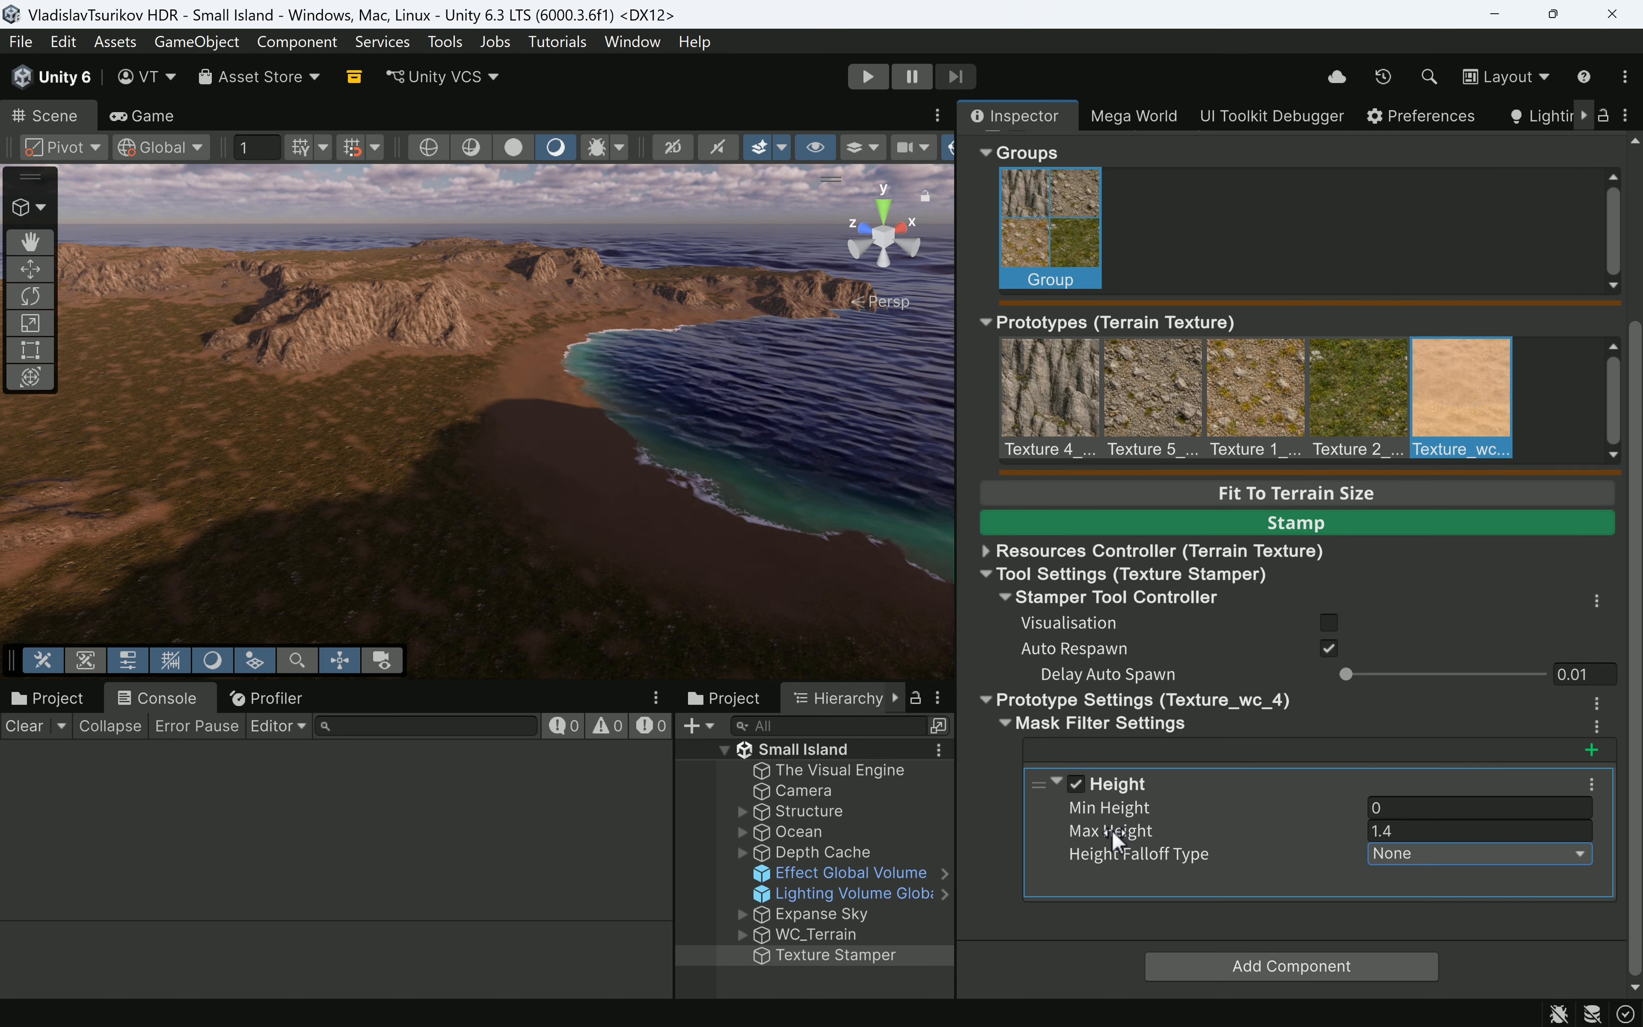
Set the sand's Height filter to a Max Height of 44 and an Add falloff of 1.7.
left_click_drag(1109, 829, 1254, 827)
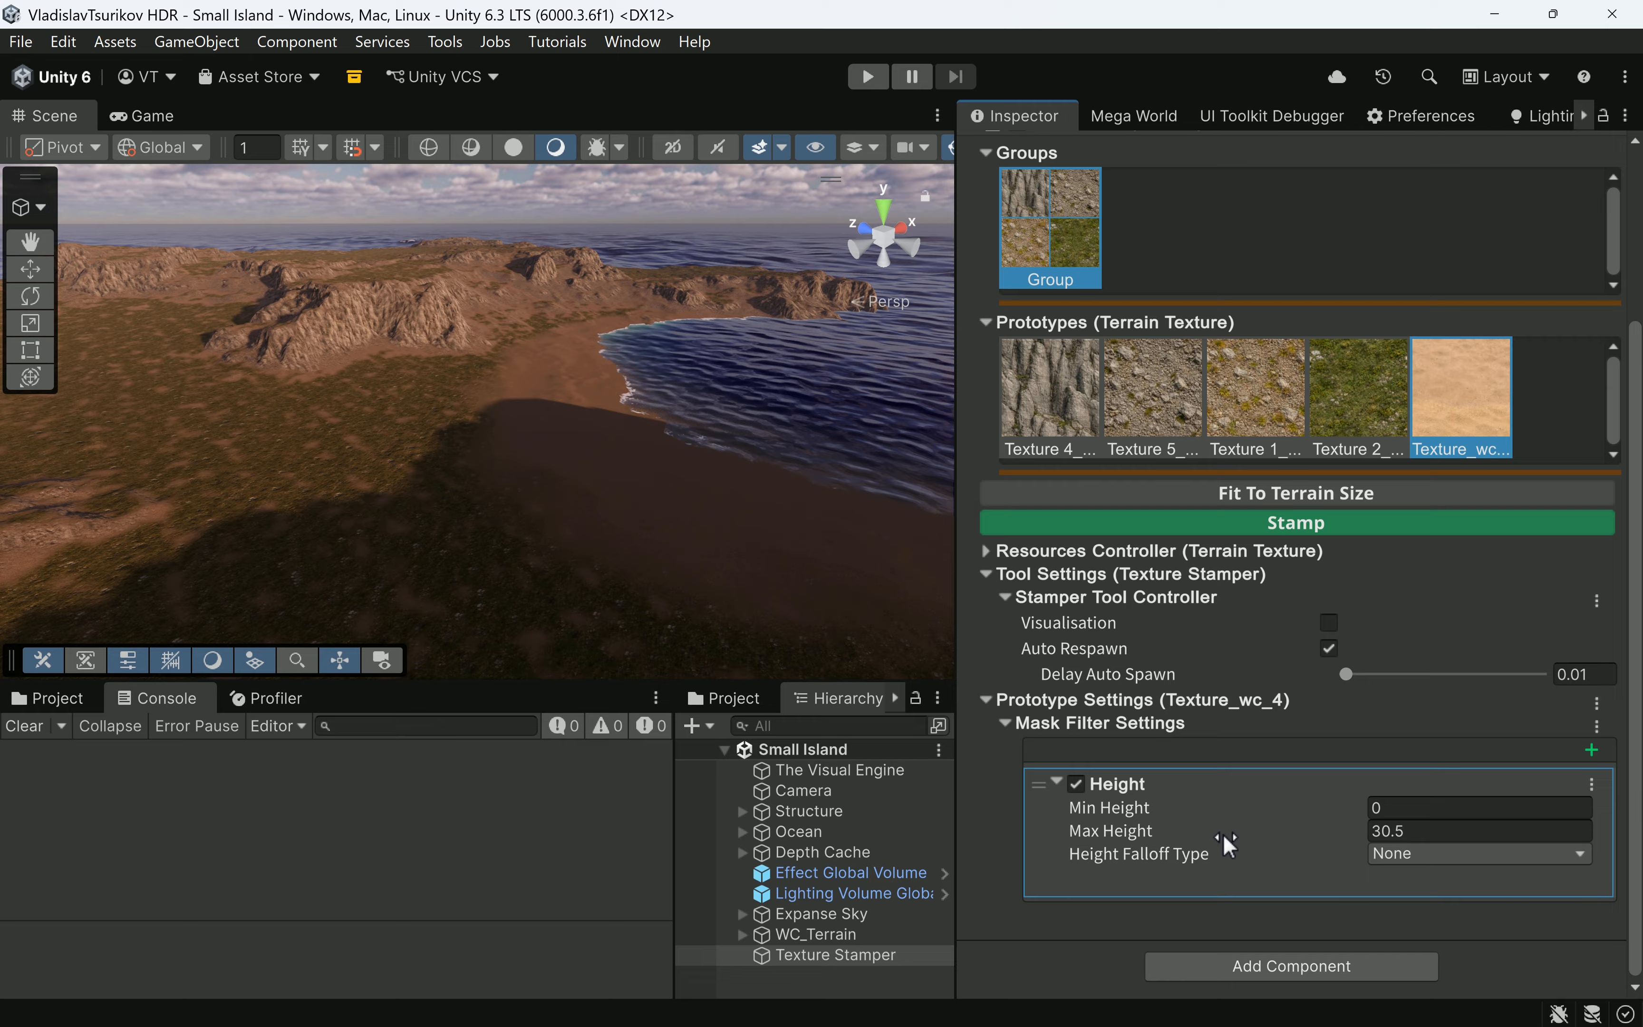
left_click_drag(1348, 842, 1369, 831)
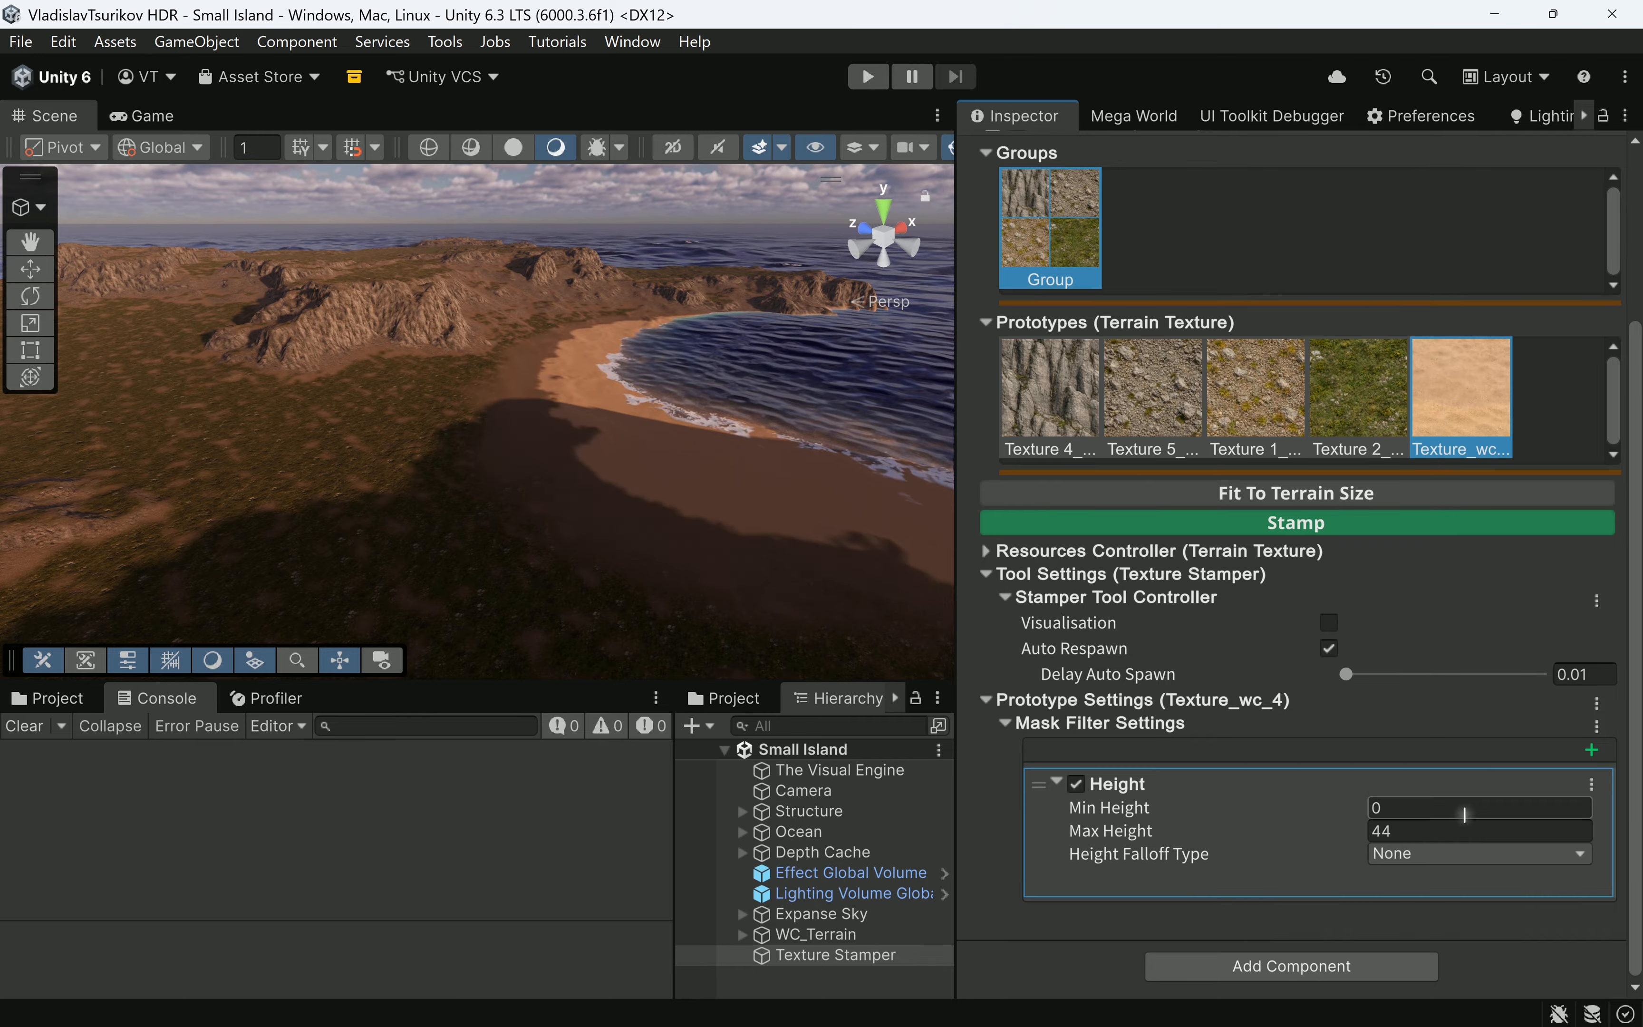
left_click(1419, 854)
left_click(1417, 908)
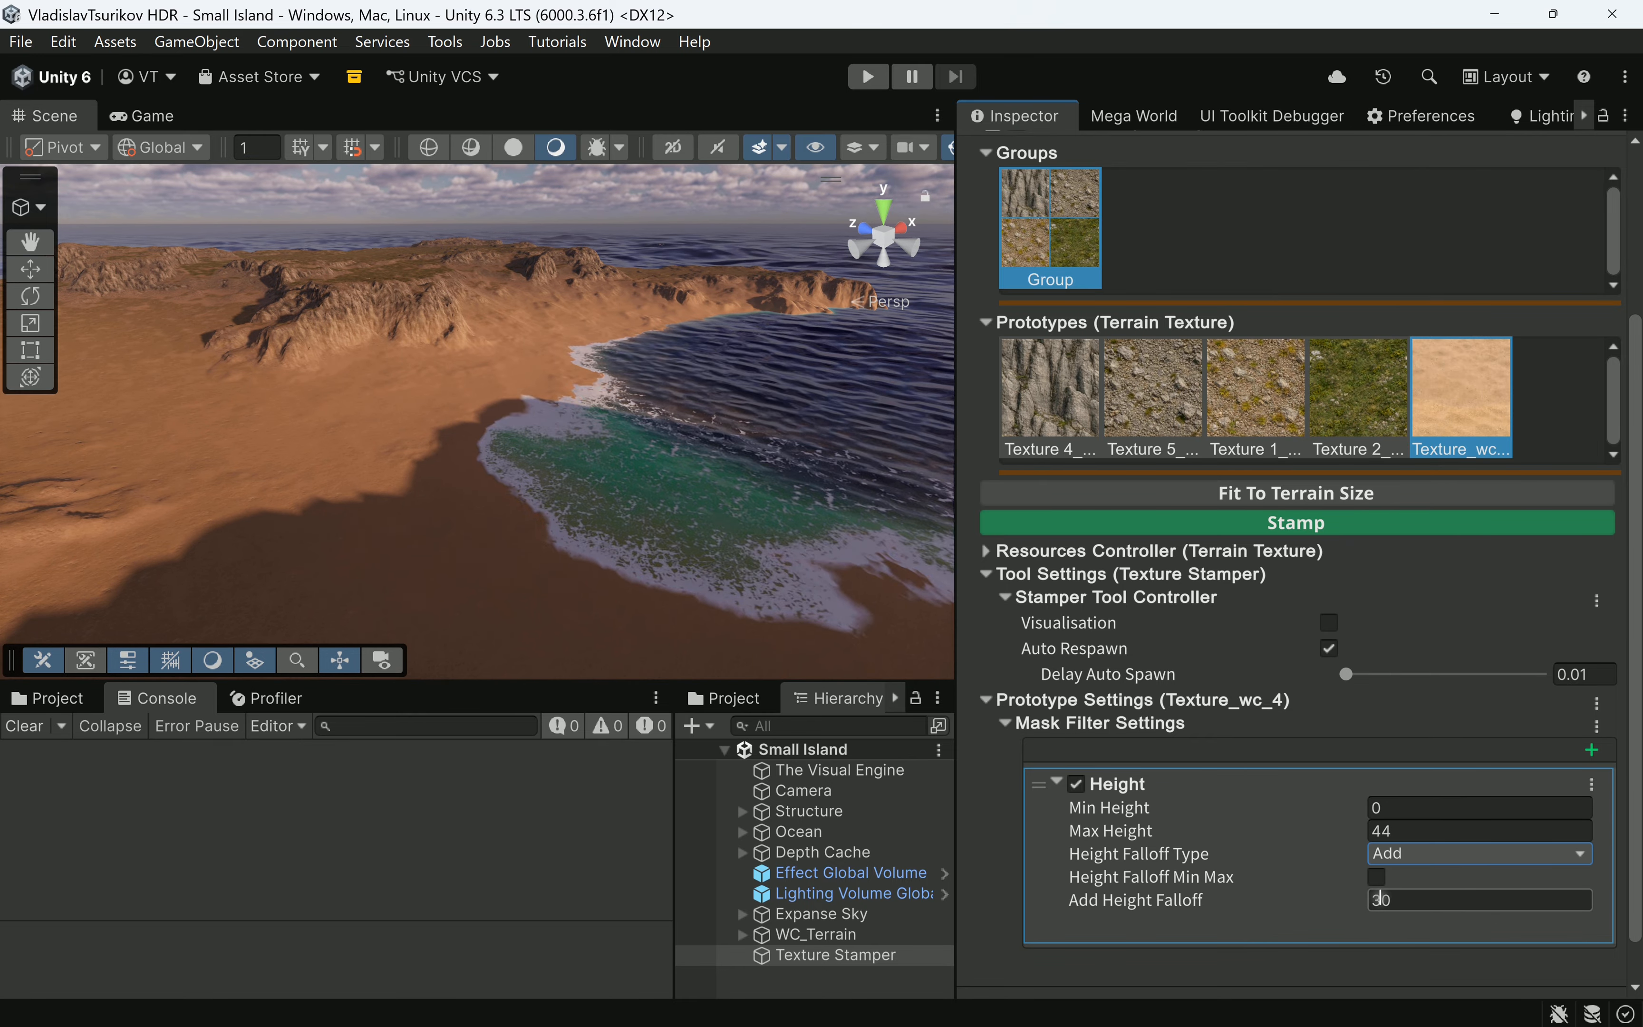
mouse_move(1305, 902)
left_mouse_down()
mouse_move(1077, 900)
mouse_move(1095, 900)
left_mouse_up()
Examine the sand coverage and its blending along the island's shoreline and cliffs.
scroll(419, 429, "up", 4)
middle_click_drag(592, 477, 451, 602)
scroll(550, 428, "down", 10)
right_click_drag(450, 602, 1005, 476)
middle_click_drag(380, 285, 795, 393)
right_click_drag(796, 393, 1058, 433)
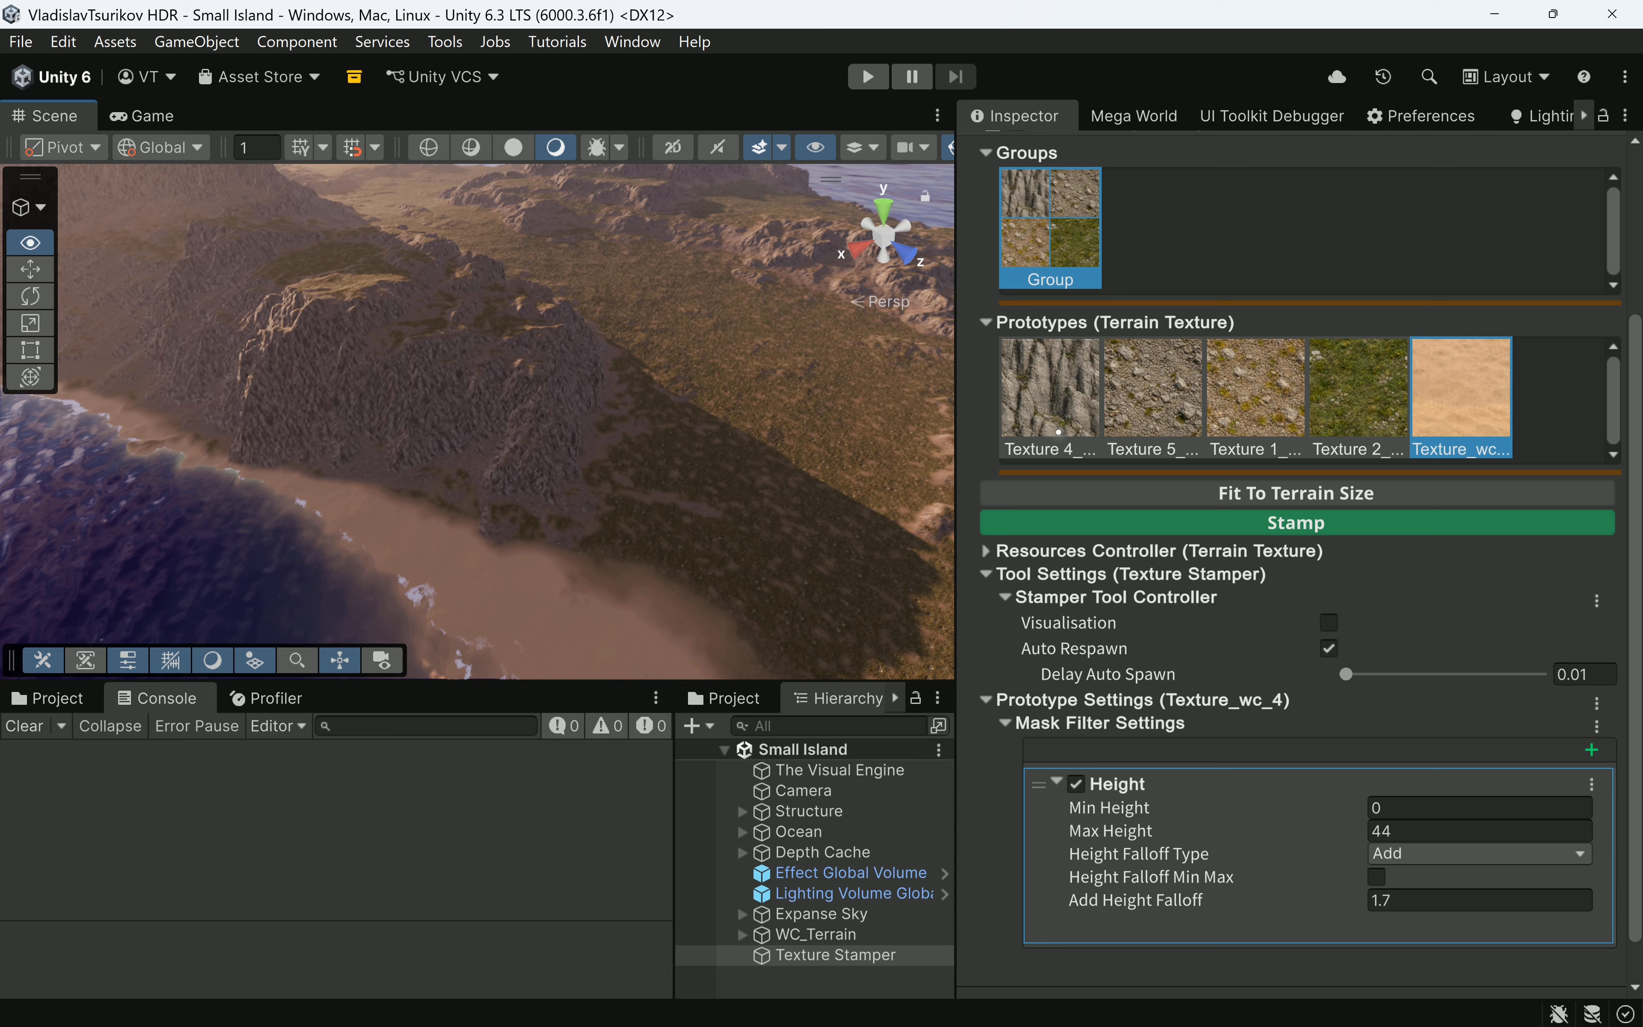
middle_click_drag(468, 468, 884, 477)
middle_click_drag(476, 577, 770, 544)
middle_click_drag(476, 442, 1628, 424)
middle_click_drag(666, 380, 979, 359)
right_click_drag(632, 408, 1178, 380)
middle_click_drag(822, 451, 543, 438)
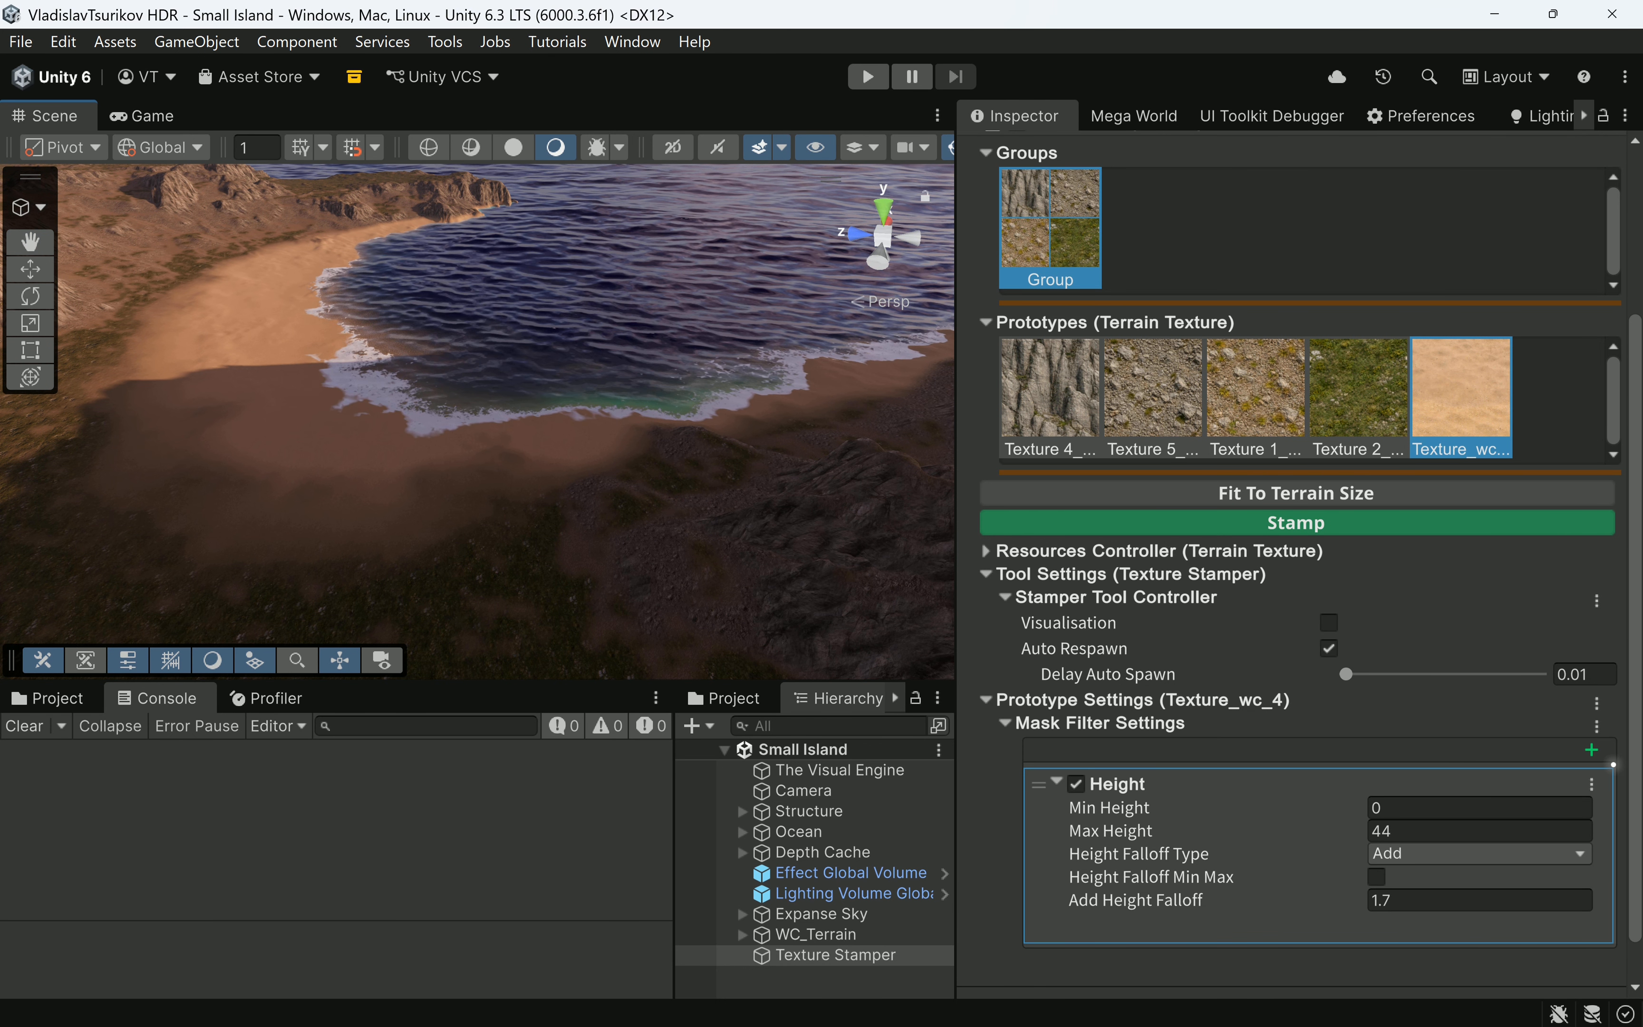
Replace the Height filter of Texture_wc_4 with a Height Noise filter.
left_click(1591, 784)
left_click(1531, 830)
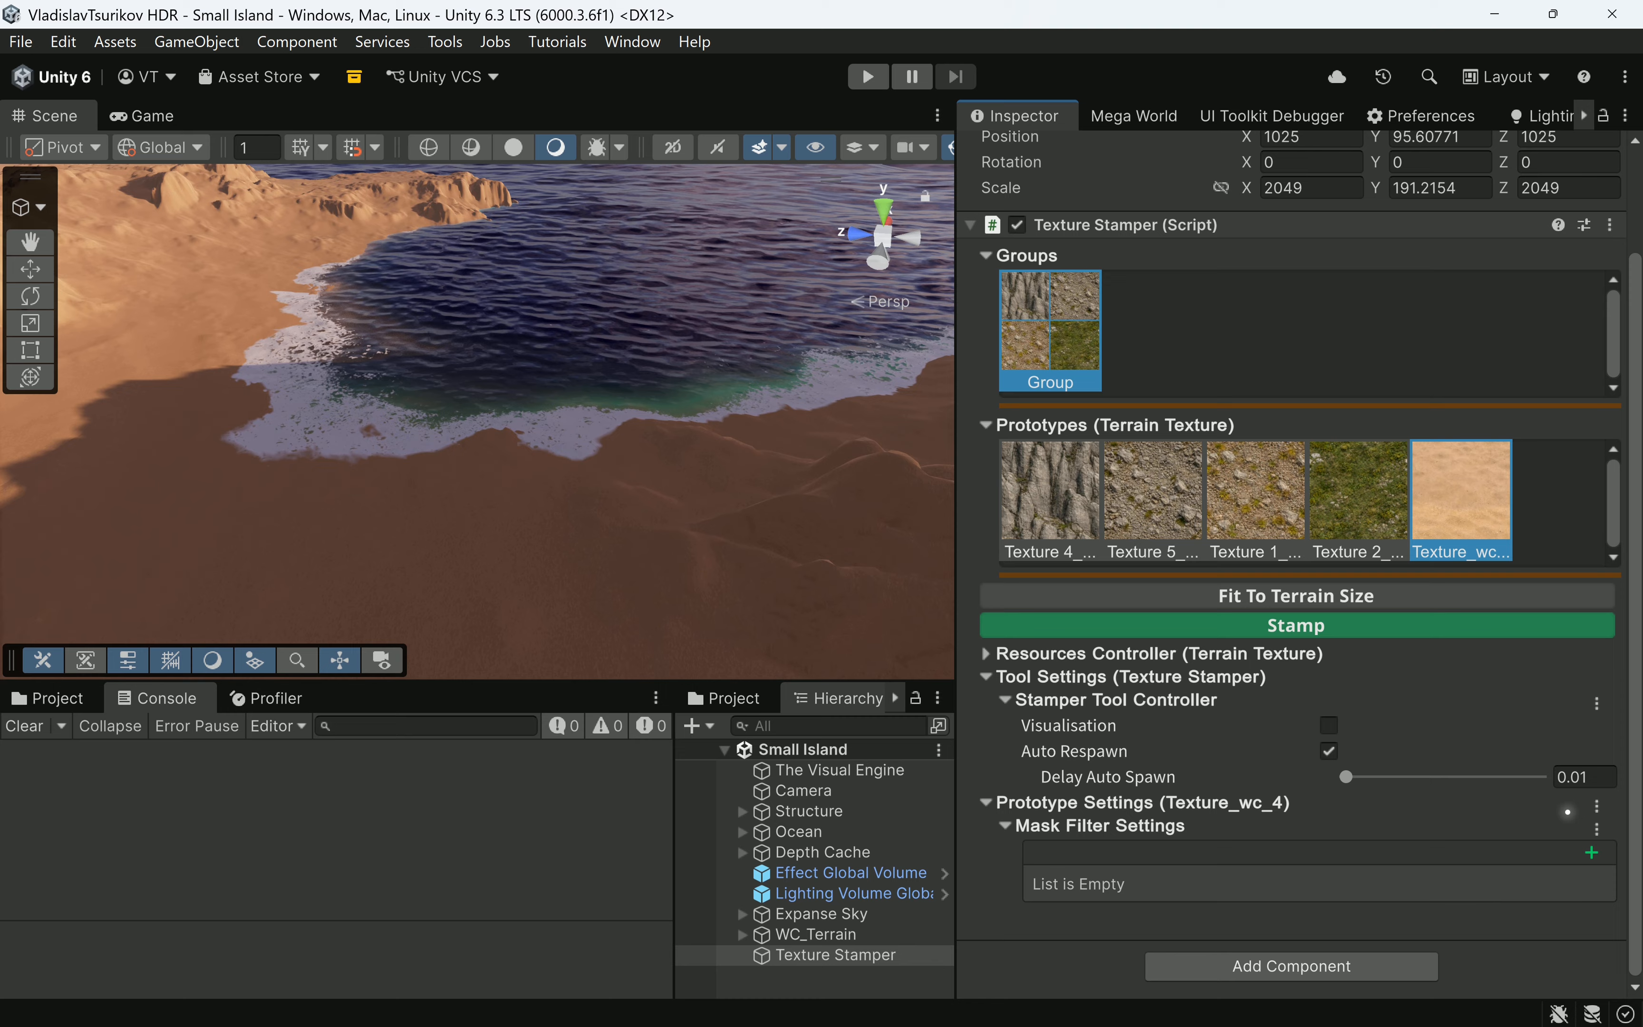
left_click(1592, 853)
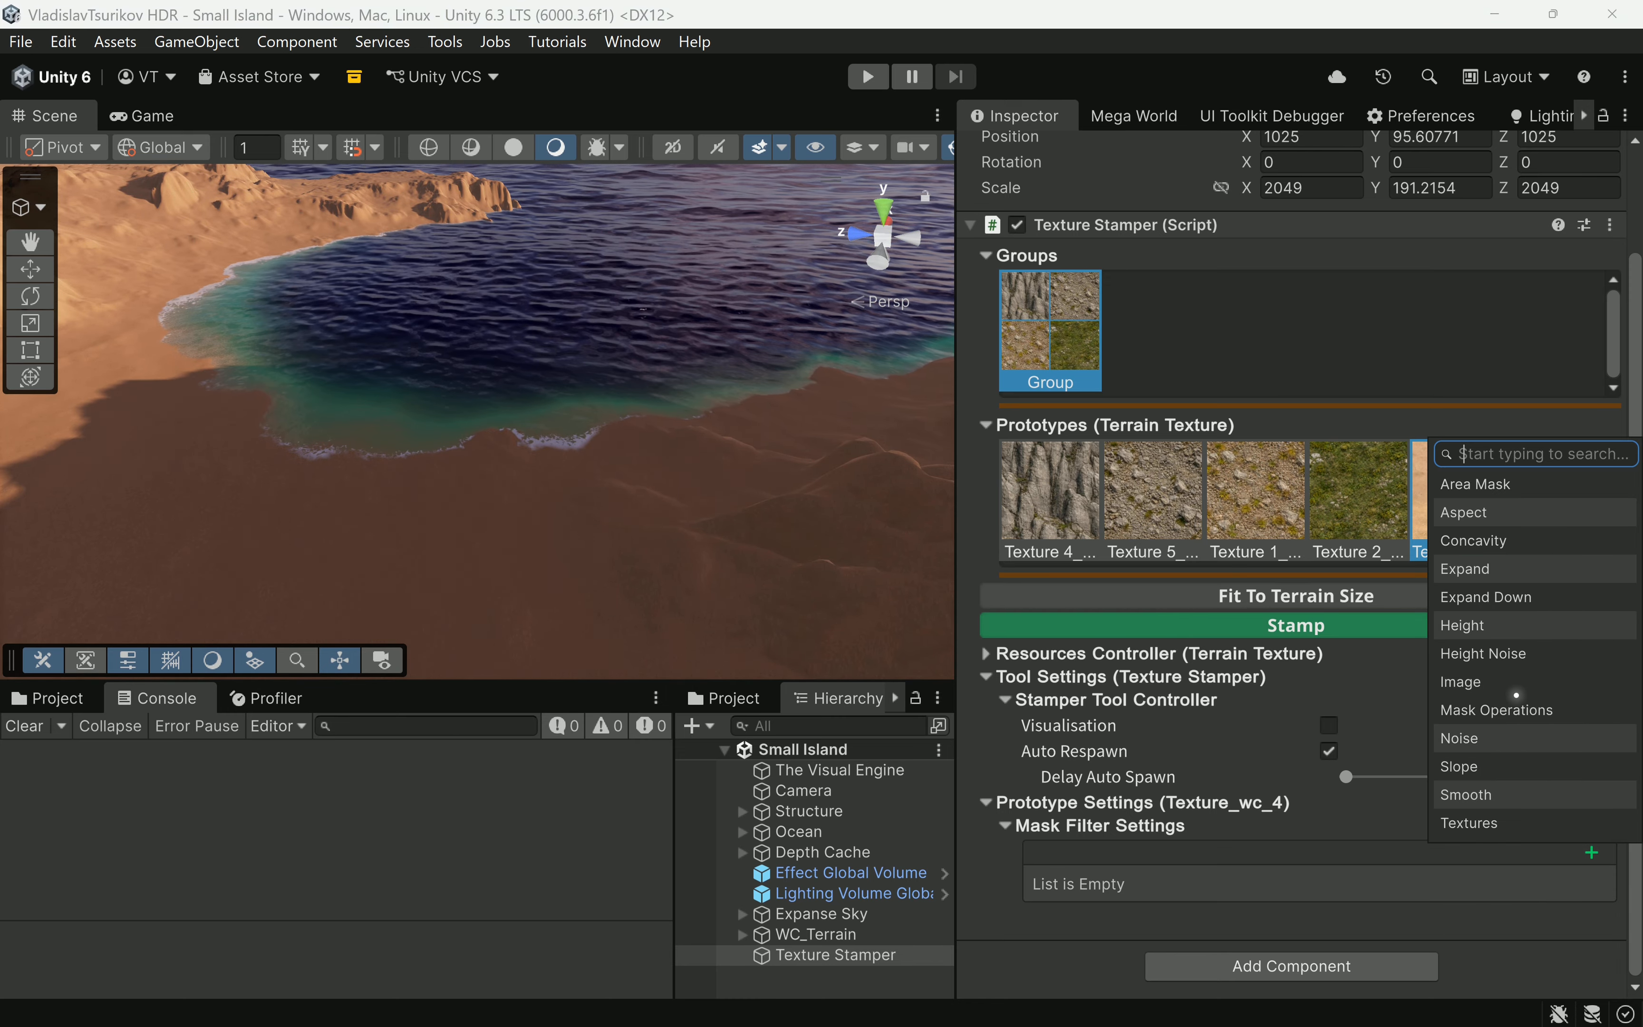
left_click(1516, 653)
left_click_drag(1636, 404, 1638, 565)
Set the Height Noise filter's Max Height to 42.5 so the sand stays near the beach.
right_click_drag(880, 510, 451, 422)
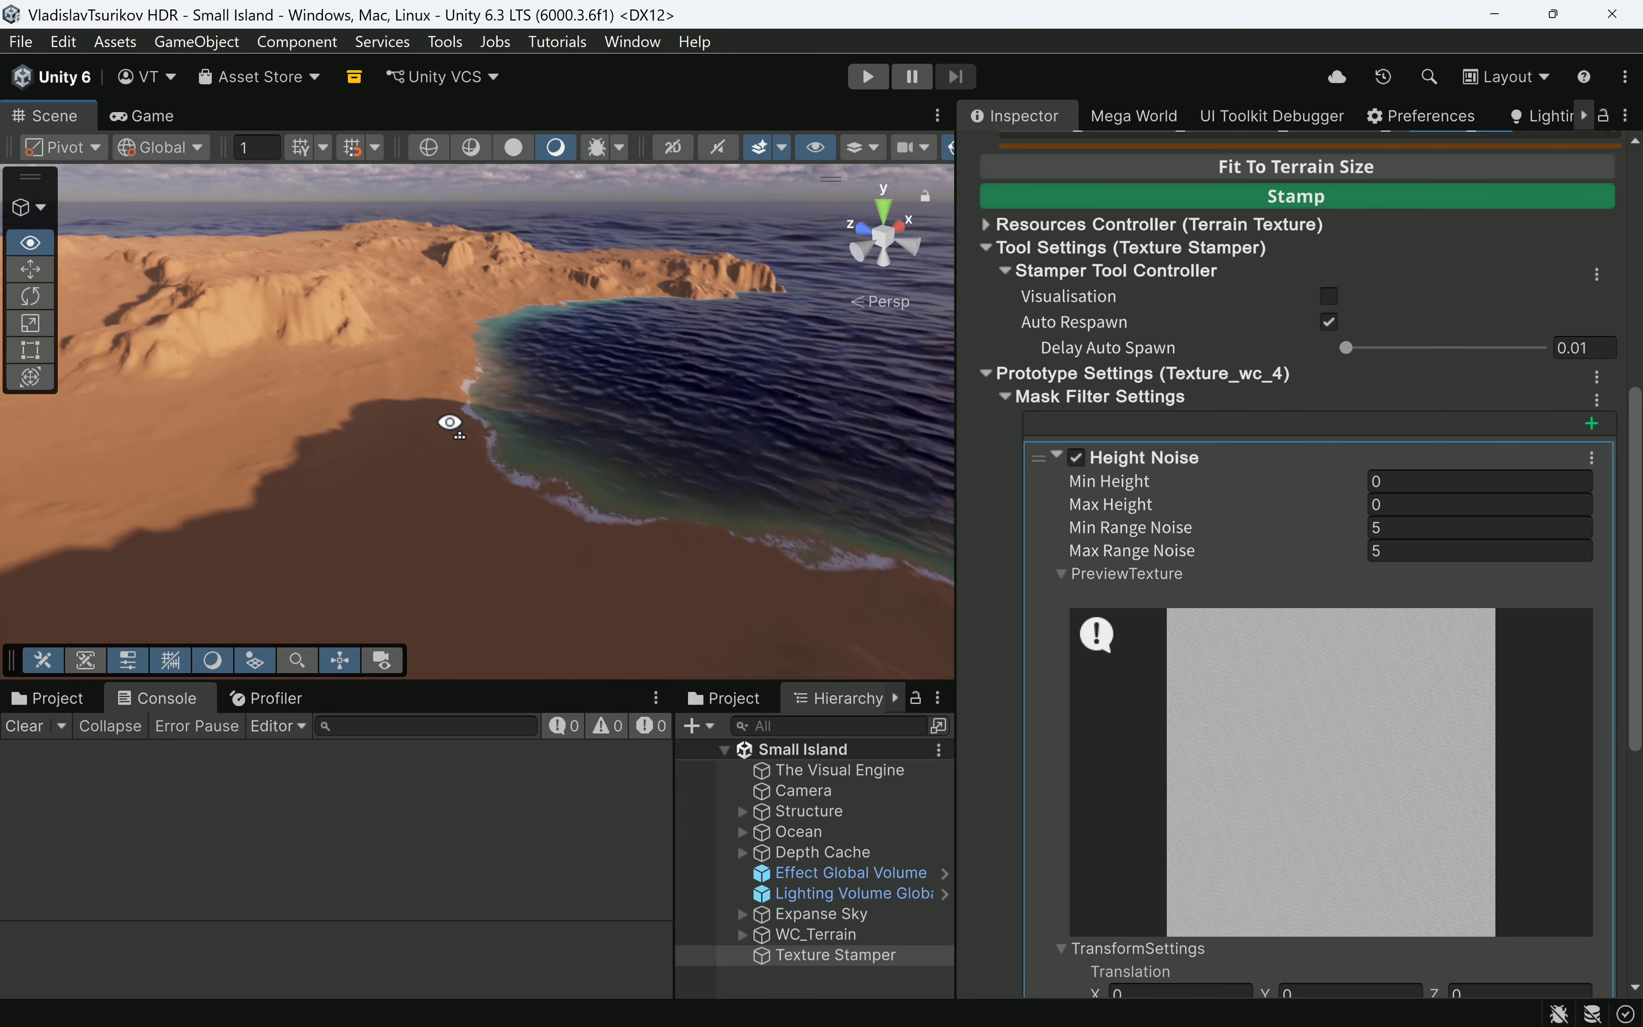
left_click_drag(1144, 501, 1119, 504)
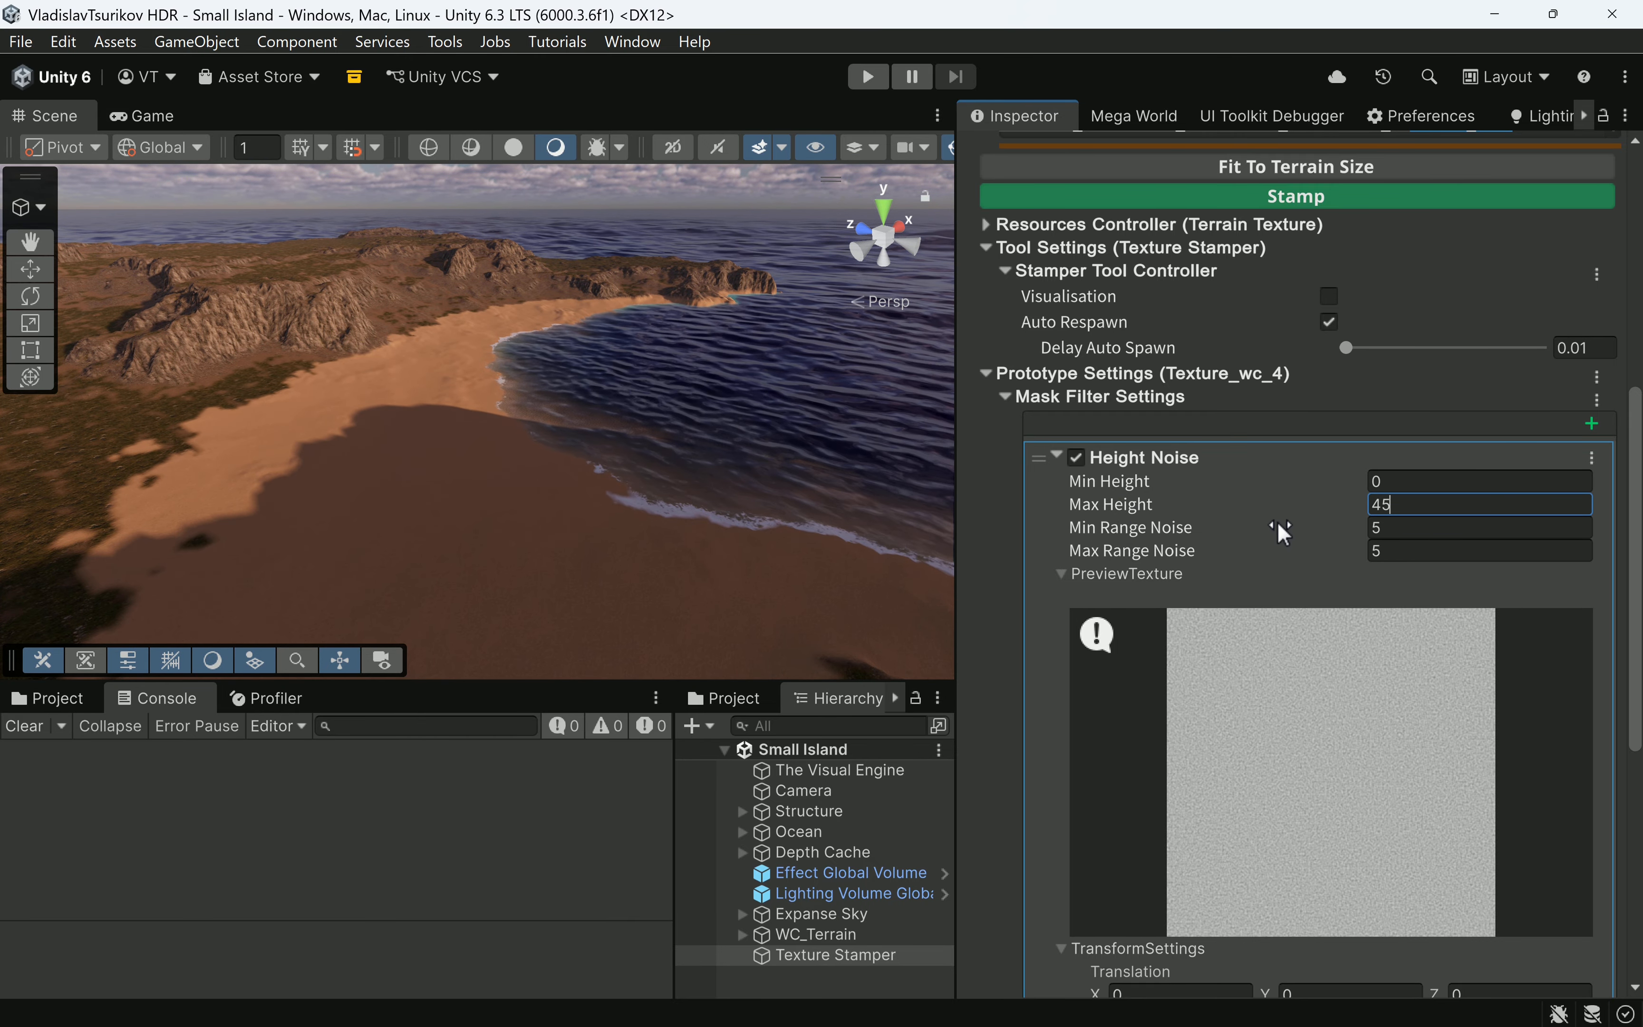
left_click_drag(1228, 506, 1204, 500)
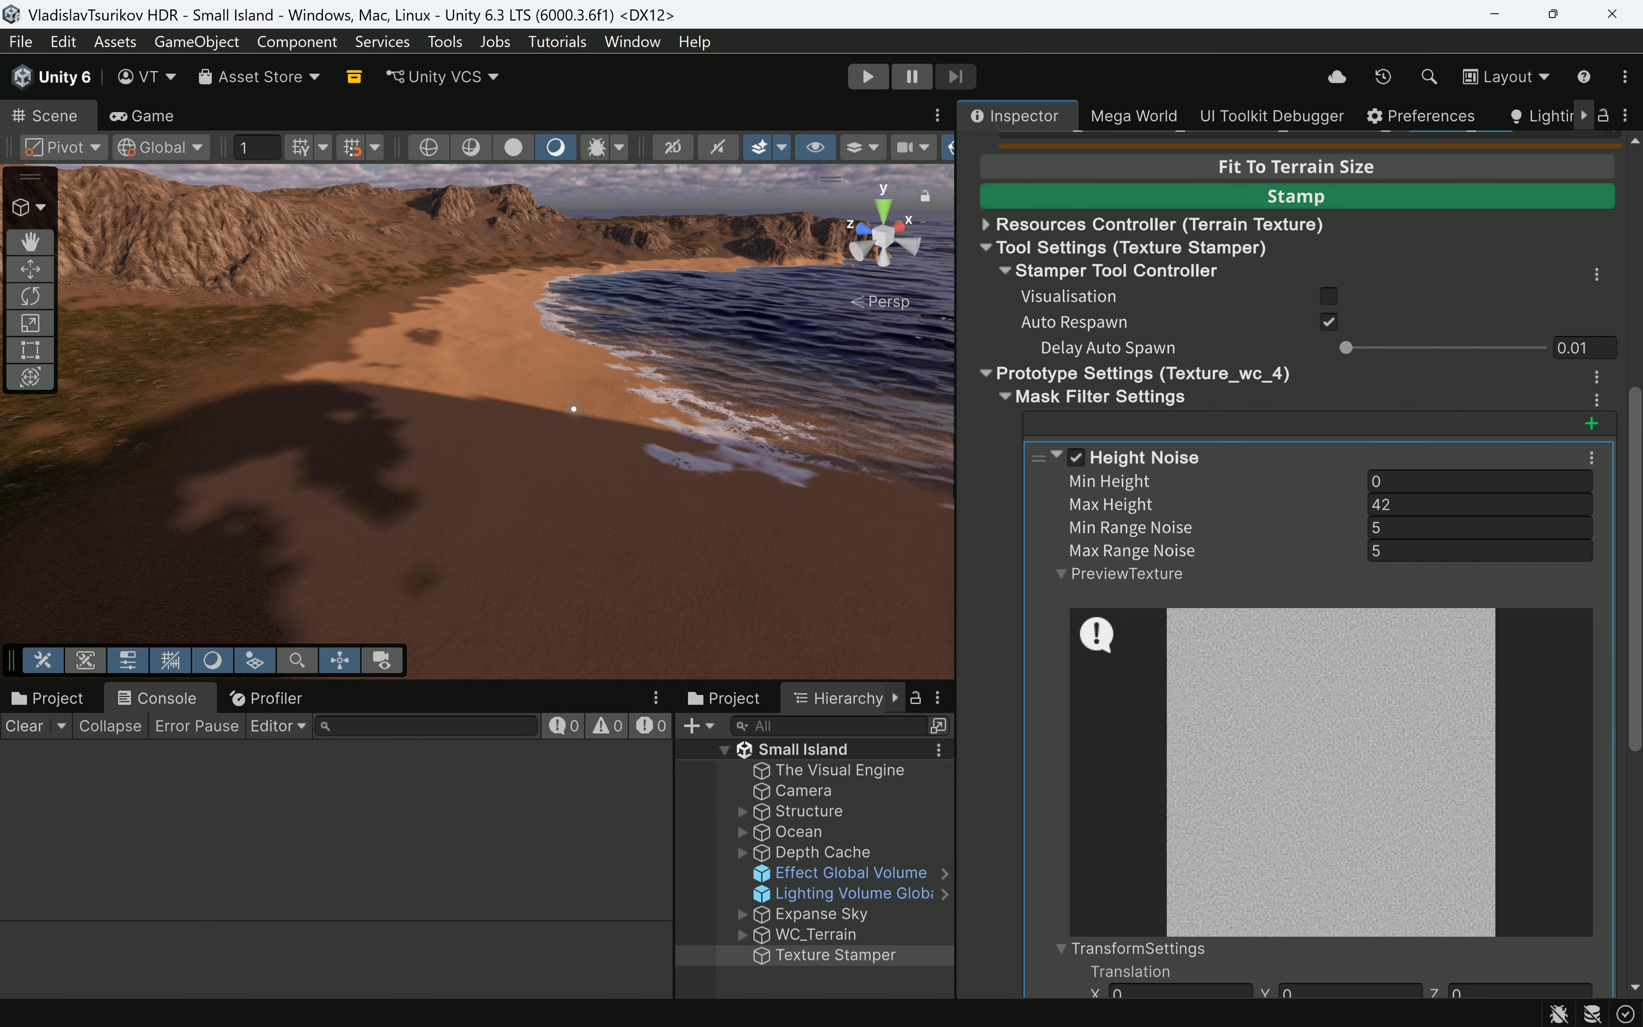
left_click(1383, 505)
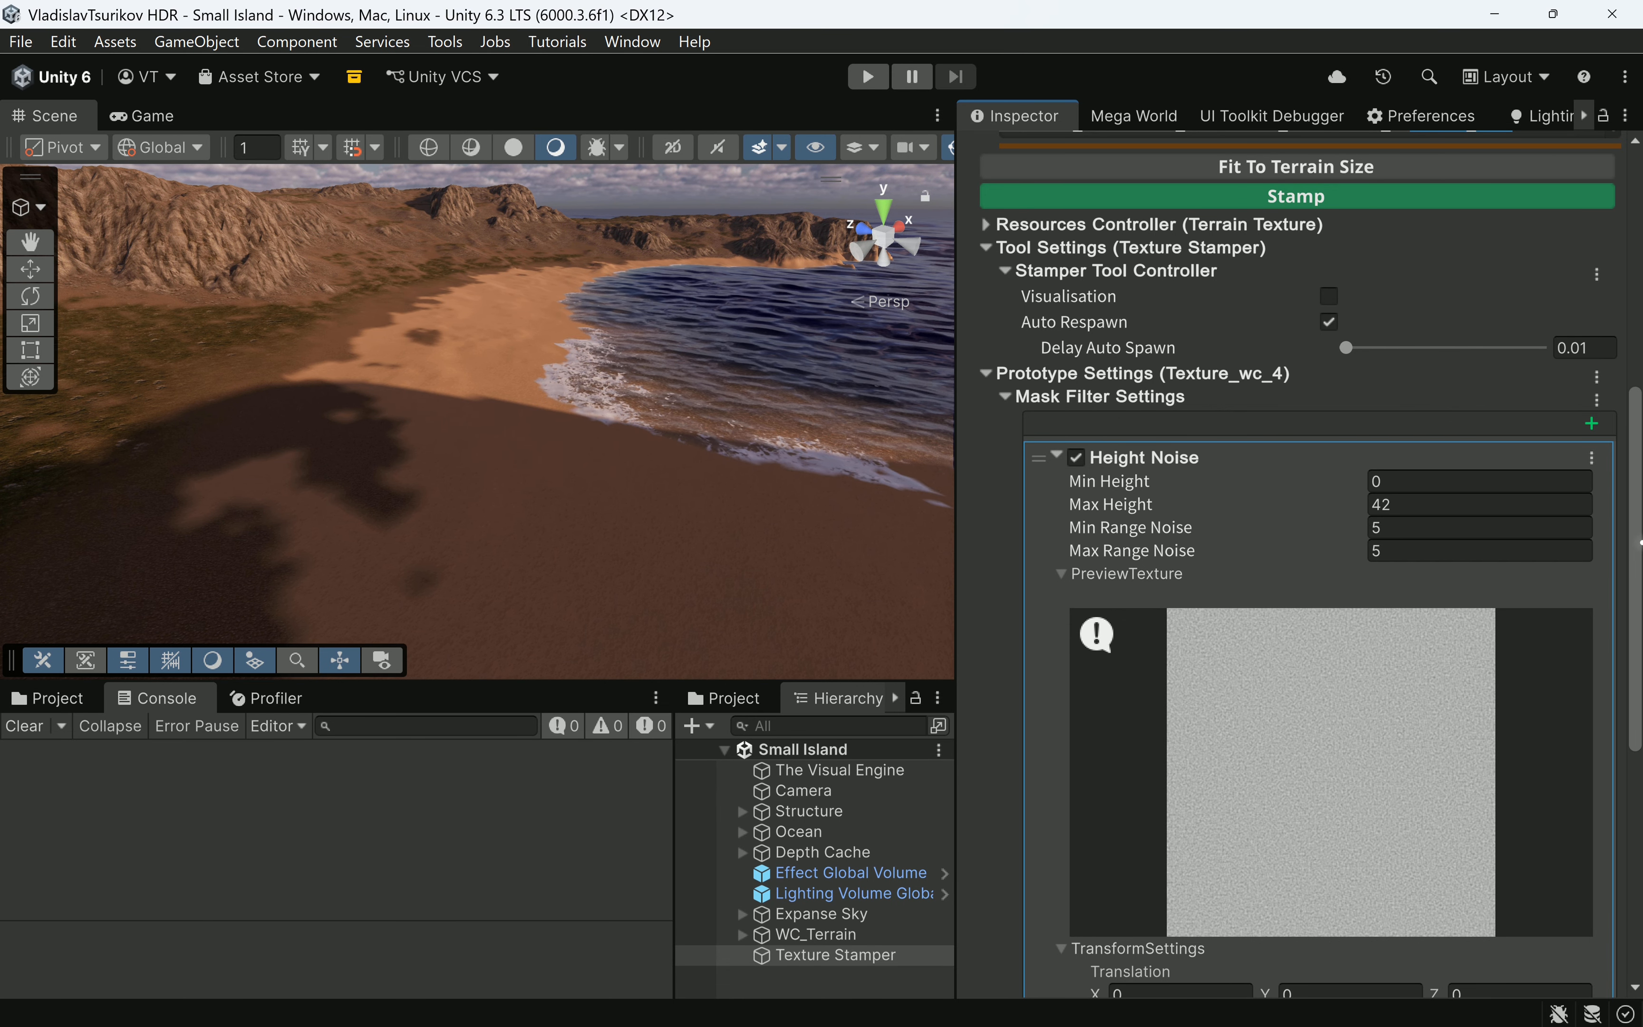
double_click(1389, 504)
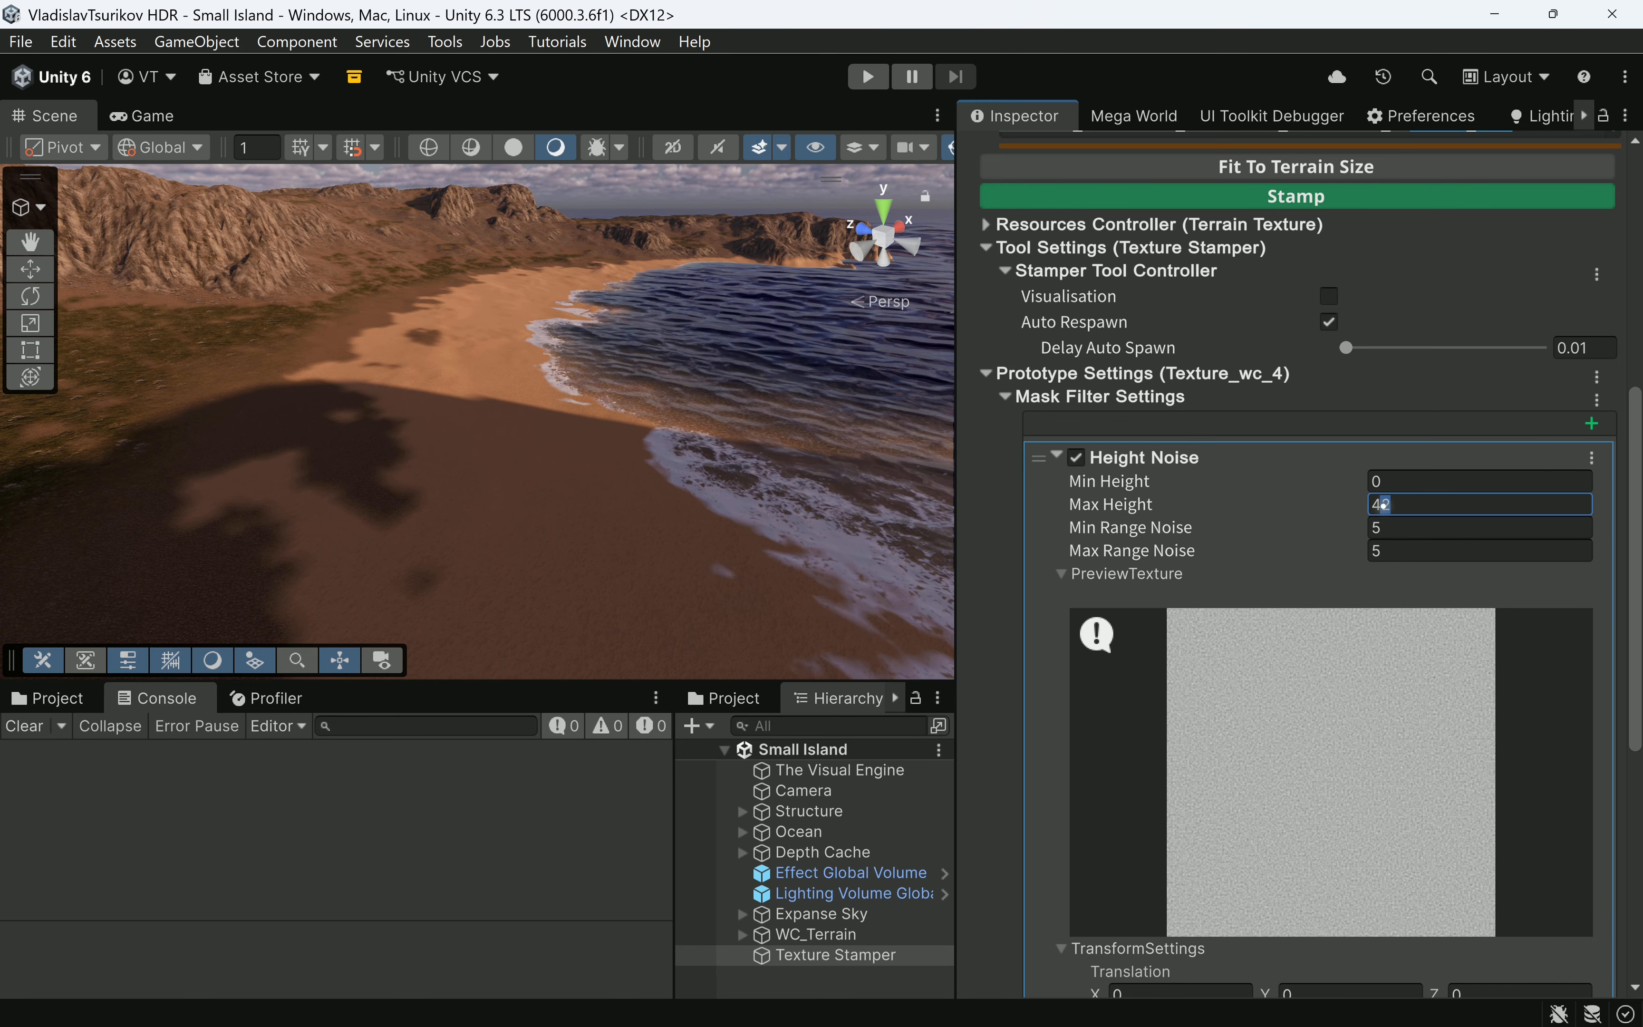
left_click(1399, 510)
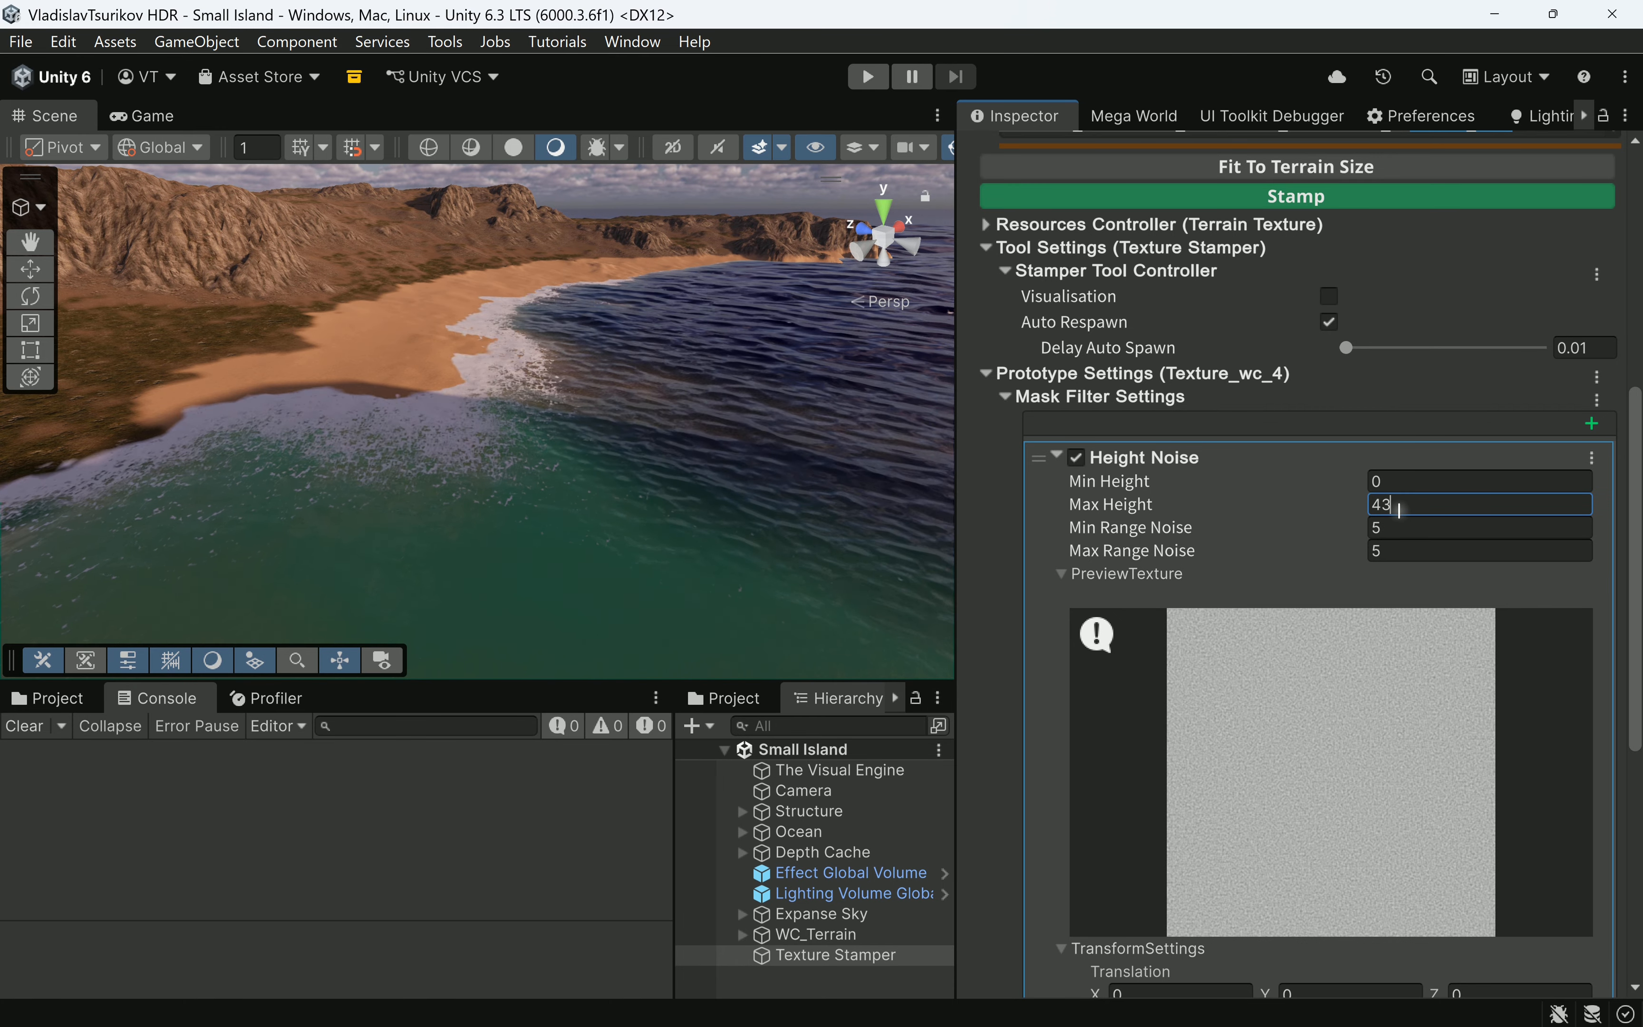
left_click_drag(1397, 509, 1380, 505)
left_click(1399, 508)
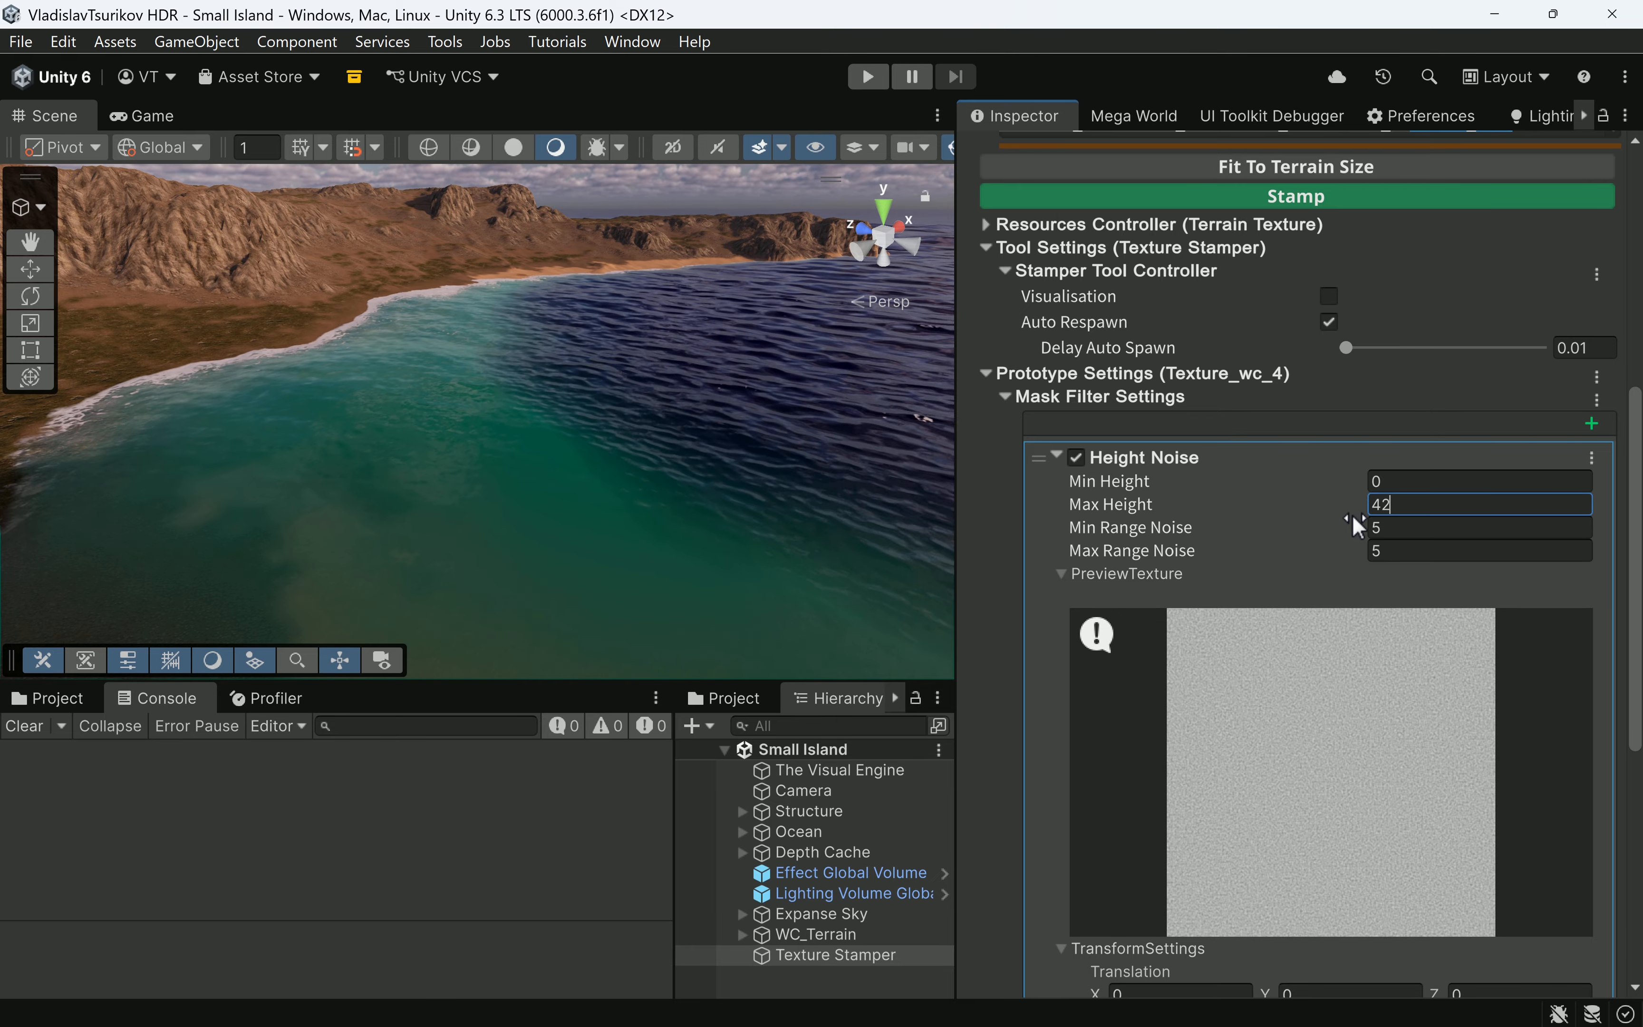
type(".5")
Shrink the Height Noise pattern to a scale of about 21.9 on X and Z.
scroll(675, 304, "down", 5)
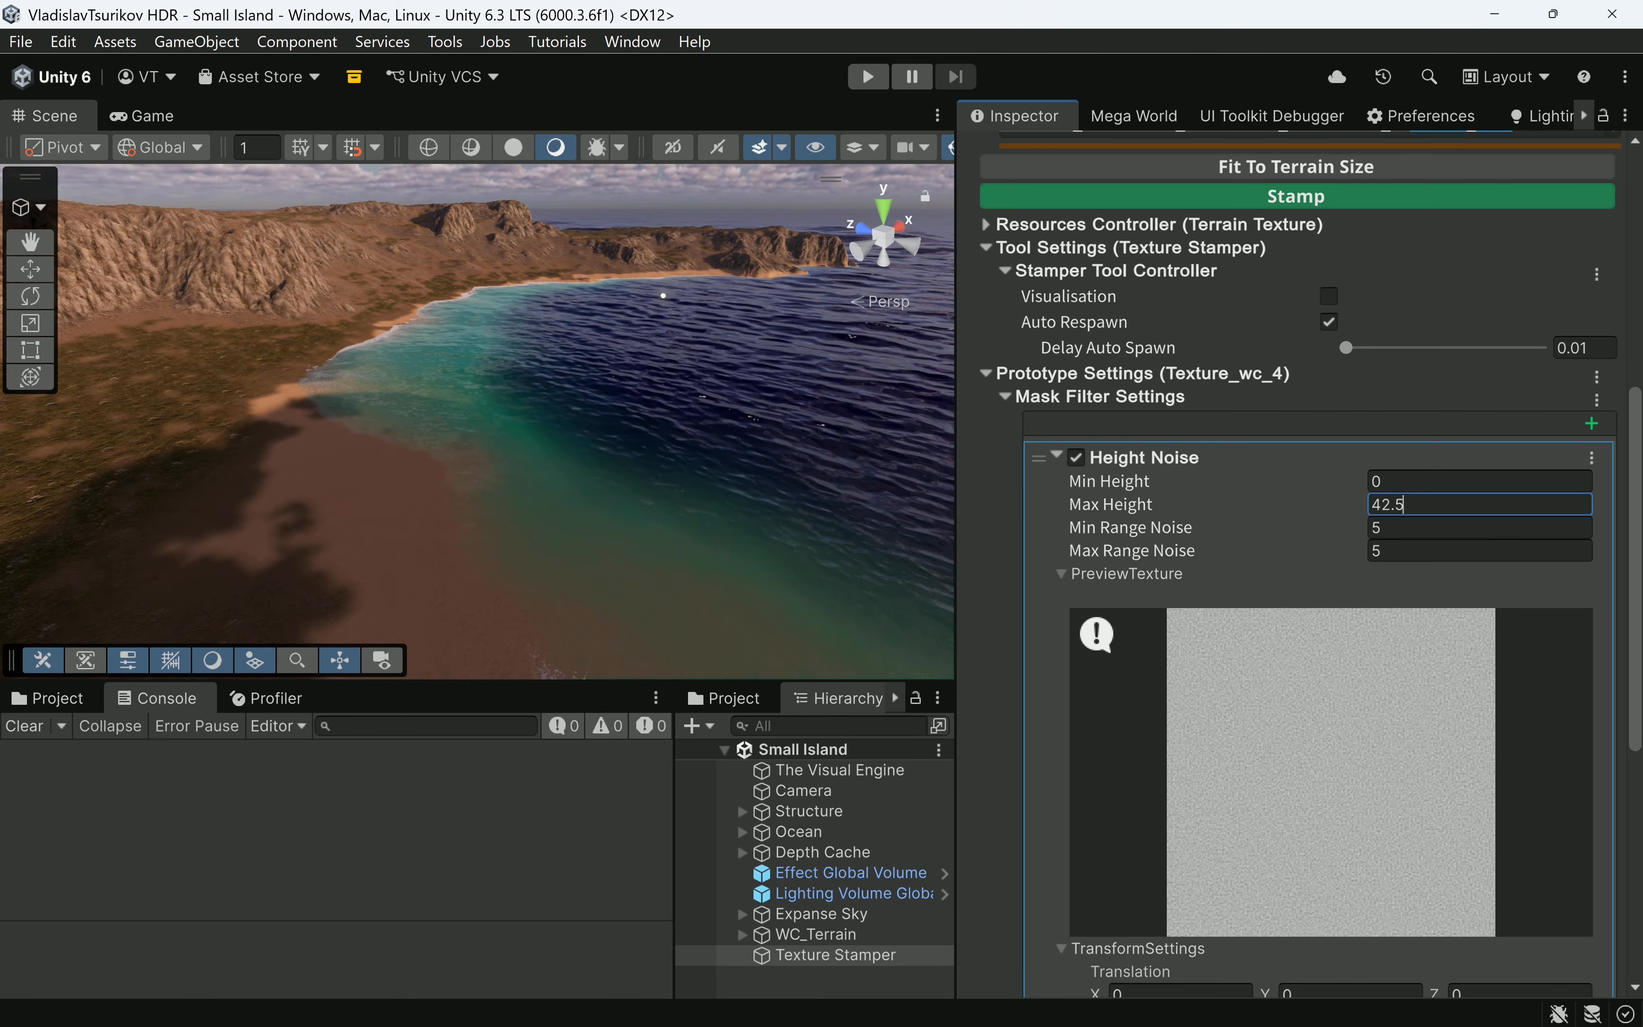
scroll(1297, 564, "up", 2)
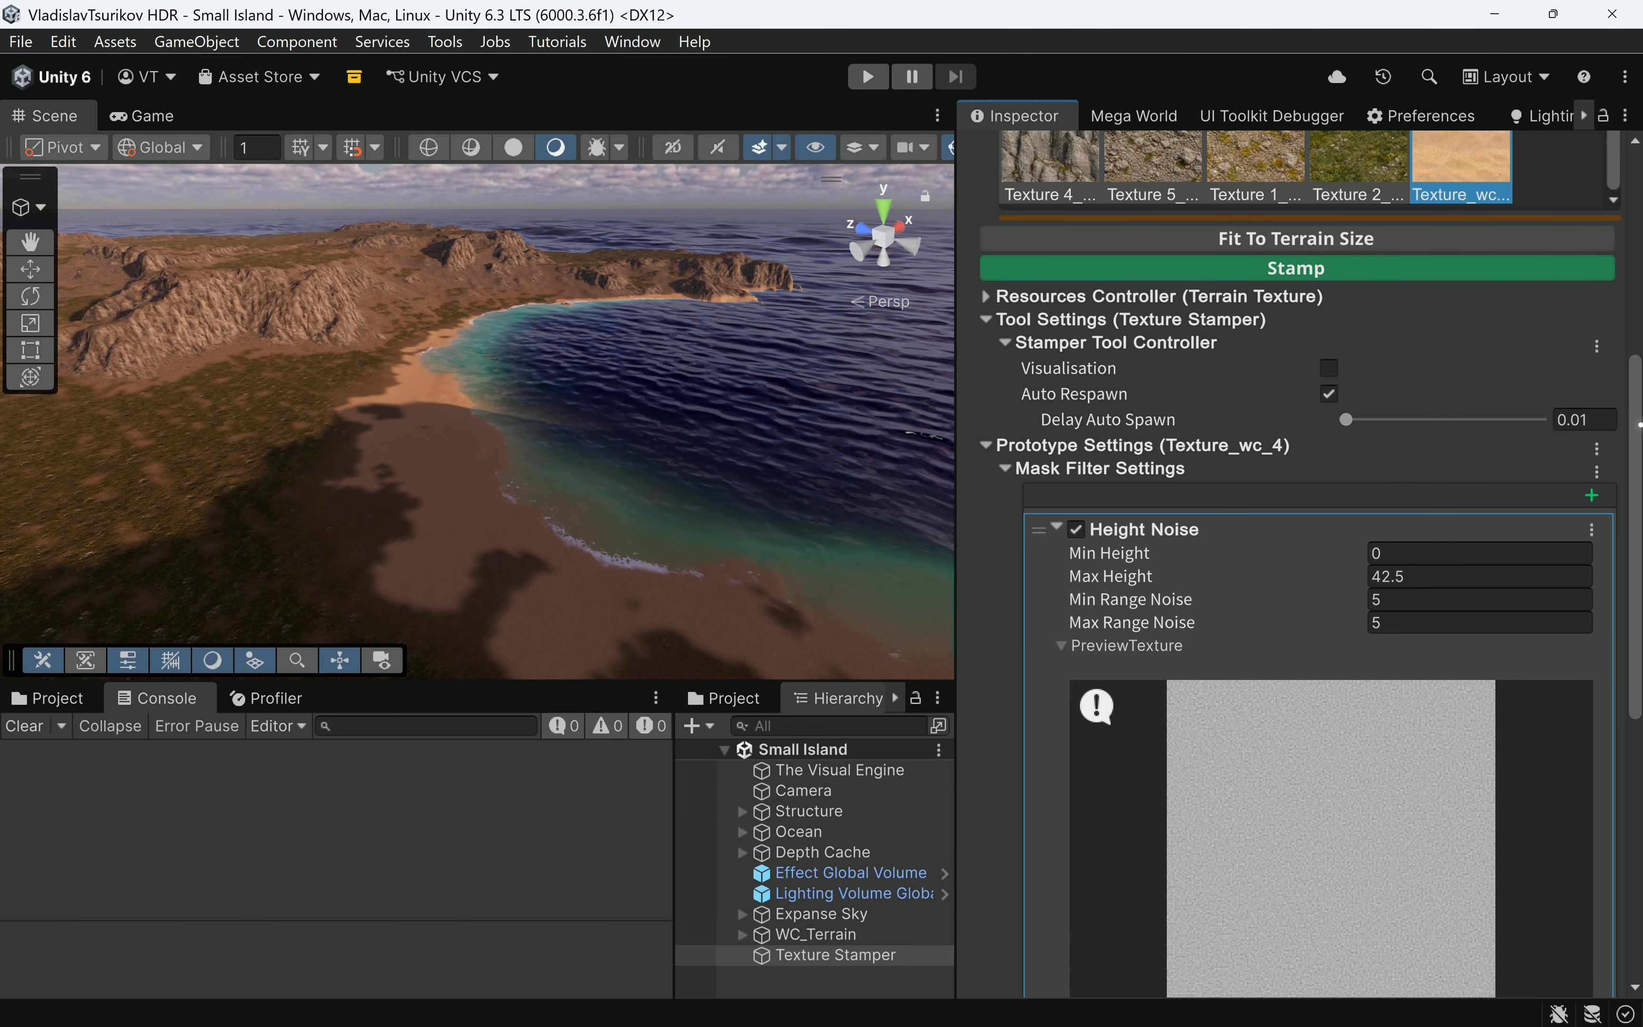
scroll(1459, 584, "down", 5)
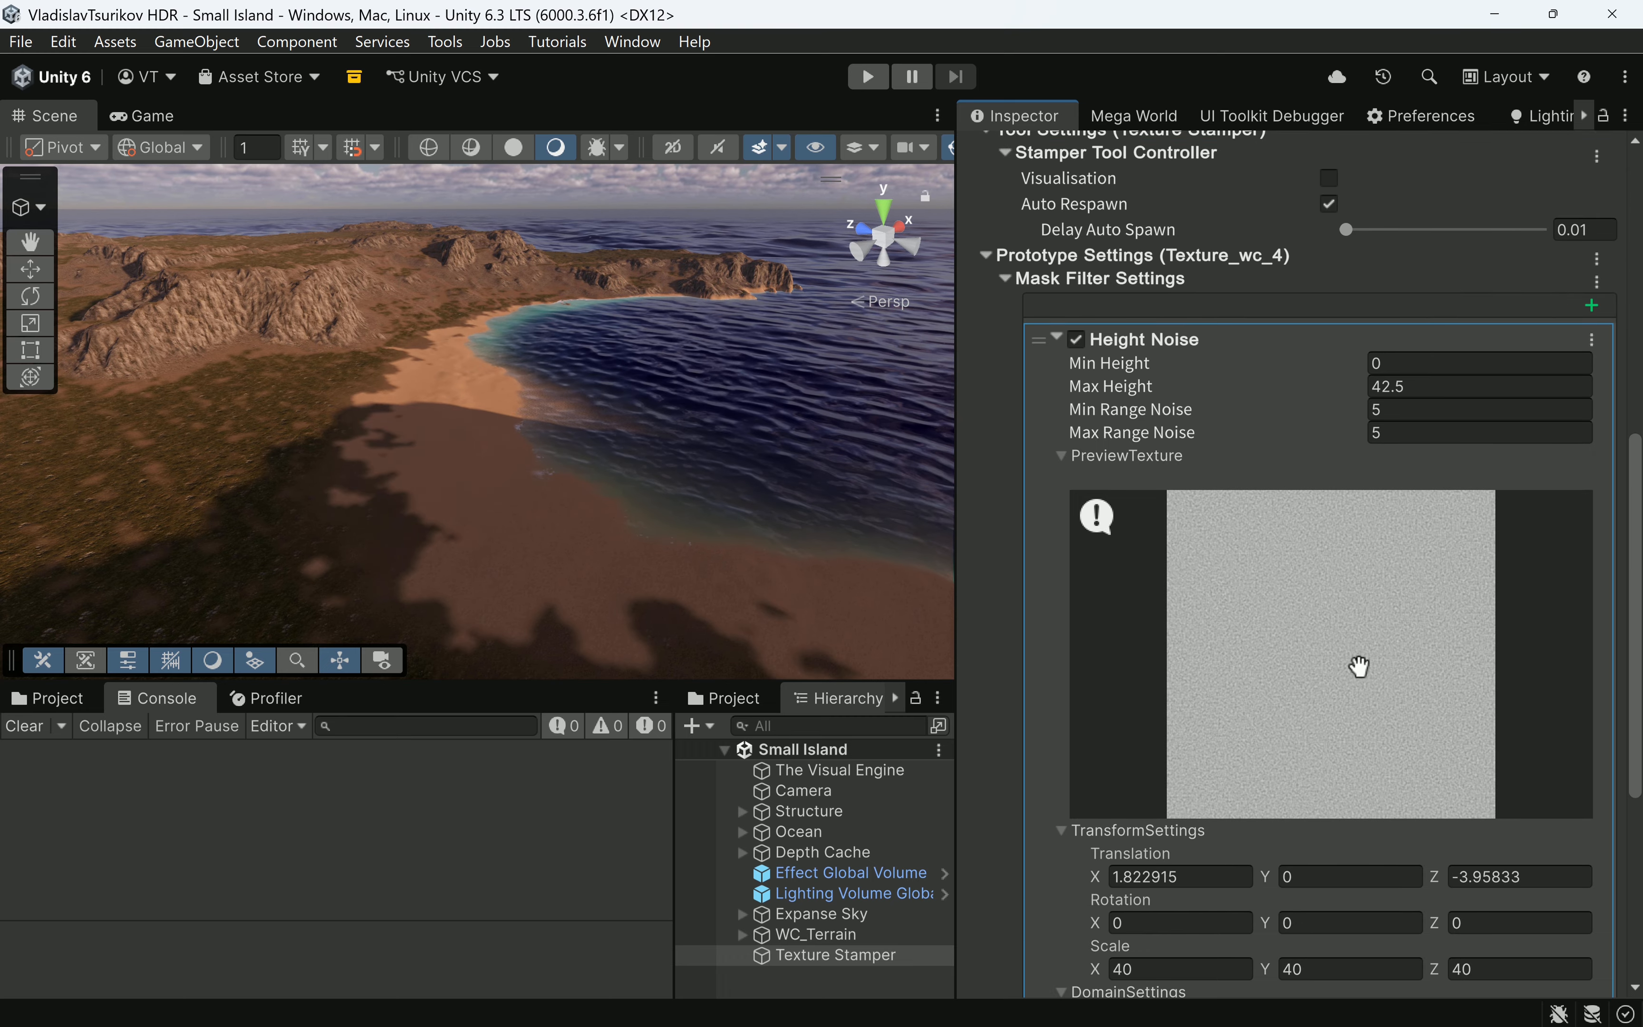
scroll(1359, 667, "up", 8)
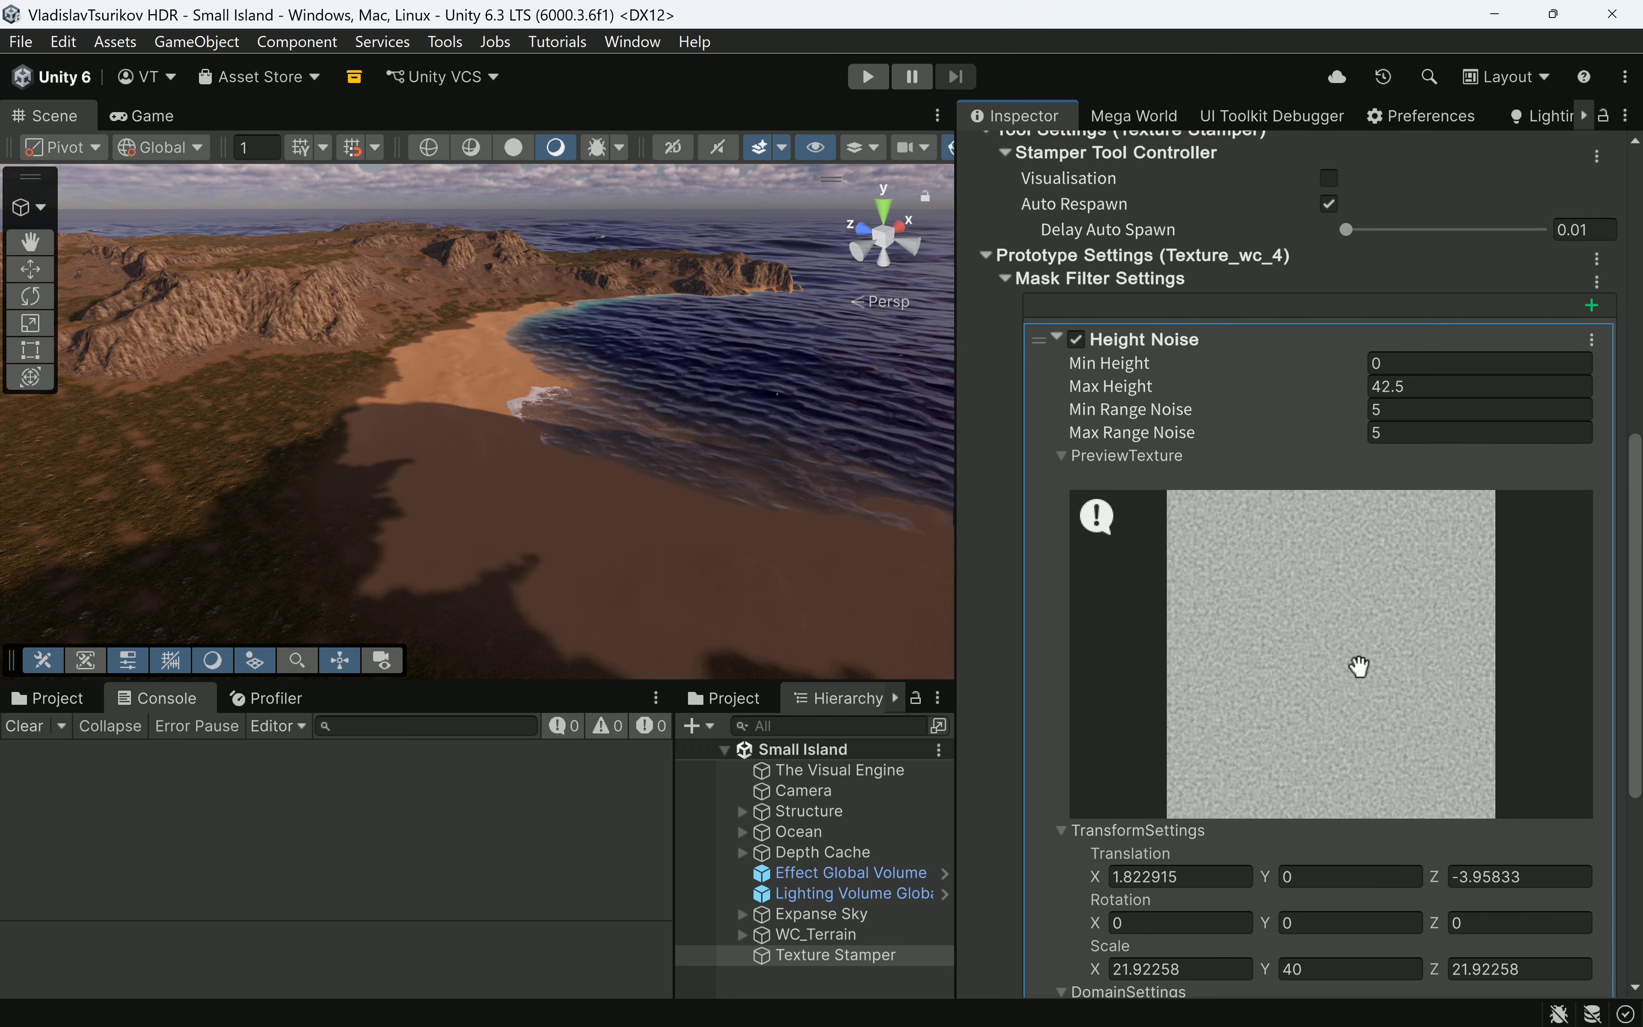
Add a Height filter to the mask filters of Texture_wc_4 and set its height falloff type to None.
scroll(1359, 667, "down", 1)
scroll(1358, 667, "up", 1)
middle_click_drag(574, 528, 485, 476)
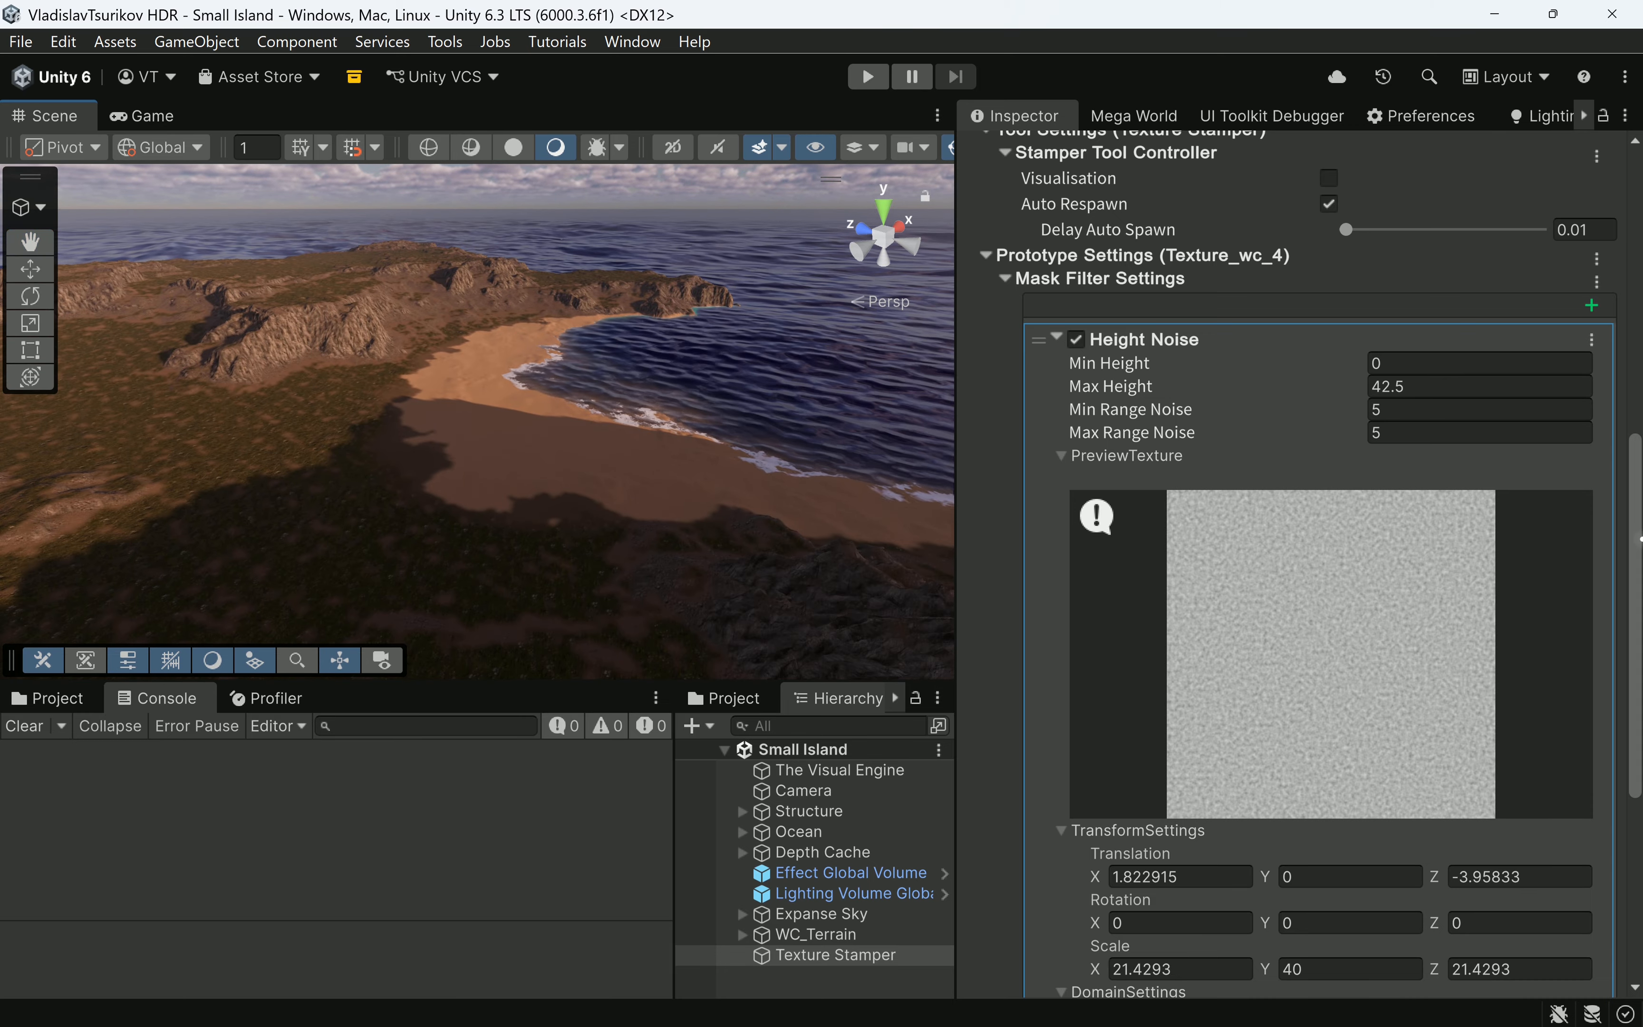
left_click_drag(1637, 533, 1609, 471)
left_click(1592, 445)
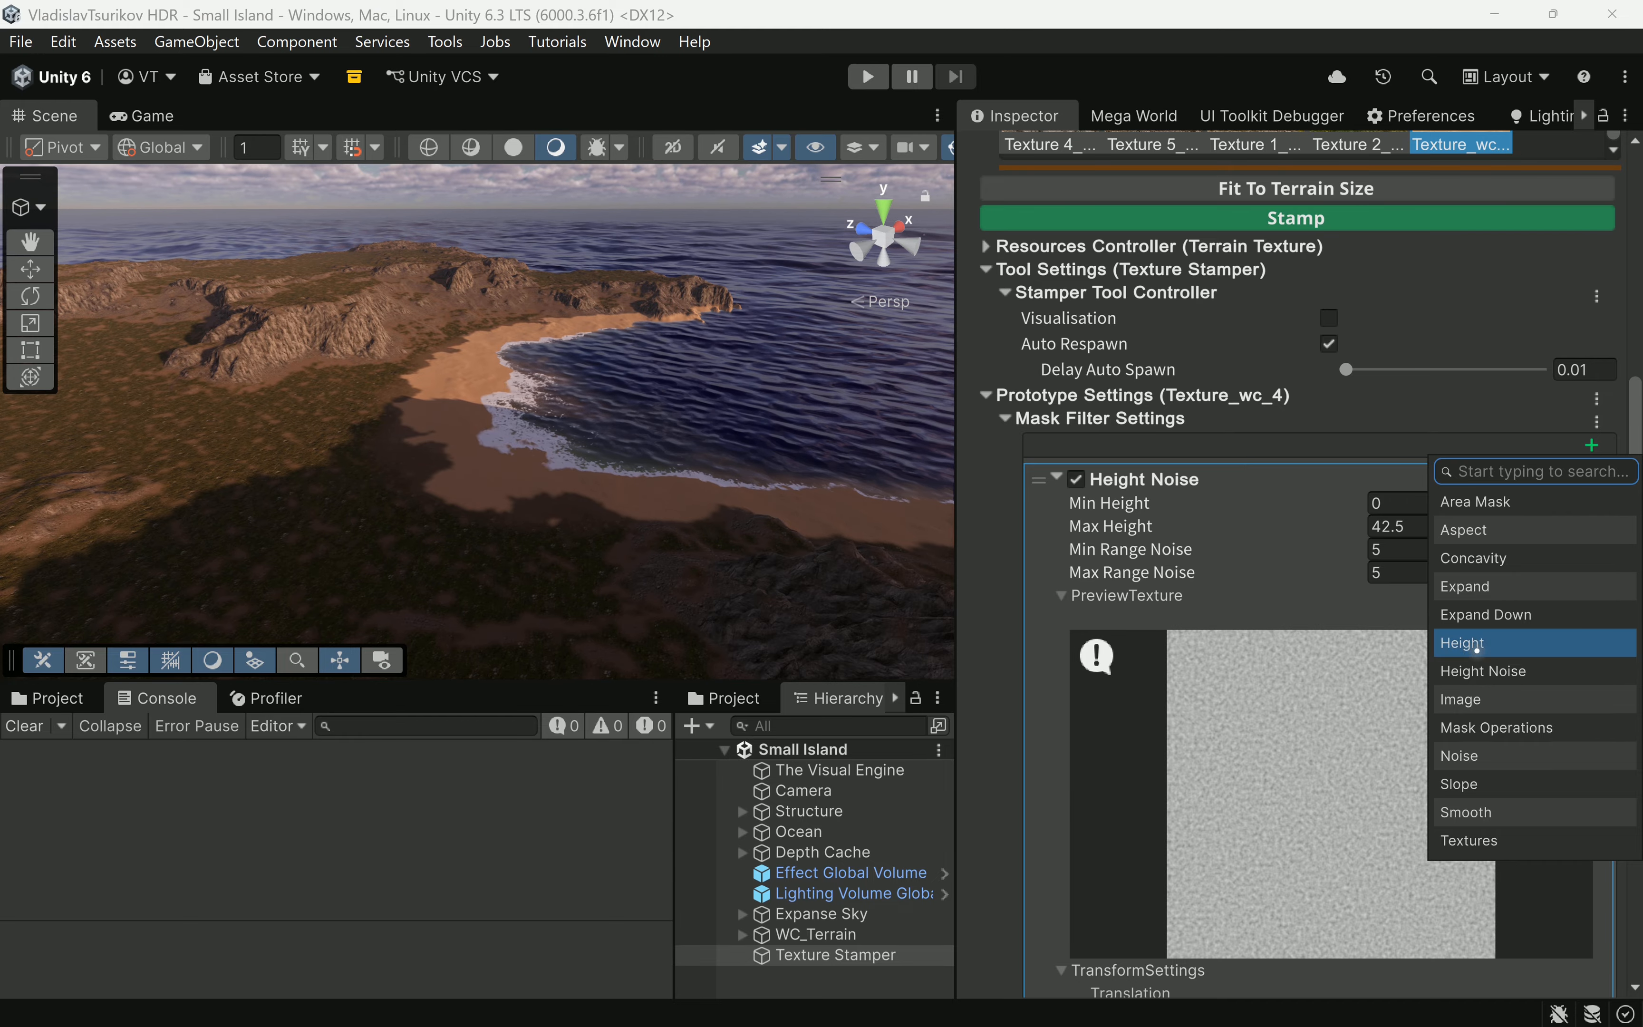
left_click(1487, 642)
scroll(1459, 792, "down", 10)
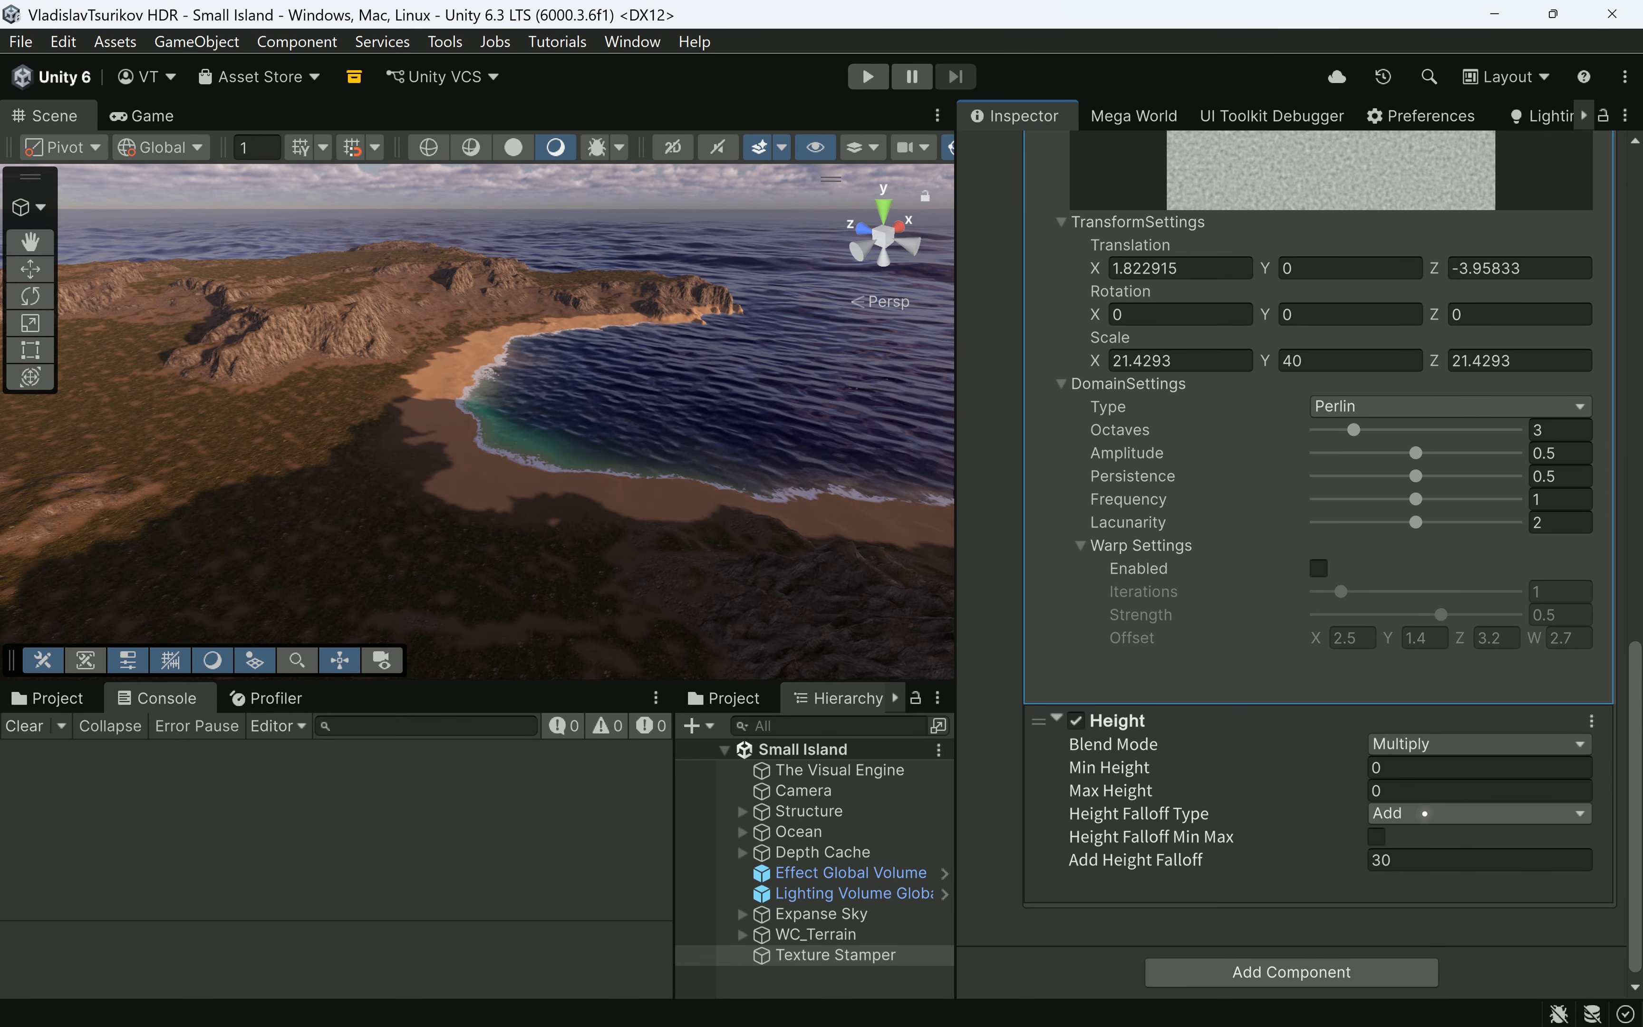
left_click(1424, 813)
left_click(1405, 838)
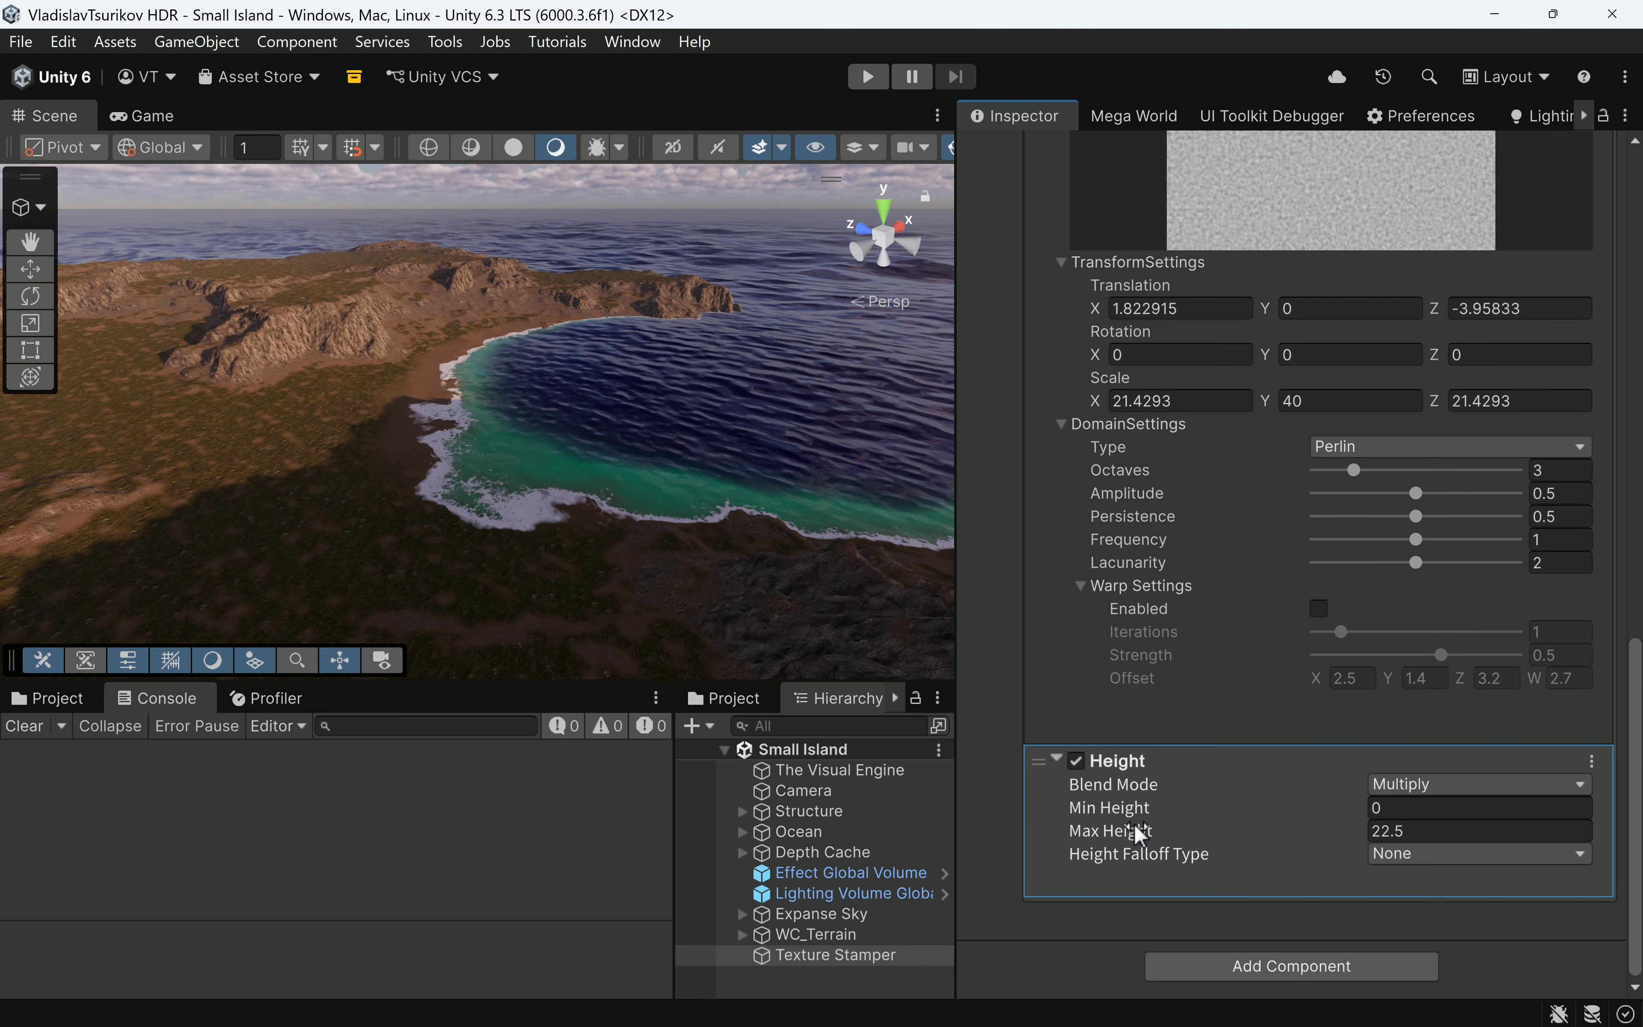
Set the new Height filter's Max Height to 44 to cut off the sand just above the beach.
left_click_drag(1175, 832, 1328, 835)
scroll(1290, 564, "up", 10)
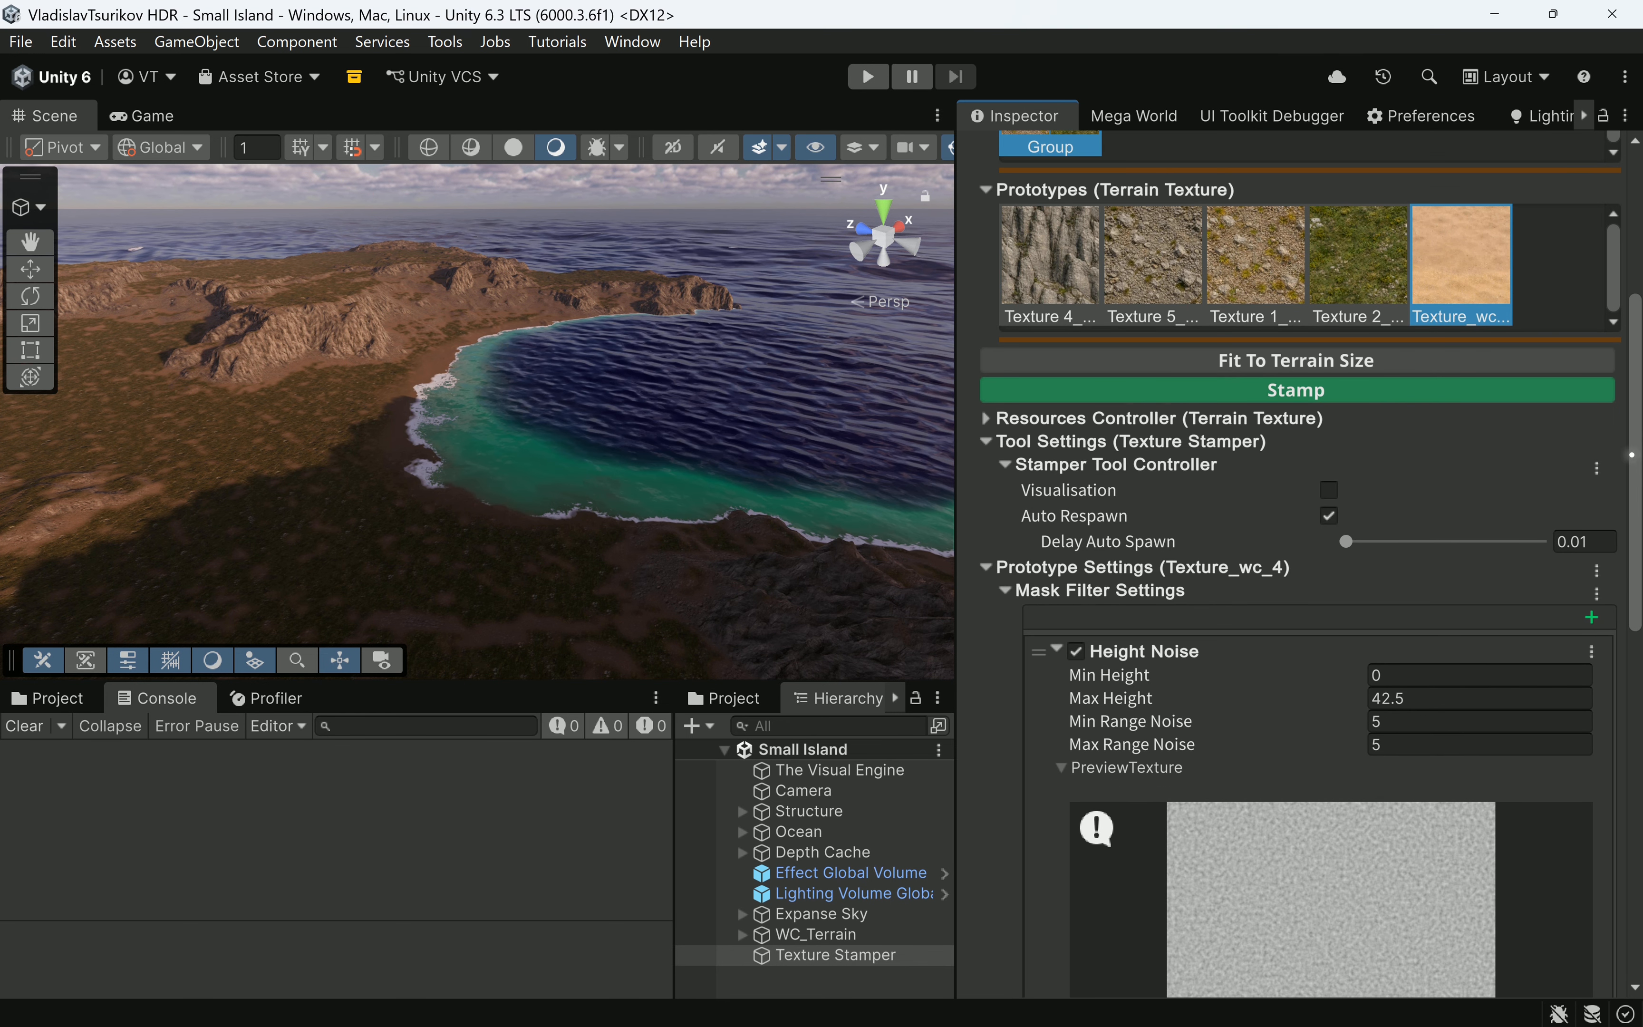
left_click(1423, 699)
scroll(1425, 747, "down", 10)
left_click(1430, 869)
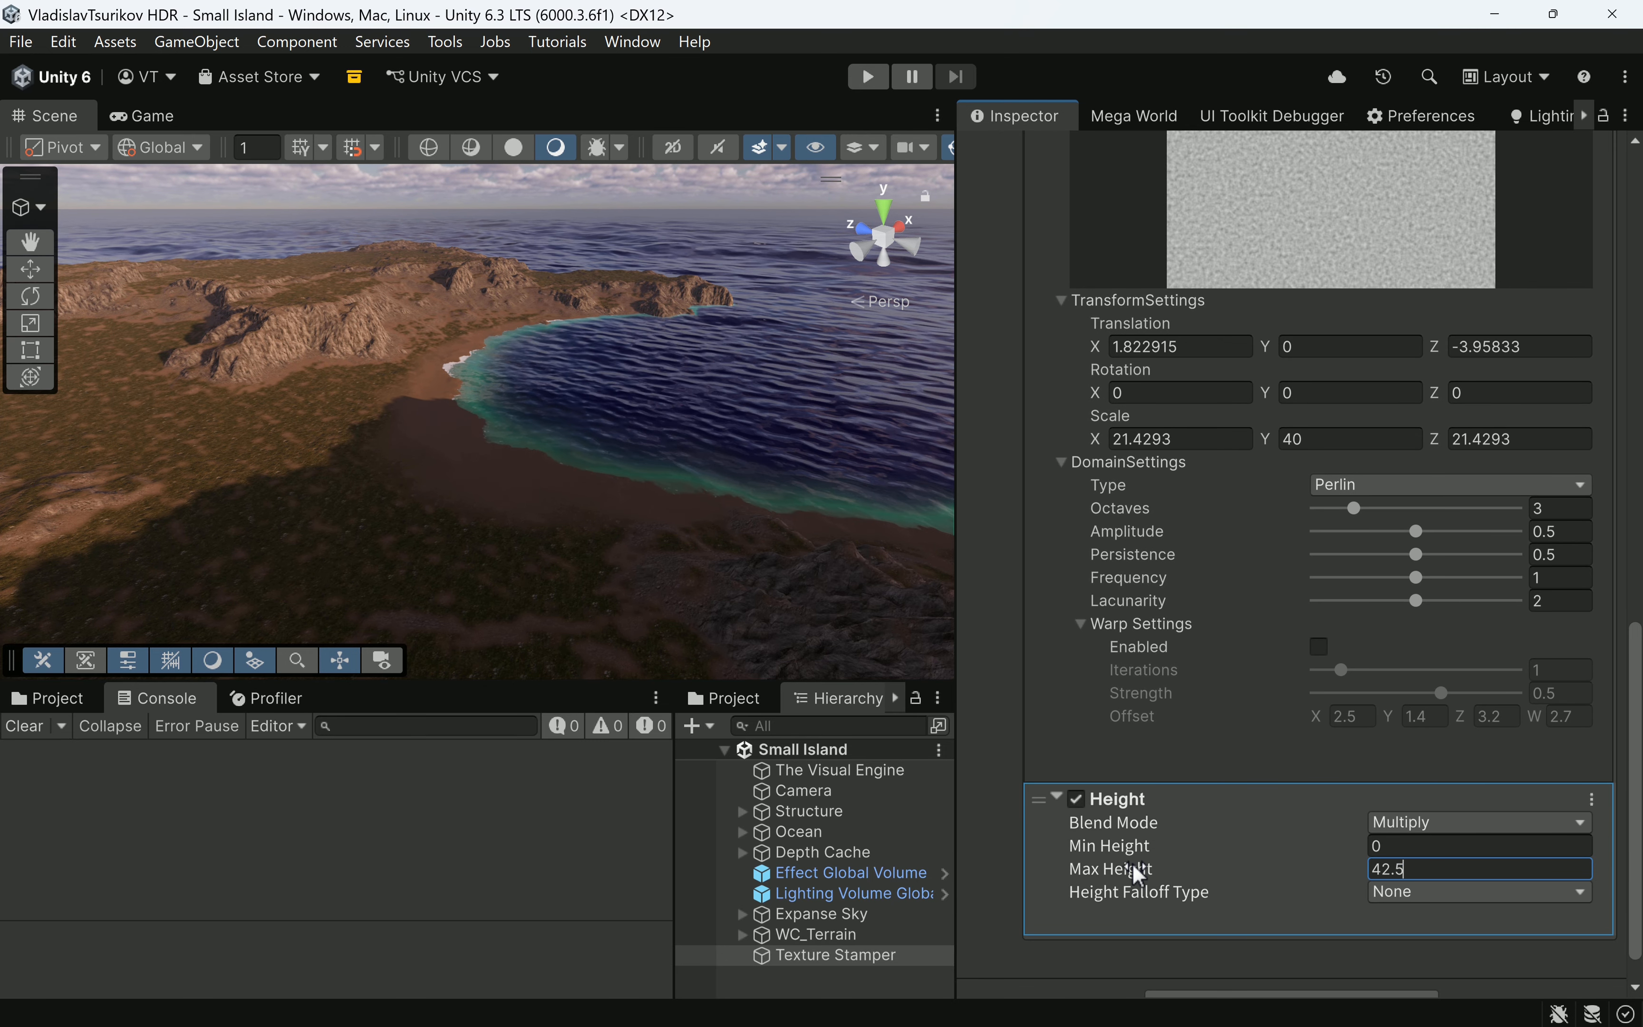
mouse_move(1118, 864)
left_mouse_down()
mouse_move(1151, 864)
mouse_move(1131, 864)
left_mouse_up()
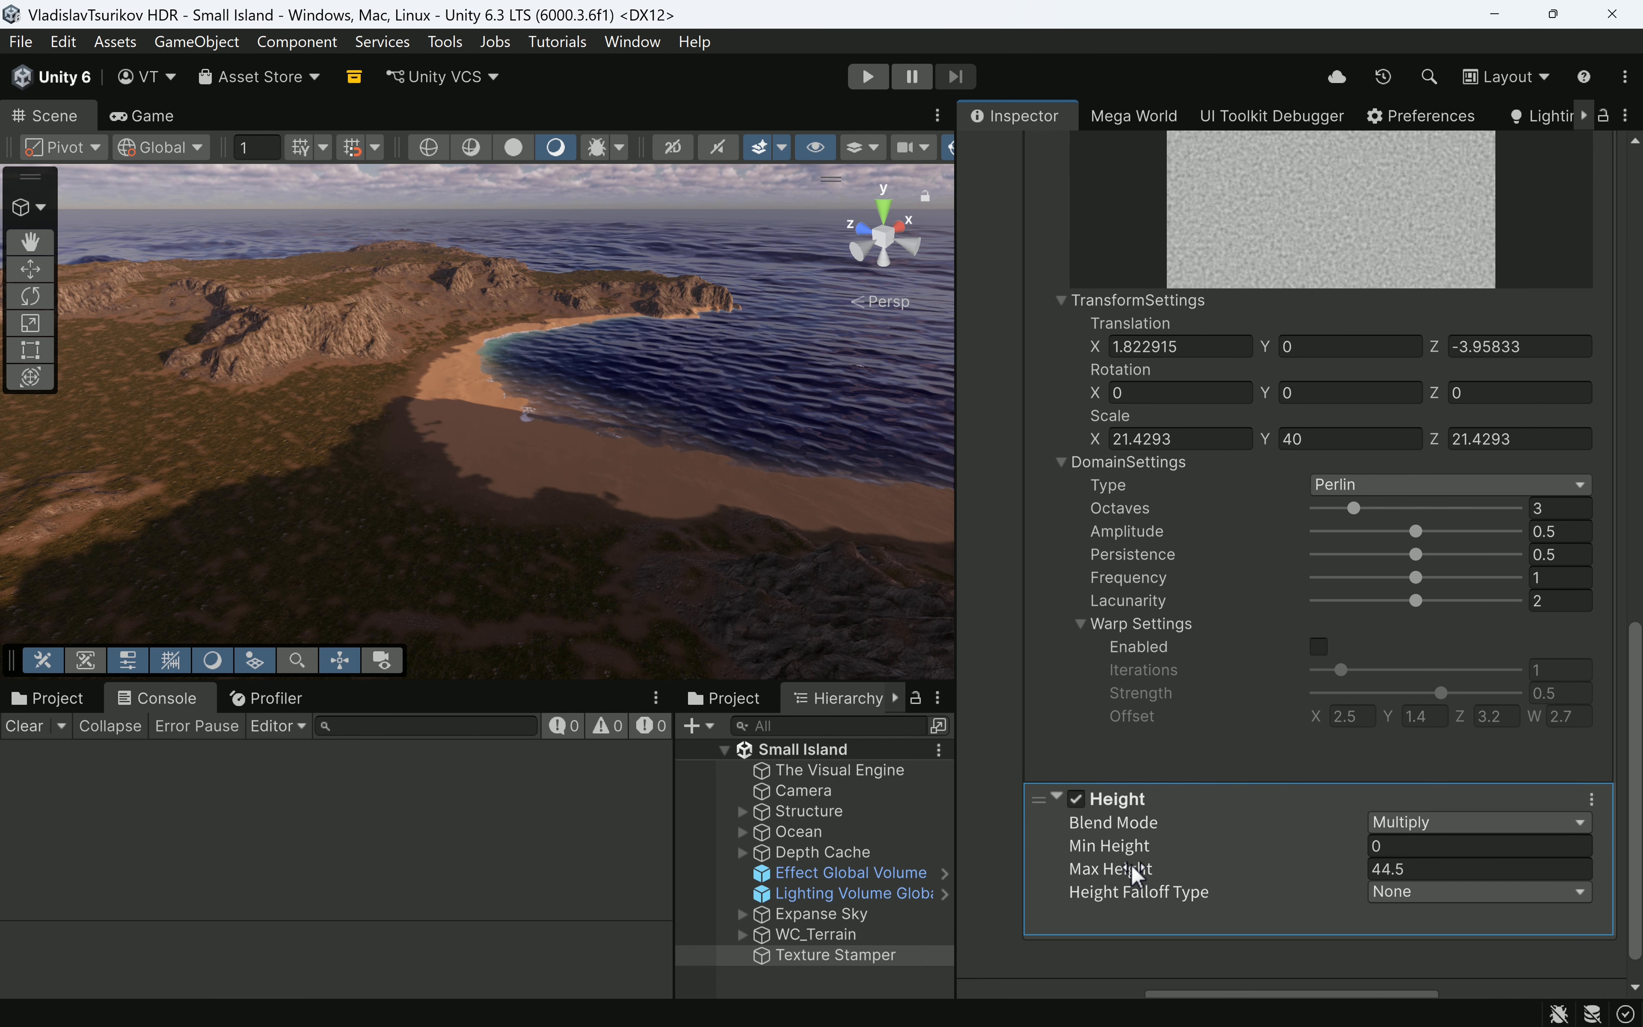
scroll(469, 515, "up", 3)
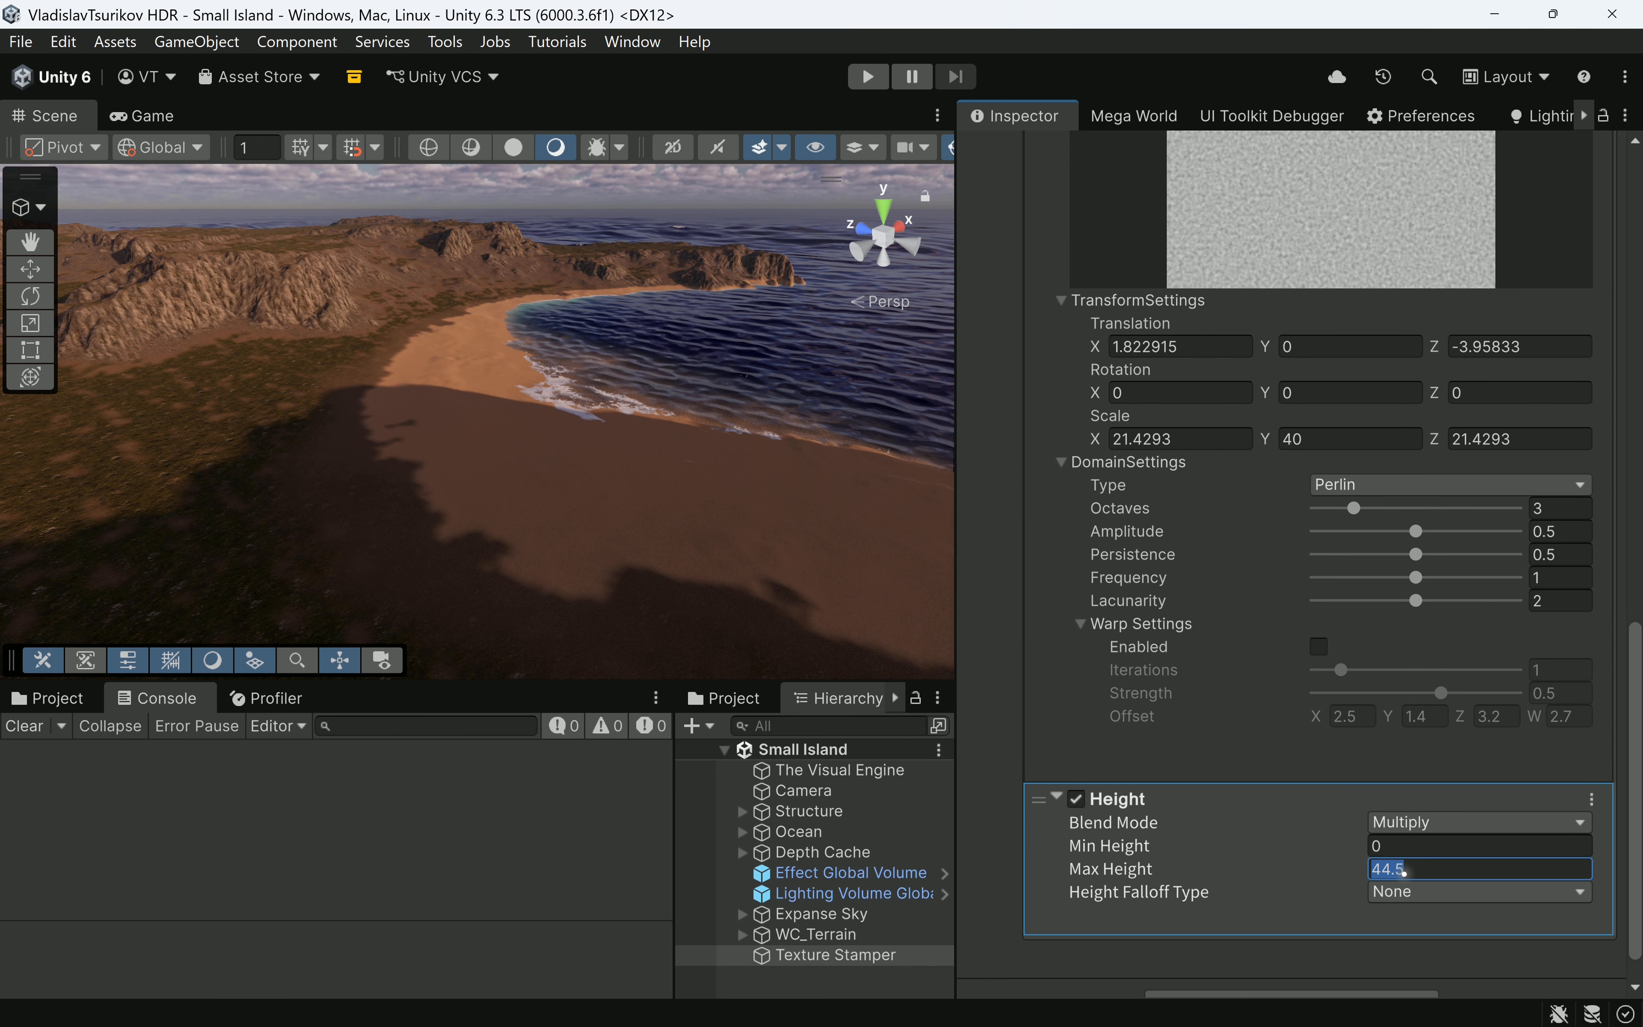
key("BackSpace")
key("BackSpace")
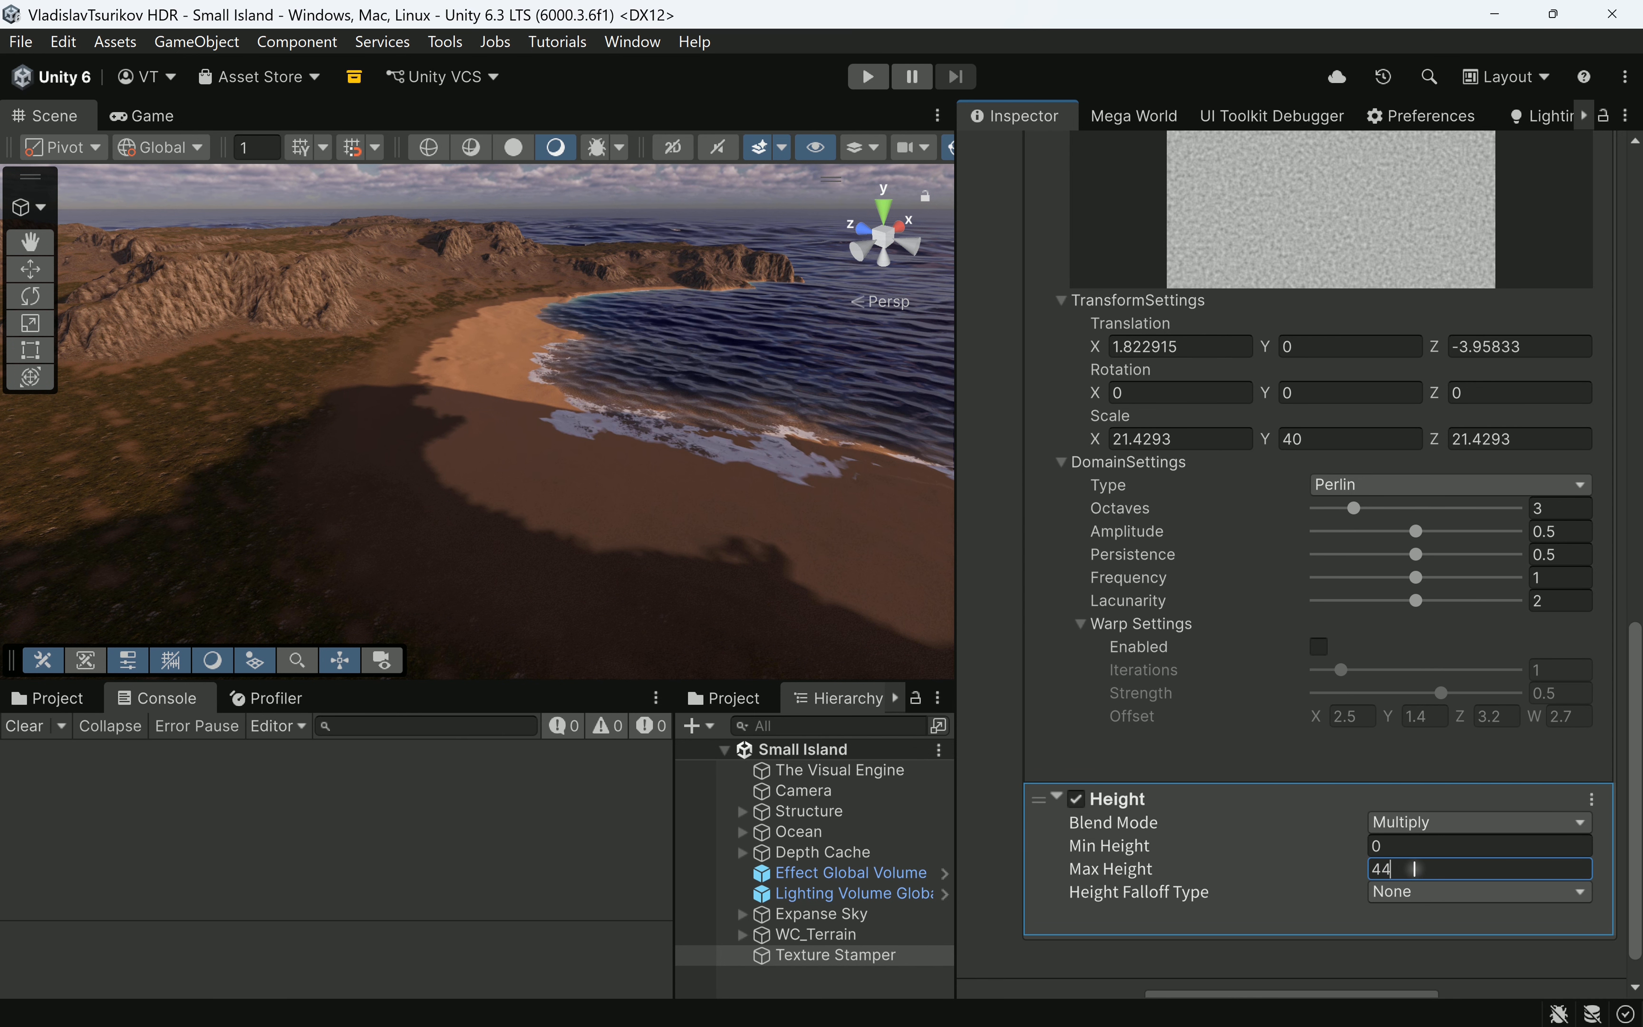
Switch the Height filter's falloff type to Add and reduce its Add Height Falloff to 1.3.
left_click(1409, 890)
left_click(1449, 945)
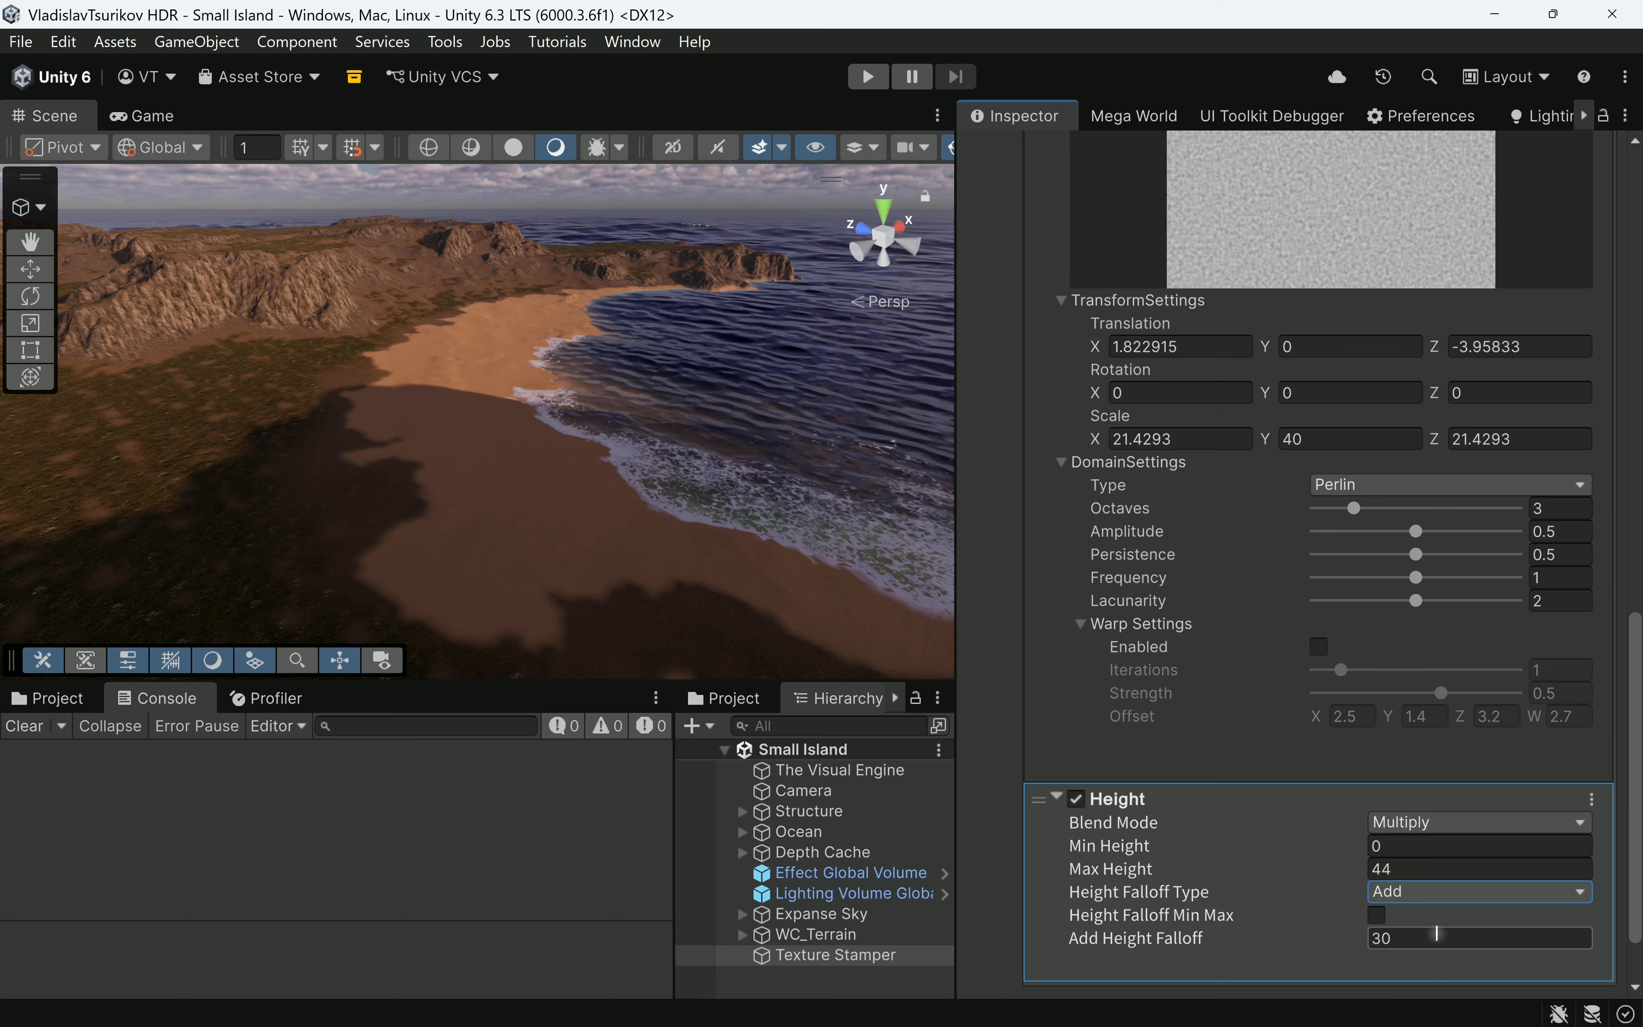
left_click_drag(1014, 936, 742, 924)
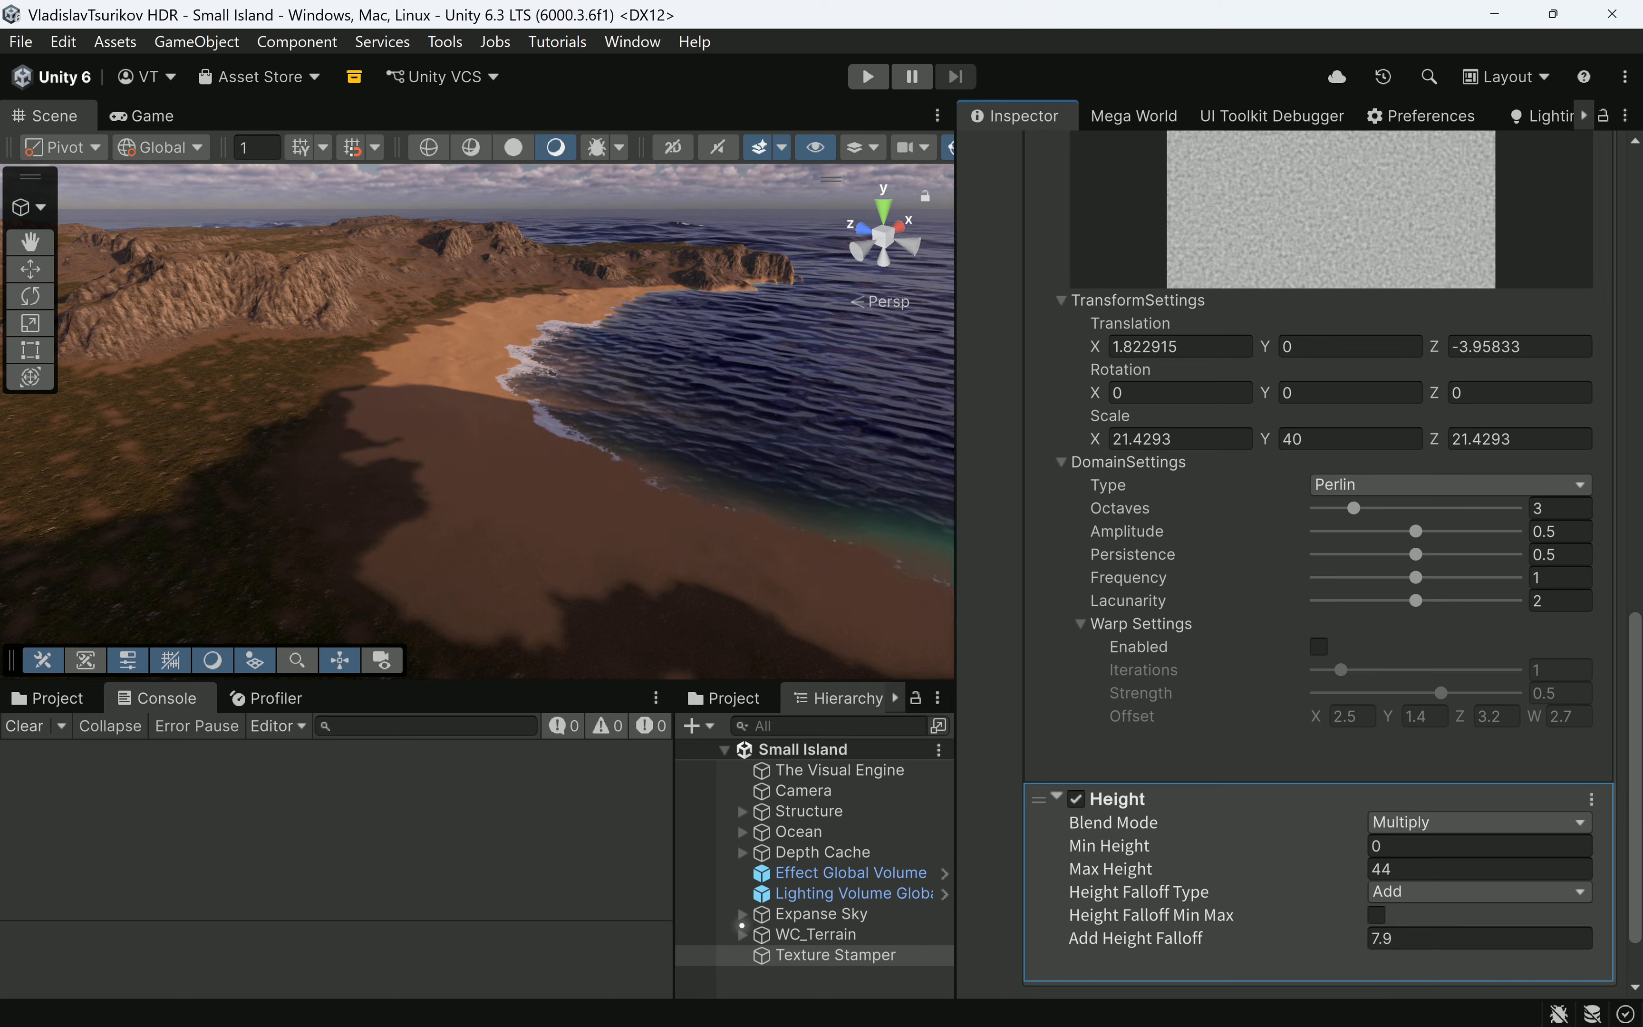
left_click_drag(1291, 940, 1081, 922)
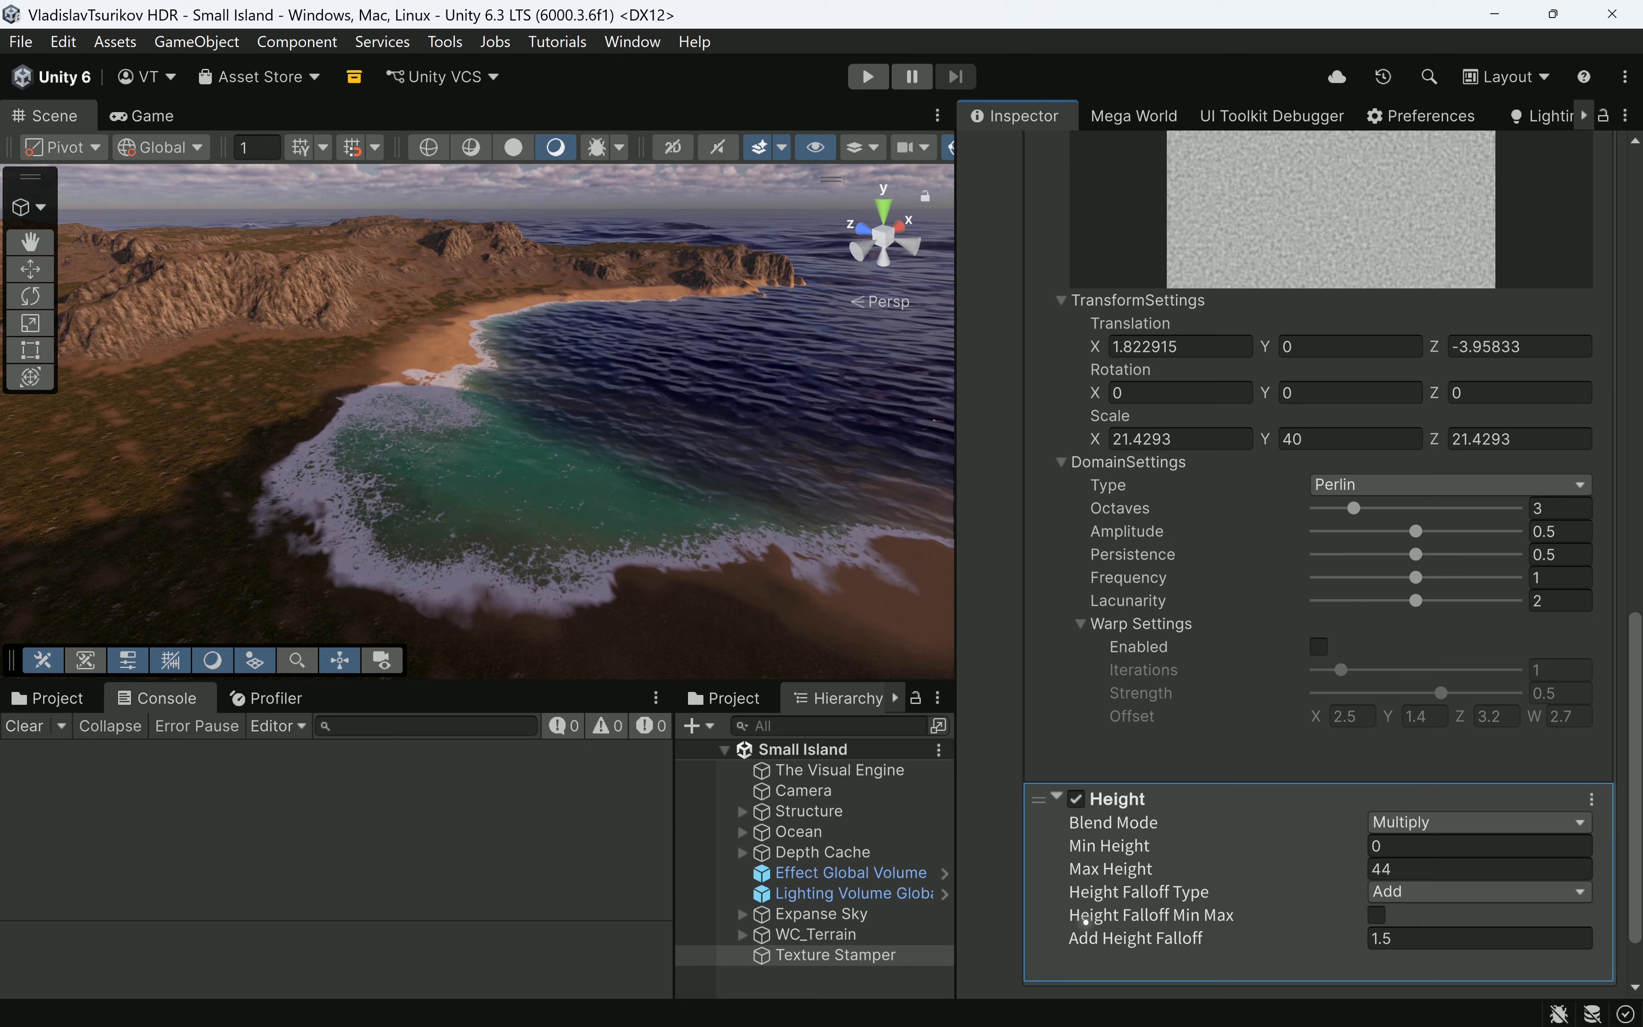
Examine the sand's edge along the beach and at the foot of the steep coastal cliffs.
scroll(476, 557, "down", 5)
scroll(489, 559, "up", 10)
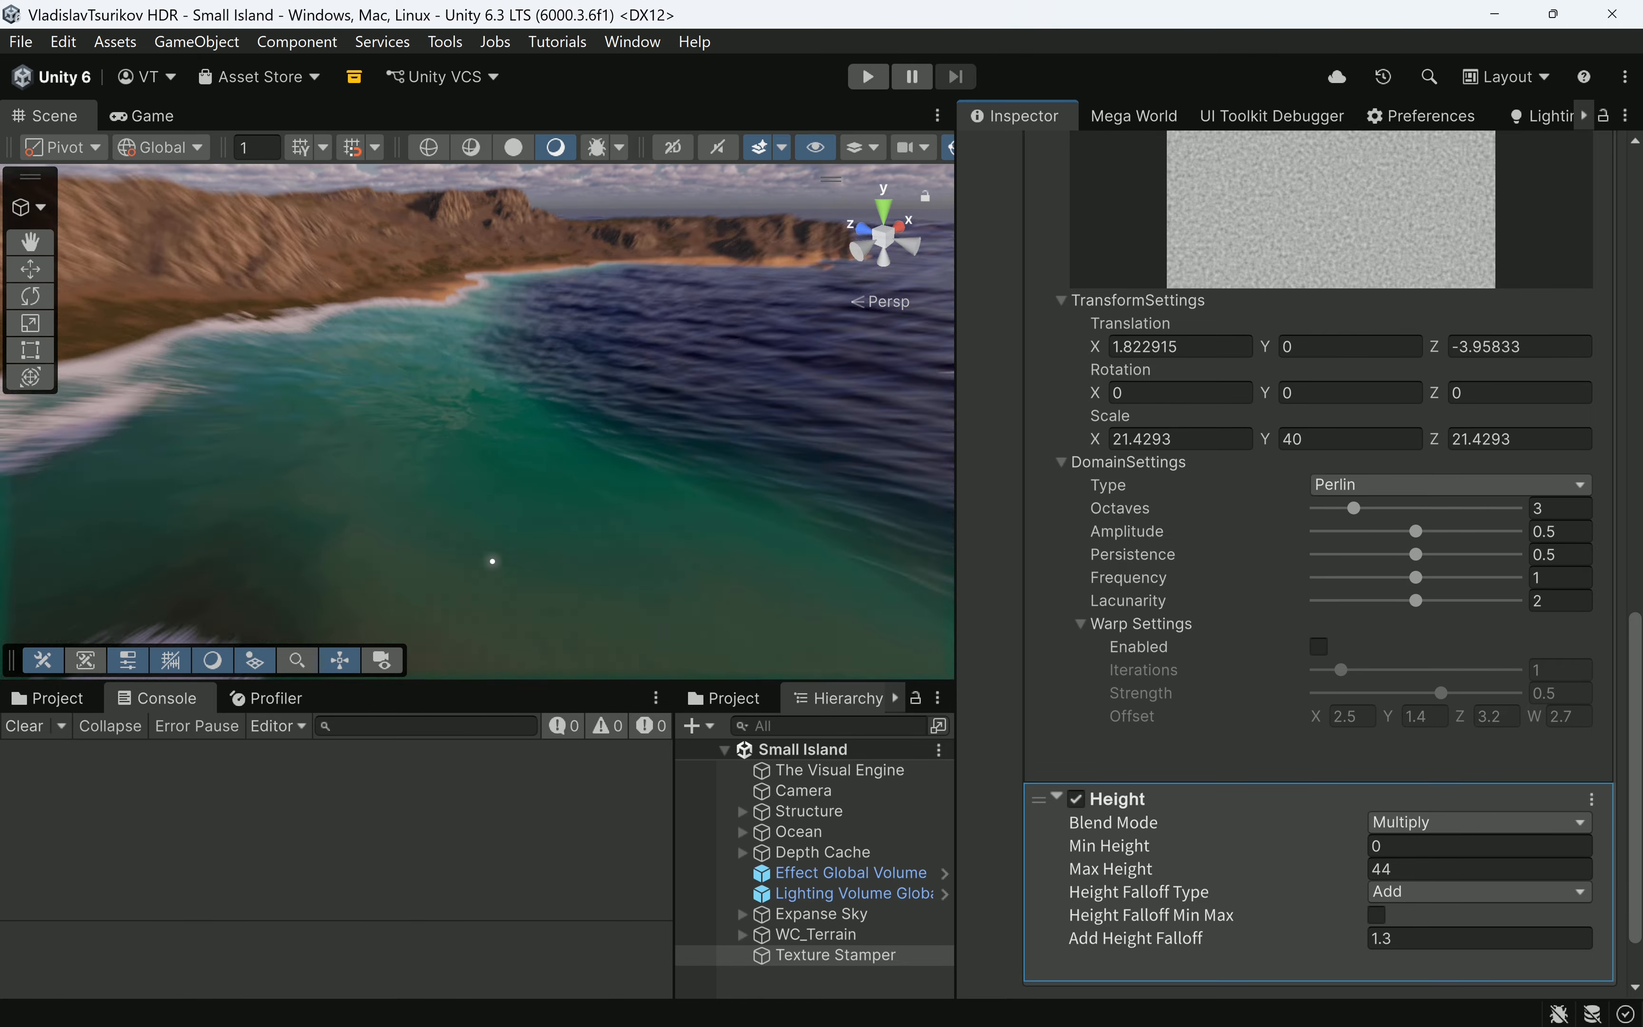
right_click_drag(197, 479, 355, 504)
right_click_drag(502, 508, 464, 501)
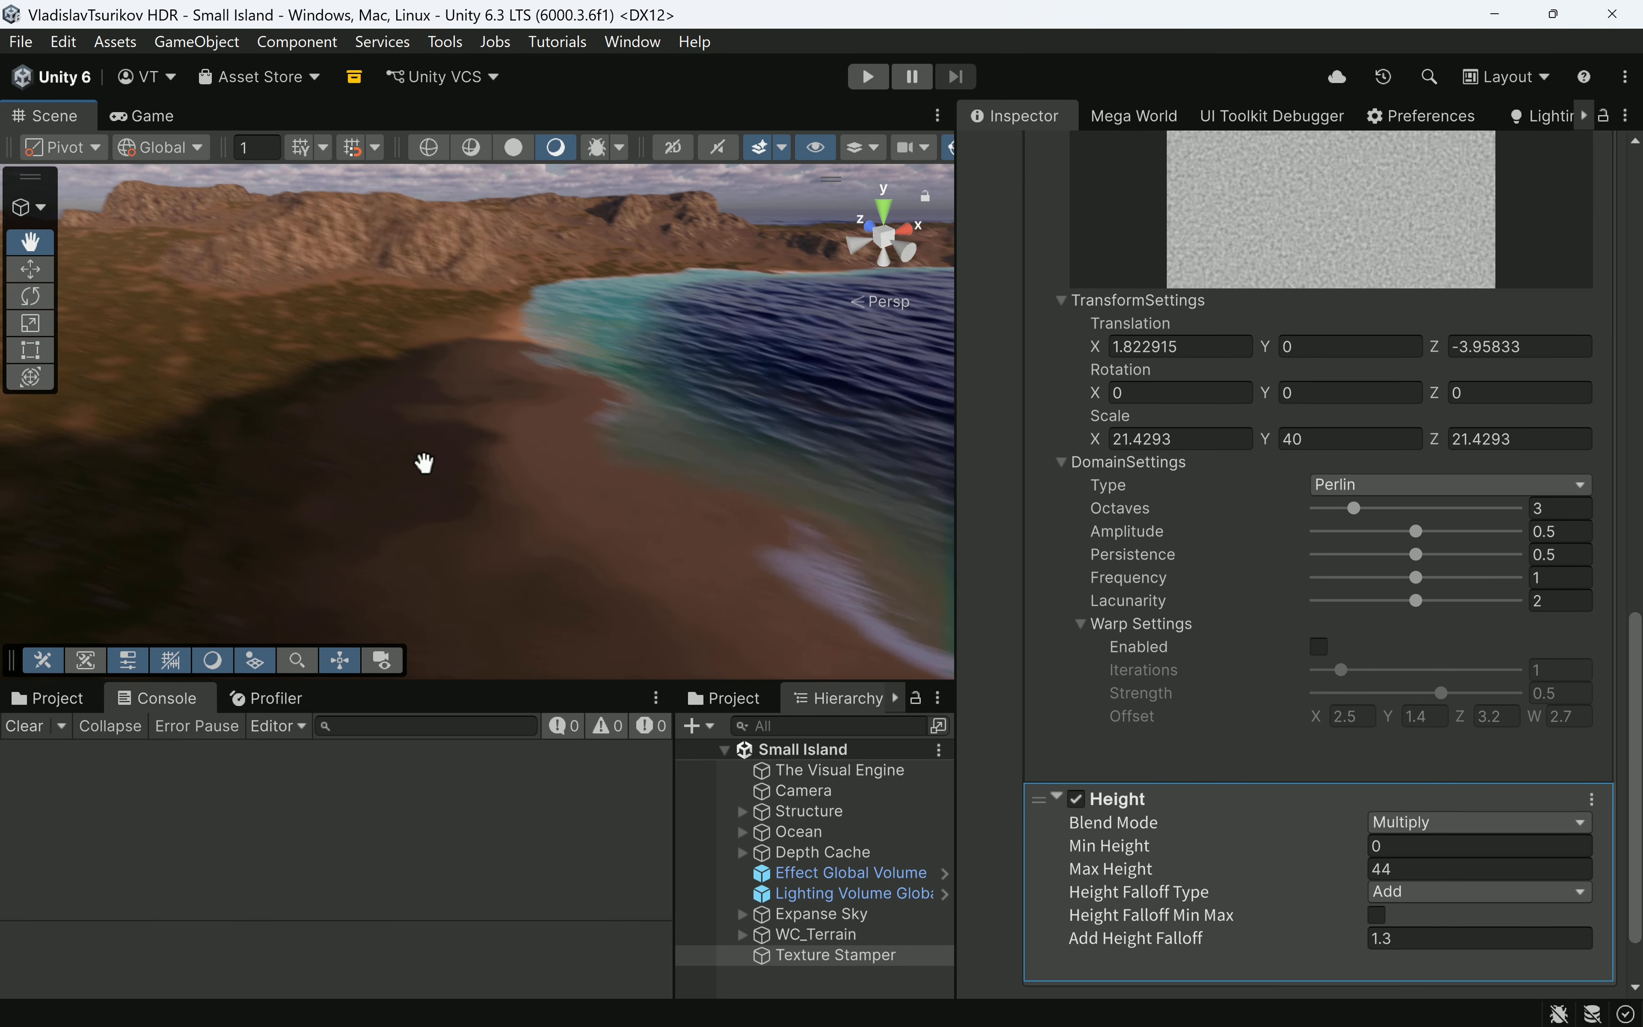
middle_click_drag(424, 464, 616, 455)
middle_click_drag(475, 458, 601, 455)
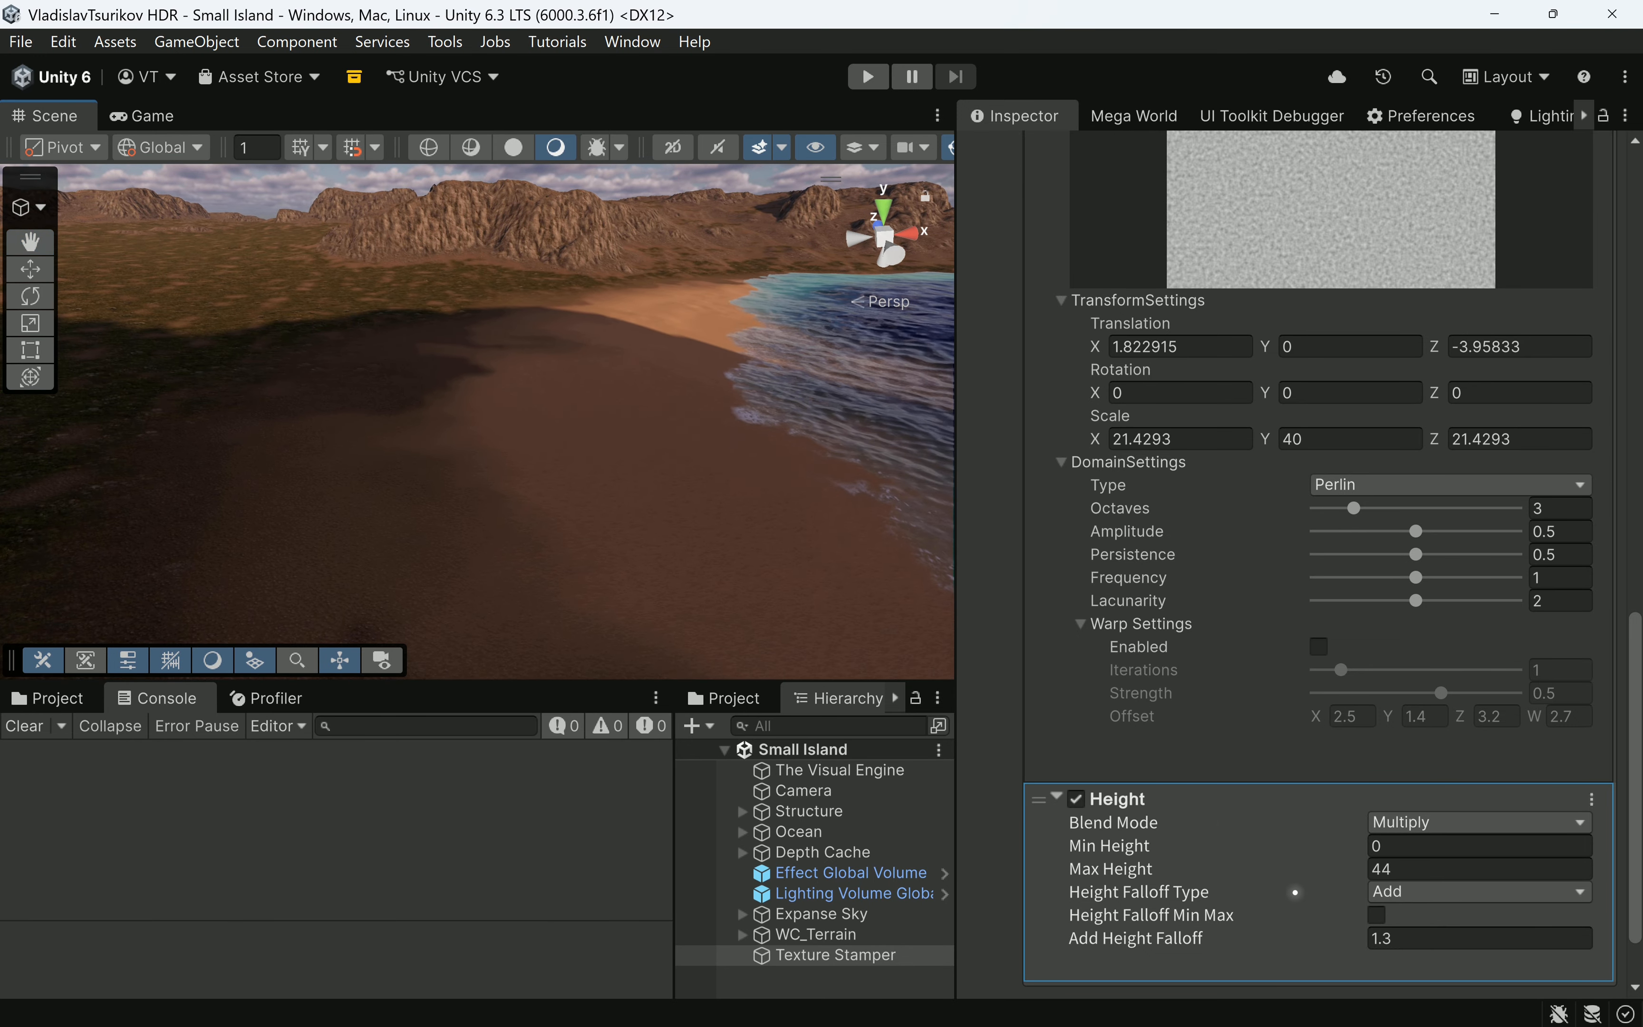
mouse_move(642, 499)
right_mouse_down()
mouse_move(557, 469)
mouse_move(292, 469)
mouse_move(613, 491)
right_mouse_up()
middle_click_drag(612, 491, 539, 518)
right_click_drag(539, 518, 162, 543)
middle_click_drag(161, 542, 700, 447)
scroll(685, 463, "down", 3)
scroll(716, 449, "up", 3)
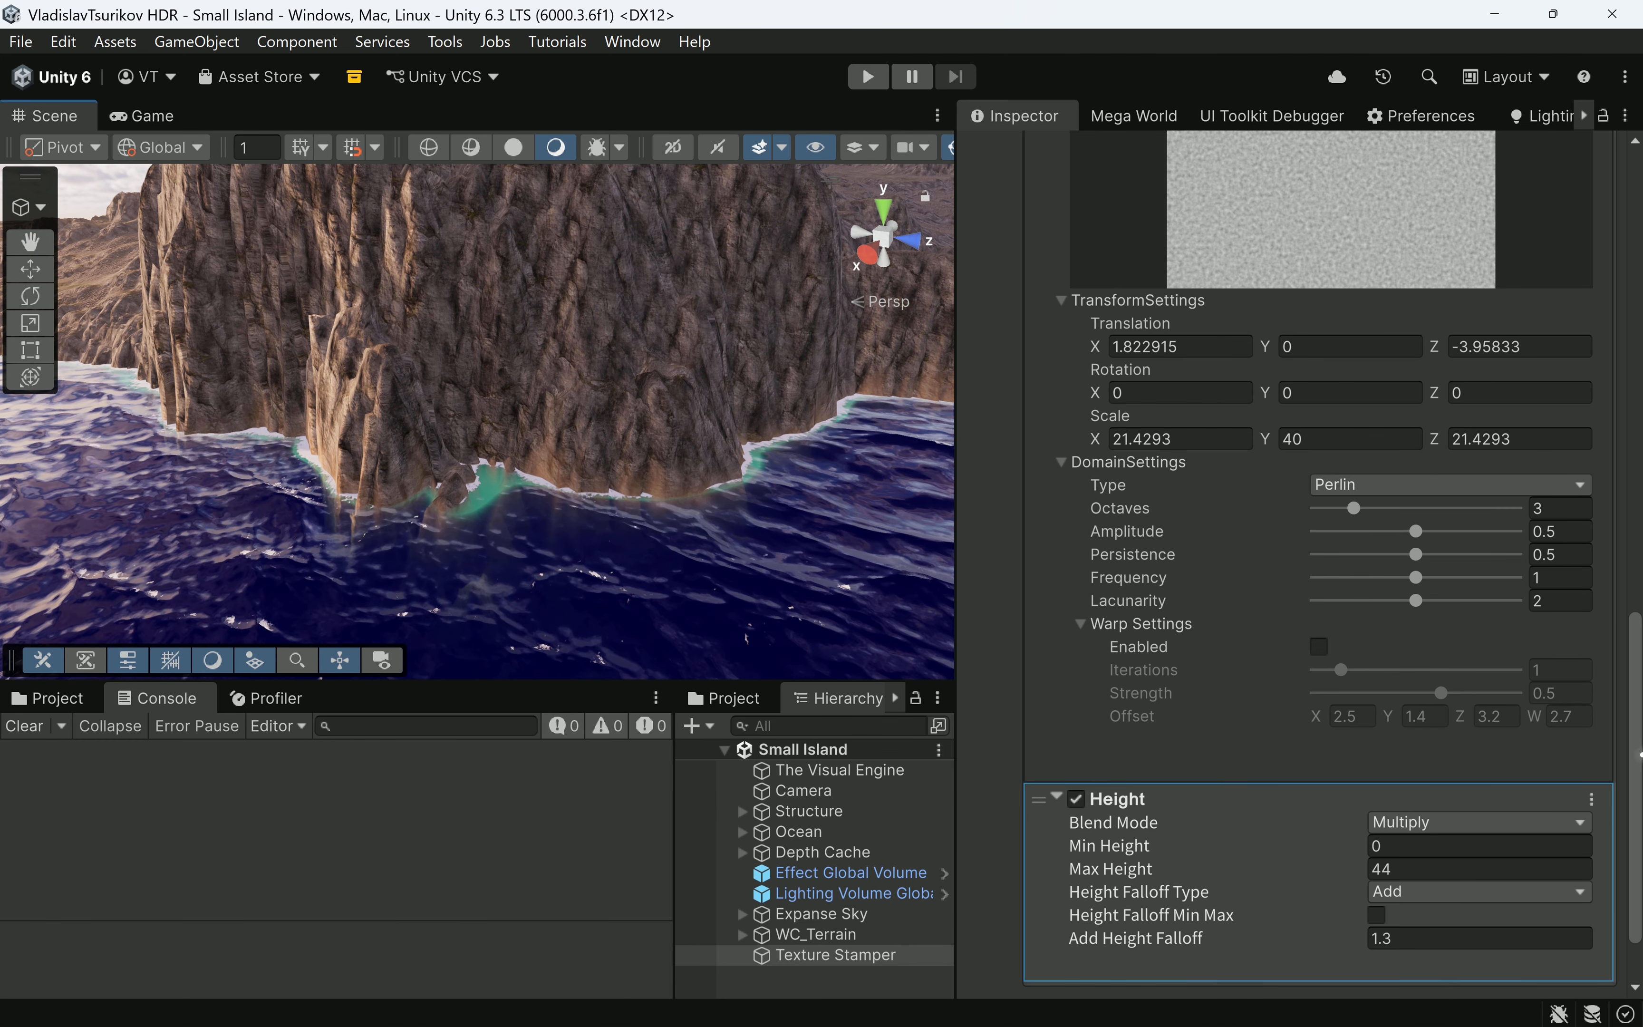
Add a Slope filter to Texture_wc_4 limited to slopes from 0 to about 15.82, removing sand from the steep cliffs.
scroll(1302, 424, "up", 18)
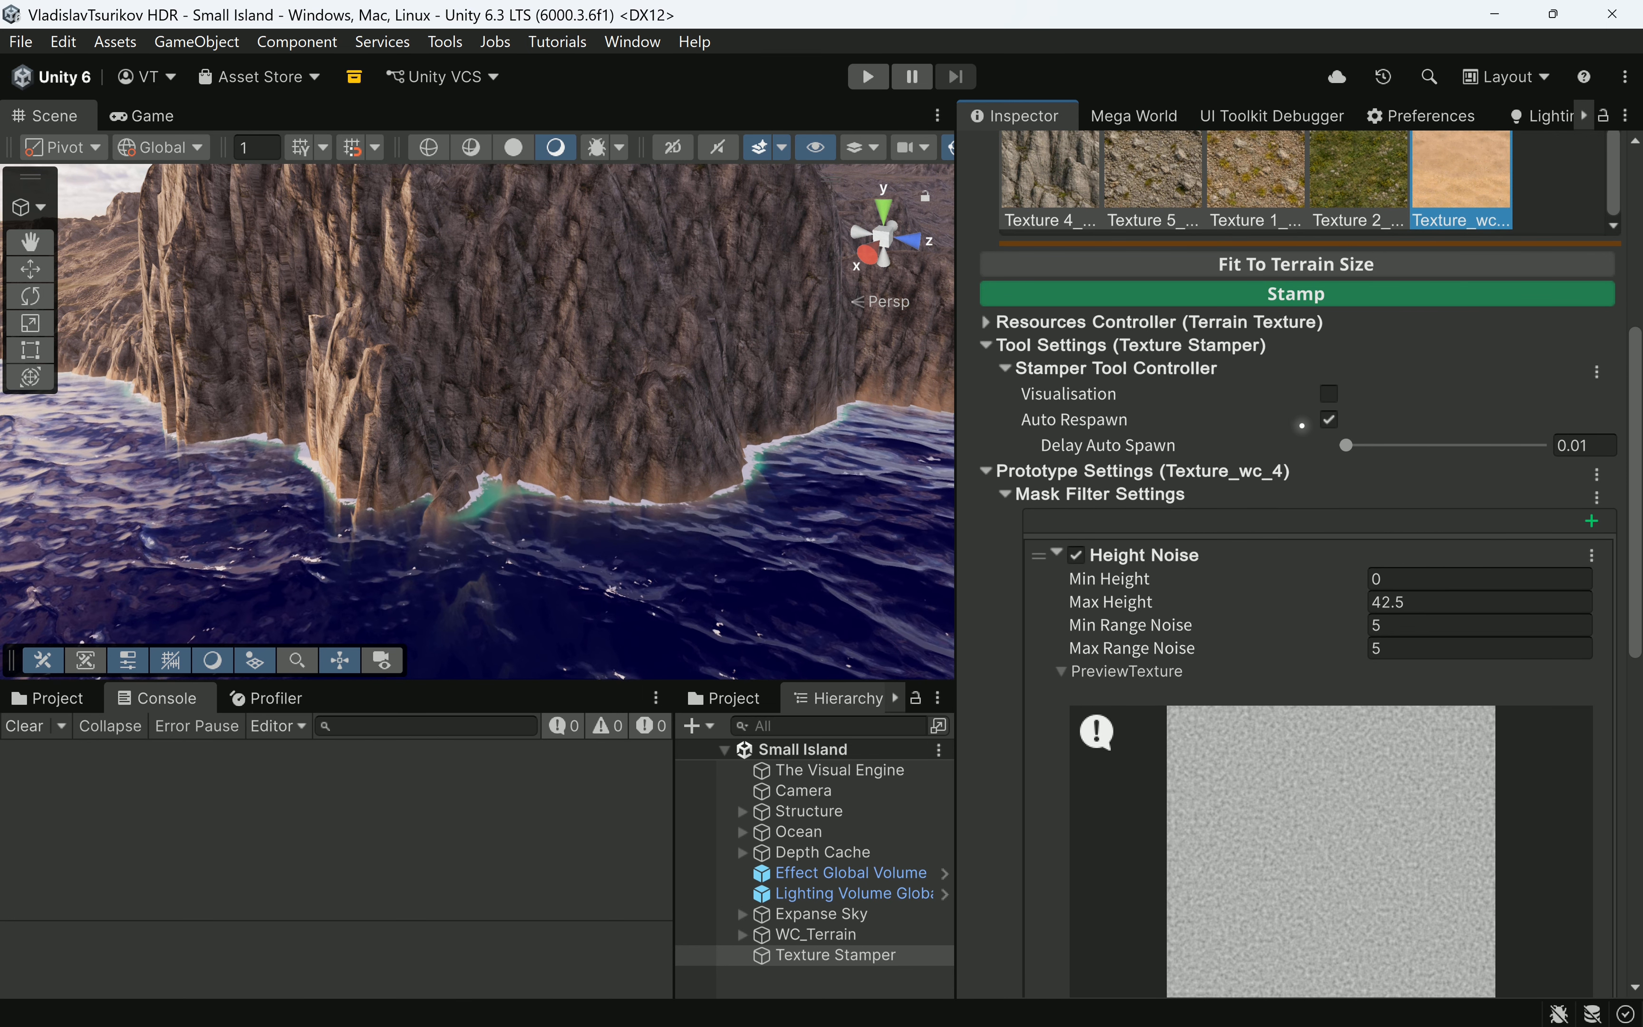
left_click(1327, 394)
left_click(1328, 394)
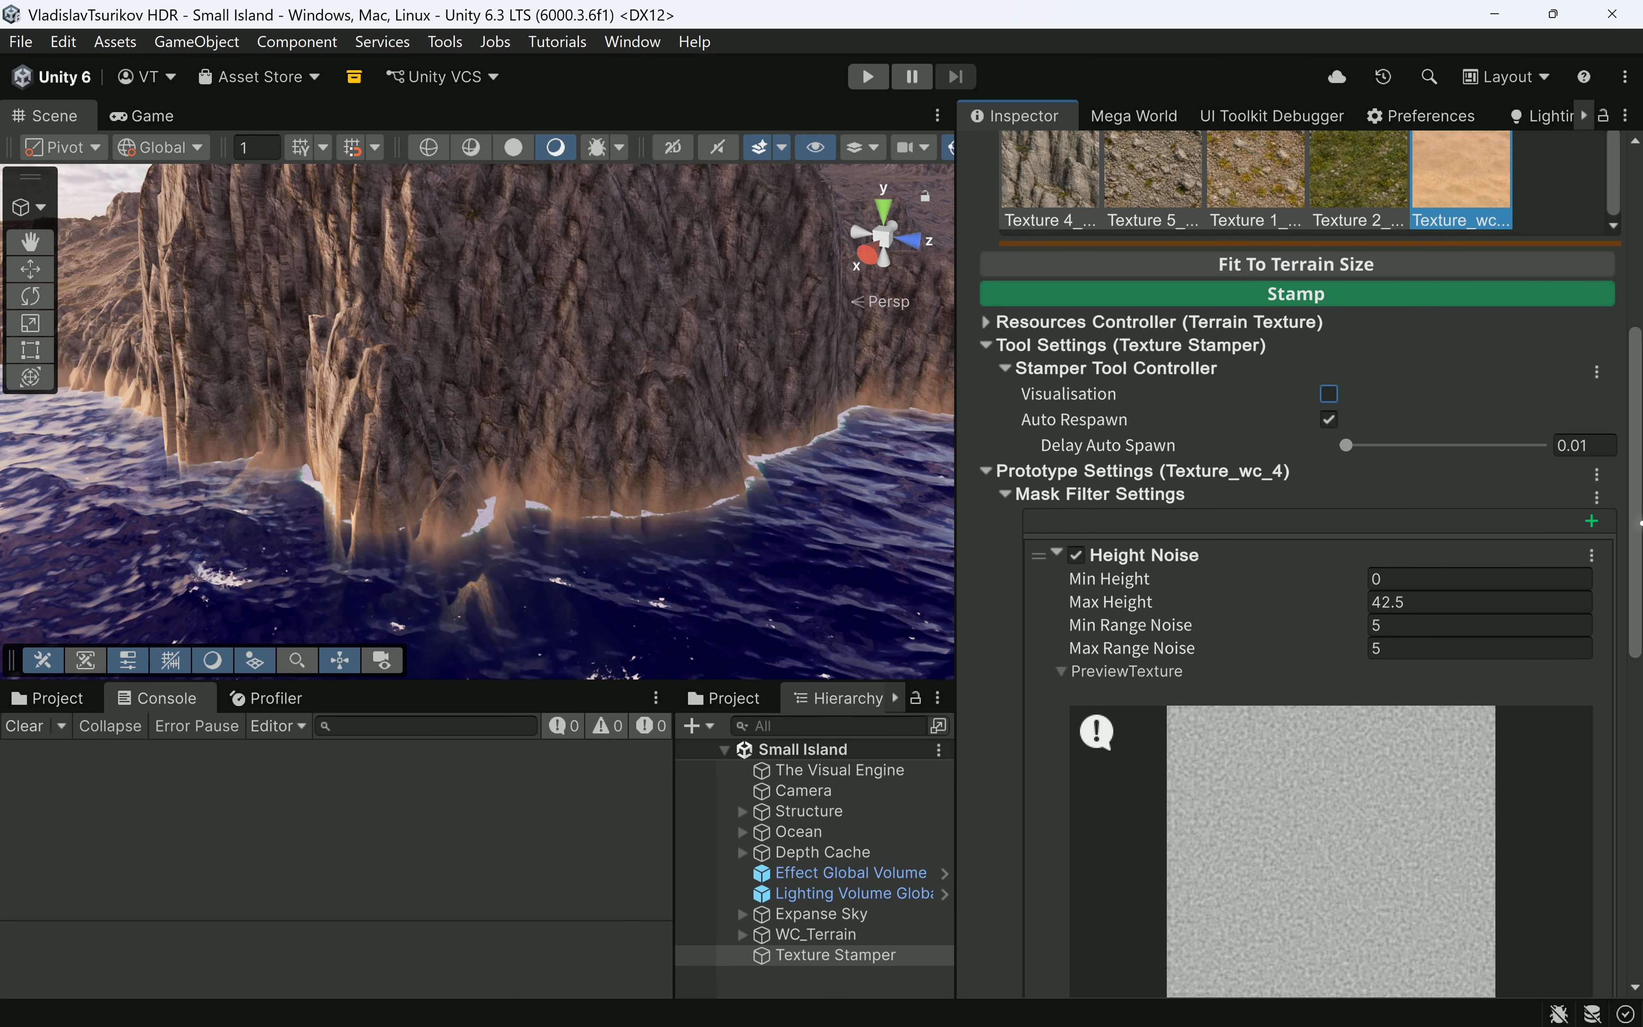
scroll(1494, 442, "down", 3)
scroll(1494, 442, "up", 2)
left_click(1591, 475)
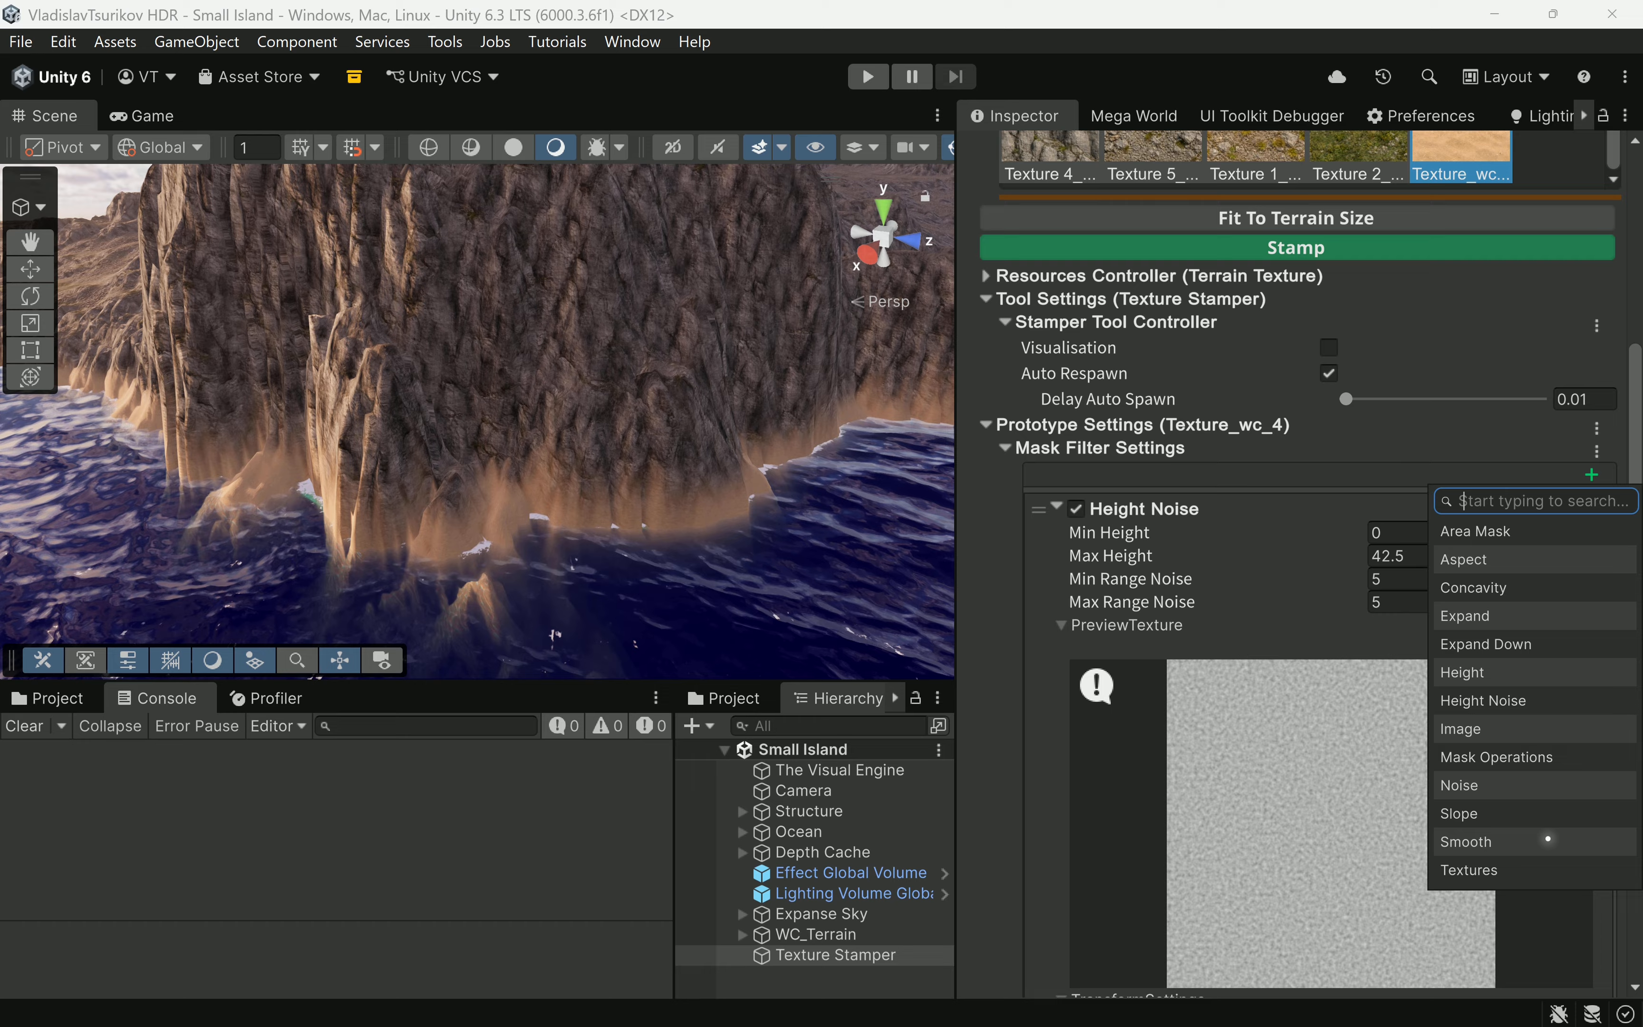
left_click(1459, 813)
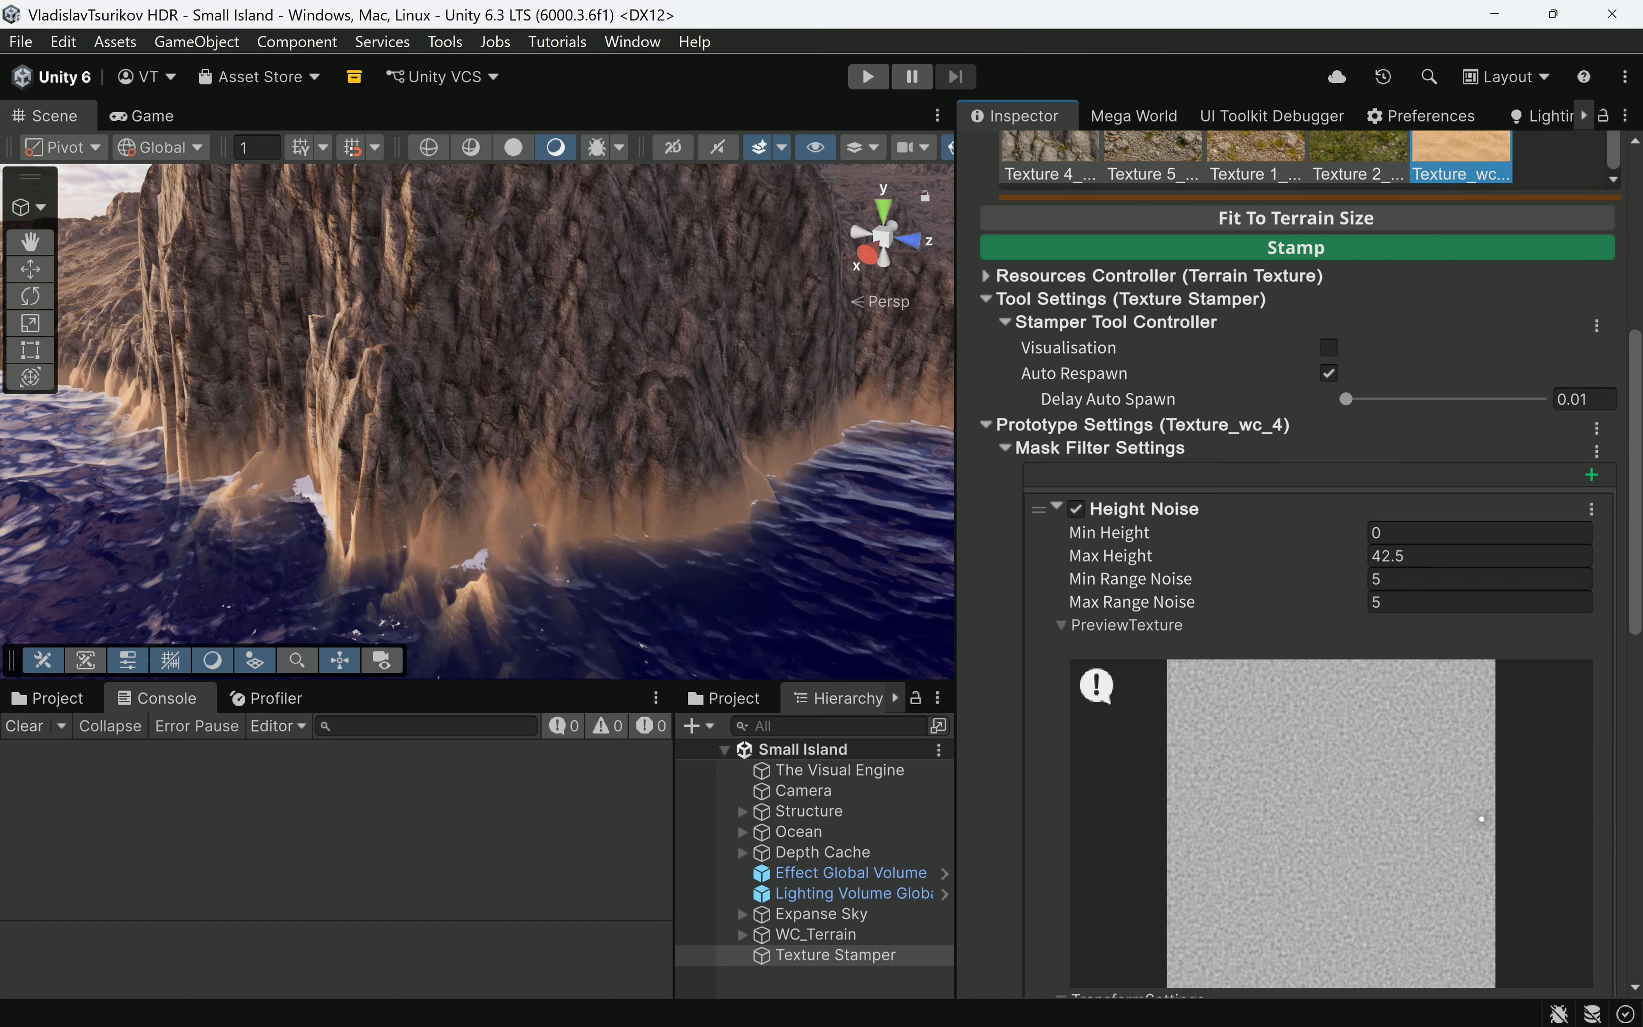
mouse_move(1453, 785)
left_mouse_down()
mouse_move(1629, 781)
mouse_move(1439, 785)
left_mouse_up()
middle_click_drag(645, 339, 49, 518)
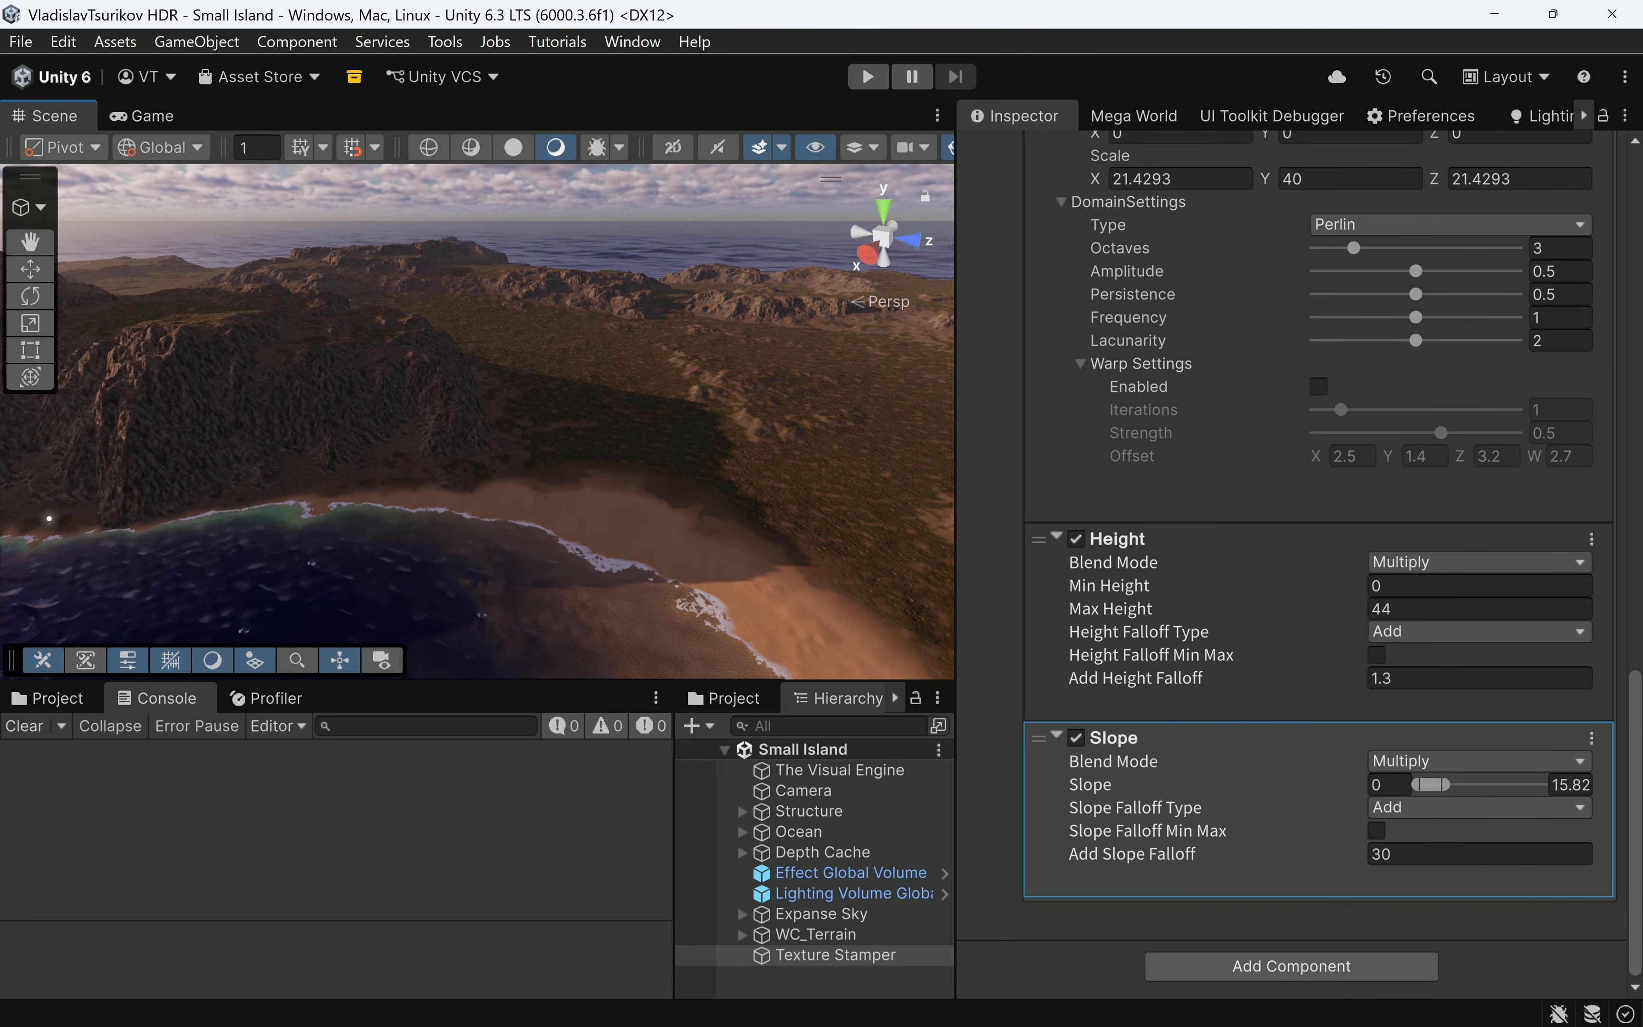
right_click_drag(399, 461, 913, 476)
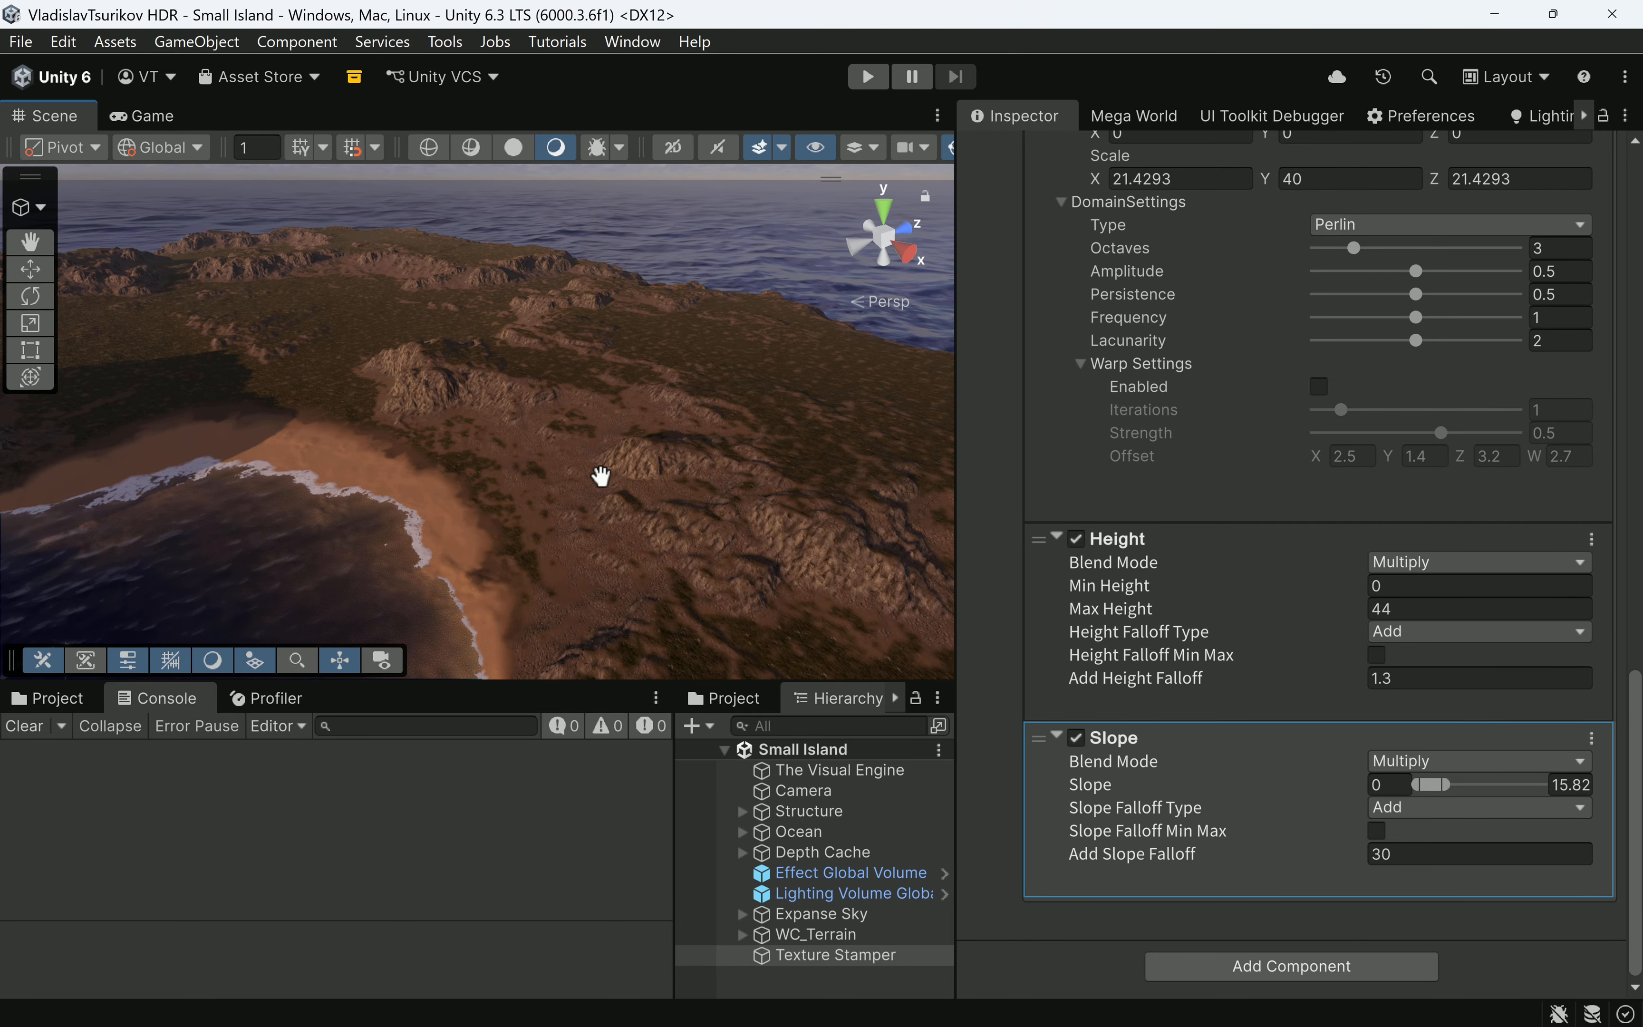